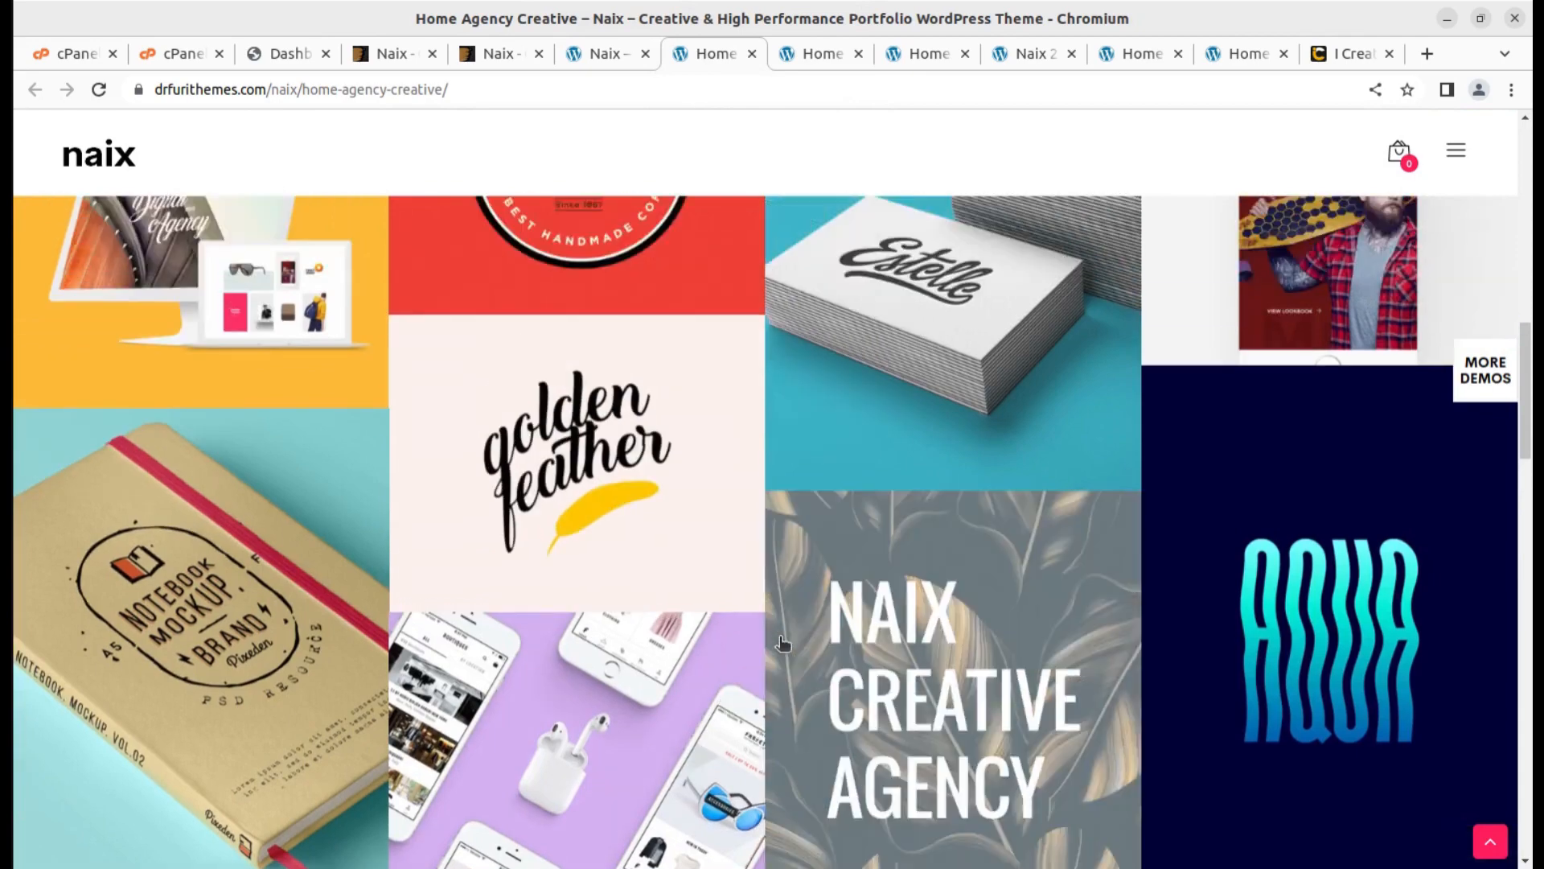
Look through the Naix Agency Creative, Agency Modern and Agency Simple home page demos.
{"action": "scroll", "coordinate": [779, 639], "scroll_direction": "down", "scroll_amount": 12}
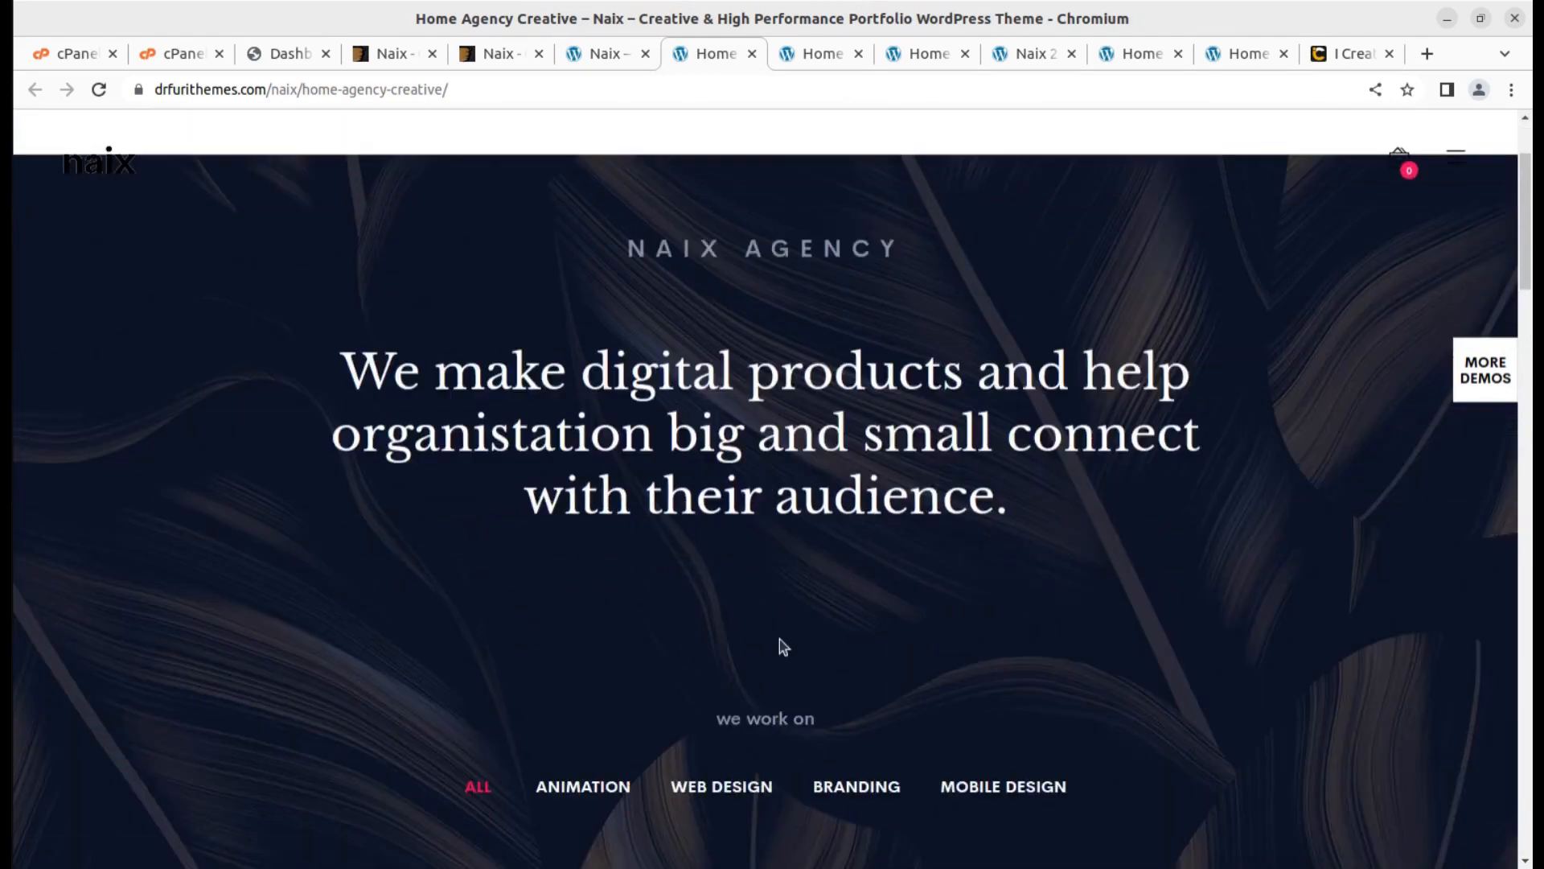
{"action": "left_click", "coordinate": [822, 53]}
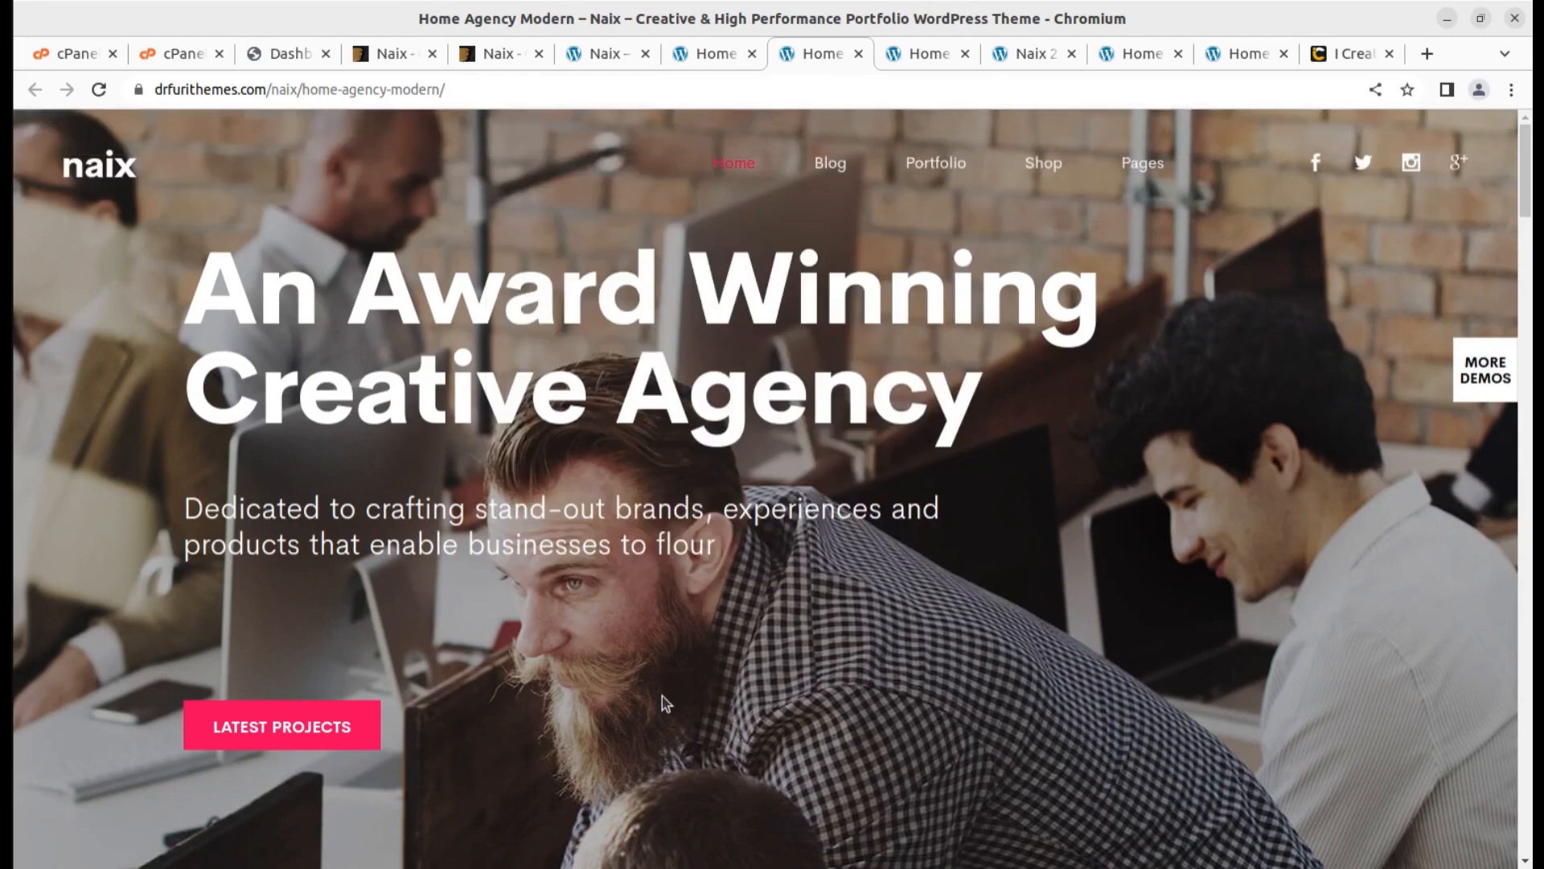
{"action": "scroll", "coordinate": [666, 691], "scroll_direction": "down", "scroll_amount": 9}
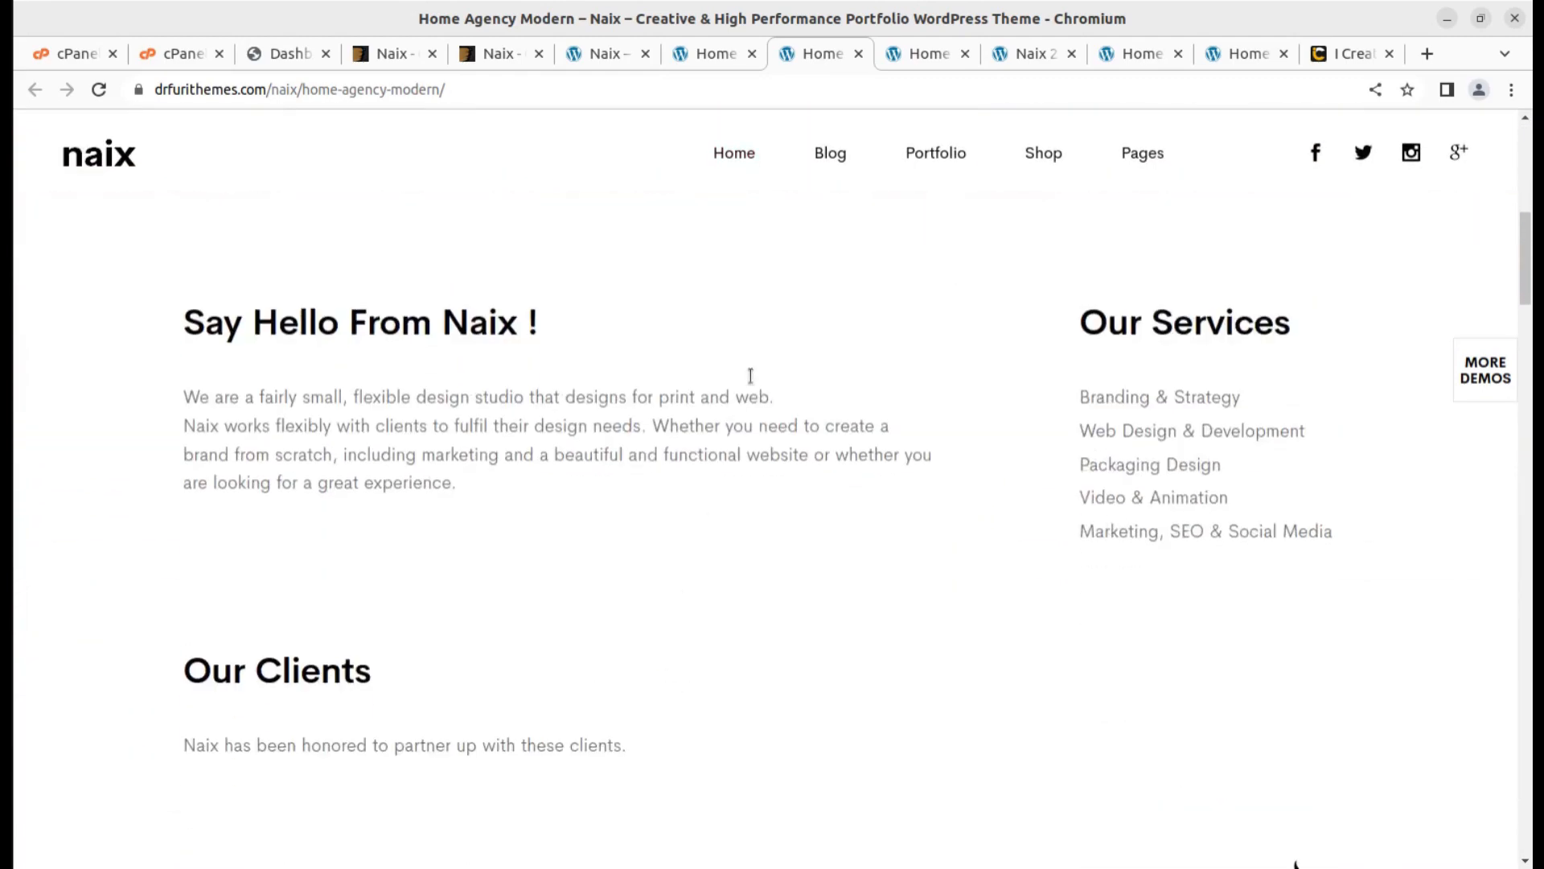
{"action": "left_click", "coordinate": [910, 64]}
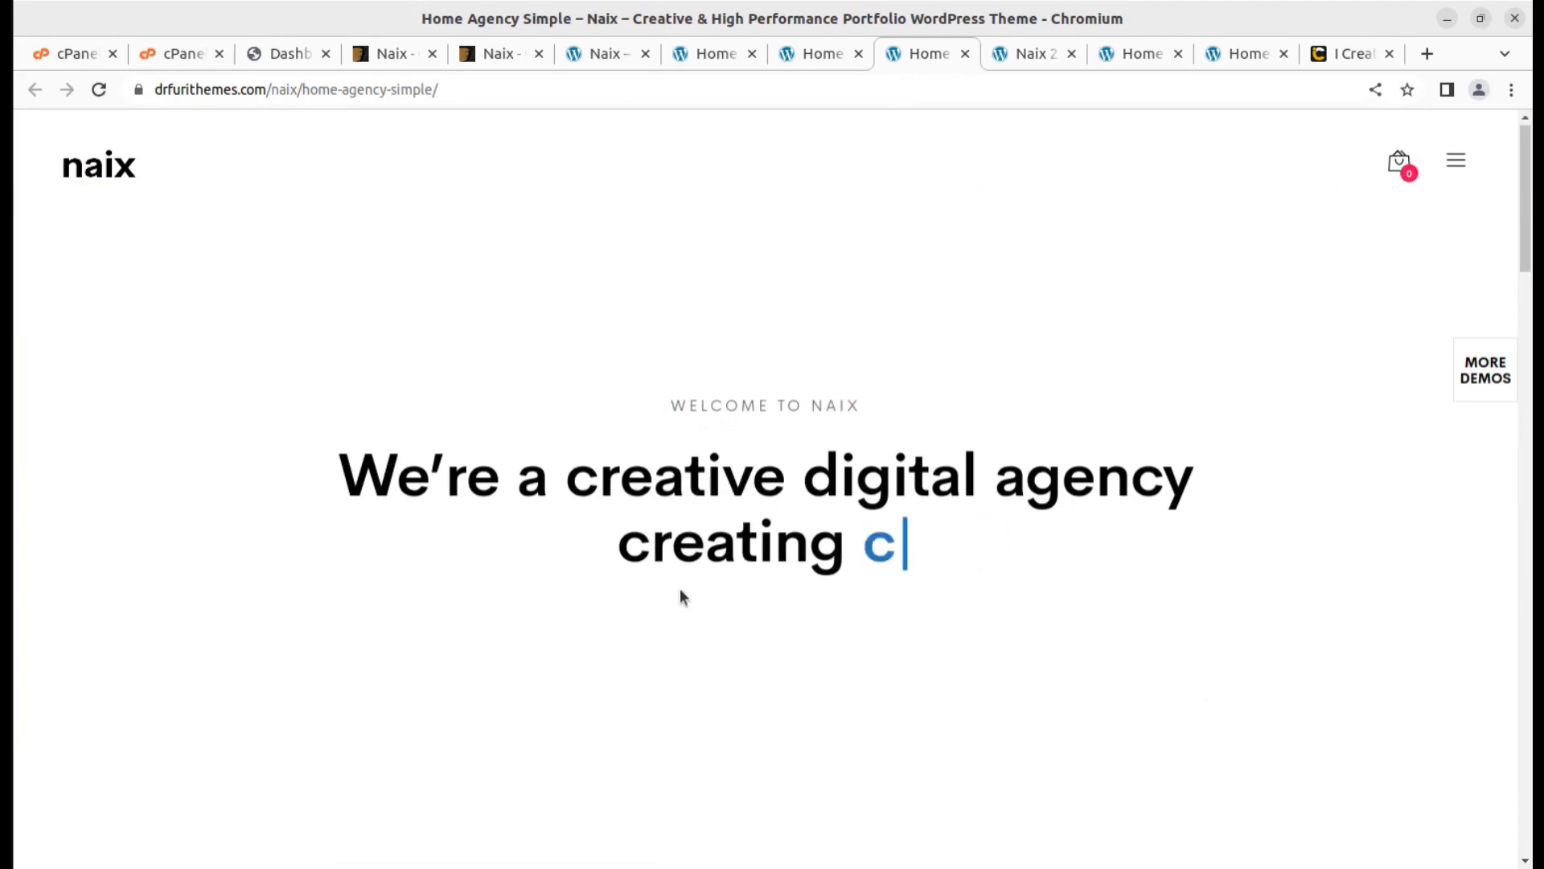
{"action": "scroll", "coordinate": [682, 590], "scroll_direction": "down", "scroll_amount": 4}
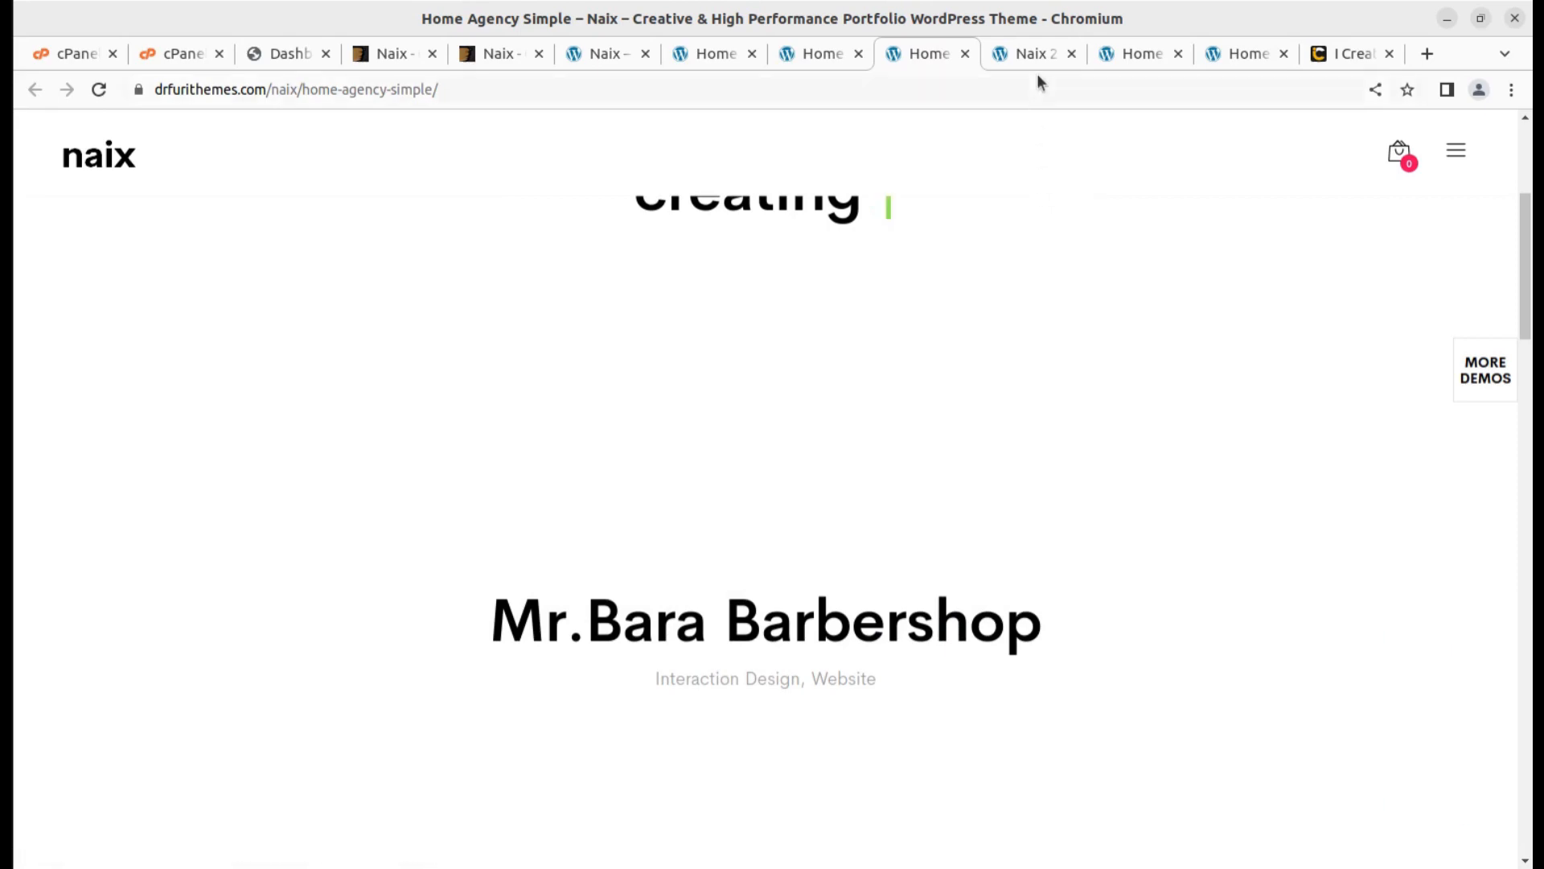
Examine the Naix 2 freelance designer, Freelance Developer and Full Screen Parallax demos, ending back on Freelance Developer.
{"action": "left_click", "coordinate": [1030, 64]}
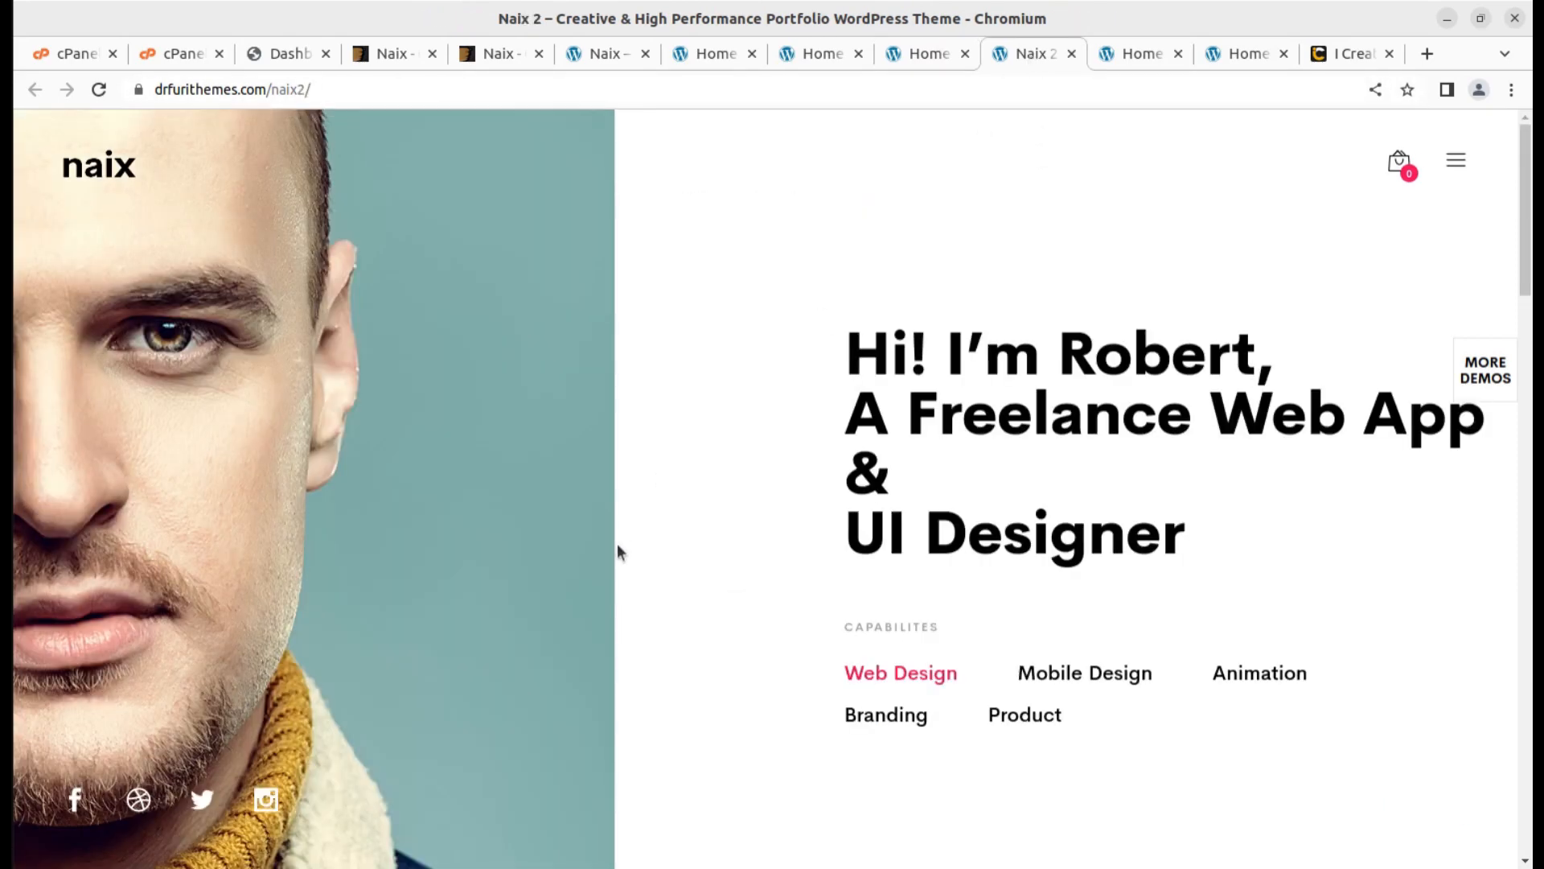
{"action": "scroll", "coordinate": [1026, 303], "scroll_direction": "down", "scroll_amount": 8}
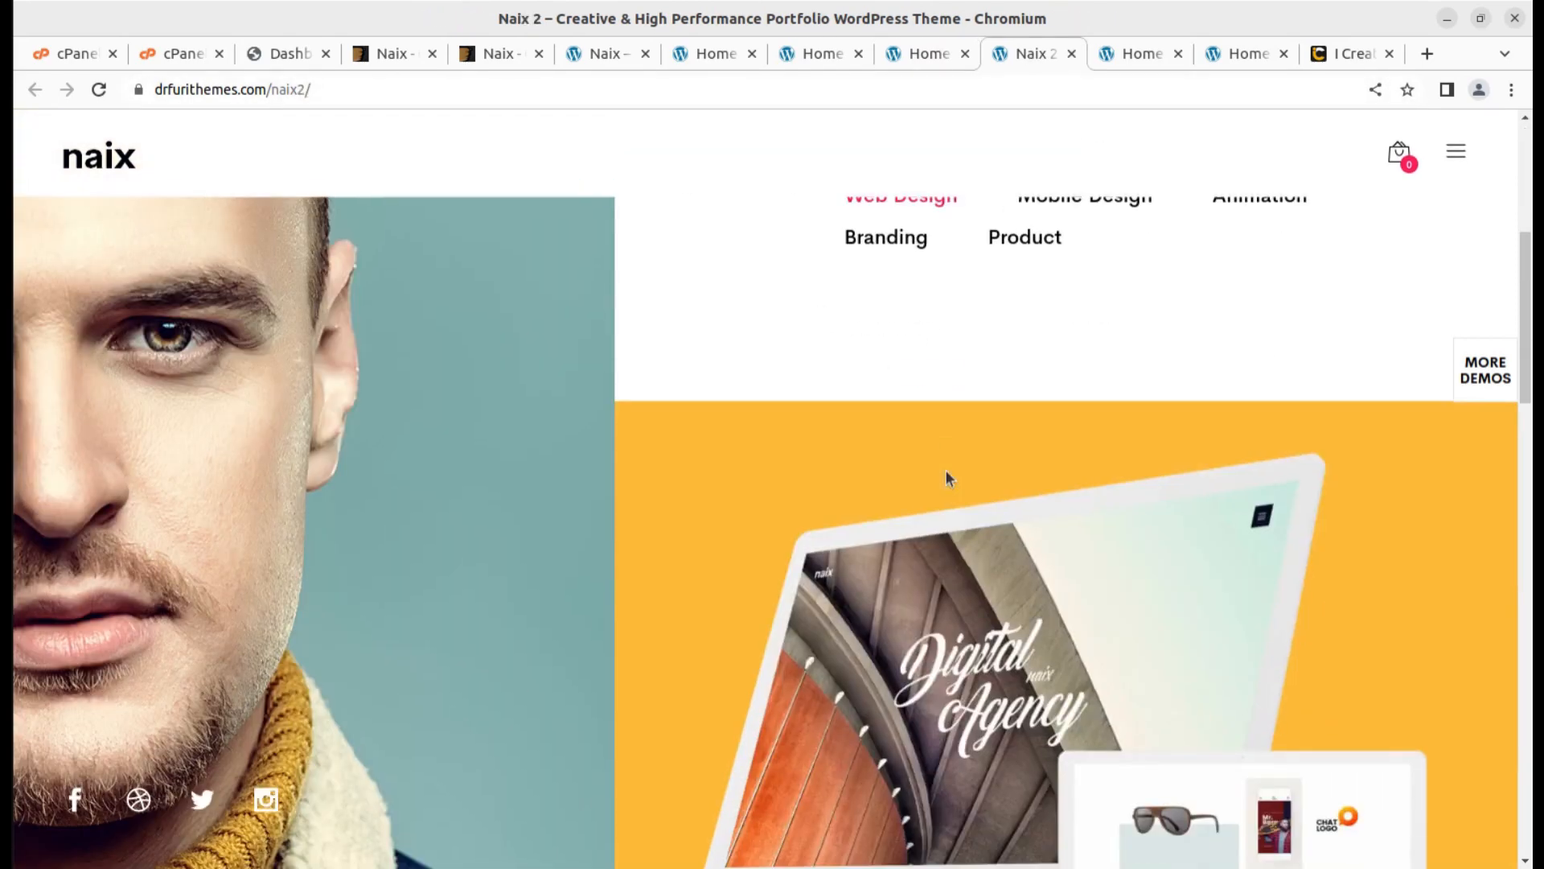
{"action": "left_click", "coordinate": [1132, 56]}
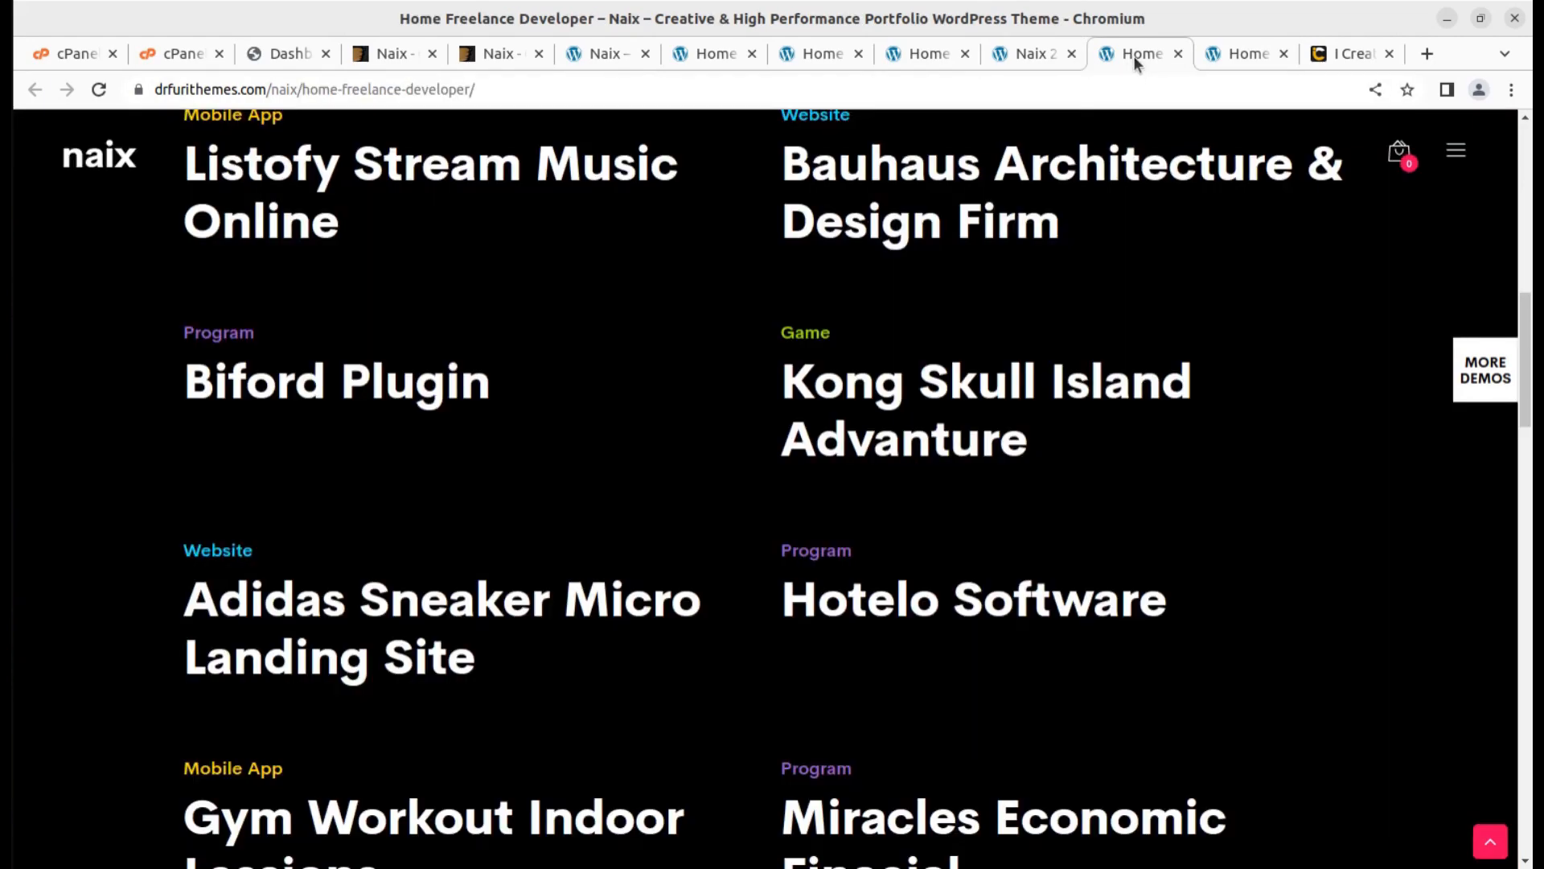
{"action": "scroll", "coordinate": [649, 579], "scroll_direction": "up", "scroll_amount": 8}
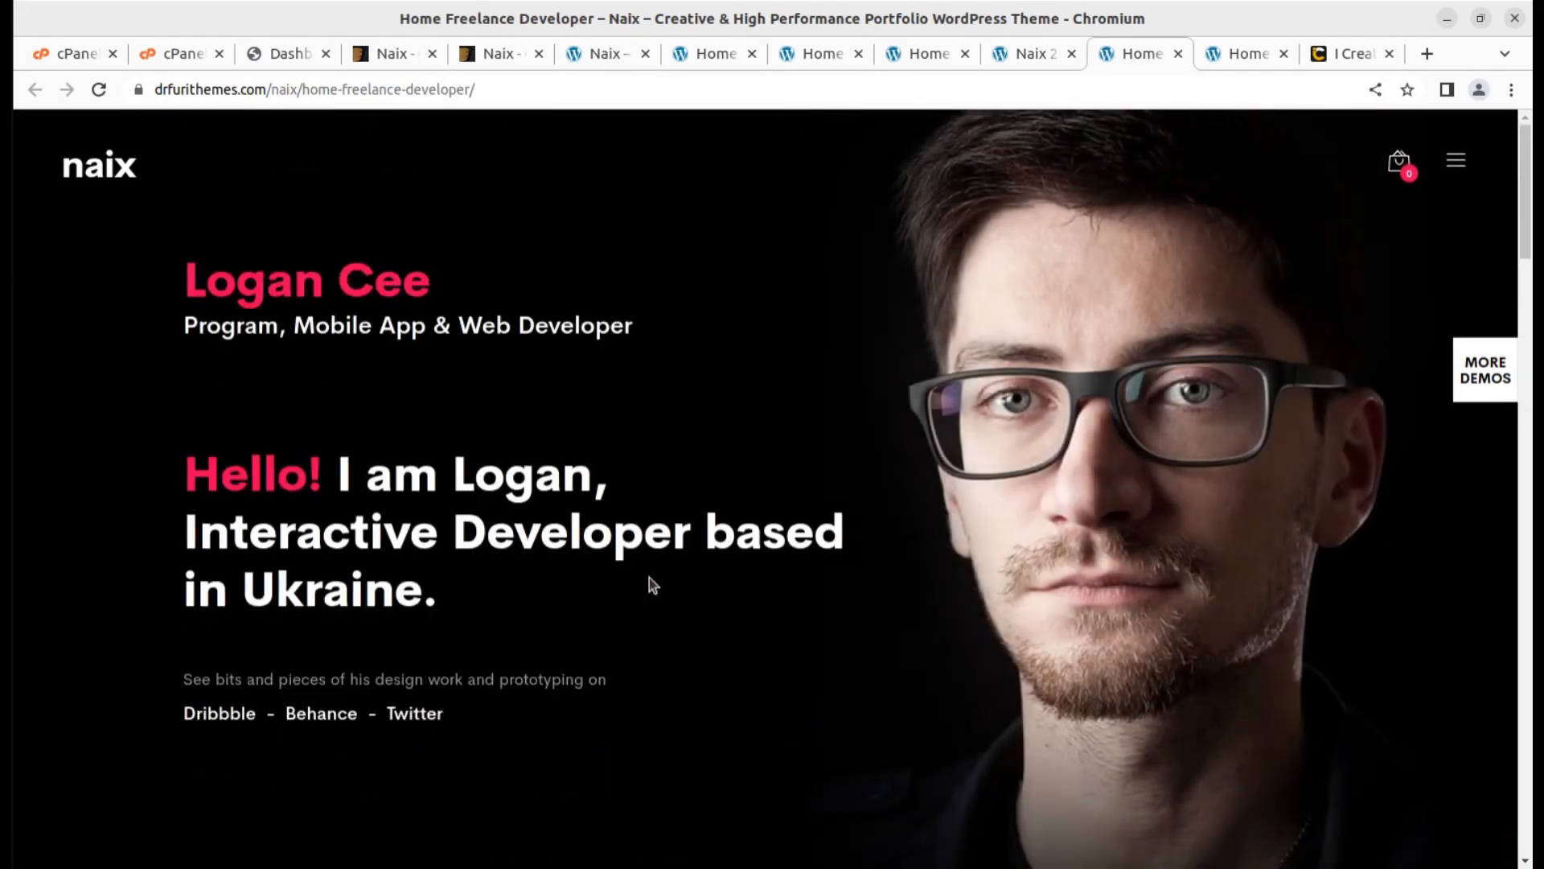
{"action": "left_click", "coordinate": [1244, 55]}
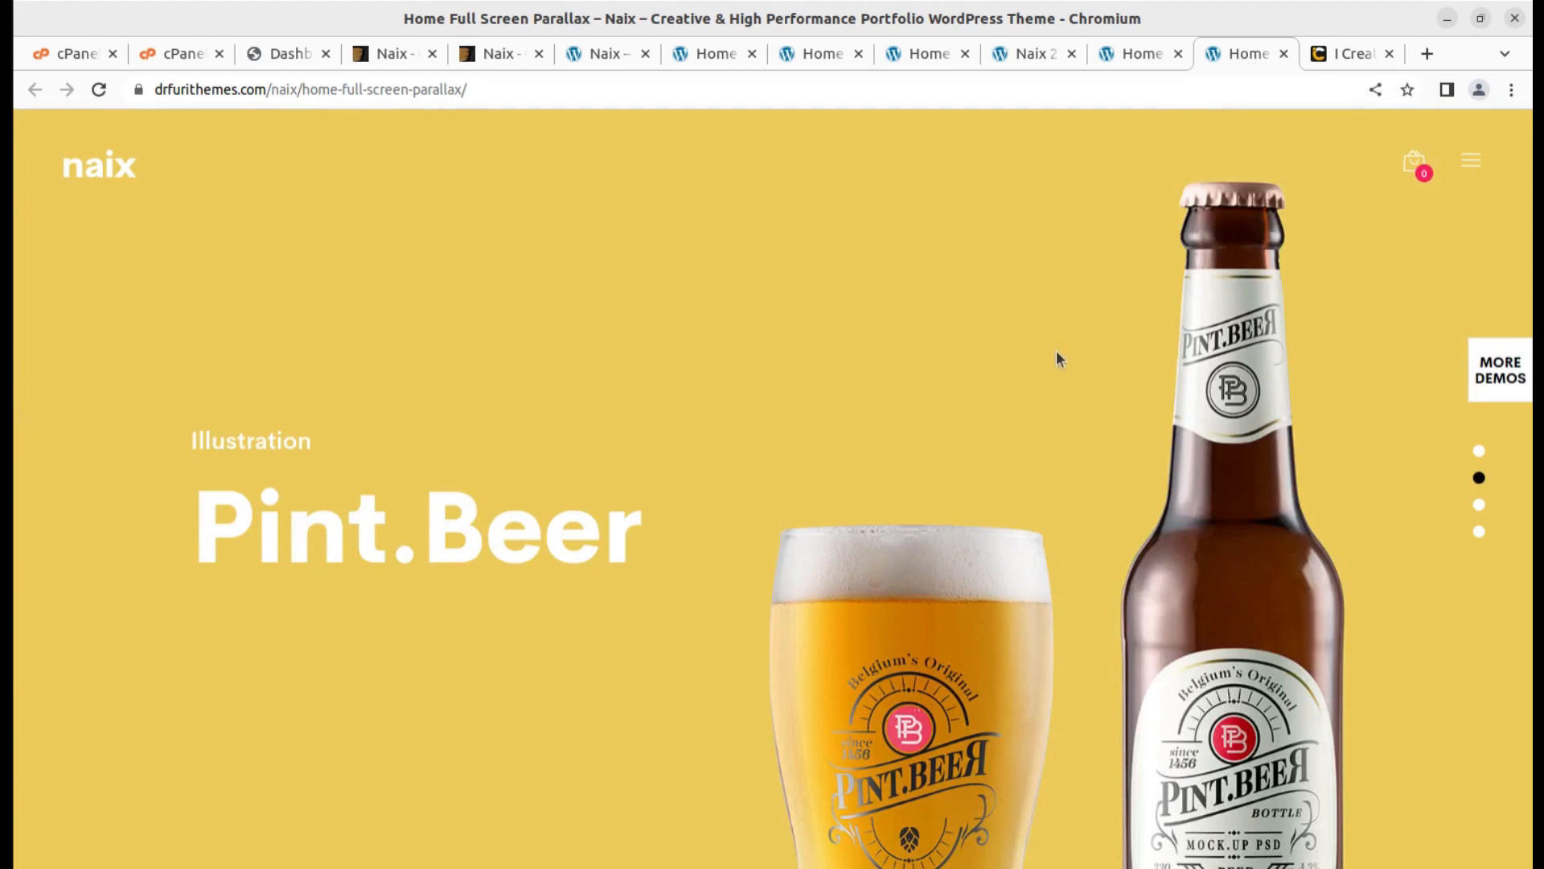
{"action": "scroll", "coordinate": [1057, 369], "scroll_direction": "down", "scroll_amount": 1}
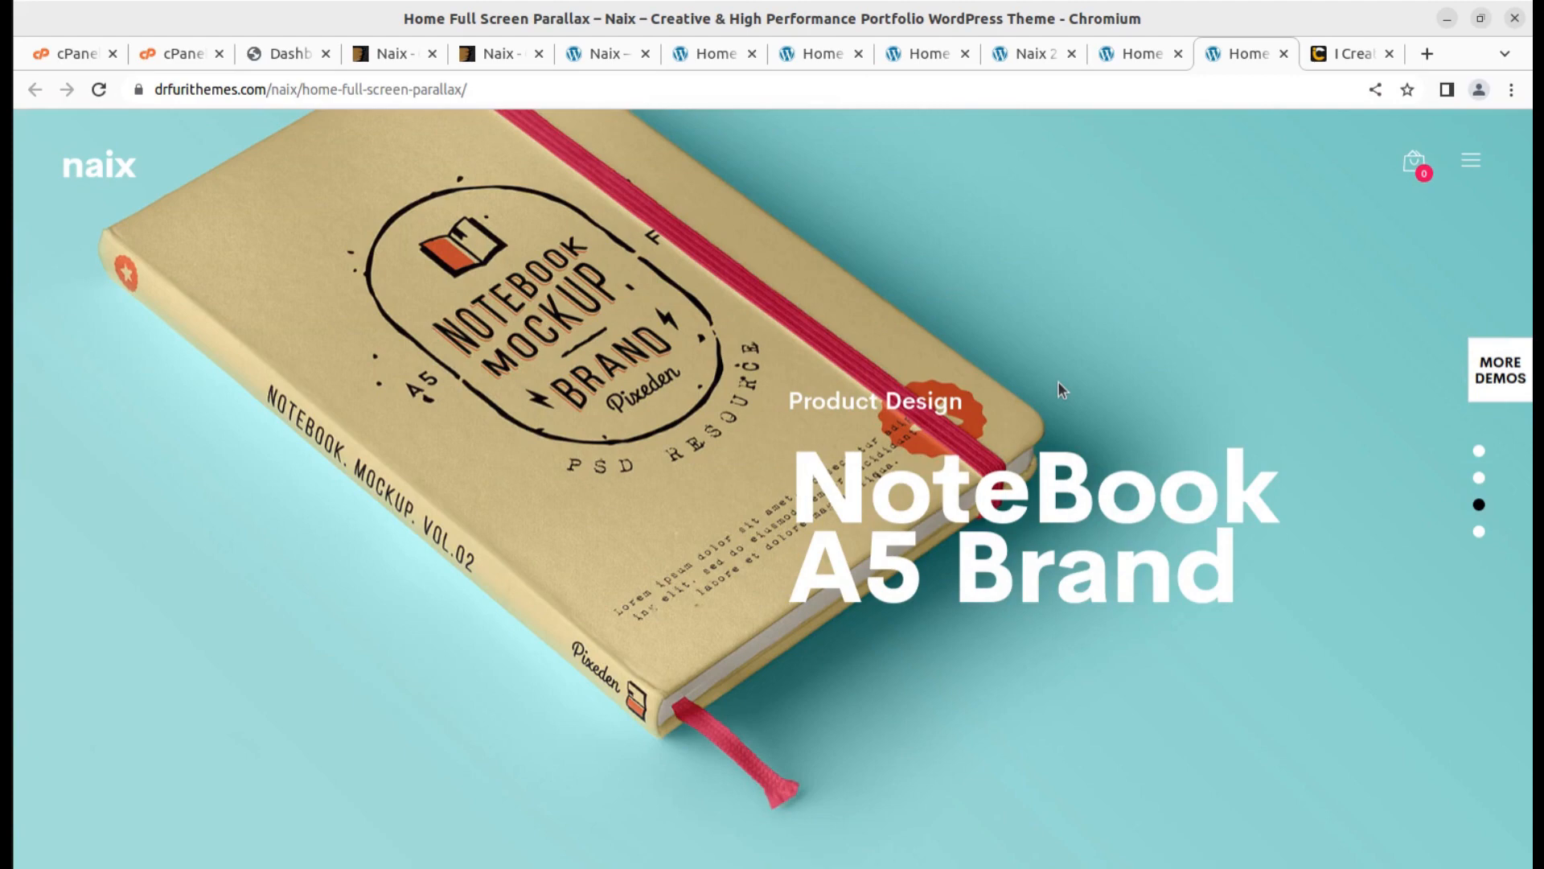
{"action": "scroll", "coordinate": [1059, 385], "scroll_direction": "down", "scroll_amount": 1}
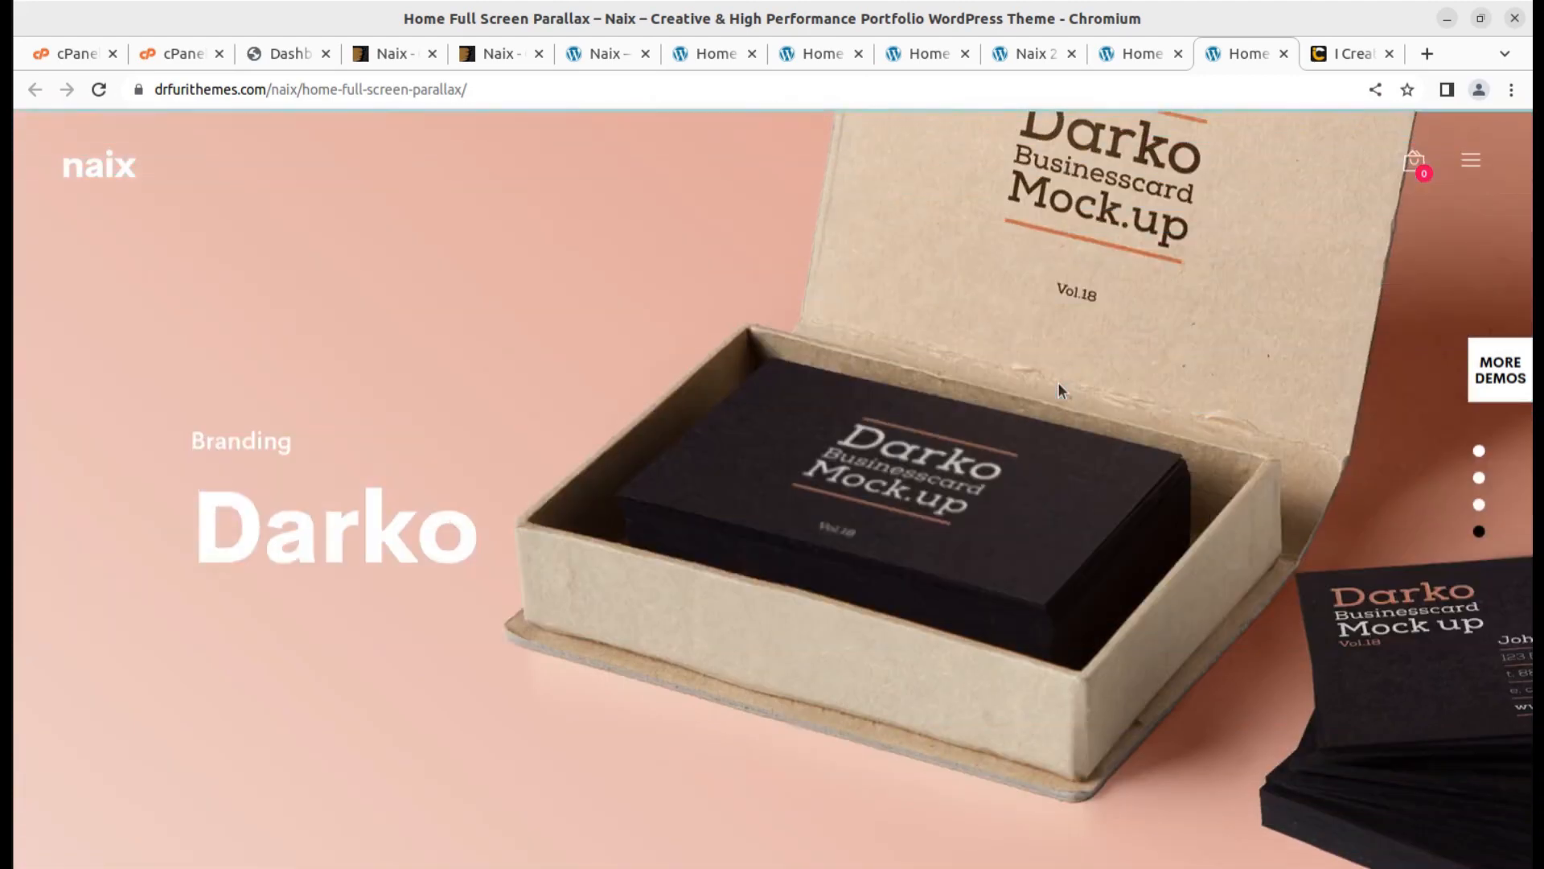
{"action": "left_click", "coordinate": [1132, 54]}
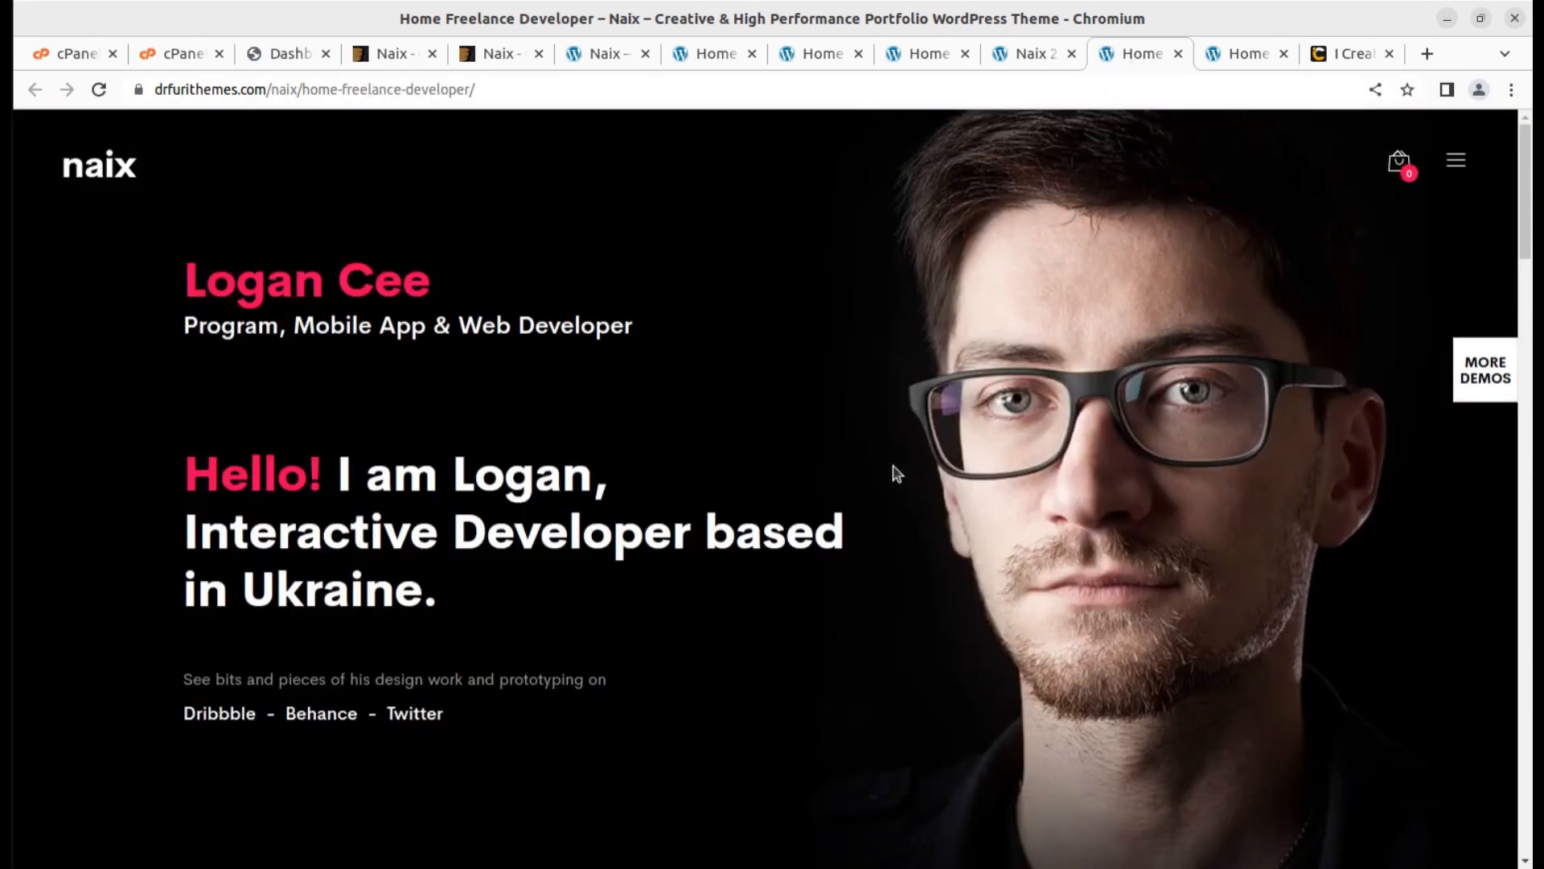
Look over the demo gallery in the ThemeForest preview of Naix and highlight the tagline in its hero banner.
{"action": "left_click", "coordinate": [501, 50]}
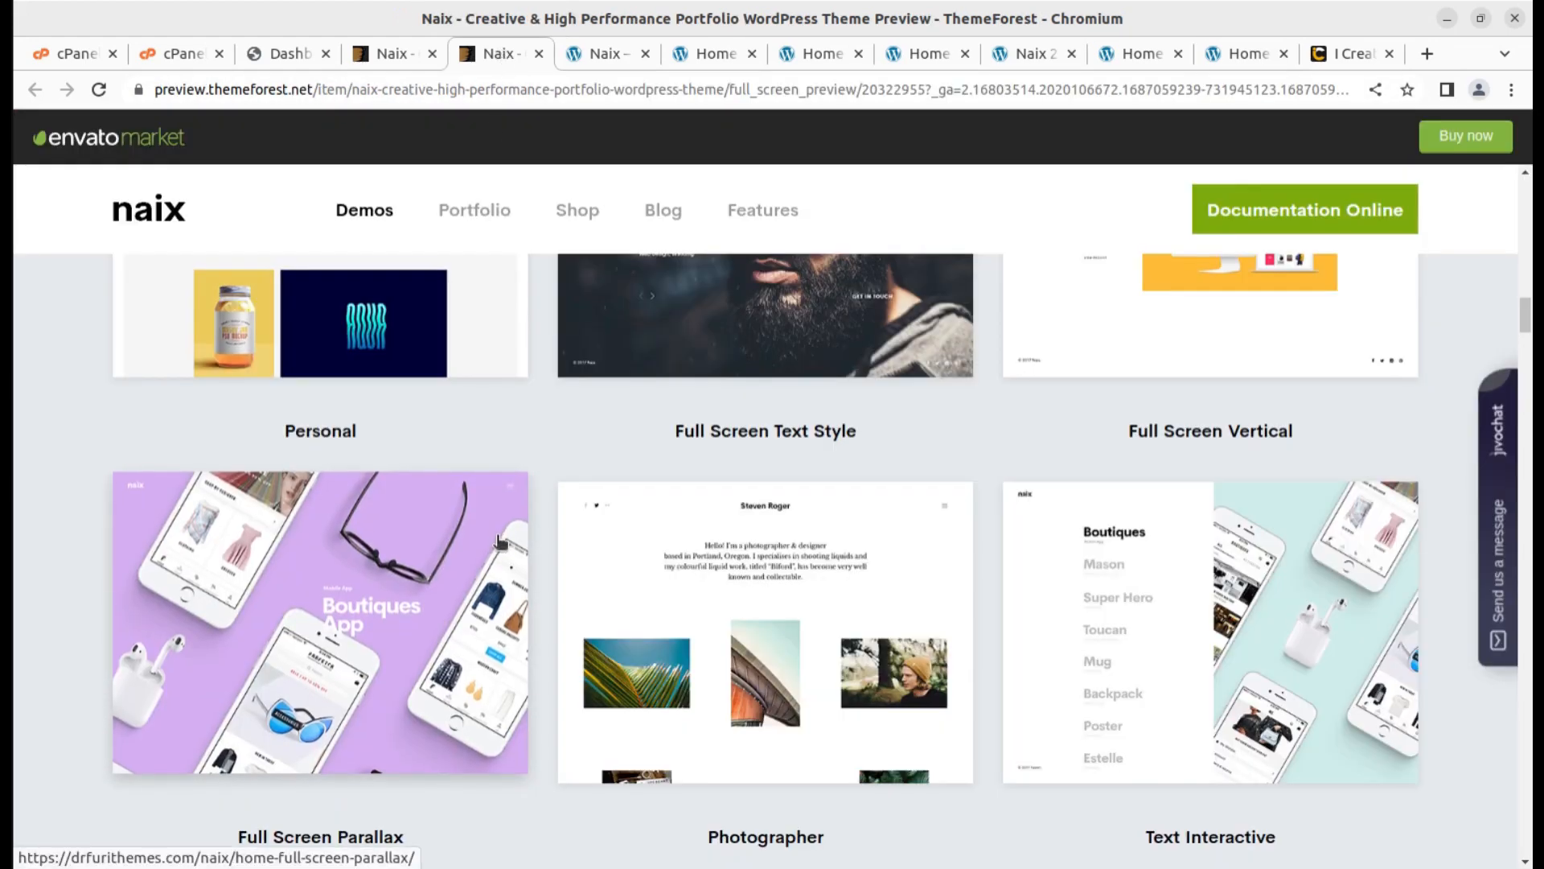
{"action": "scroll", "coordinate": [499, 542], "scroll_direction": "down", "scroll_amount": 5}
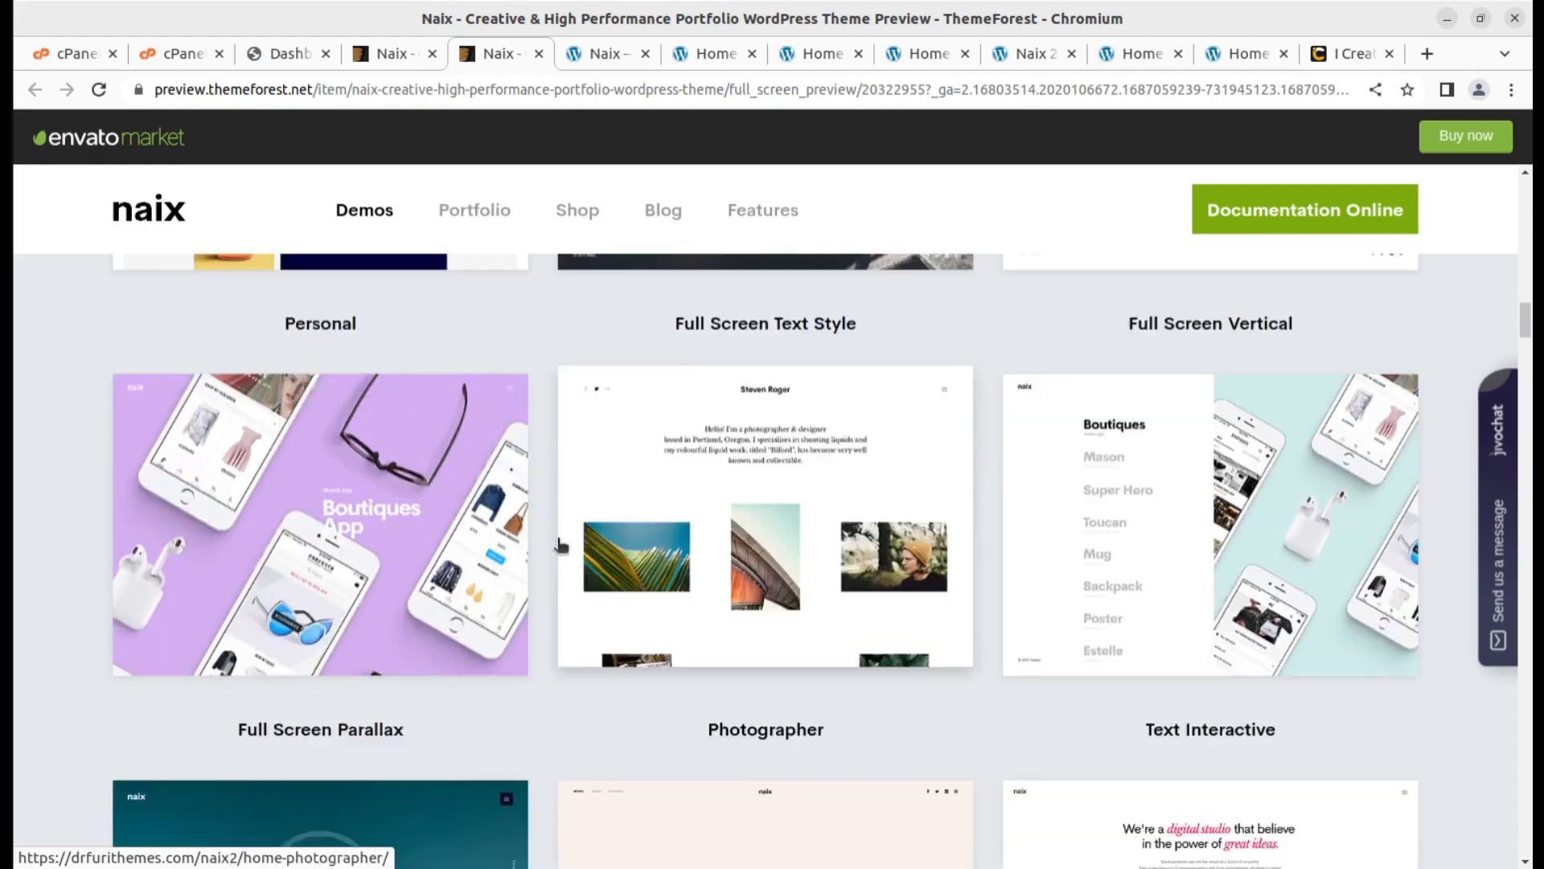
{"action": "scroll", "coordinate": [529, 616], "scroll_direction": "up", "scroll_amount": 20}
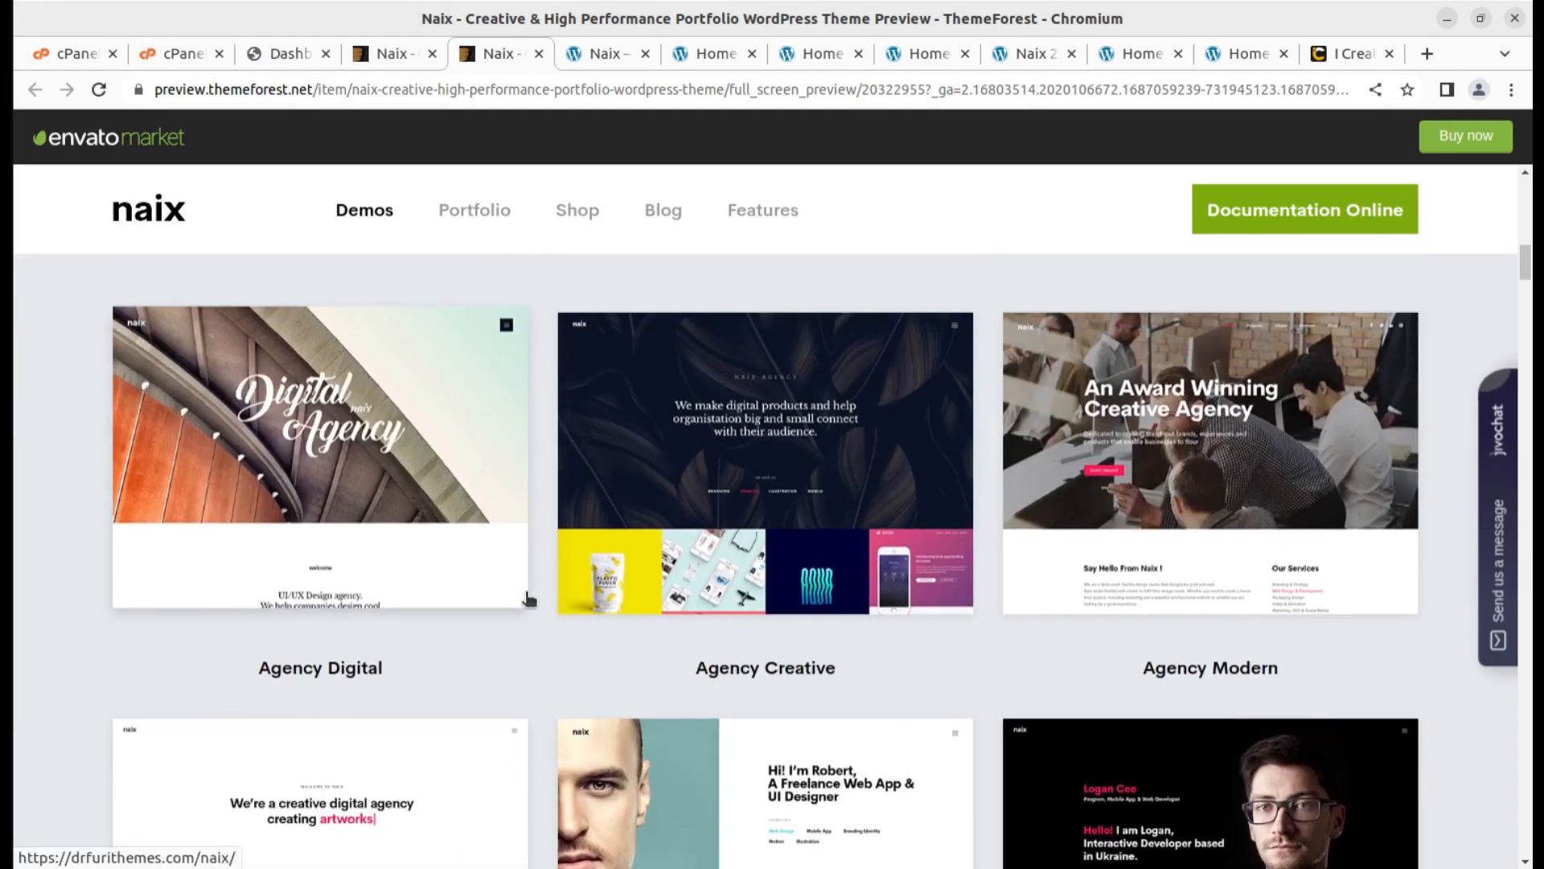
{"action": "scroll", "coordinate": [524, 592], "scroll_direction": "up", "scroll_amount": 10}
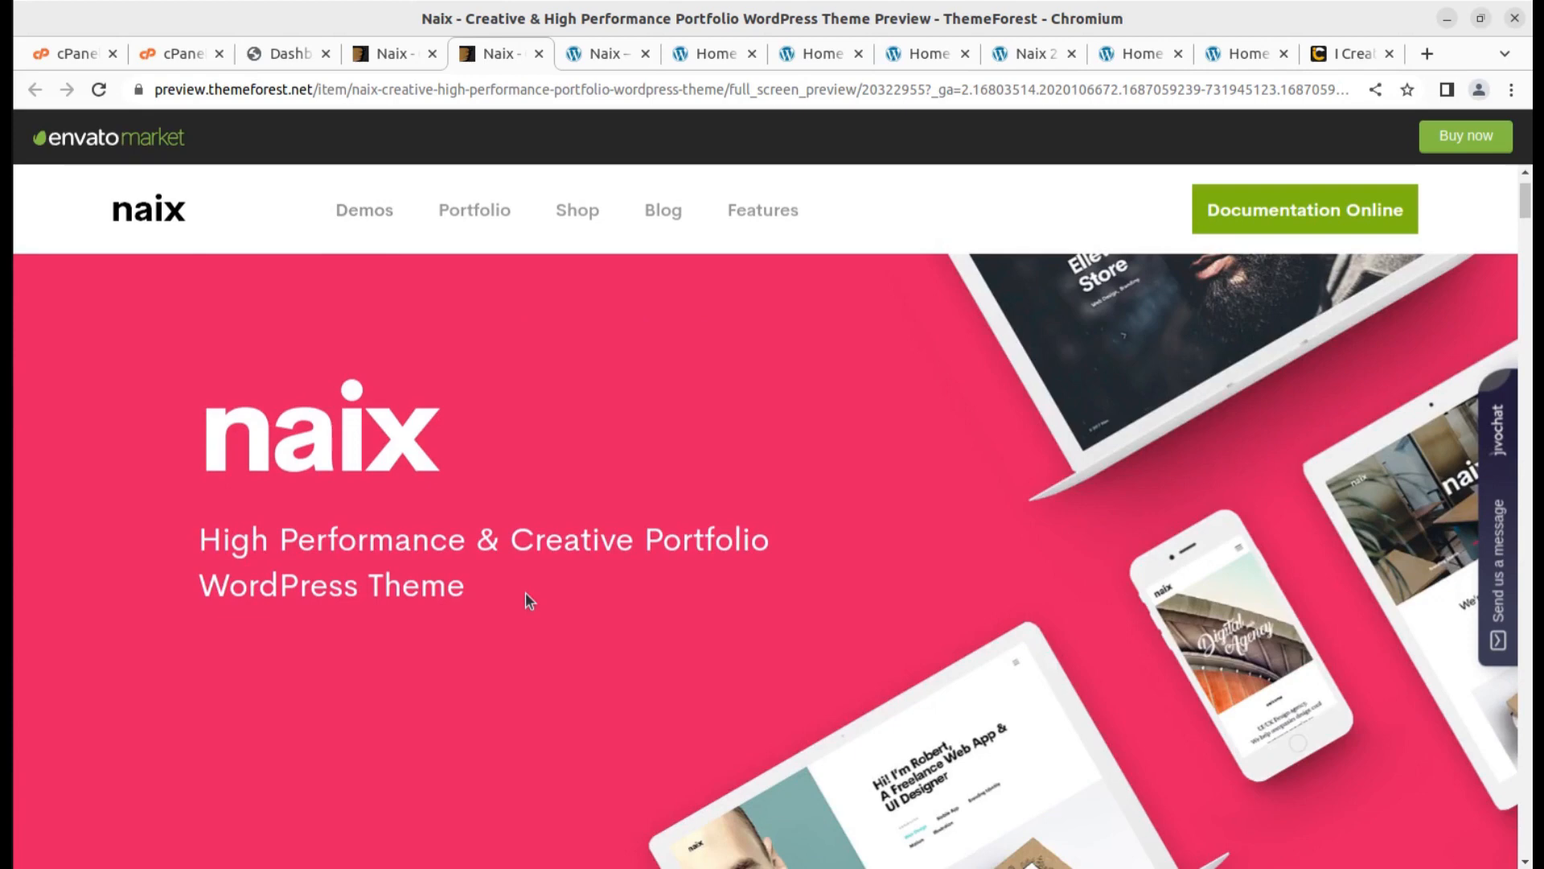
{"action": "left_click_drag", "start_coordinate": [202, 540], "coordinate": [794, 569]}
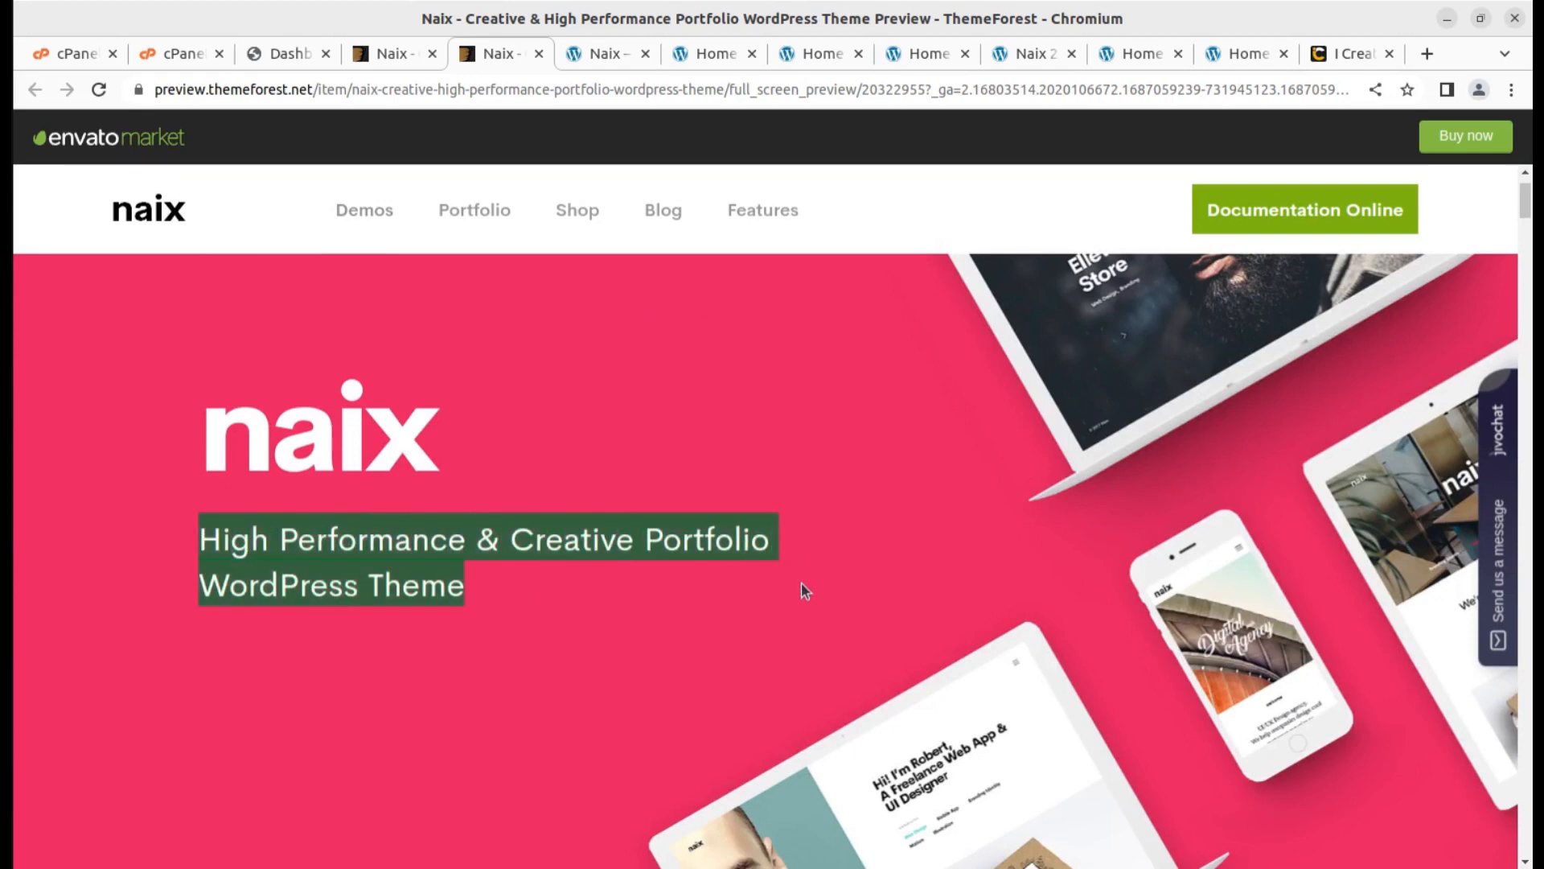
Highlight the "18 Unique Demos" heading and look through the demo thumbnails below it.
{"action": "scroll", "coordinate": [801, 582], "scroll_direction": "down", "scroll_amount": 12}
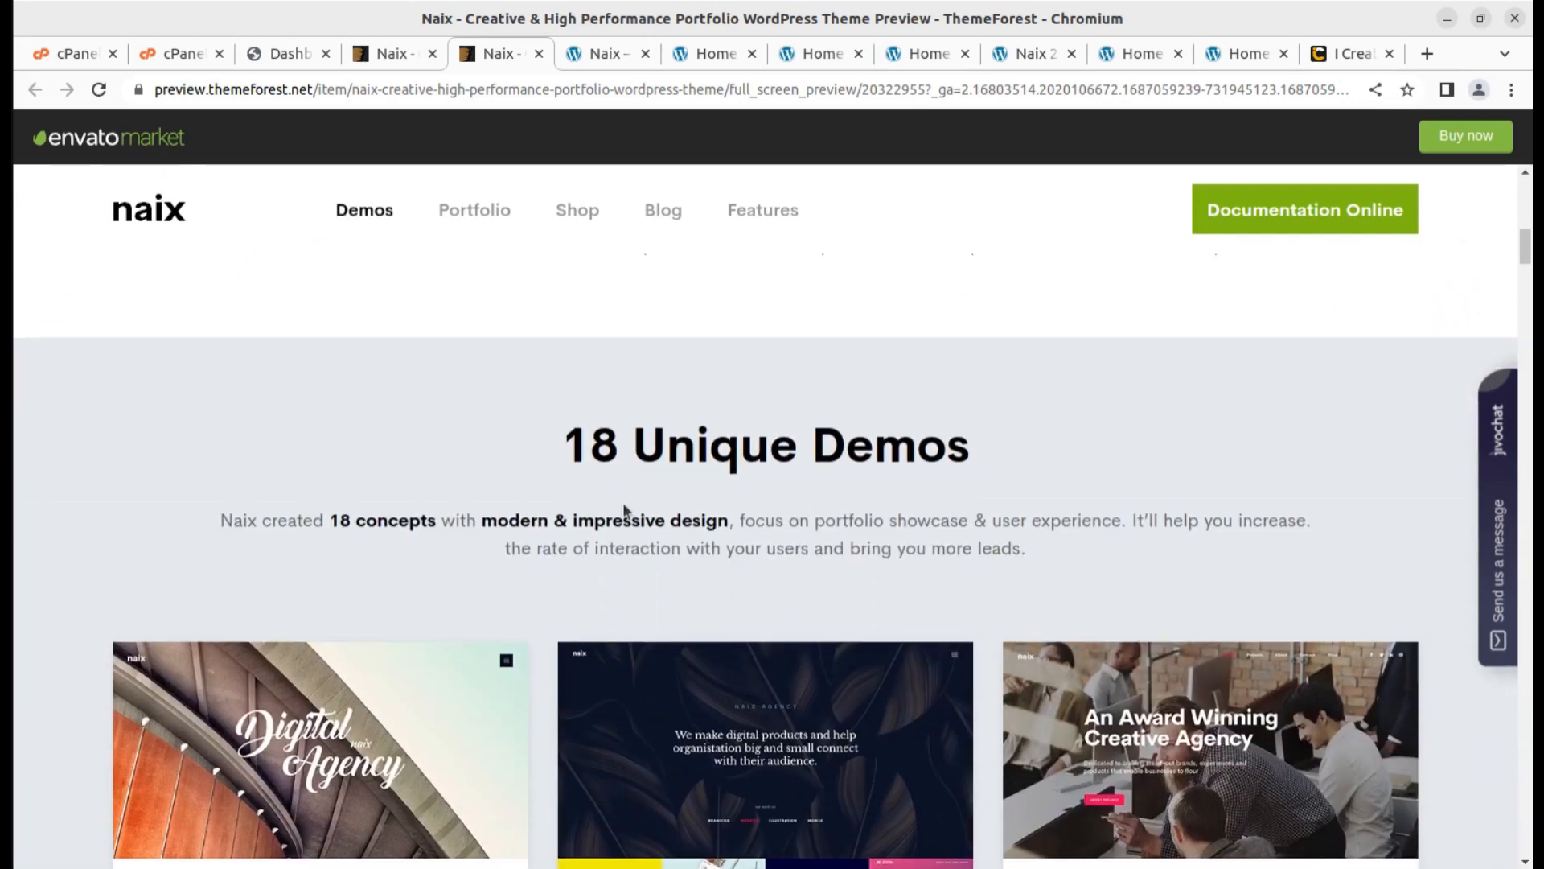
{"action": "left_click_drag", "start_coordinate": [563, 451], "coordinate": [974, 460]}
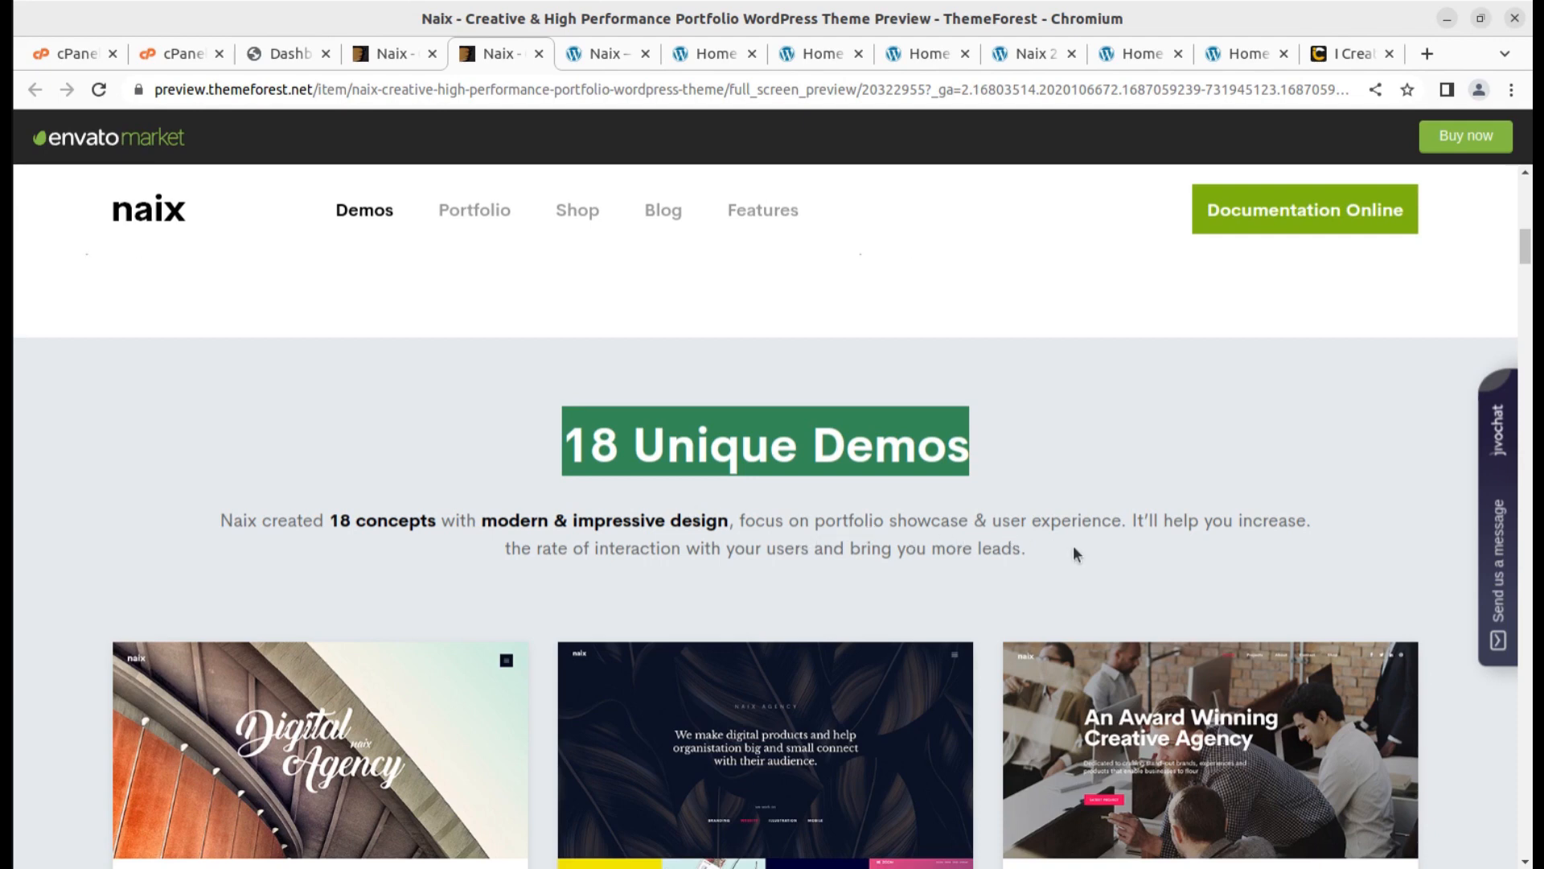
{"action": "scroll", "coordinate": [1161, 559], "scroll_direction": "down", "scroll_amount": 3}
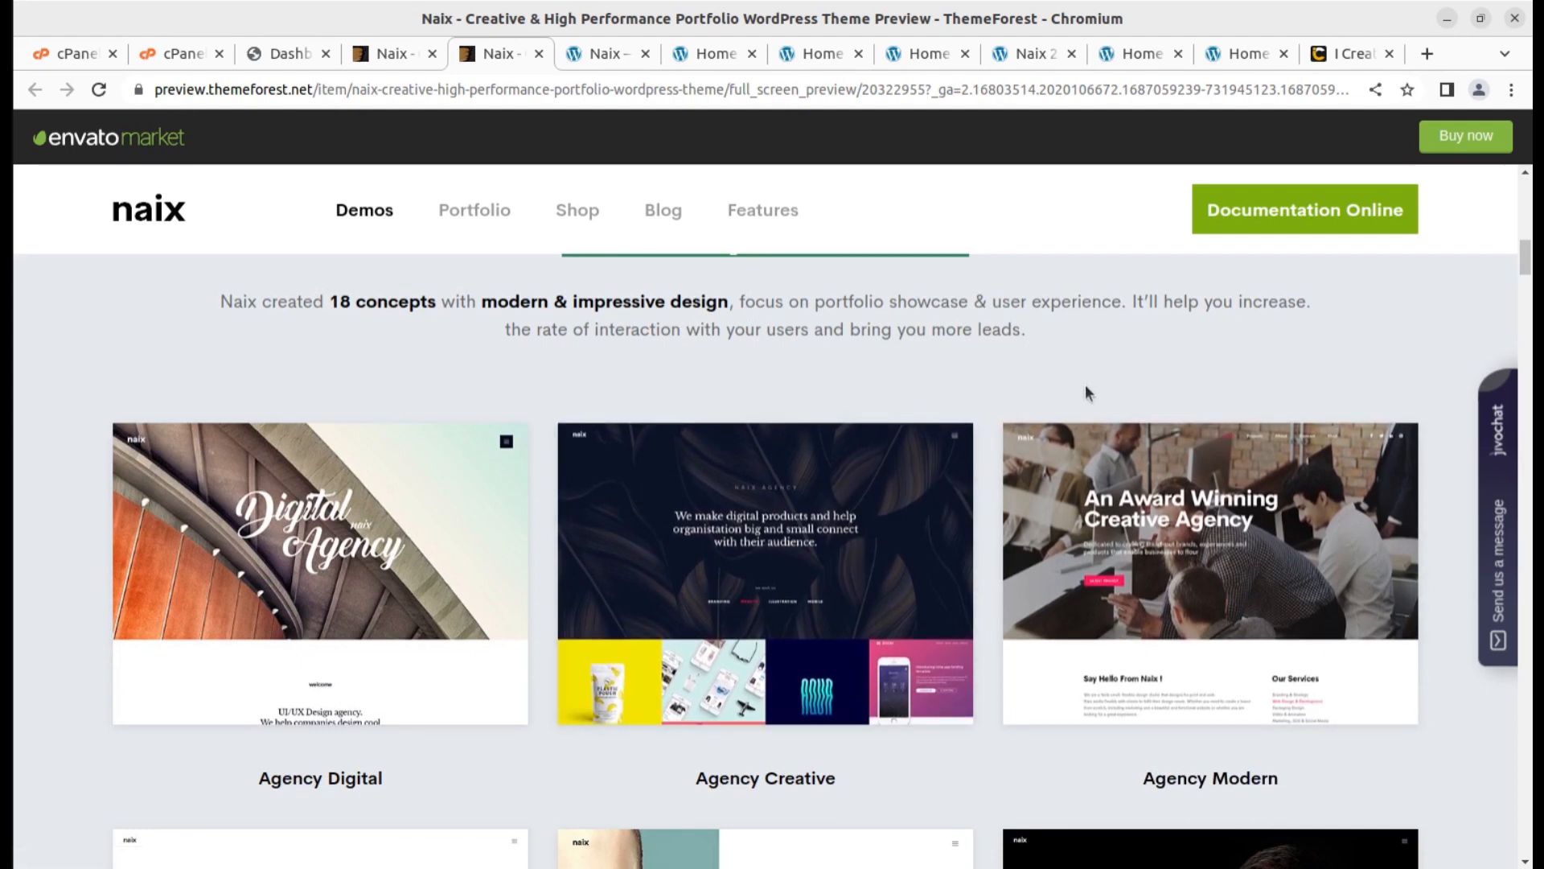
{"action": "scroll", "coordinate": [1086, 390], "scroll_direction": "down", "scroll_amount": 20}
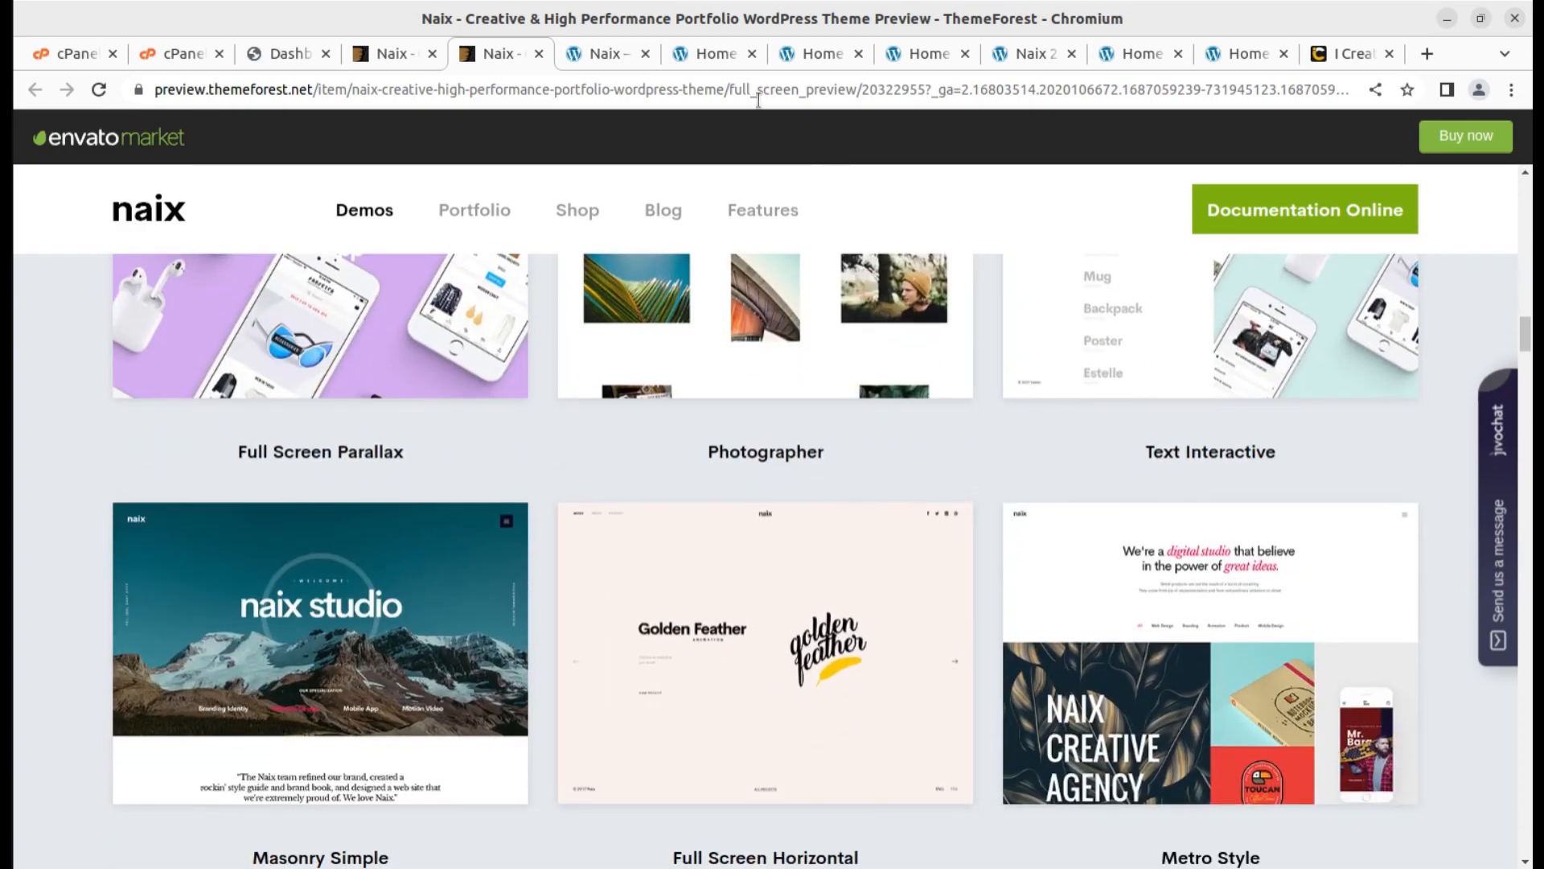
Revisit the open Naix demo sites in order, from Agency Creative through to Freelance Developer.
{"action": "left_click", "coordinate": [701, 60]}
{"action": "left_click", "coordinate": [818, 53]}
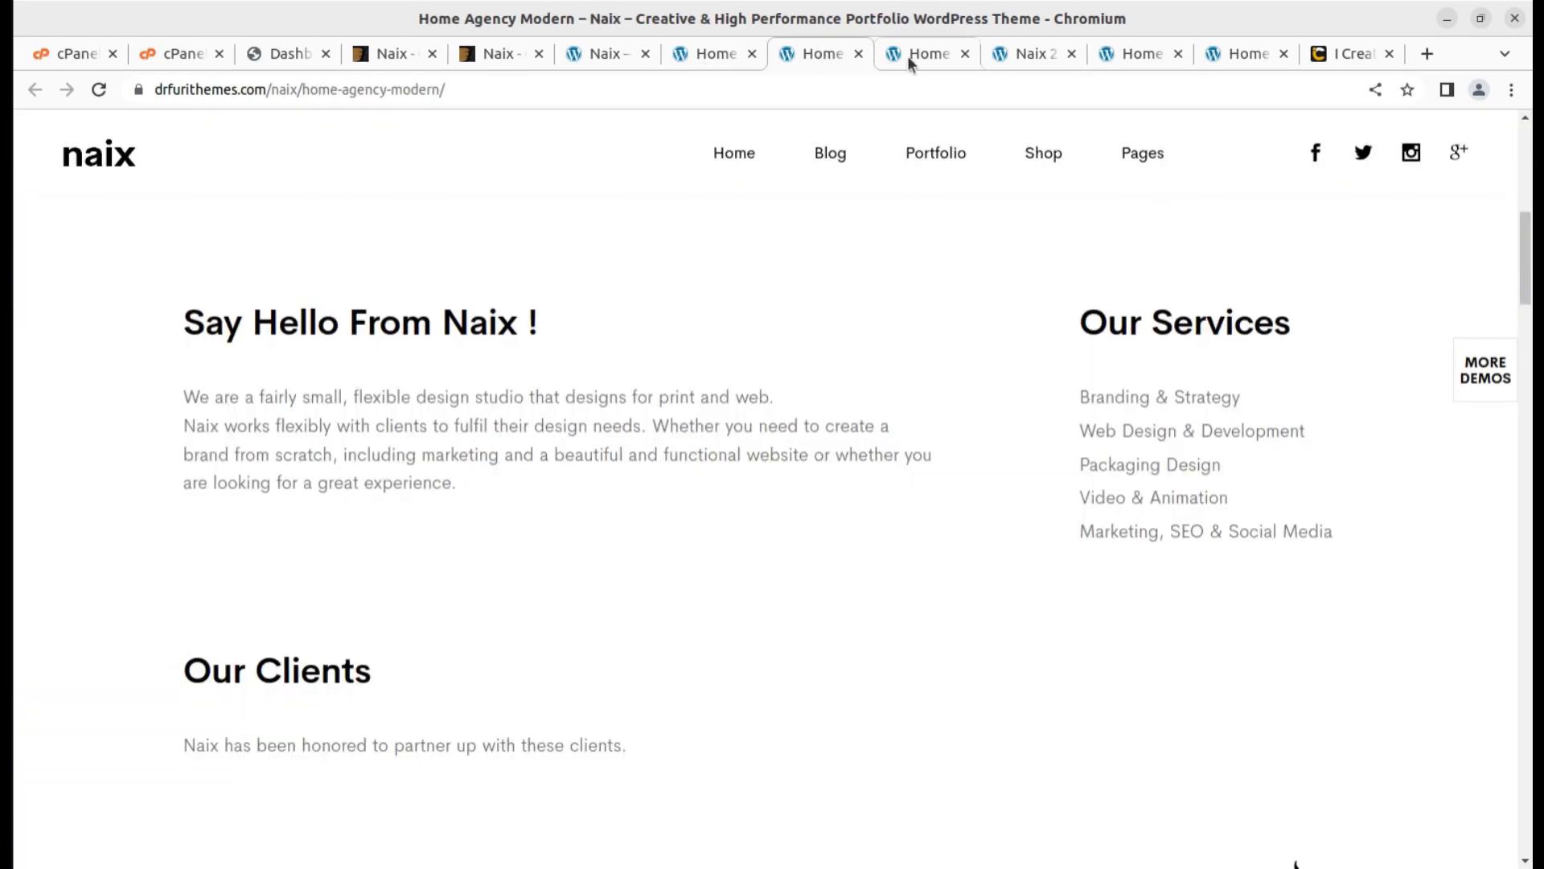
{"action": "left_click", "coordinate": [908, 56]}
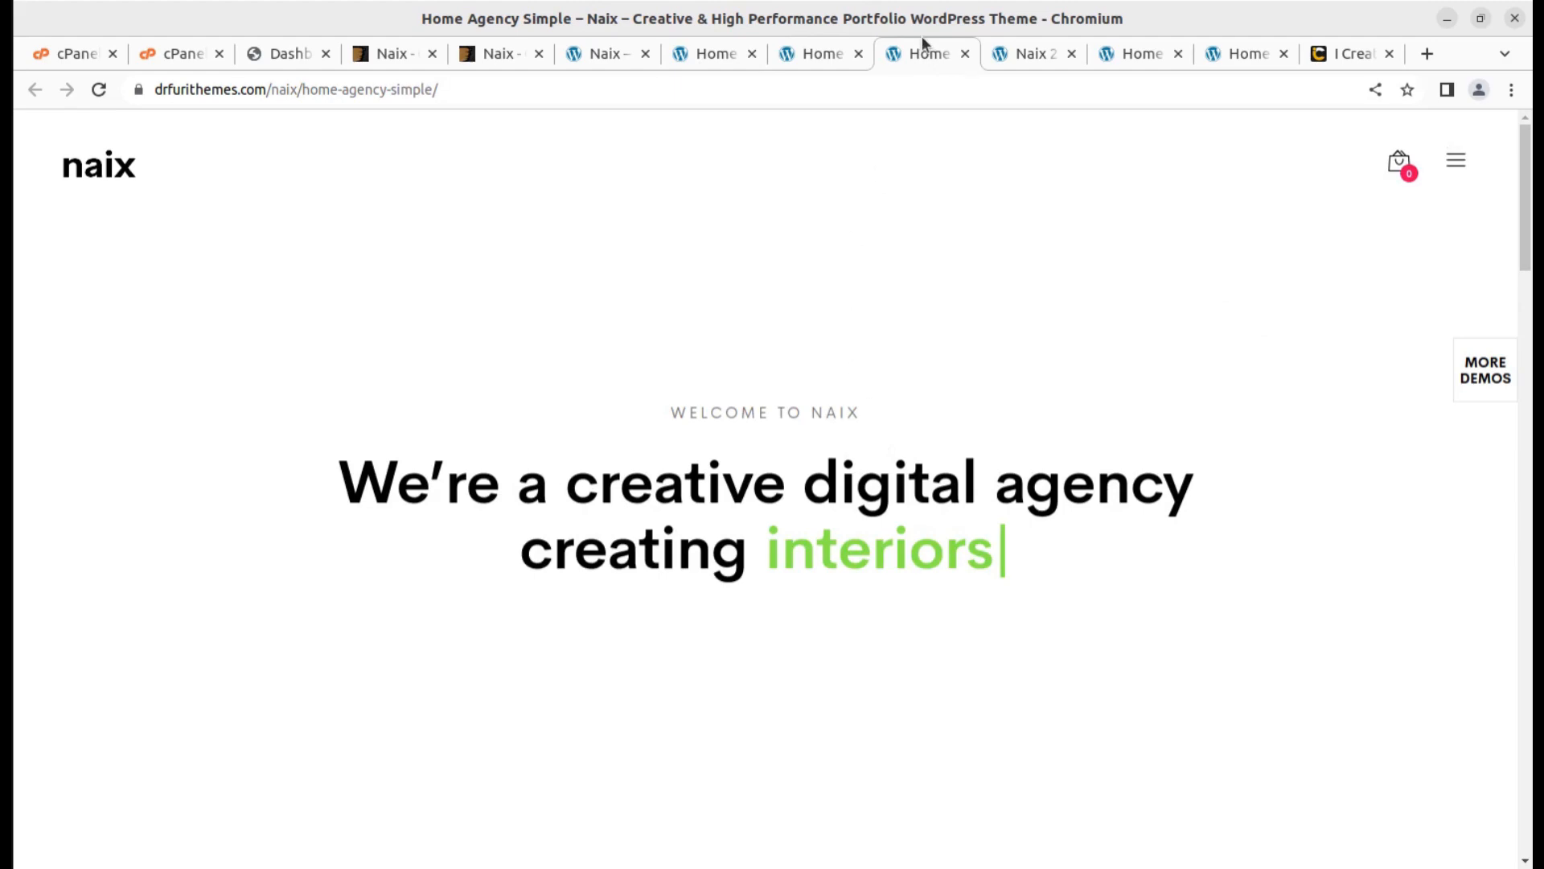
{"action": "left_click", "coordinate": [1035, 55]}
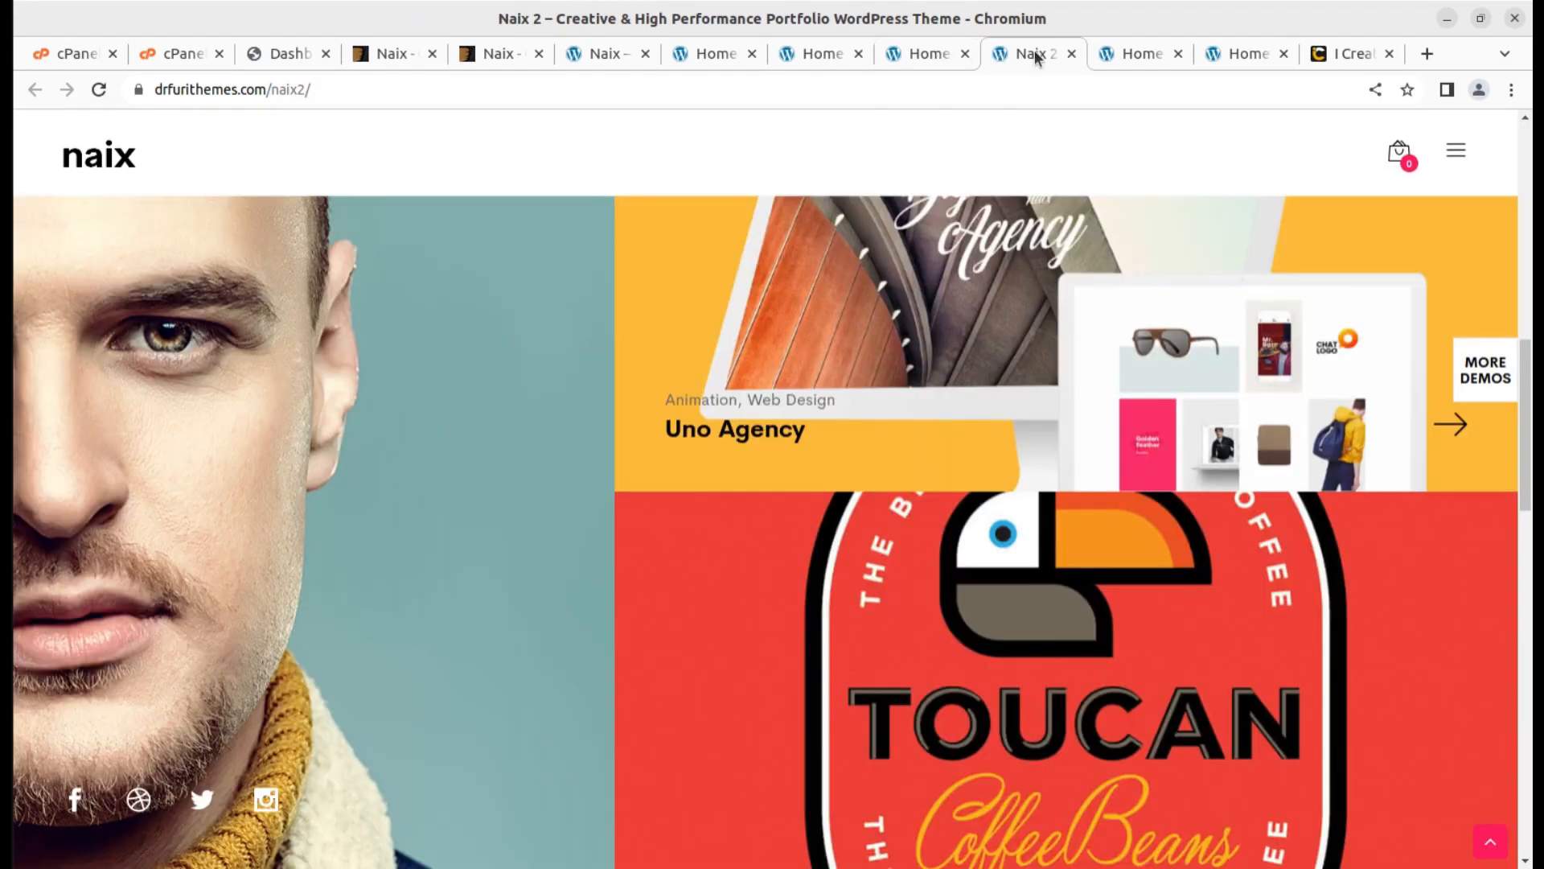
{"action": "left_click", "coordinate": [1118, 58]}
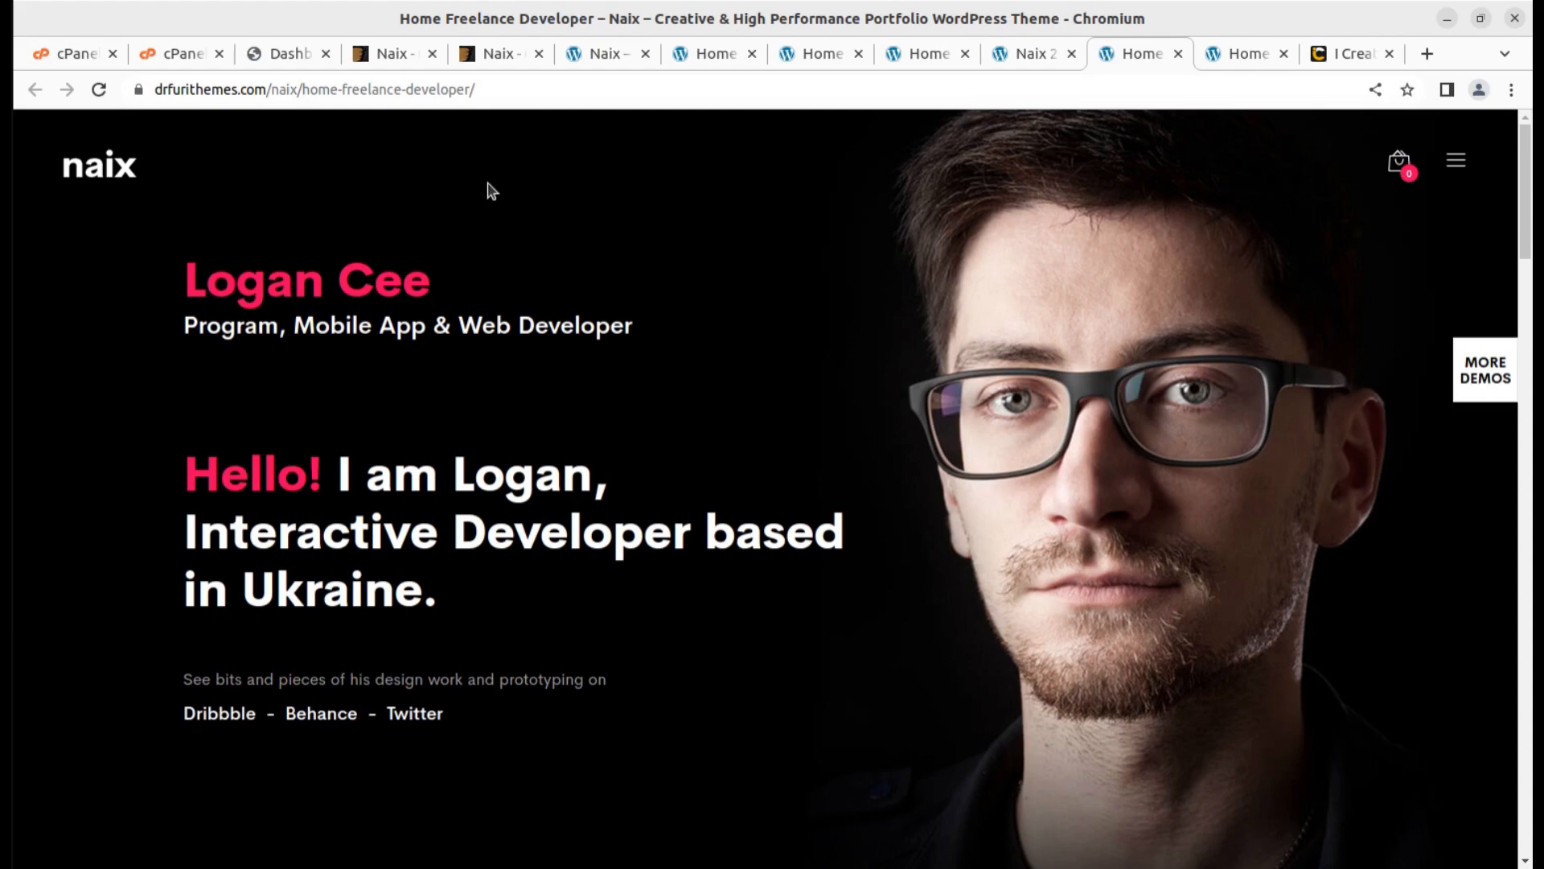
On the theme's ThemeForest item page, highlight the theme title, the author name and the author's status badge text.
{"action": "left_click", "coordinate": [395, 55]}
{"action": "scroll", "coordinate": [320, 491], "scroll_direction": "up", "scroll_amount": 5}
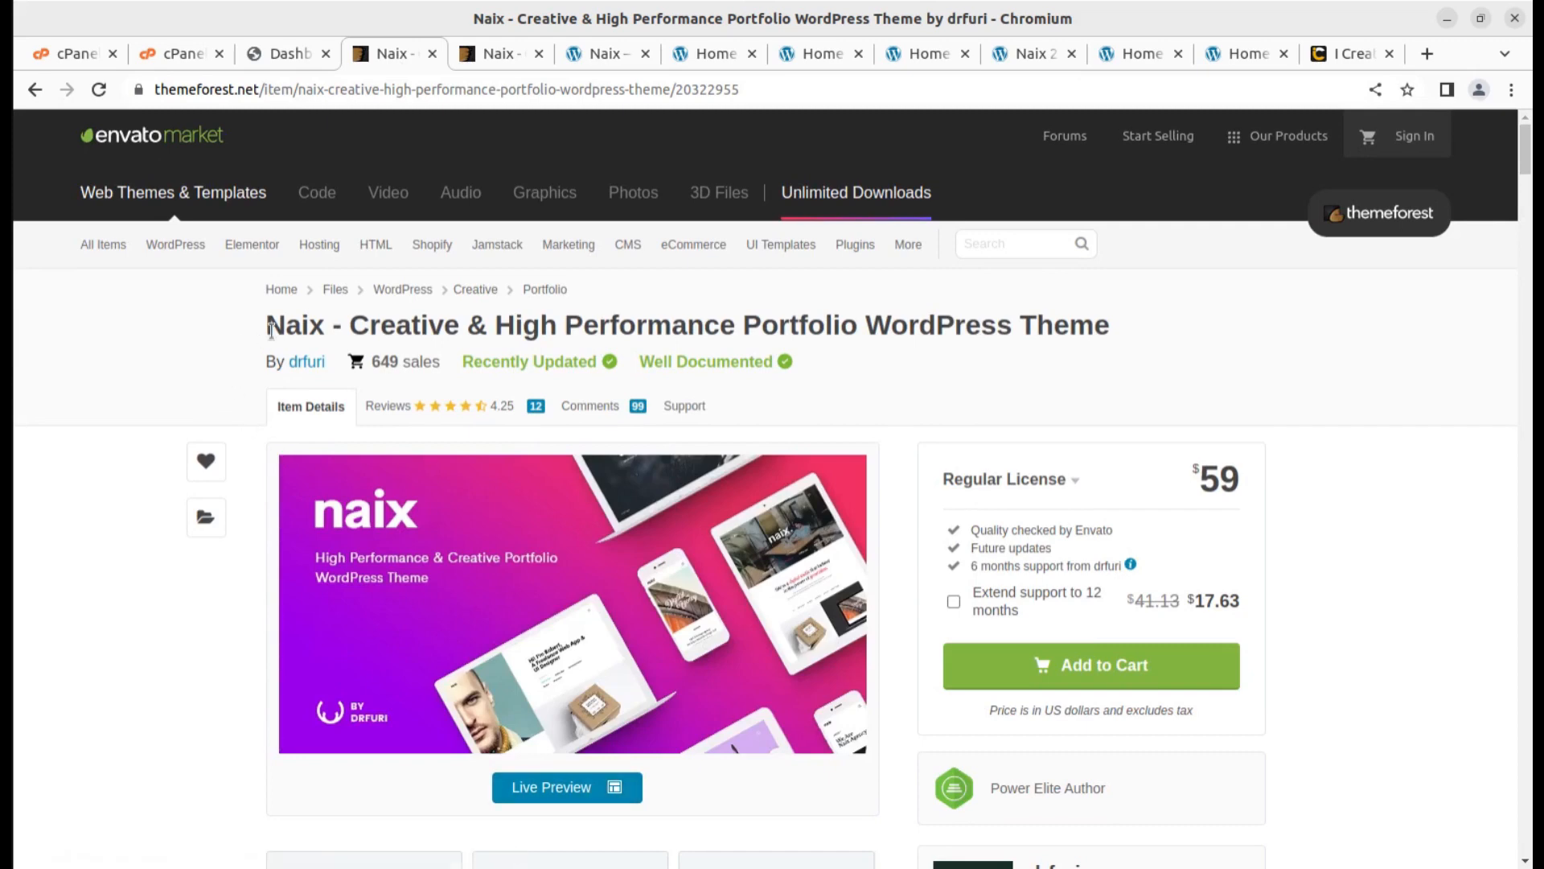
{"action": "left_click_drag", "start_coordinate": [263, 326], "coordinate": [1166, 330]}
{"action": "scroll", "coordinate": [1181, 462], "scroll_direction": "down", "scroll_amount": 4}
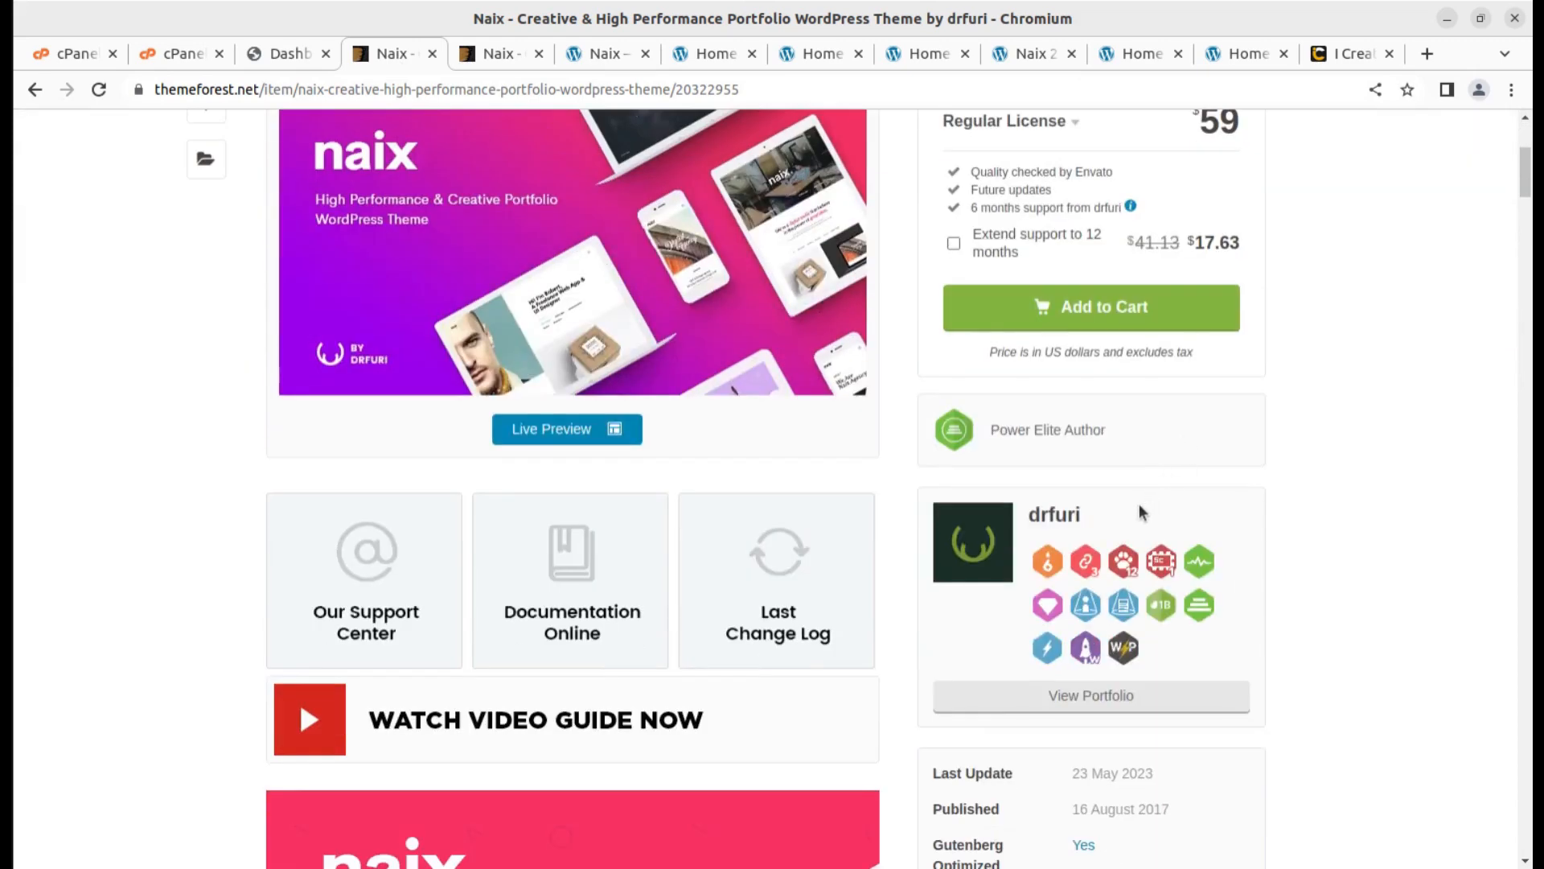
{"action": "left_click_drag", "start_coordinate": [1085, 521], "coordinate": [1022, 512]}
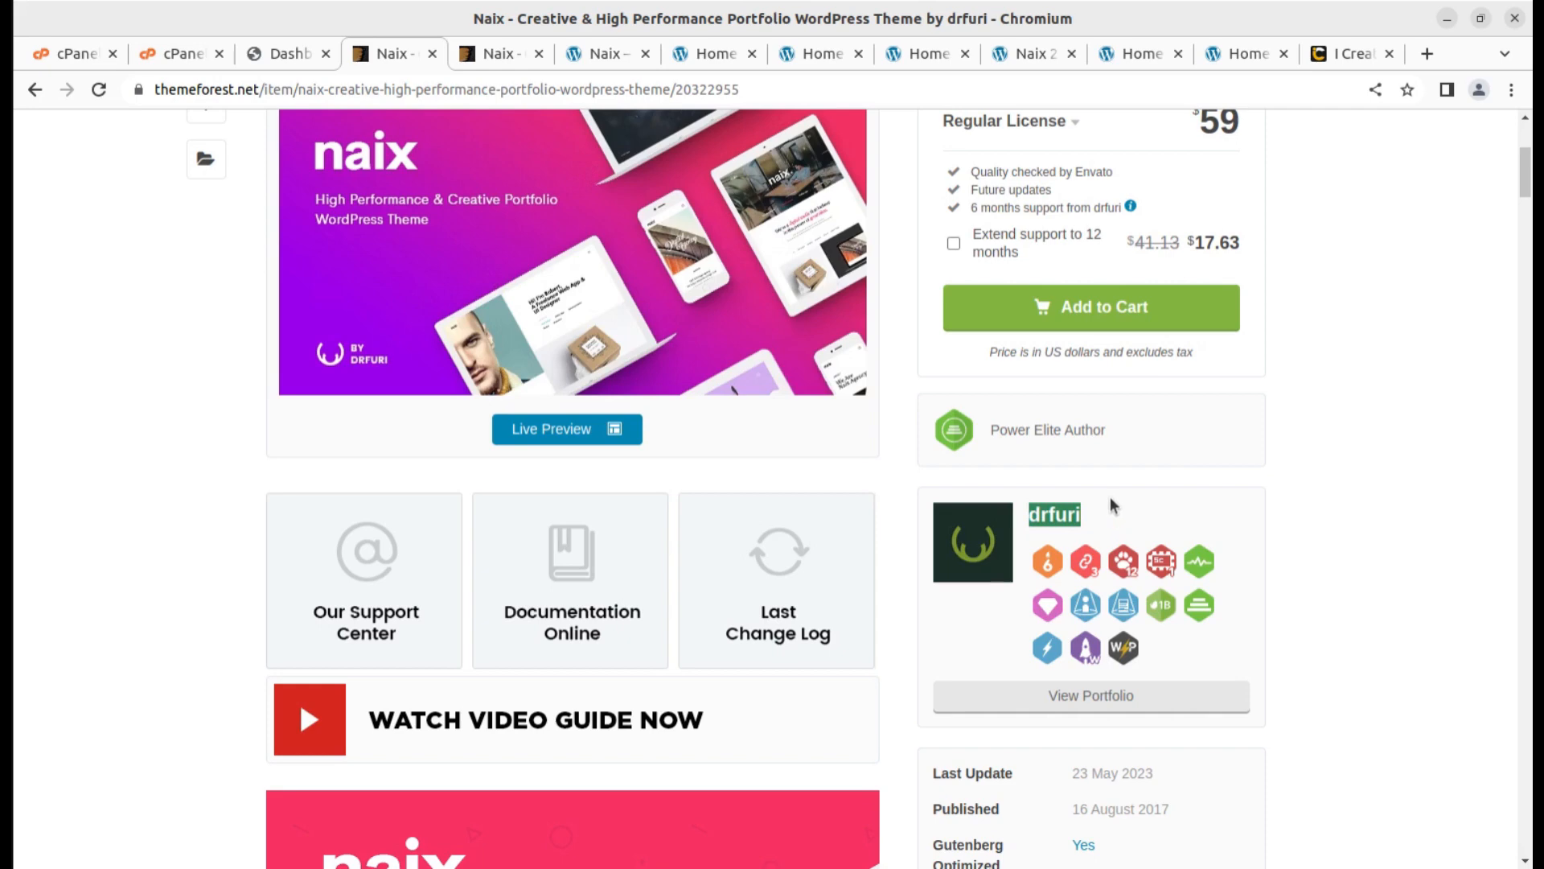
{"action": "left_click_drag", "start_coordinate": [1139, 428], "coordinate": [959, 434]}
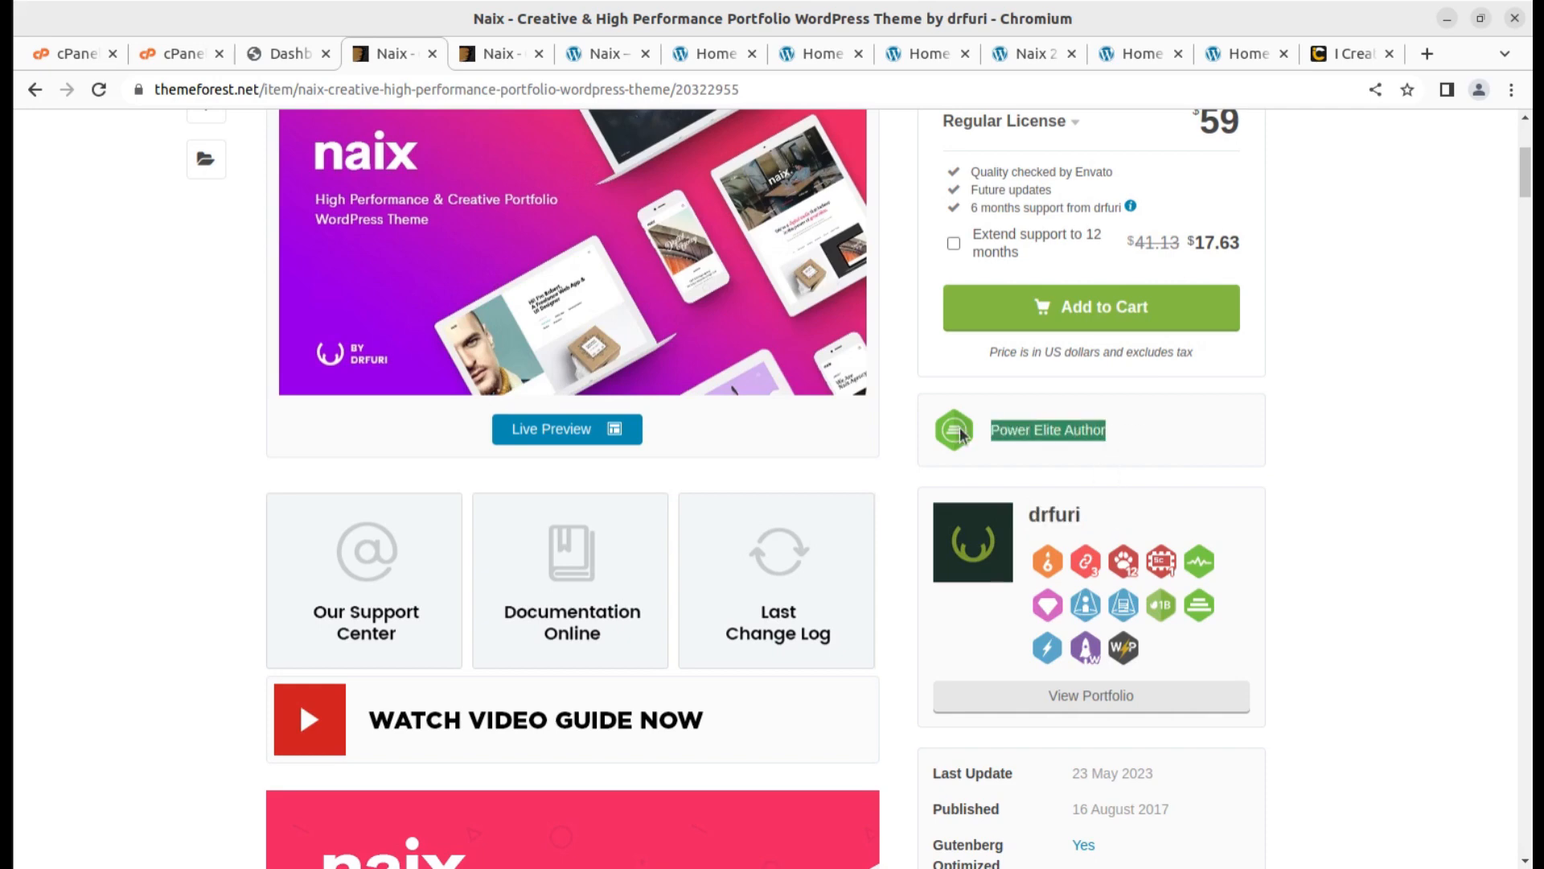
Check the theme's sales figure, publication date and last update date by highlighting each on the item page.
{"action": "scroll", "coordinate": [960, 434], "scroll_direction": "up", "scroll_amount": 5}
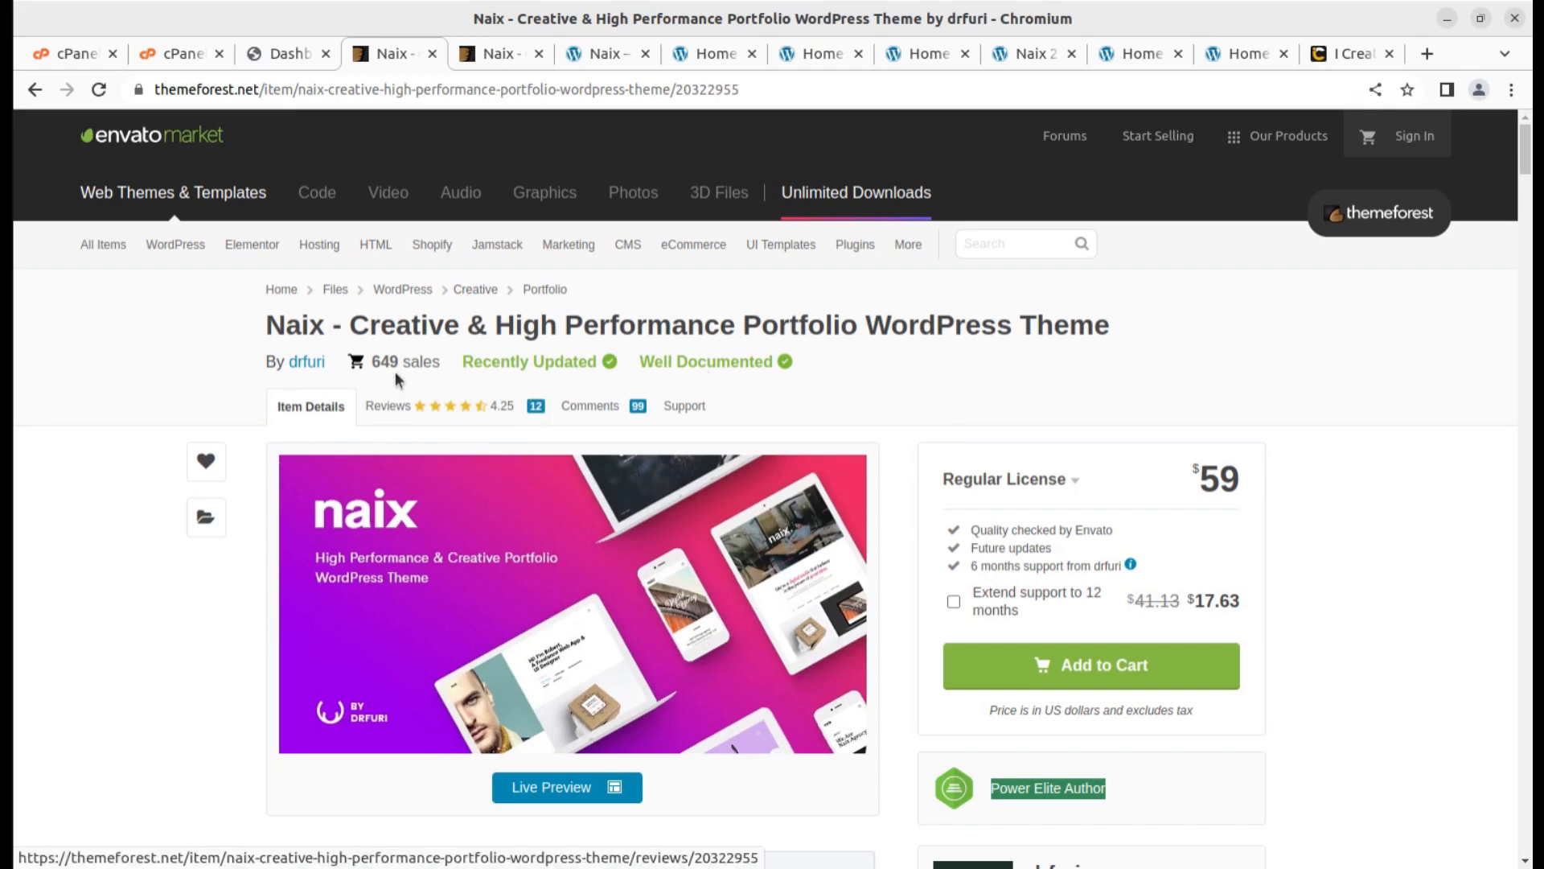
{"action": "left_click_drag", "start_coordinate": [374, 364], "coordinate": [395, 364]}
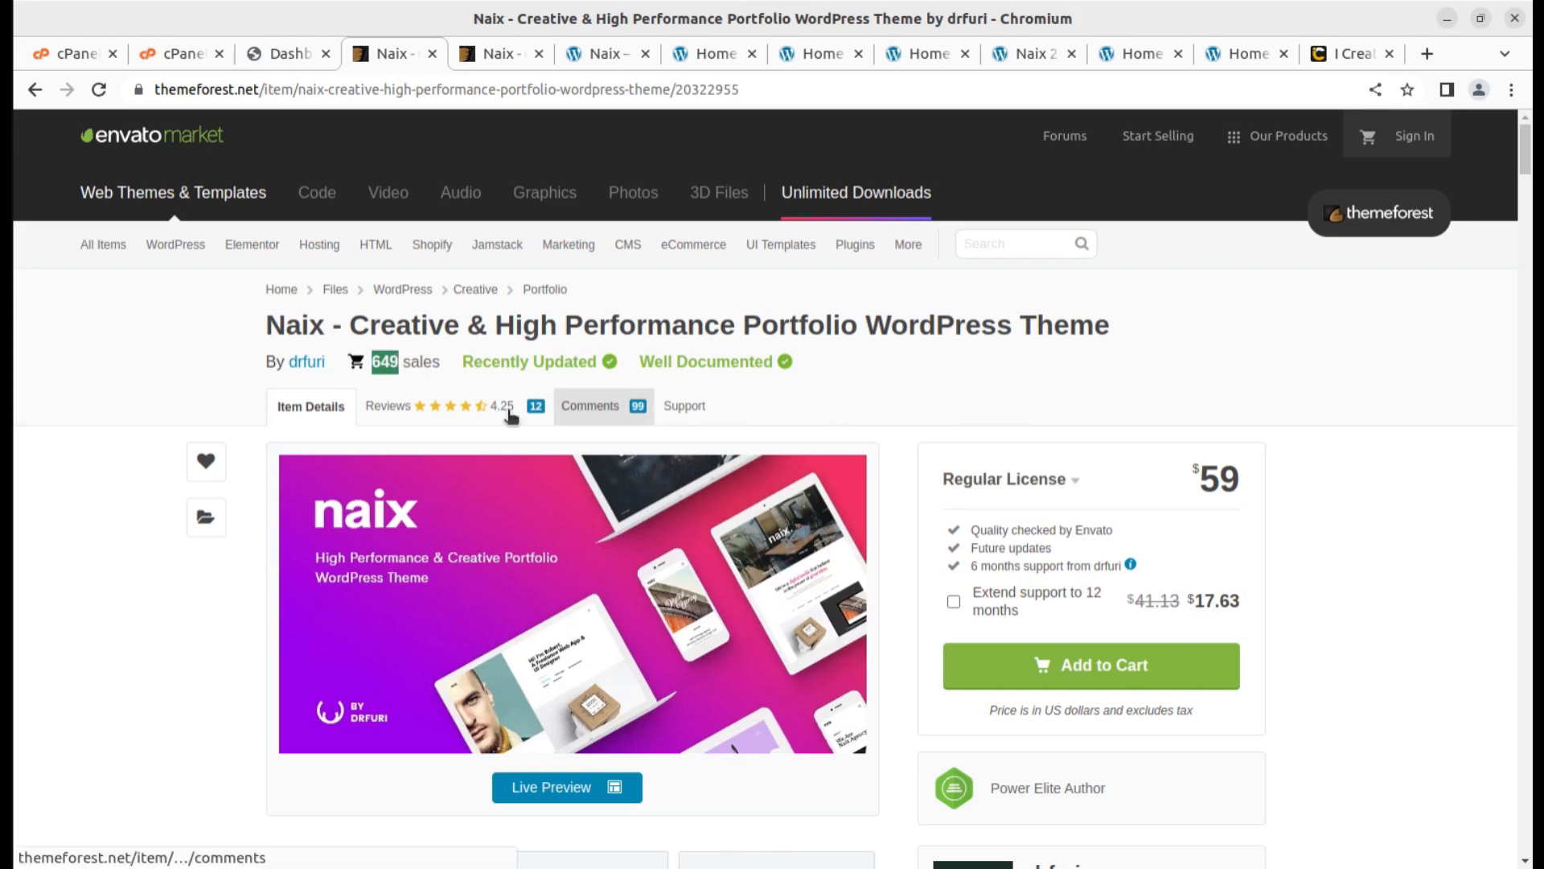
{"action": "scroll", "coordinate": [1137, 427], "scroll_direction": "down", "scroll_amount": 7}
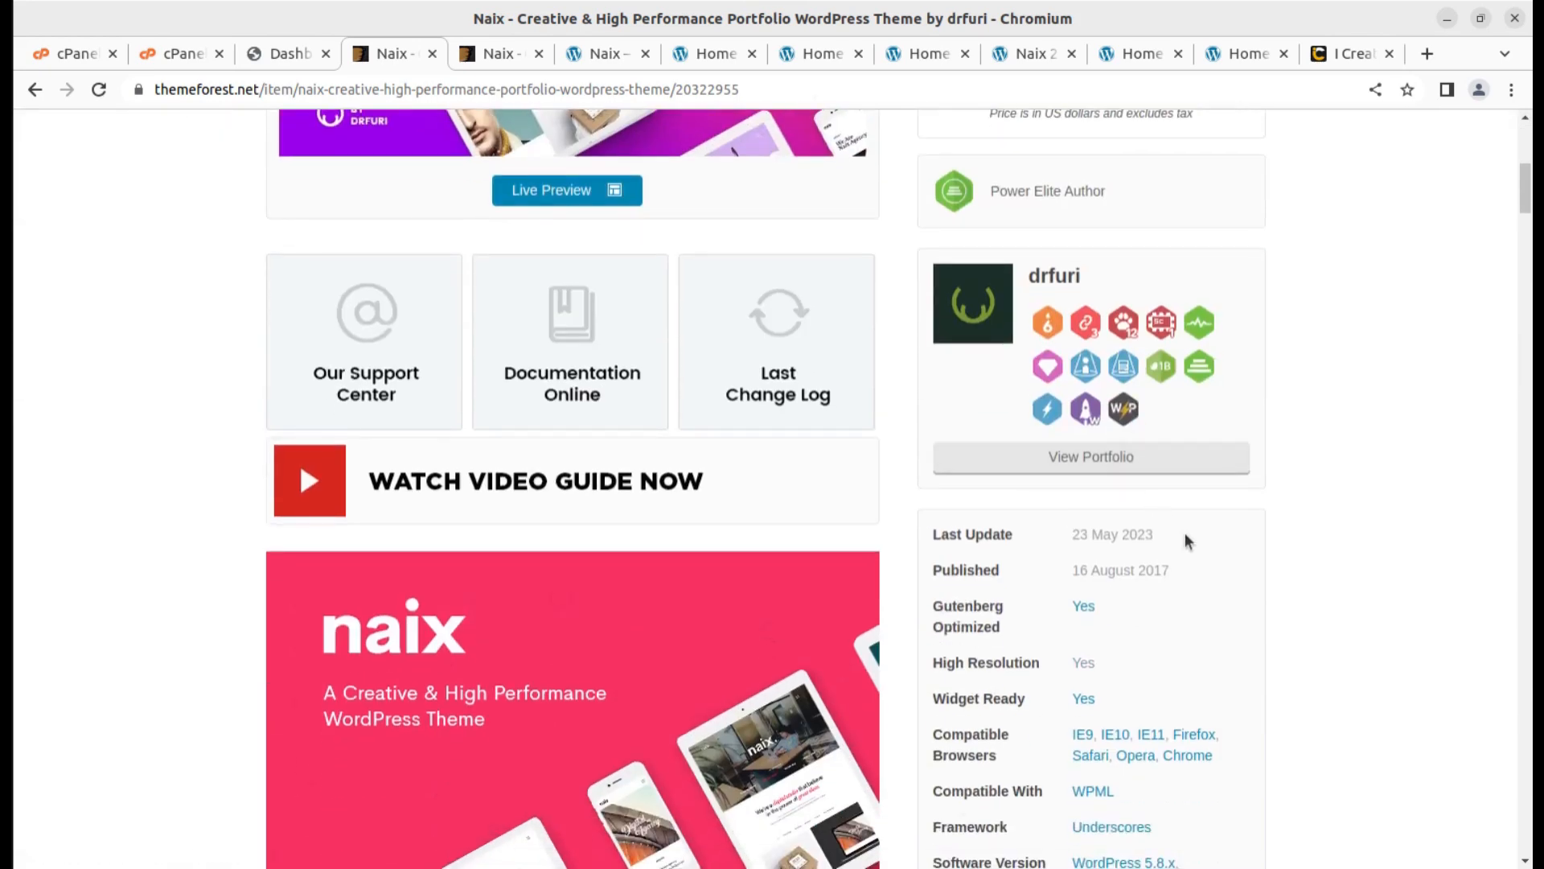
{"action": "left_click_drag", "start_coordinate": [1180, 570], "coordinate": [1076, 569]}
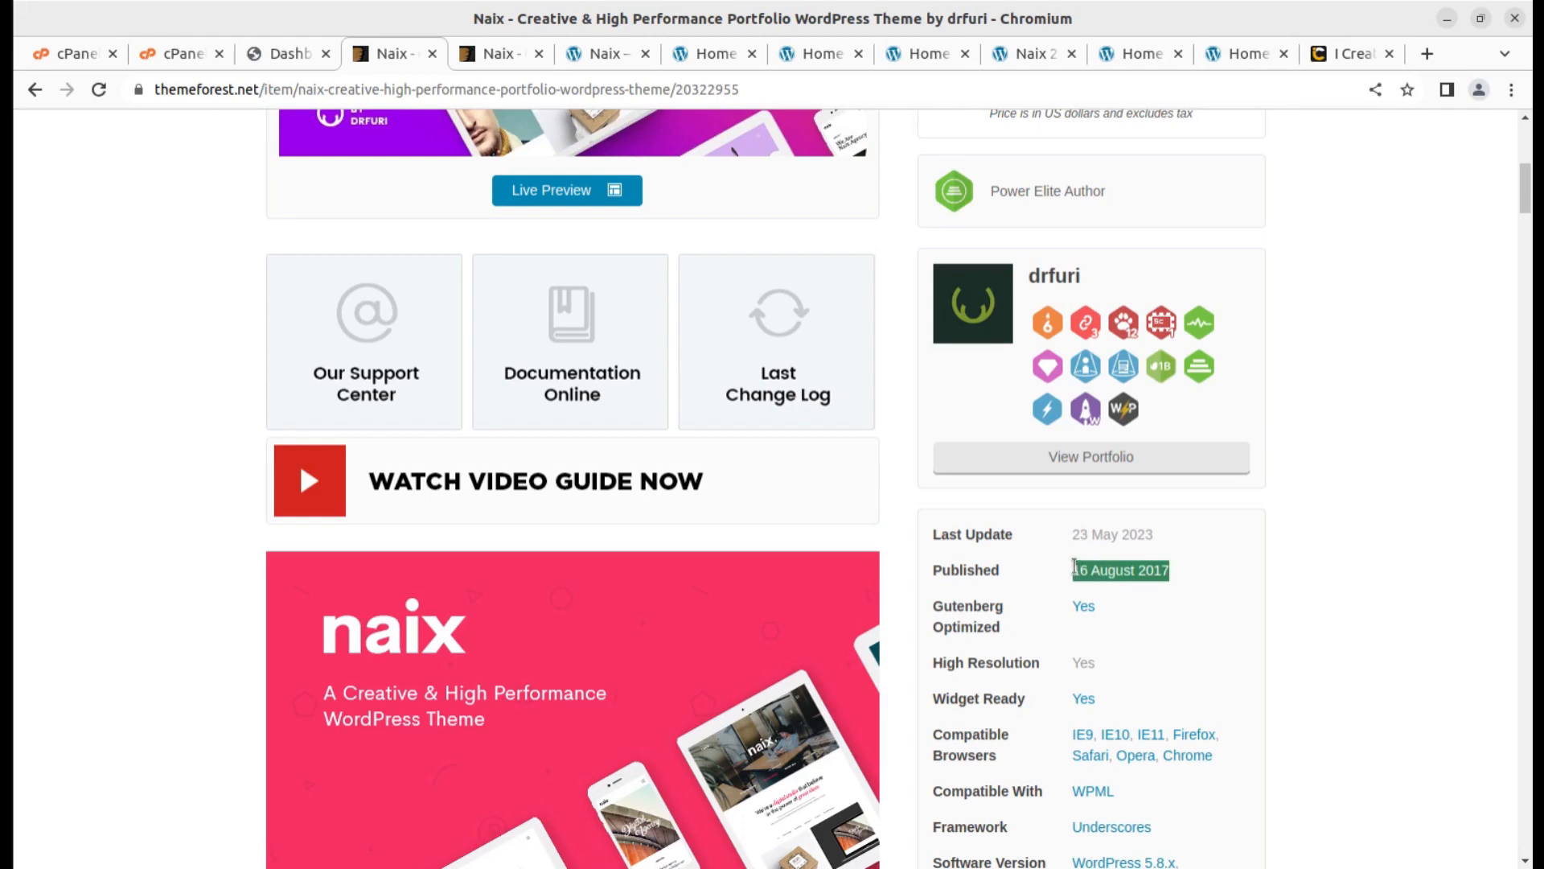
{"action": "left_click_drag", "start_coordinate": [1159, 535], "coordinate": [1073, 540]}
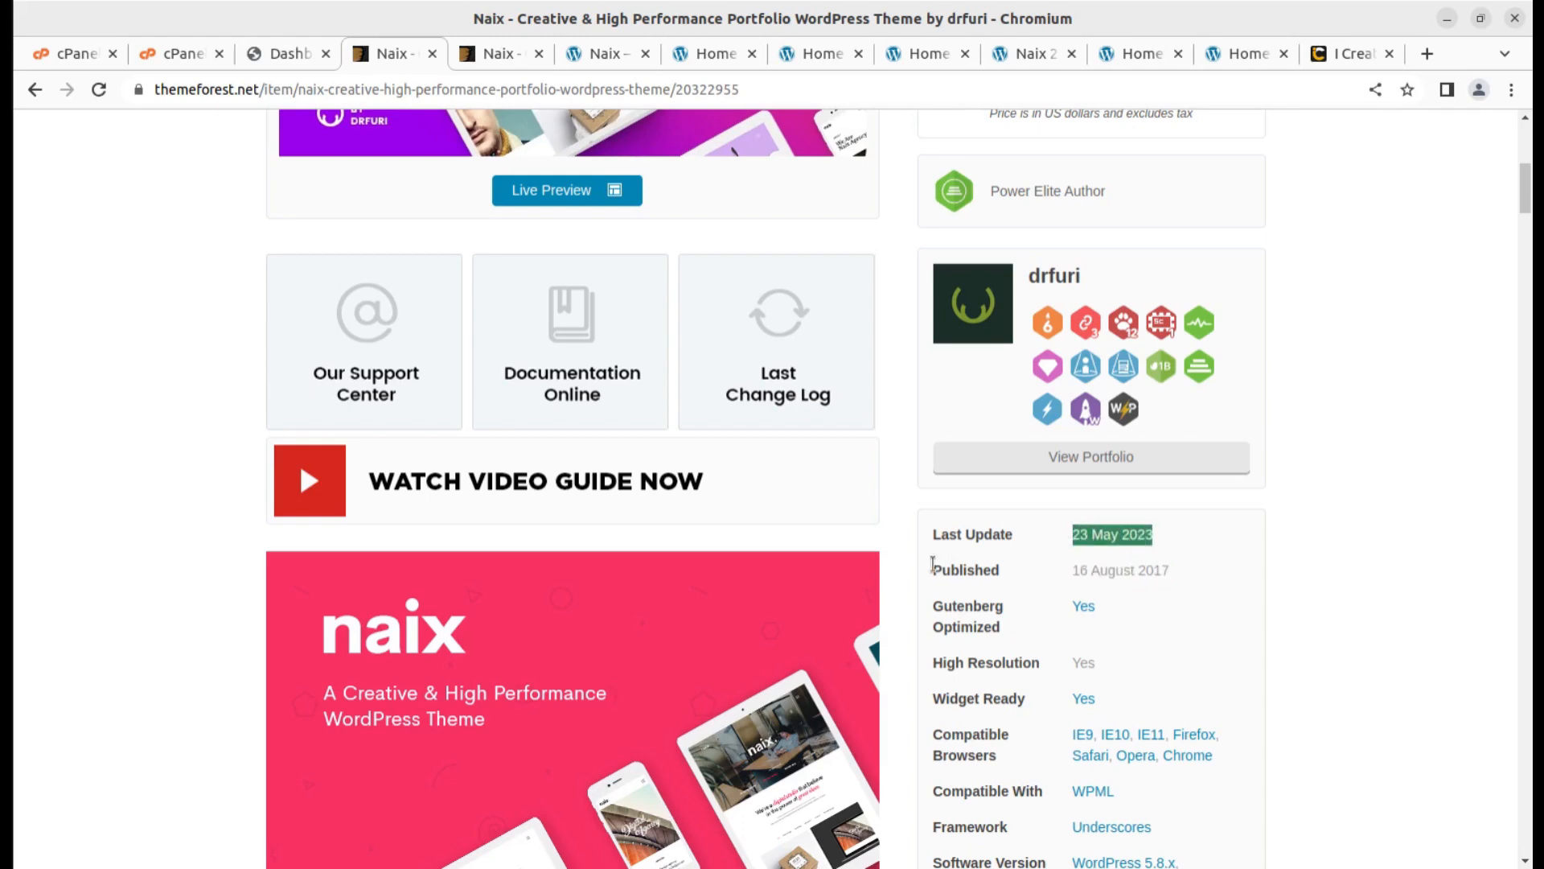
Review the theme's attribute list on the item page and highlight the Framework value "Underscores".
{"action": "scroll", "coordinate": [875, 595], "scroll_direction": "down", "scroll_amount": 7}
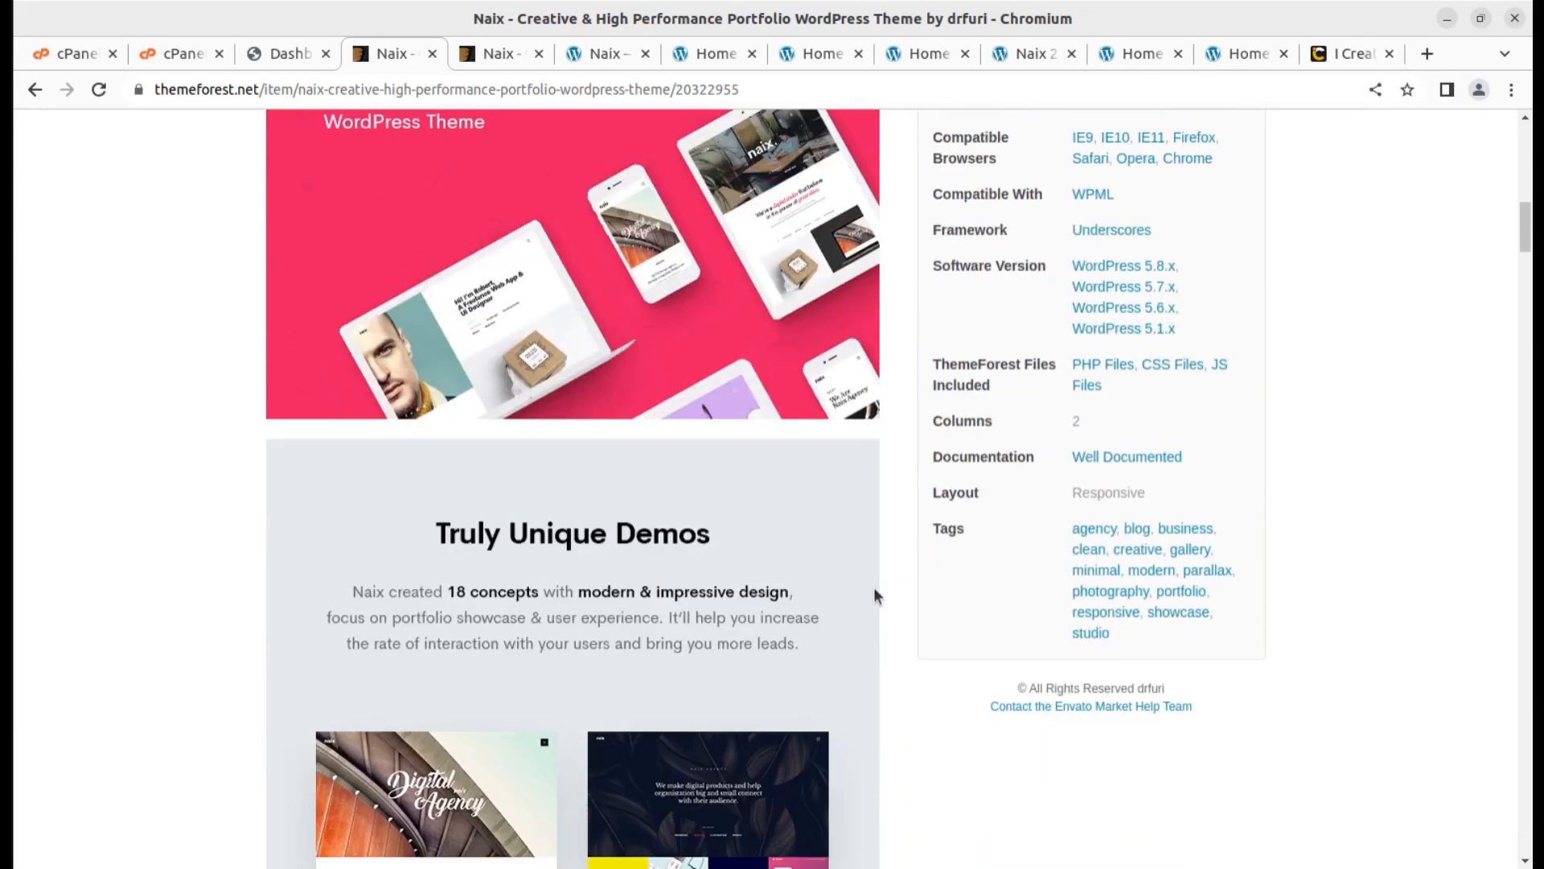
{"action": "scroll", "coordinate": [875, 595], "scroll_direction": "up", "scroll_amount": 4}
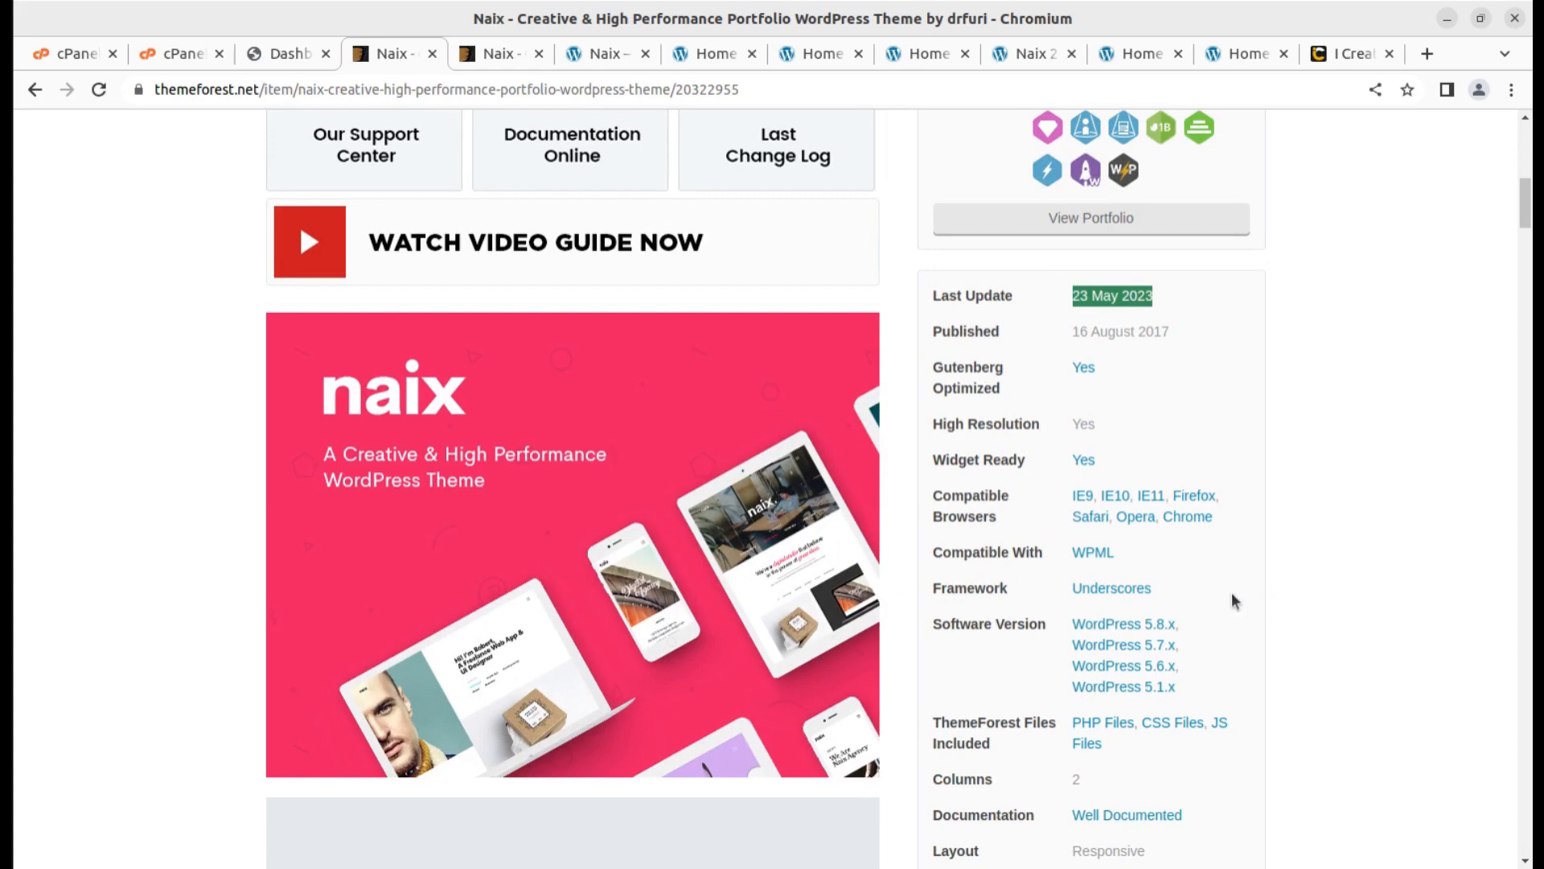
{"action": "left_click", "coordinate": [1155, 605]}
{"action": "double_click", "coordinate": [1073, 596]}
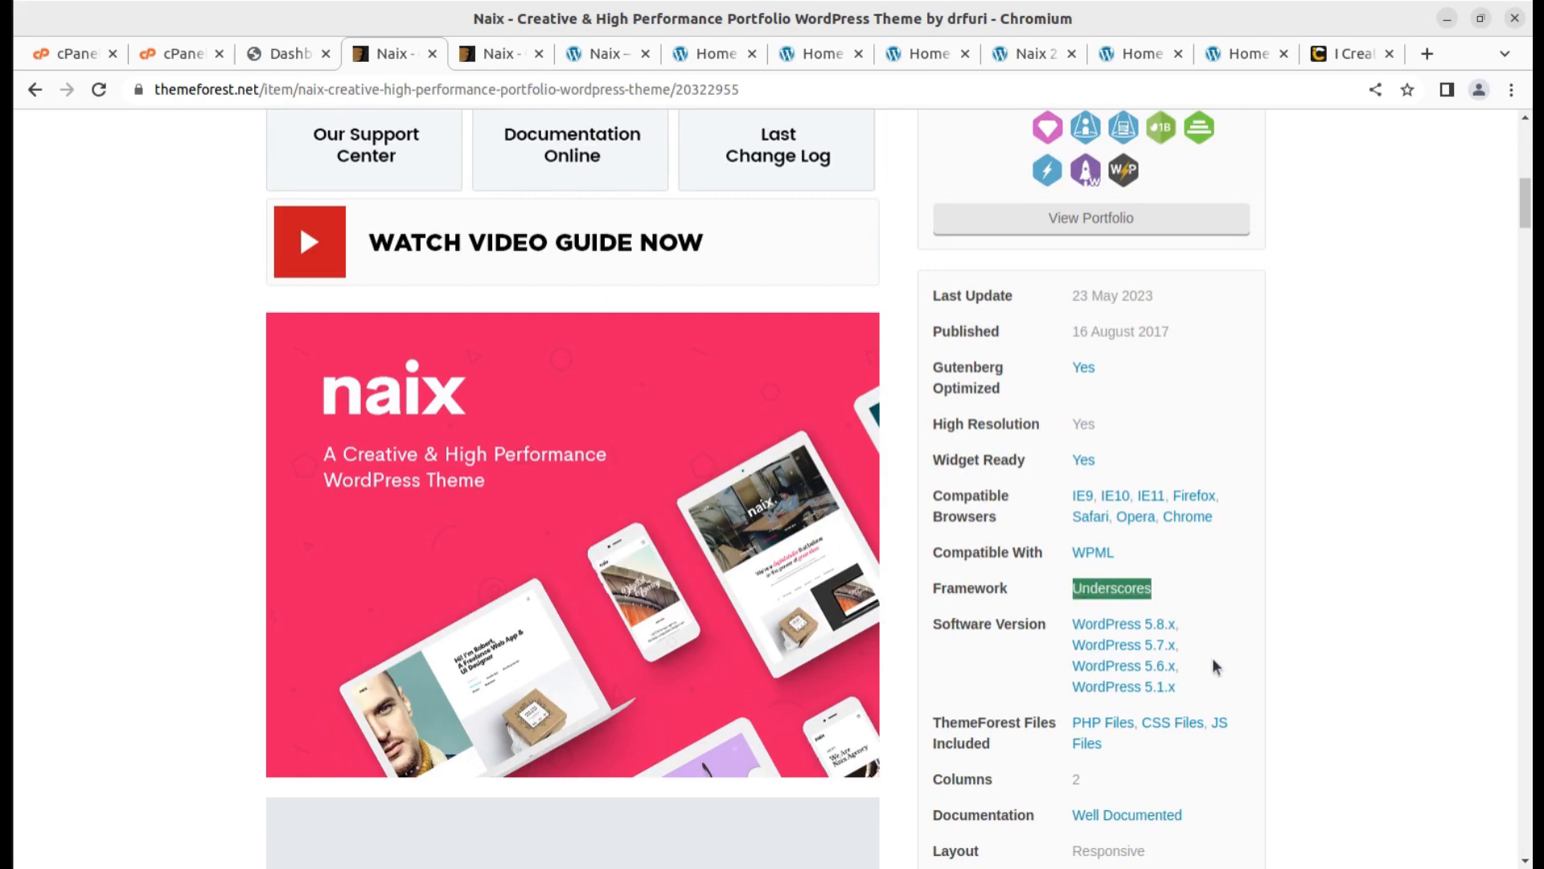
{"action": "scroll", "coordinate": [1172, 644], "scroll_direction": "up", "scroll_amount": 7}
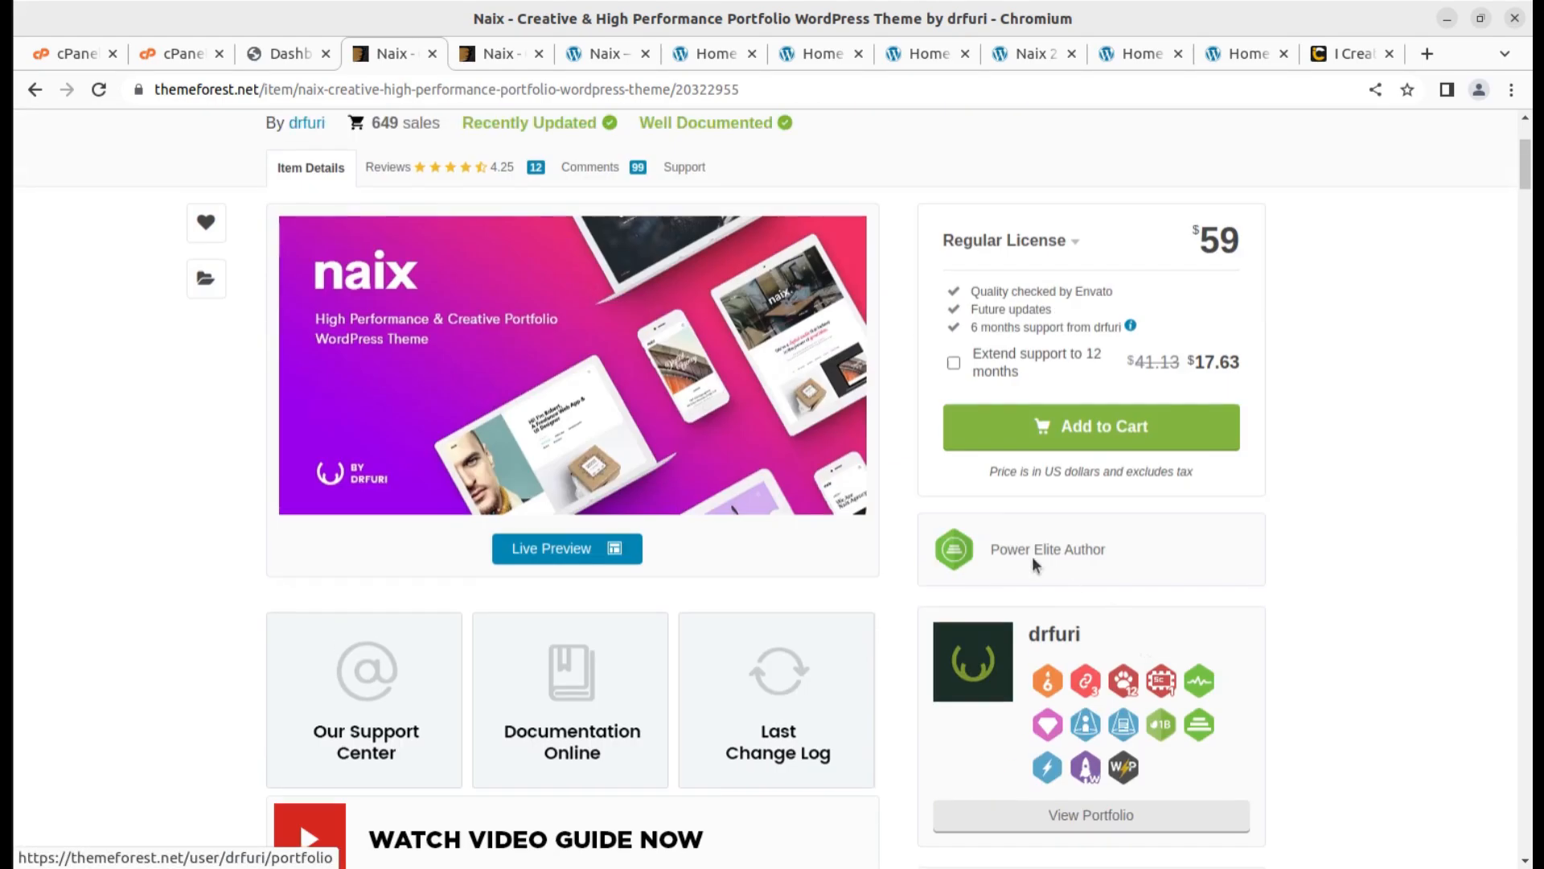
Revisit the theme's ThemeForest preview, the Digital Agency demo and the Agency Modern demo.
{"action": "left_click", "coordinate": [499, 53]}
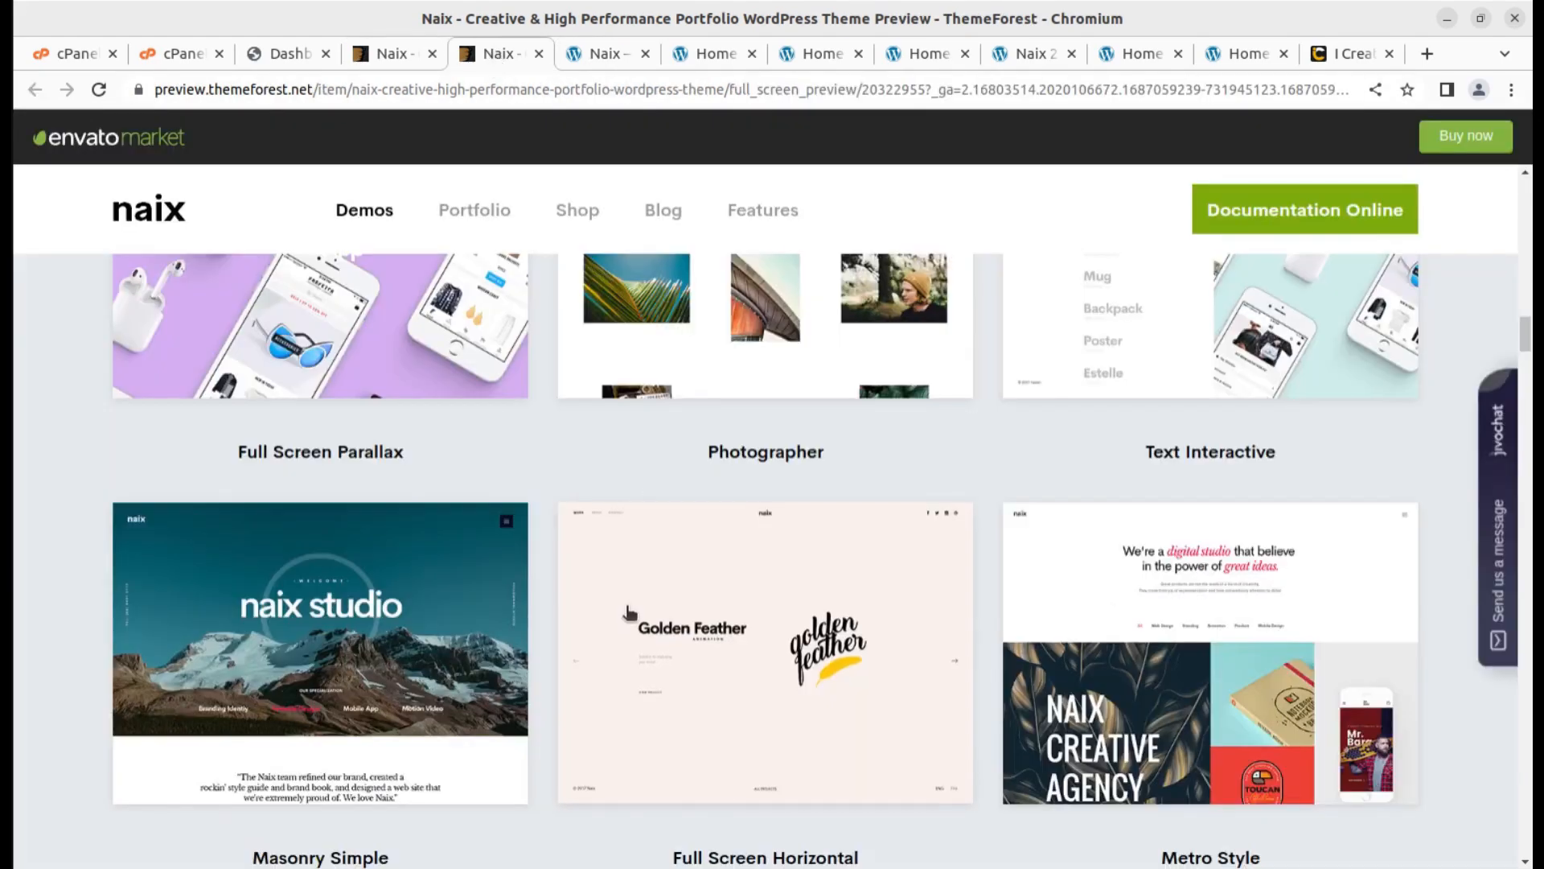
{"action": "scroll", "coordinate": [629, 609], "scroll_direction": "down", "scroll_amount": 5}
{"action": "scroll", "coordinate": [629, 609], "scroll_direction": "up", "scroll_amount": 5}
{"action": "left_click", "coordinate": [595, 53]}
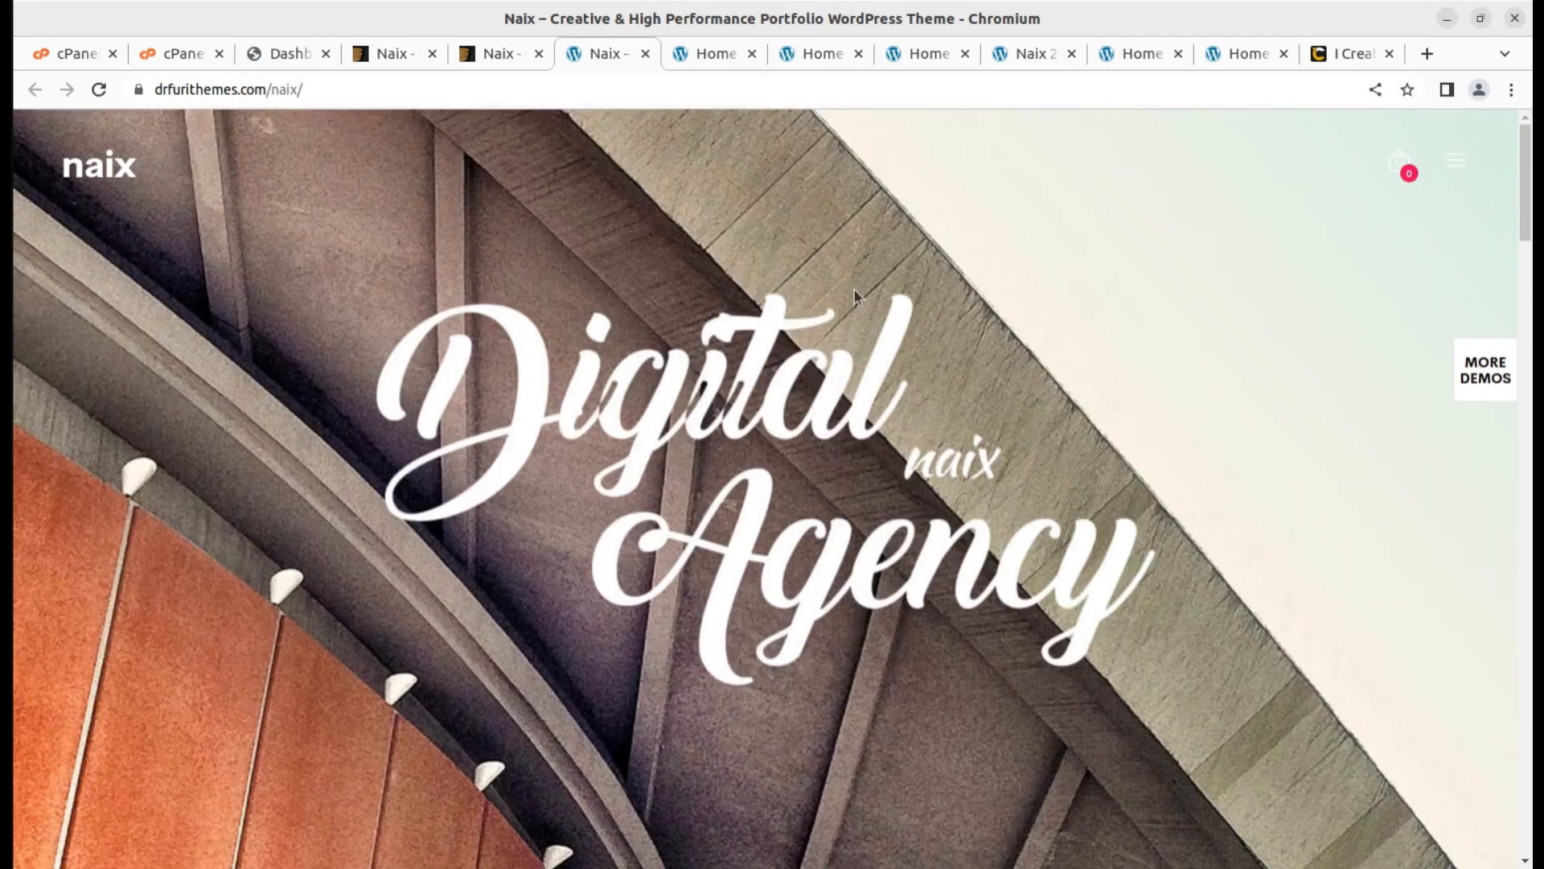
{"action": "left_click", "coordinate": [822, 53]}
{"action": "scroll", "coordinate": [839, 485], "scroll_direction": "up", "scroll_amount": 4}
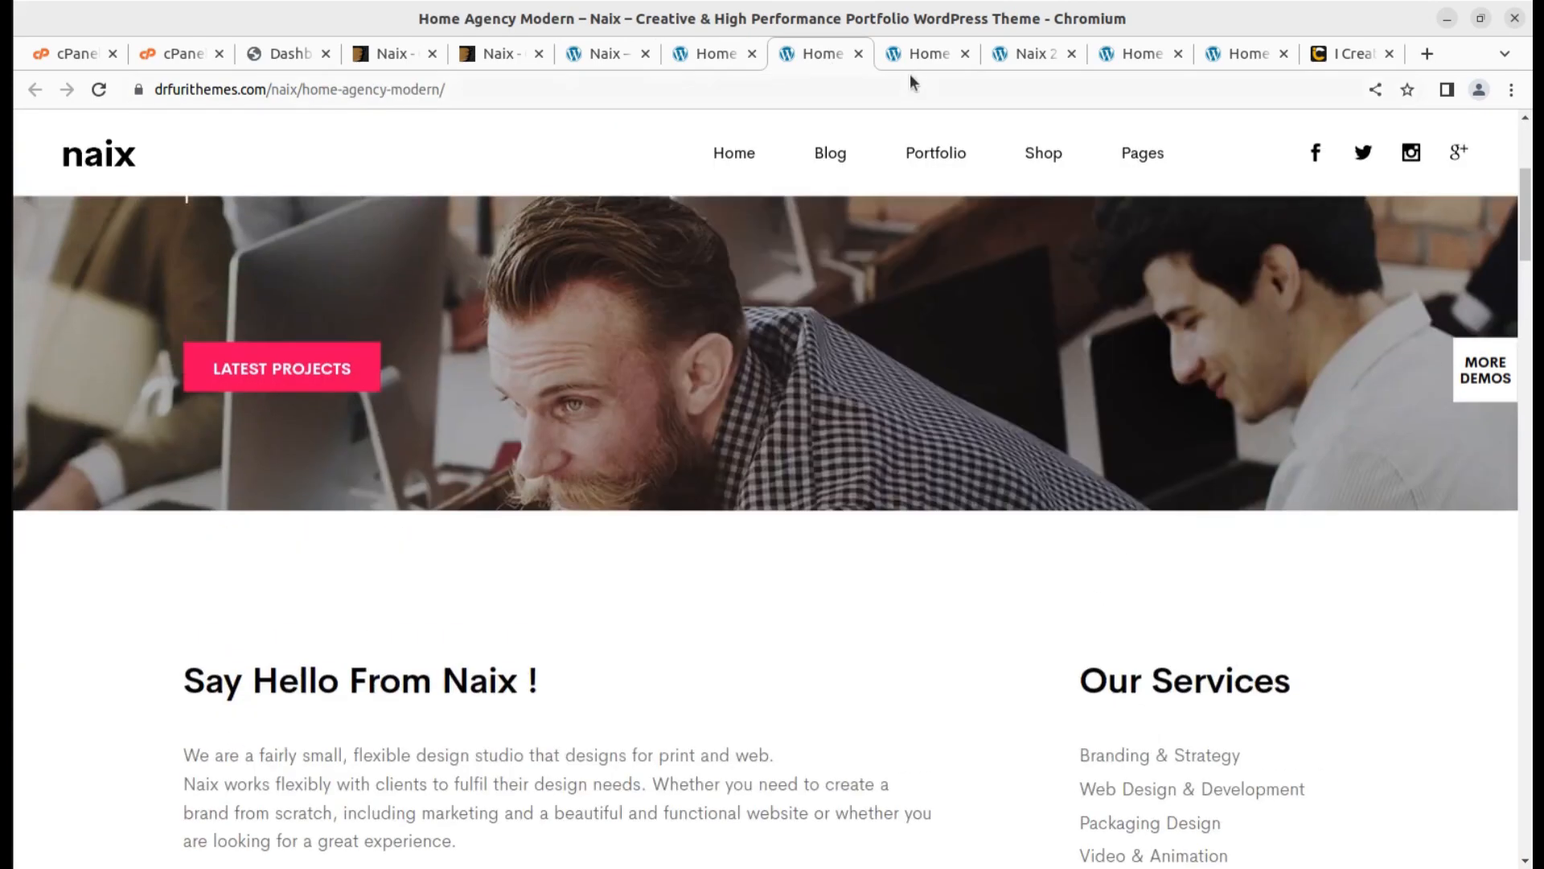
{"action": "scroll", "coordinate": [805, 530], "scroll_direction": "up", "scroll_amount": 4}
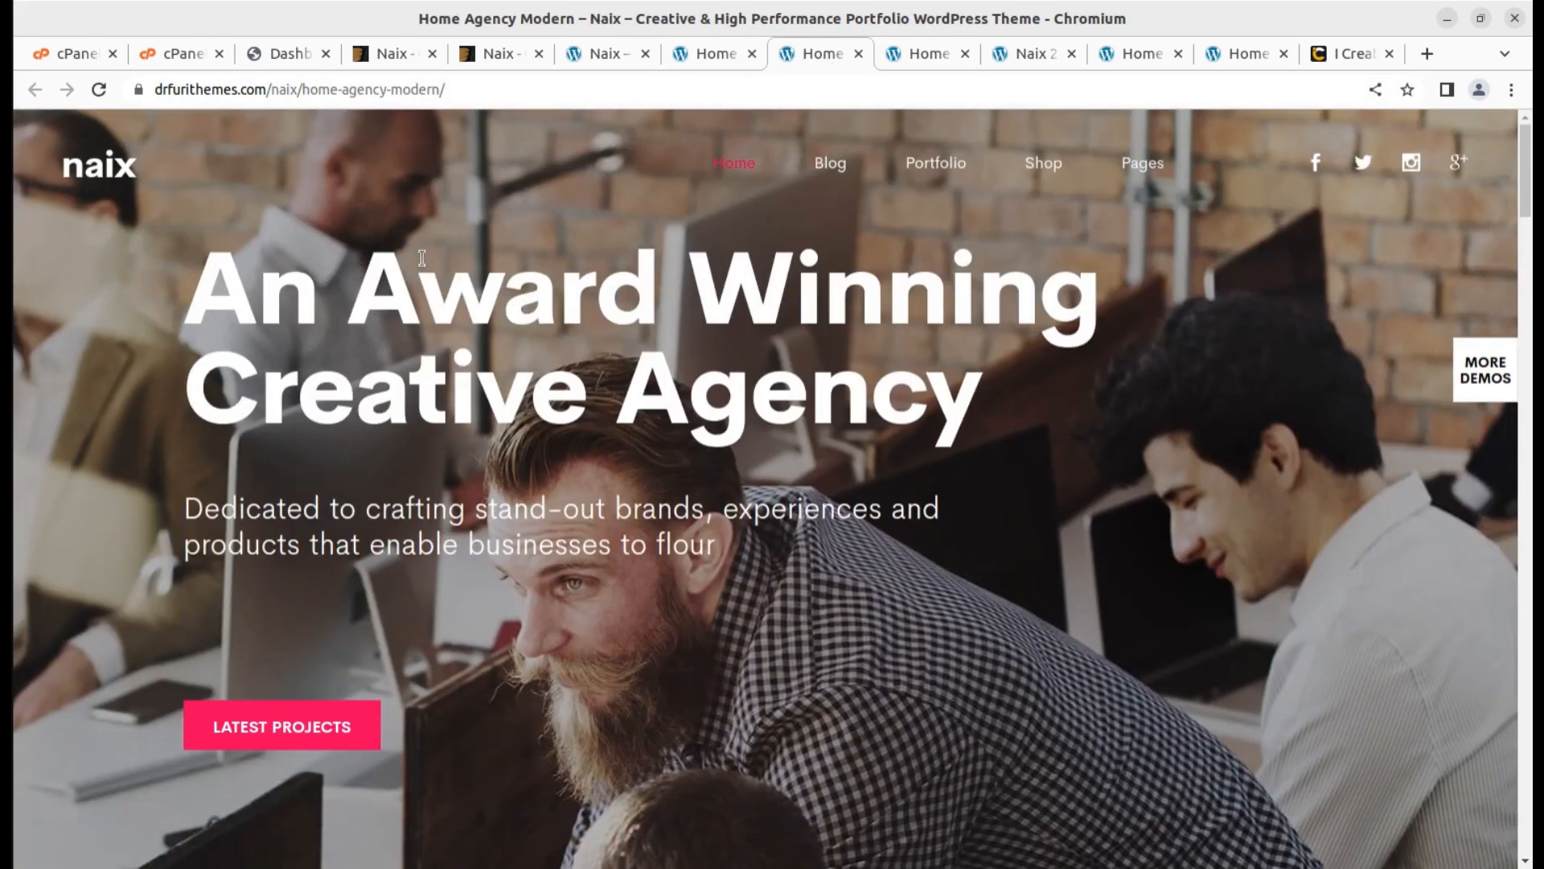
Look through the hosting tools on the cPanel main page and switch to the WordPress dashboard.
{"action": "left_click", "coordinate": [65, 55]}
{"action": "scroll", "coordinate": [271, 410], "scroll_direction": "up", "scroll_amount": 3}
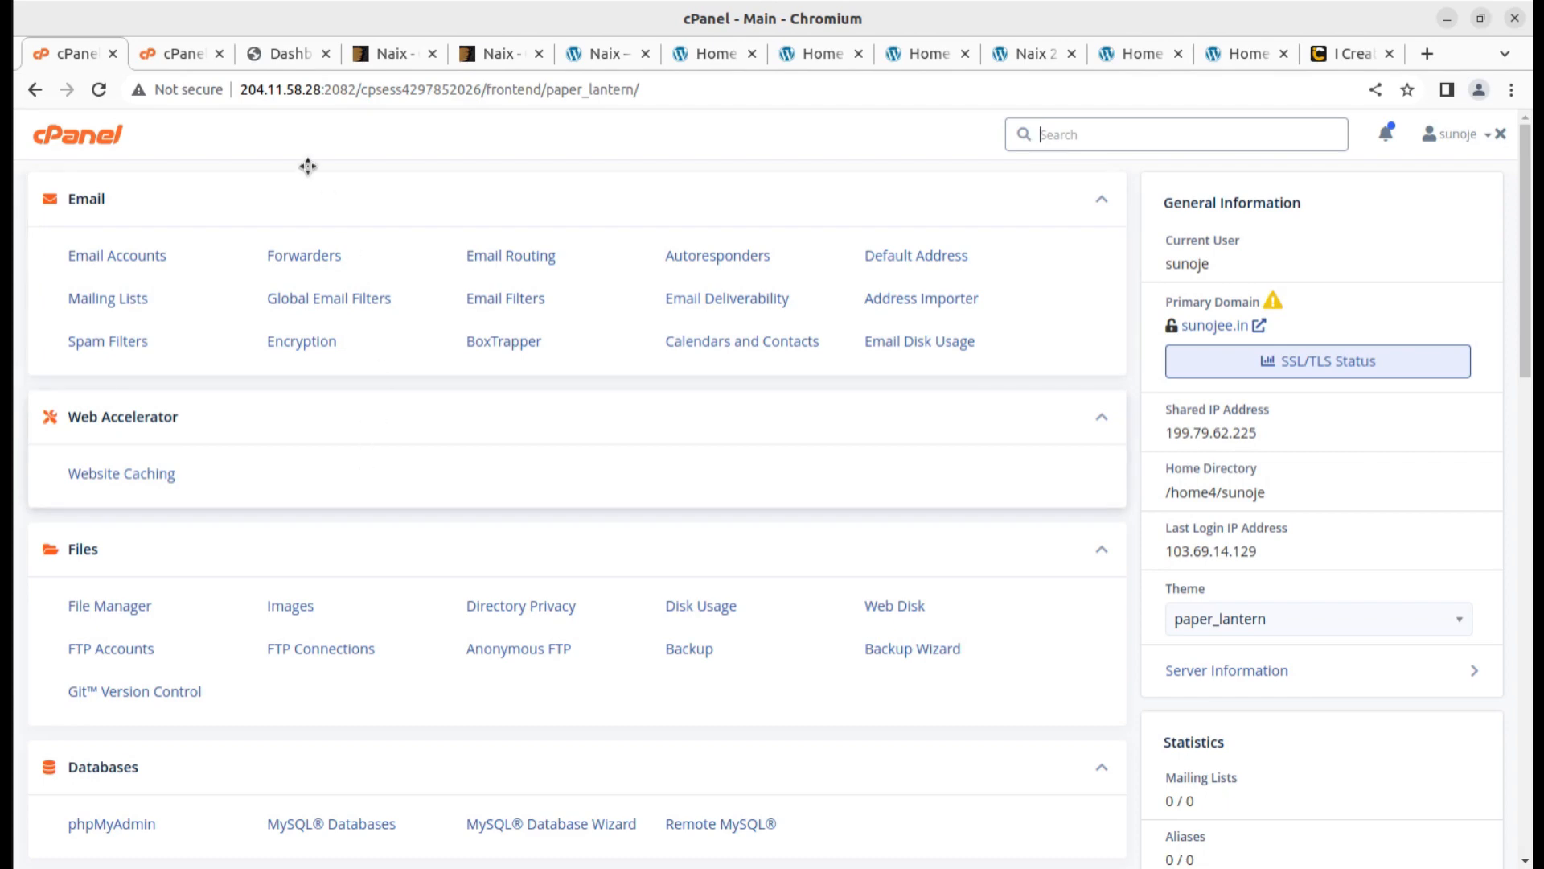
{"action": "scroll", "coordinate": [121, 673], "scroll_direction": "down", "scroll_amount": 3}
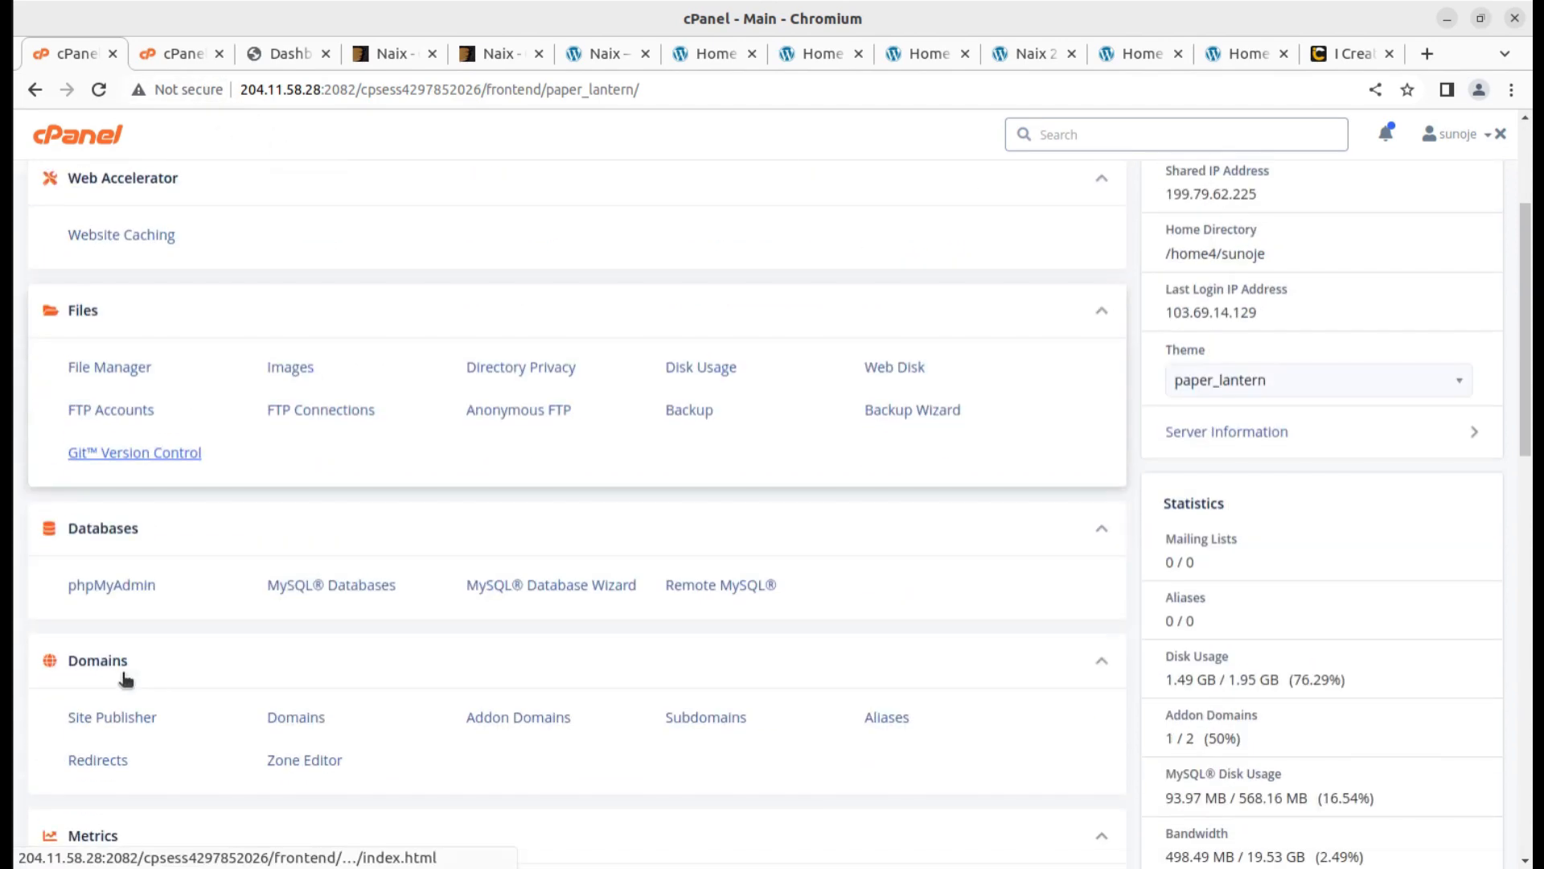
{"action": "scroll", "coordinate": [126, 680], "scroll_direction": "down", "scroll_amount": 6}
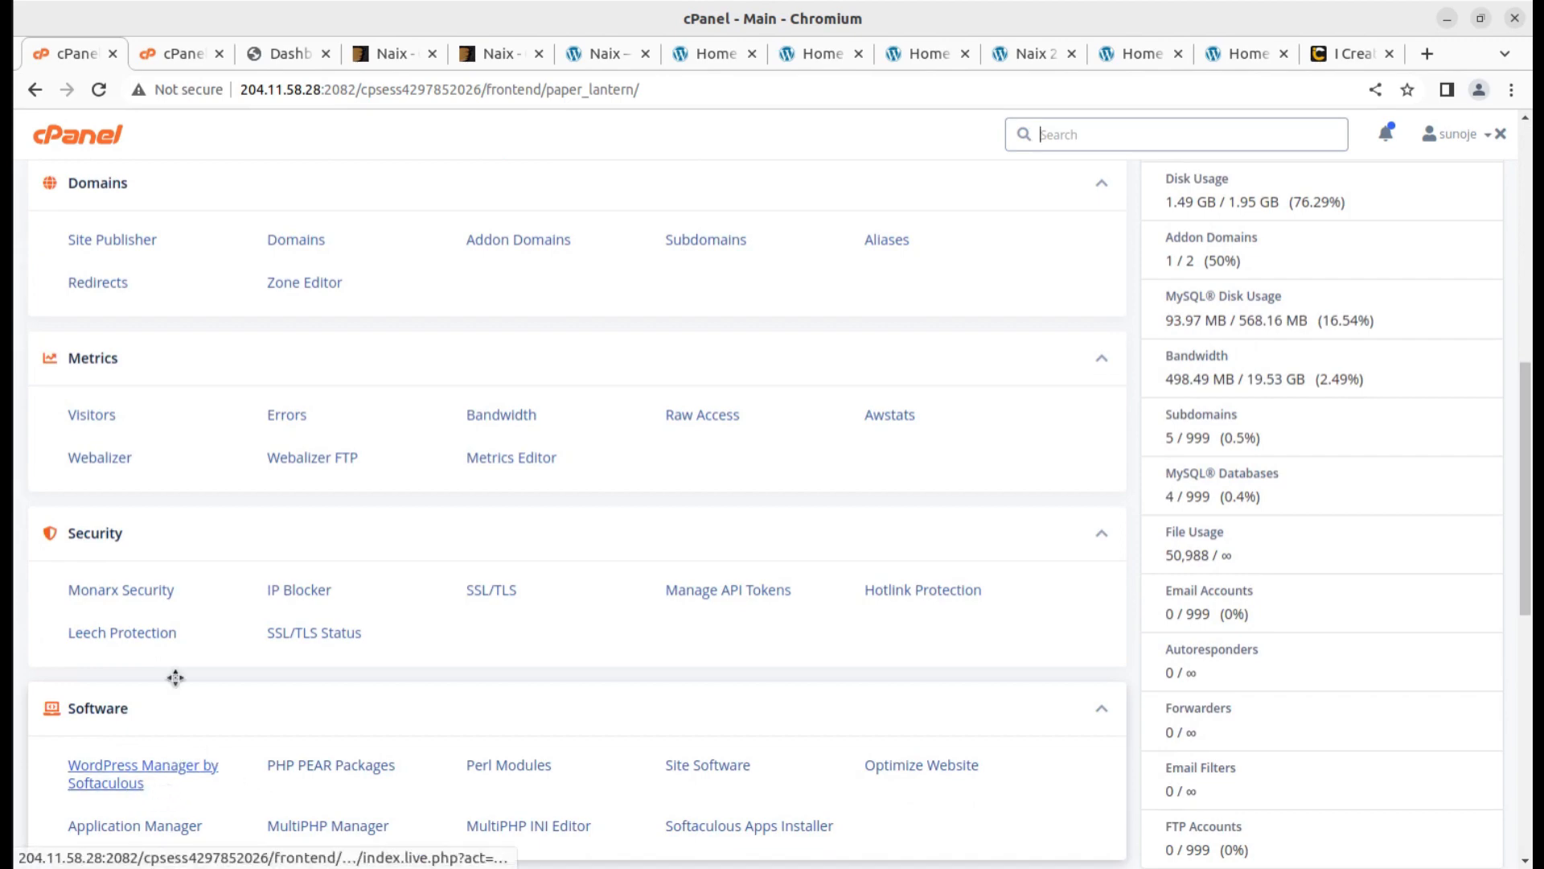
{"action": "left_click", "coordinate": [266, 56]}
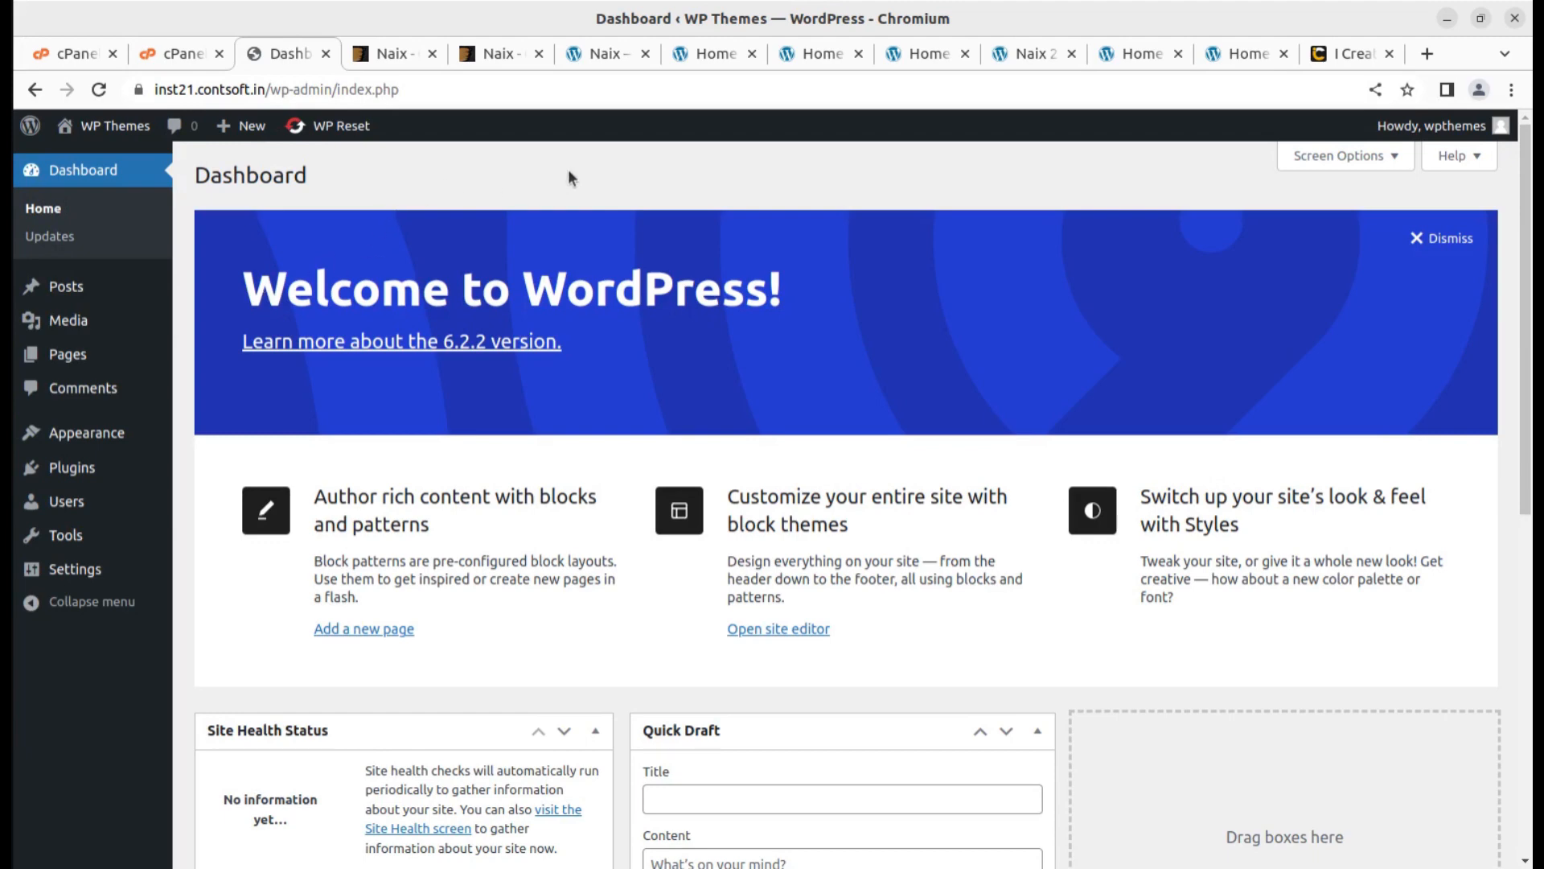
On the ThemeForest item page, highlight the theme title and the Regular License price.
{"action": "left_click", "coordinate": [384, 56]}
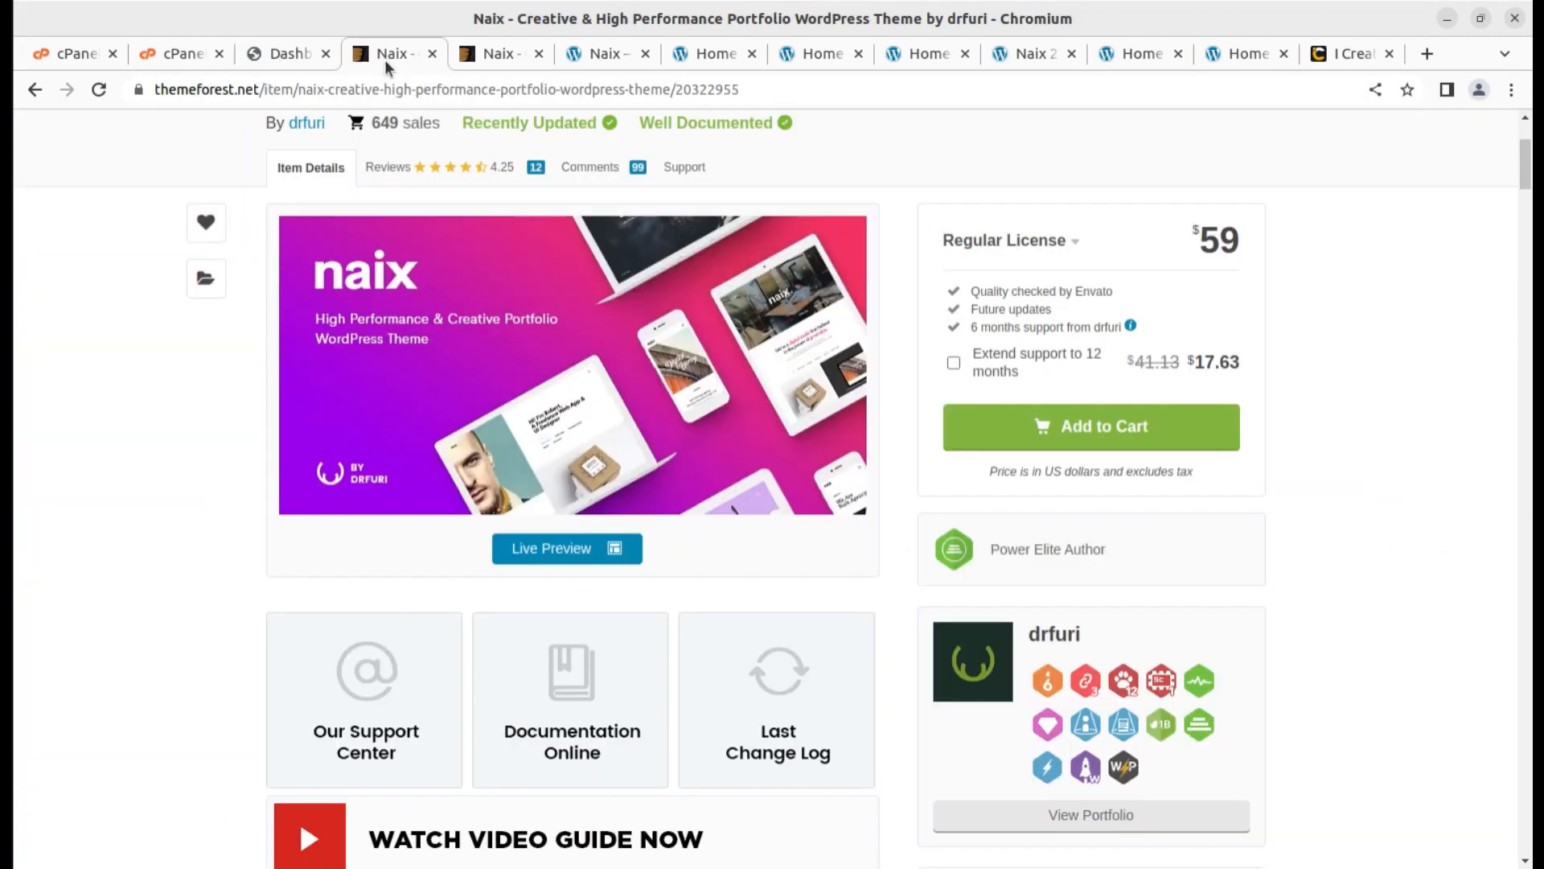
{"action": "scroll", "coordinate": [265, 580], "scroll_direction": "up", "scroll_amount": 5}
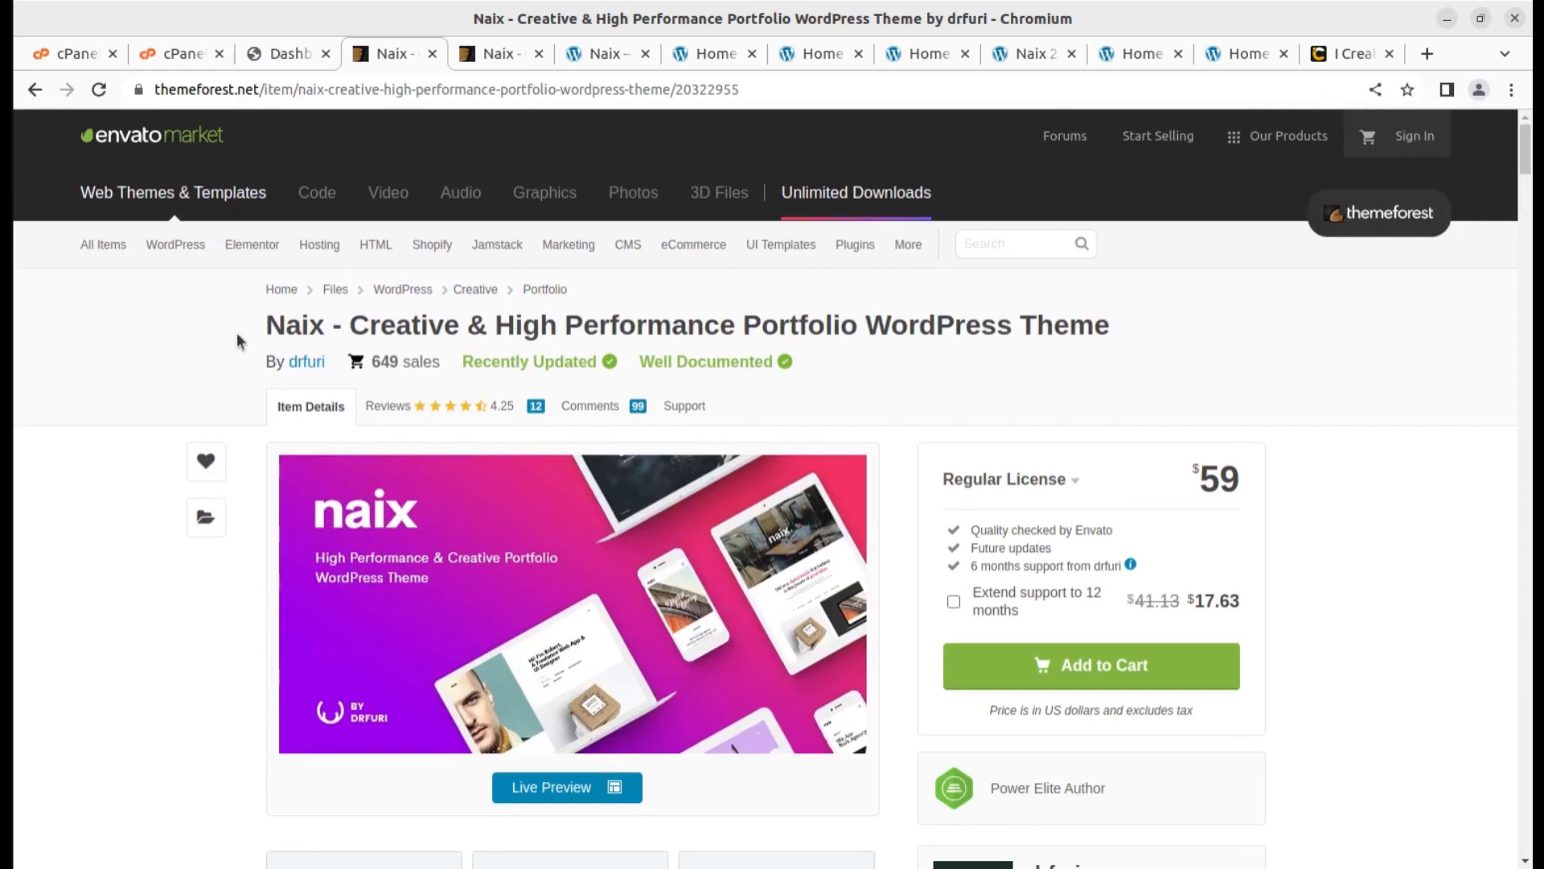
{"action": "left_click_drag", "start_coordinate": [267, 328], "coordinate": [1125, 344]}
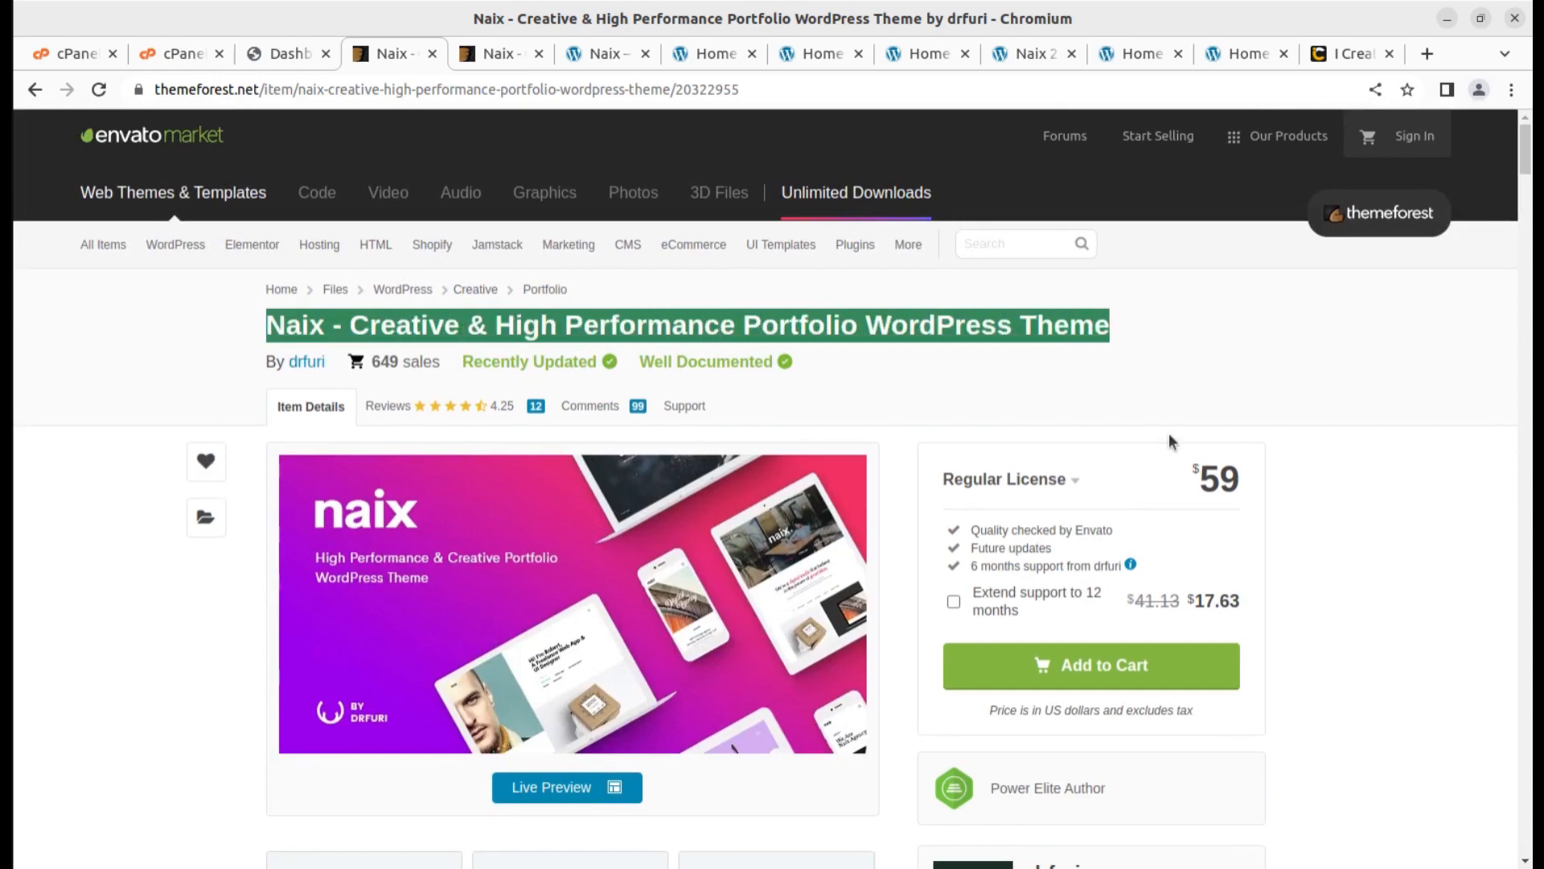
{"action": "left_click_drag", "start_coordinate": [1197, 471], "coordinate": [1237, 498]}
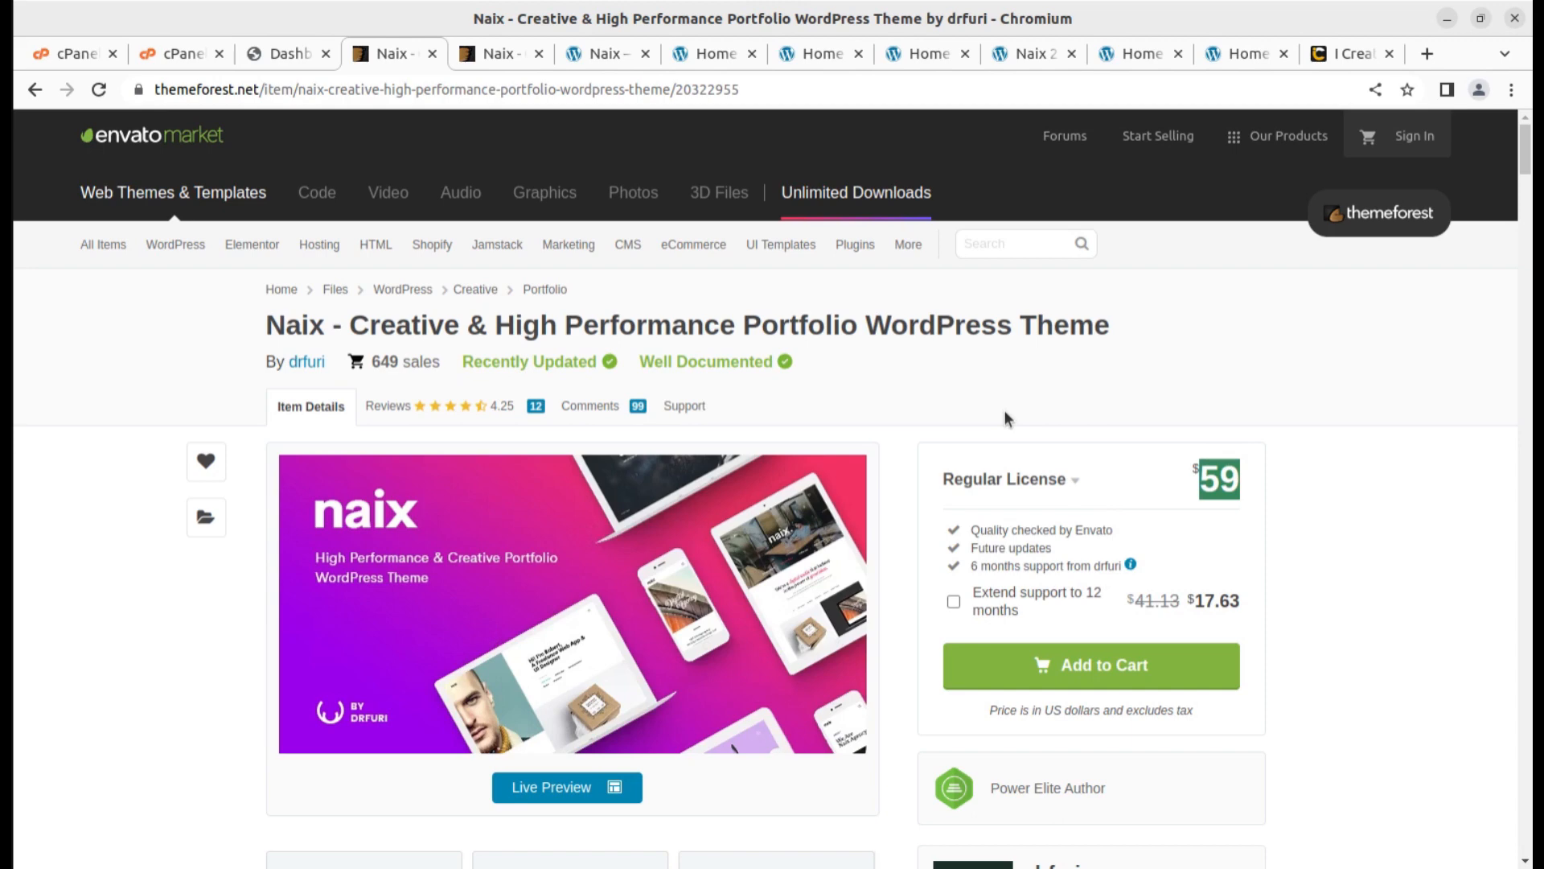
Look through the i-Create home page, briefly revisiting the Naix item page on ThemeForest in between.
{"action": "left_click", "coordinate": [1349, 54]}
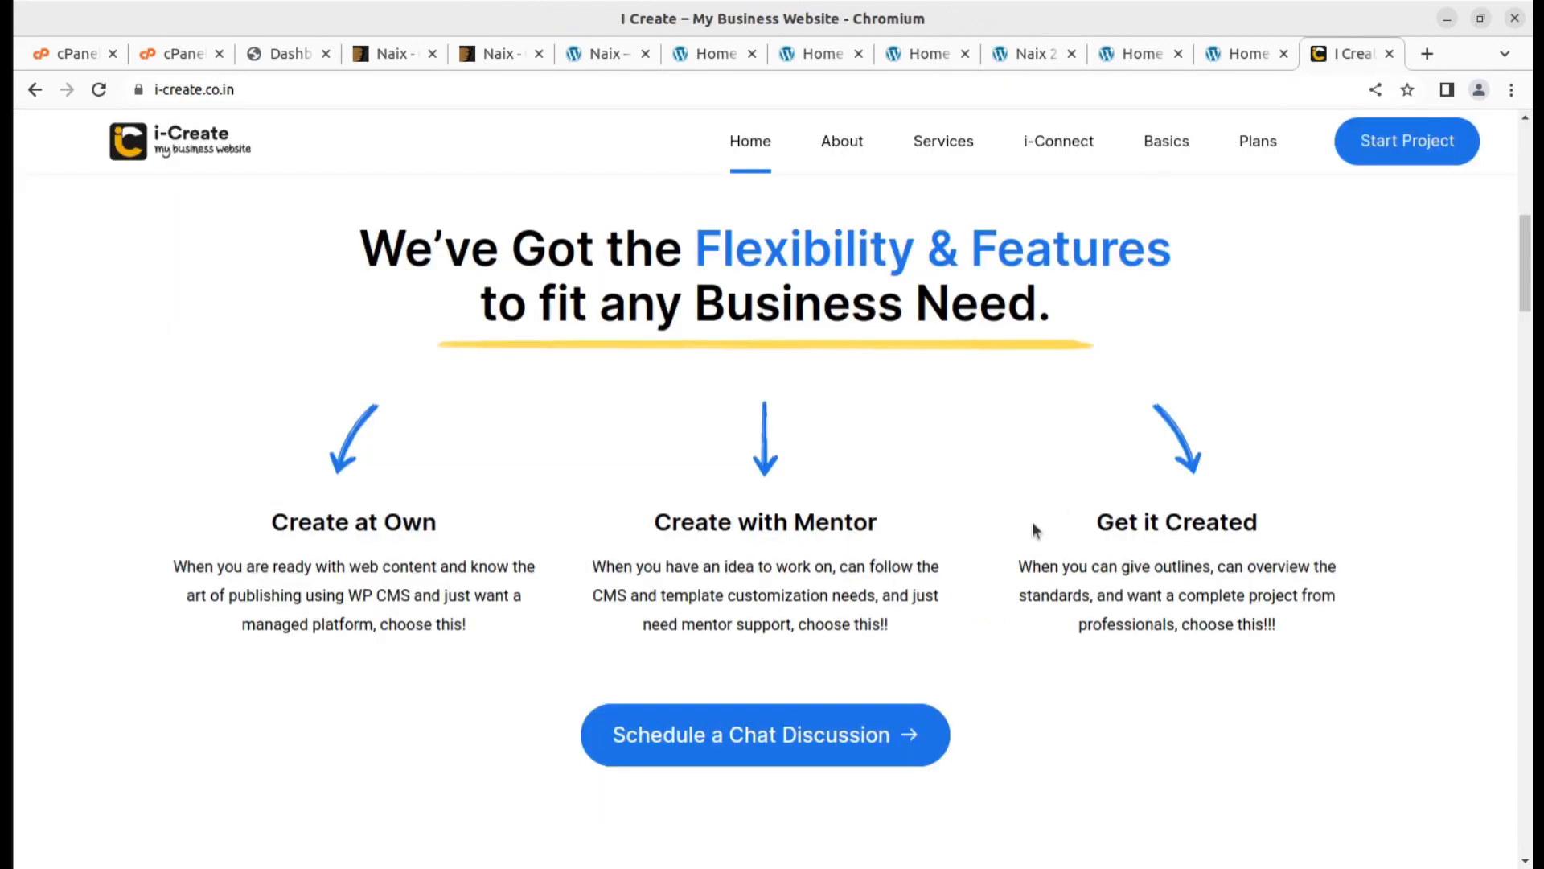
{"action": "scroll", "coordinate": [1018, 529], "scroll_direction": "up", "scroll_amount": 5}
{"action": "scroll", "coordinate": [1019, 535], "scroll_direction": "up", "scroll_amount": 3}
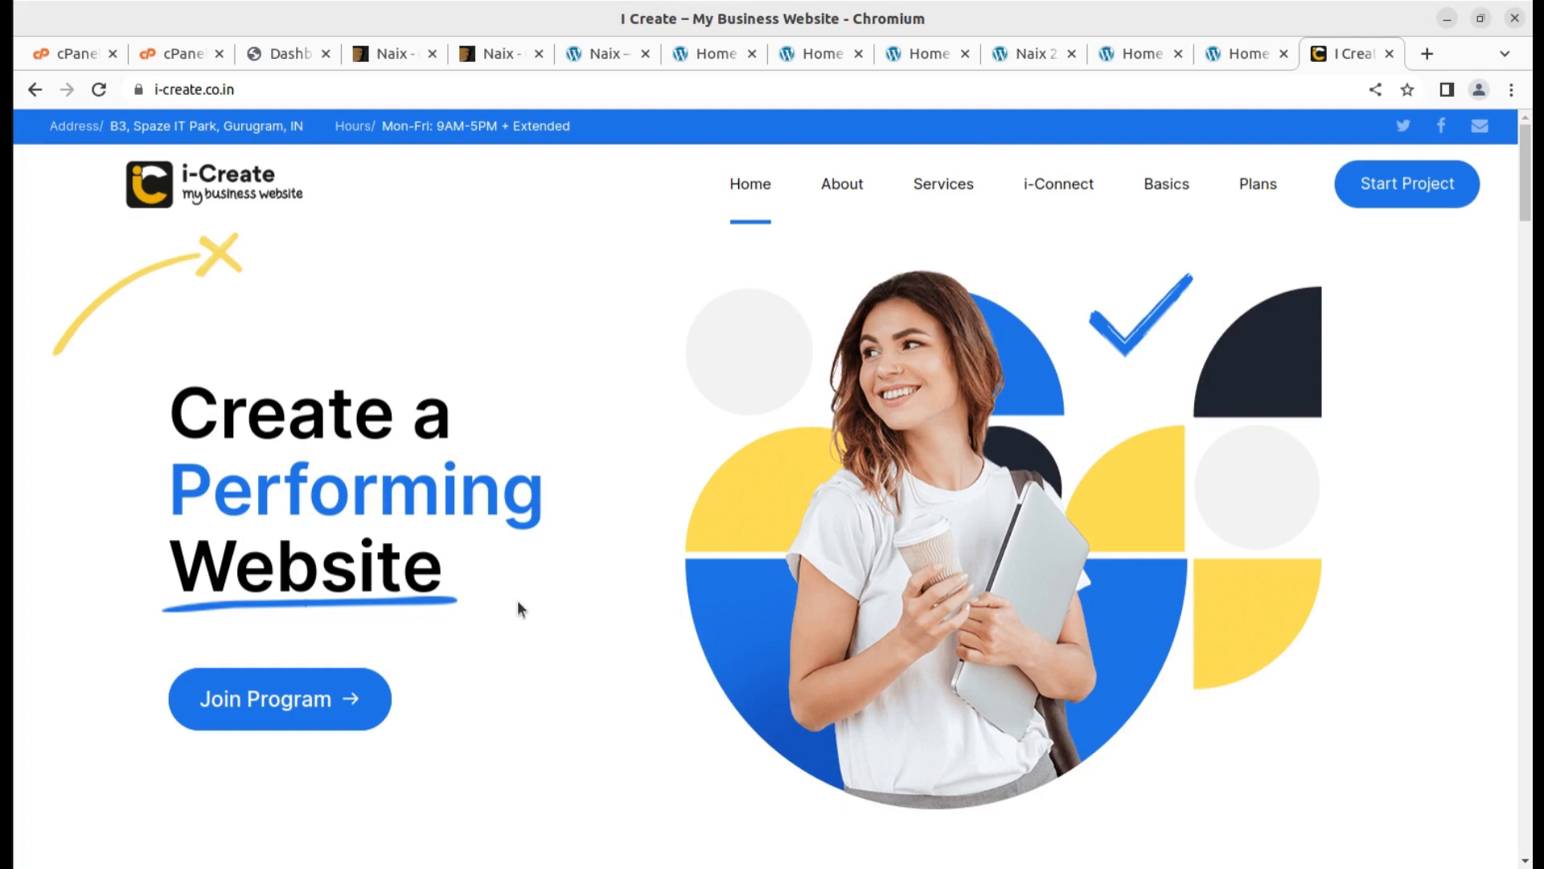
{"action": "scroll", "coordinate": [518, 601], "scroll_direction": "down", "scroll_amount": 7}
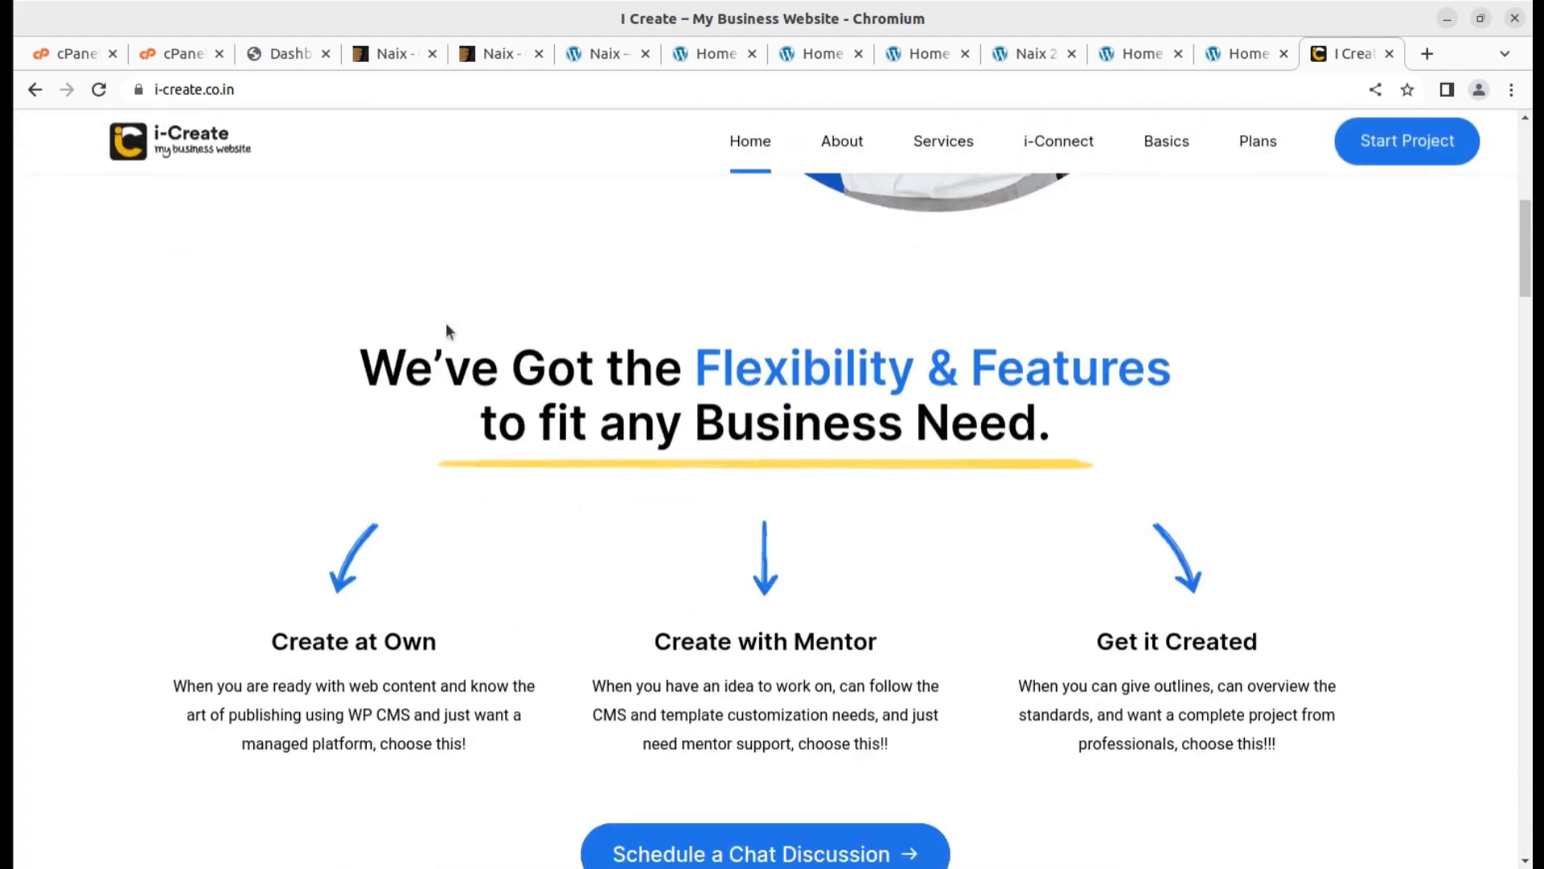
{"action": "left_click", "coordinate": [386, 55]}
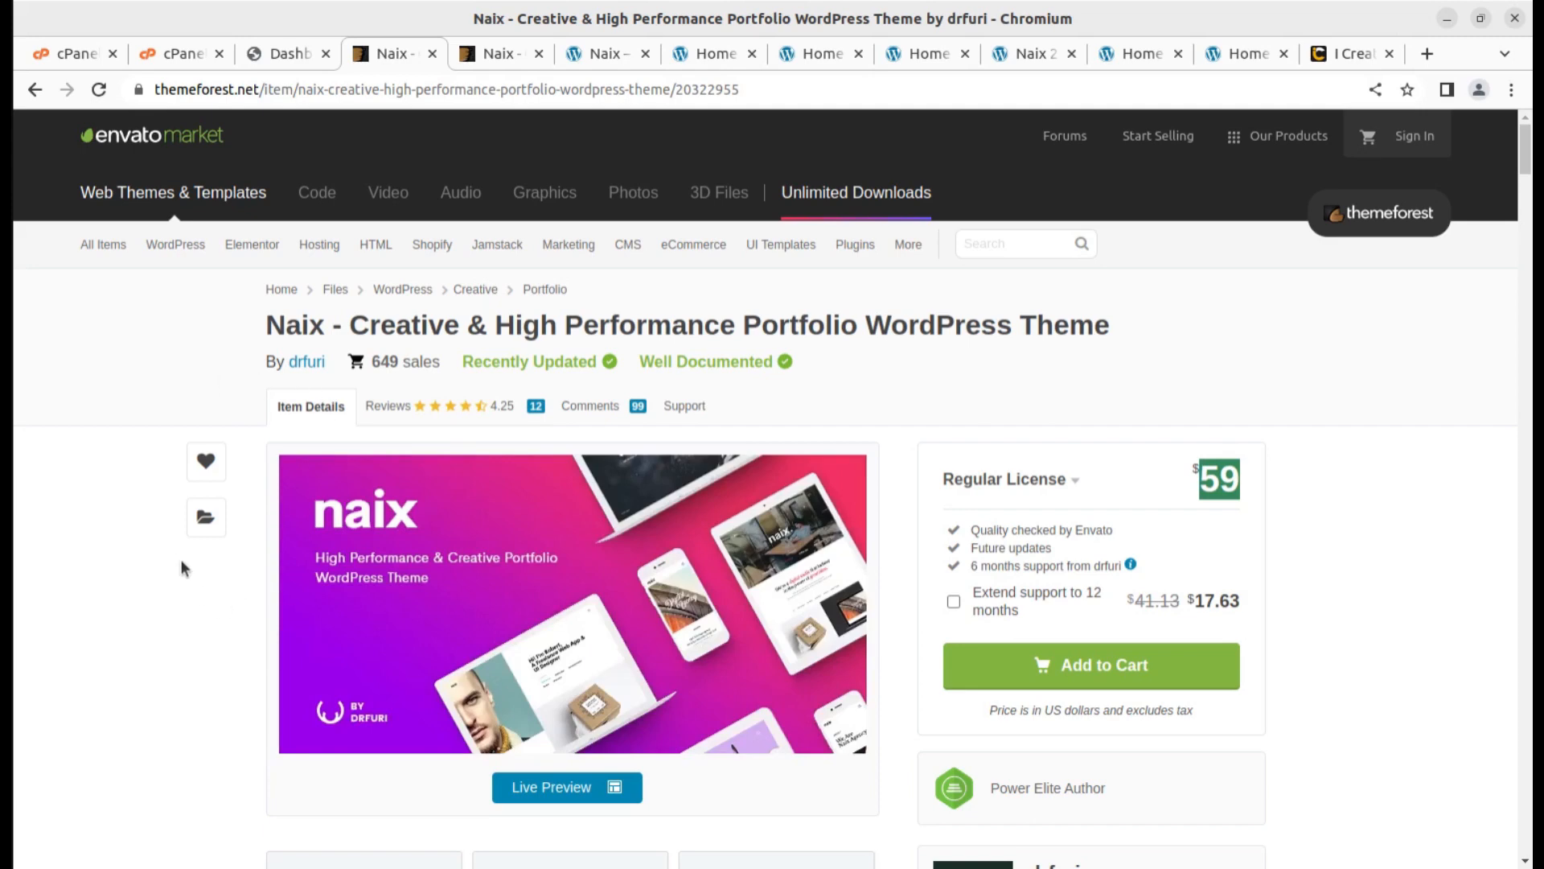
{"action": "left_click", "coordinate": [1358, 53]}
{"action": "scroll", "coordinate": [690, 595], "scroll_direction": "up", "scroll_amount": 5}
{"action": "scroll", "coordinate": [689, 595], "scroll_direction": "up", "scroll_amount": 3}
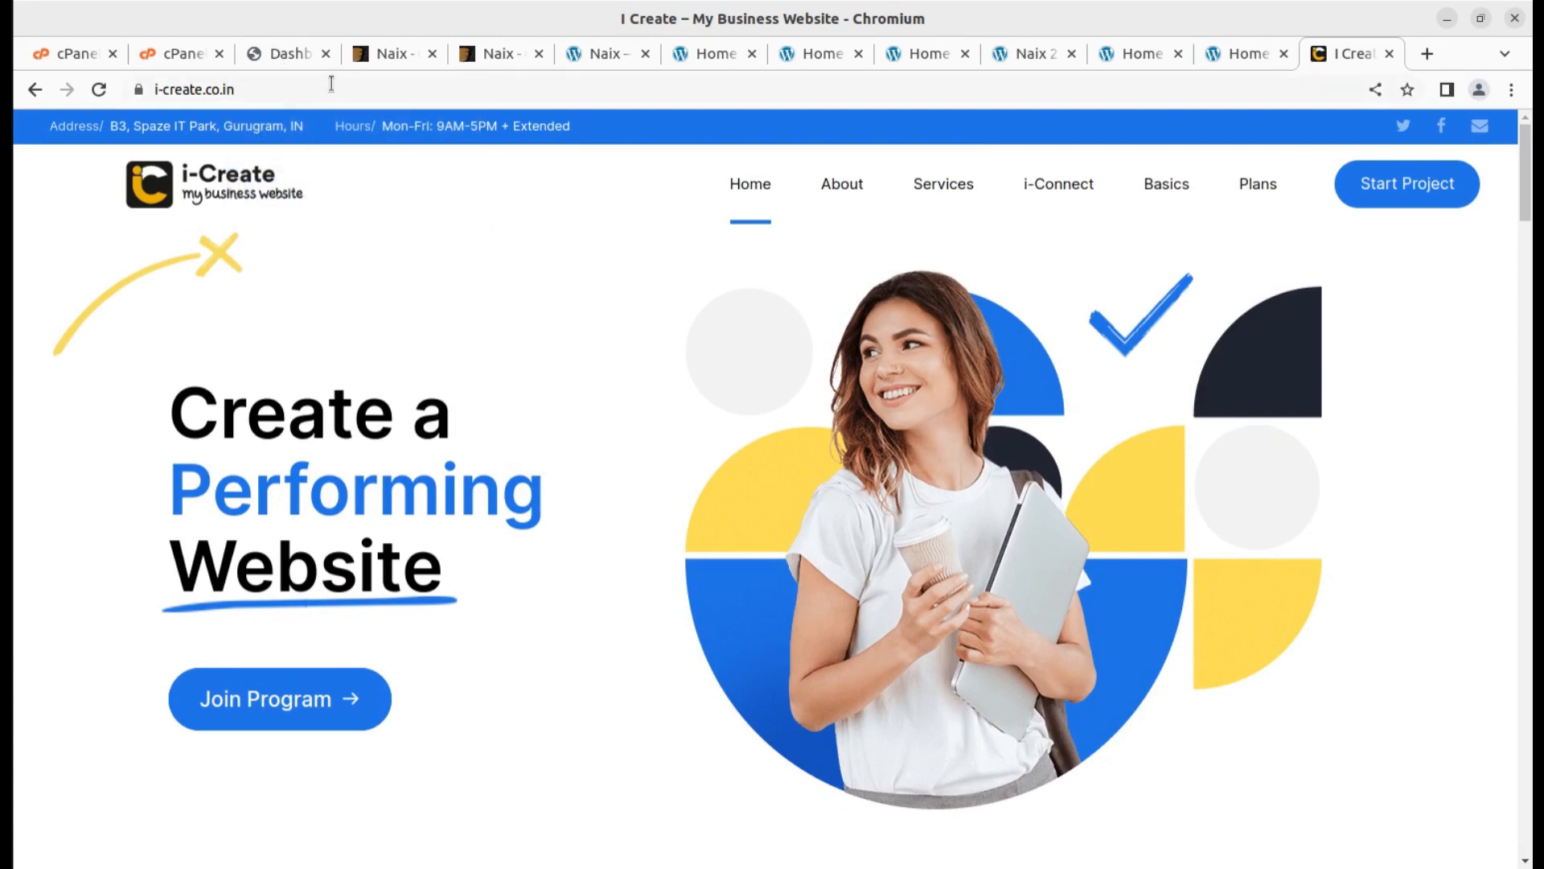
Revisit the WordPress dashboard and the Agency Modern demo, and close the cPanel File Manager page.
{"action": "left_click", "coordinate": [292, 55]}
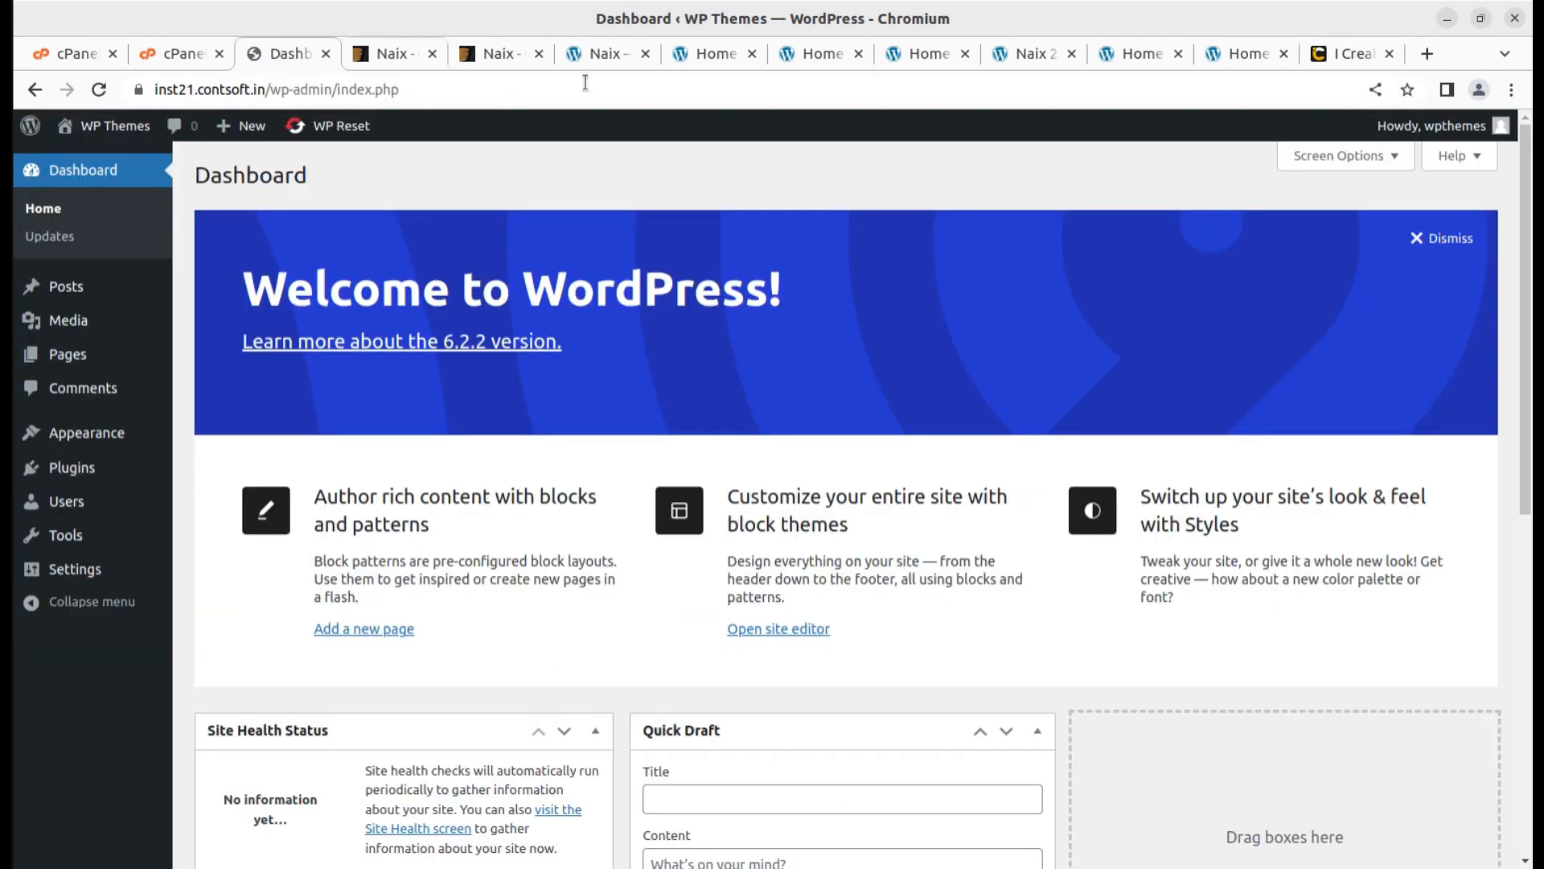
{"action": "left_click", "coordinate": [835, 50]}
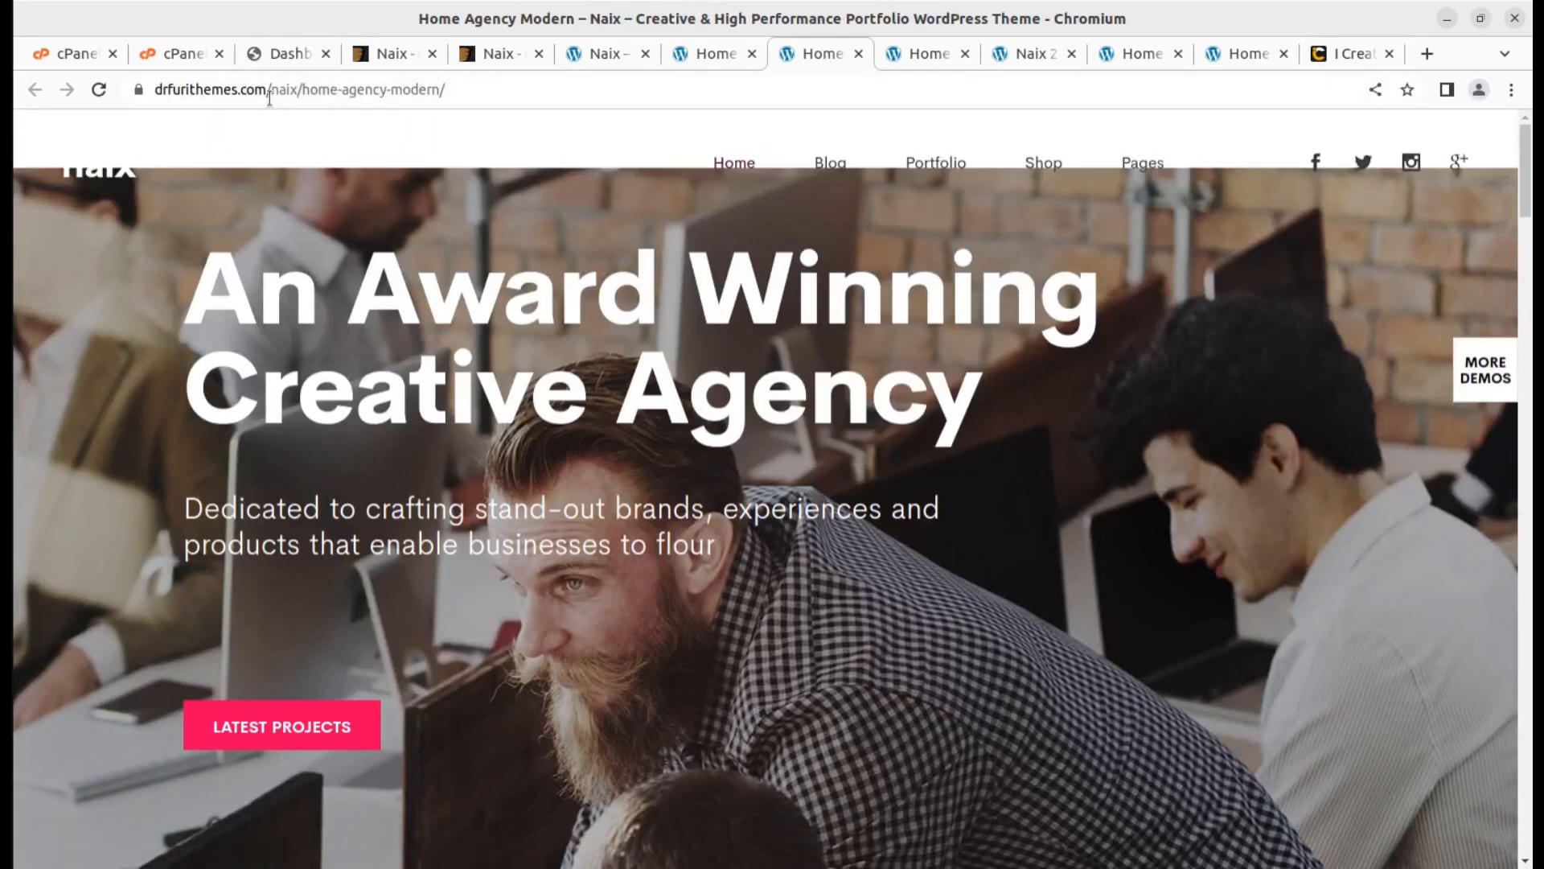
{"action": "left_click", "coordinate": [196, 51]}
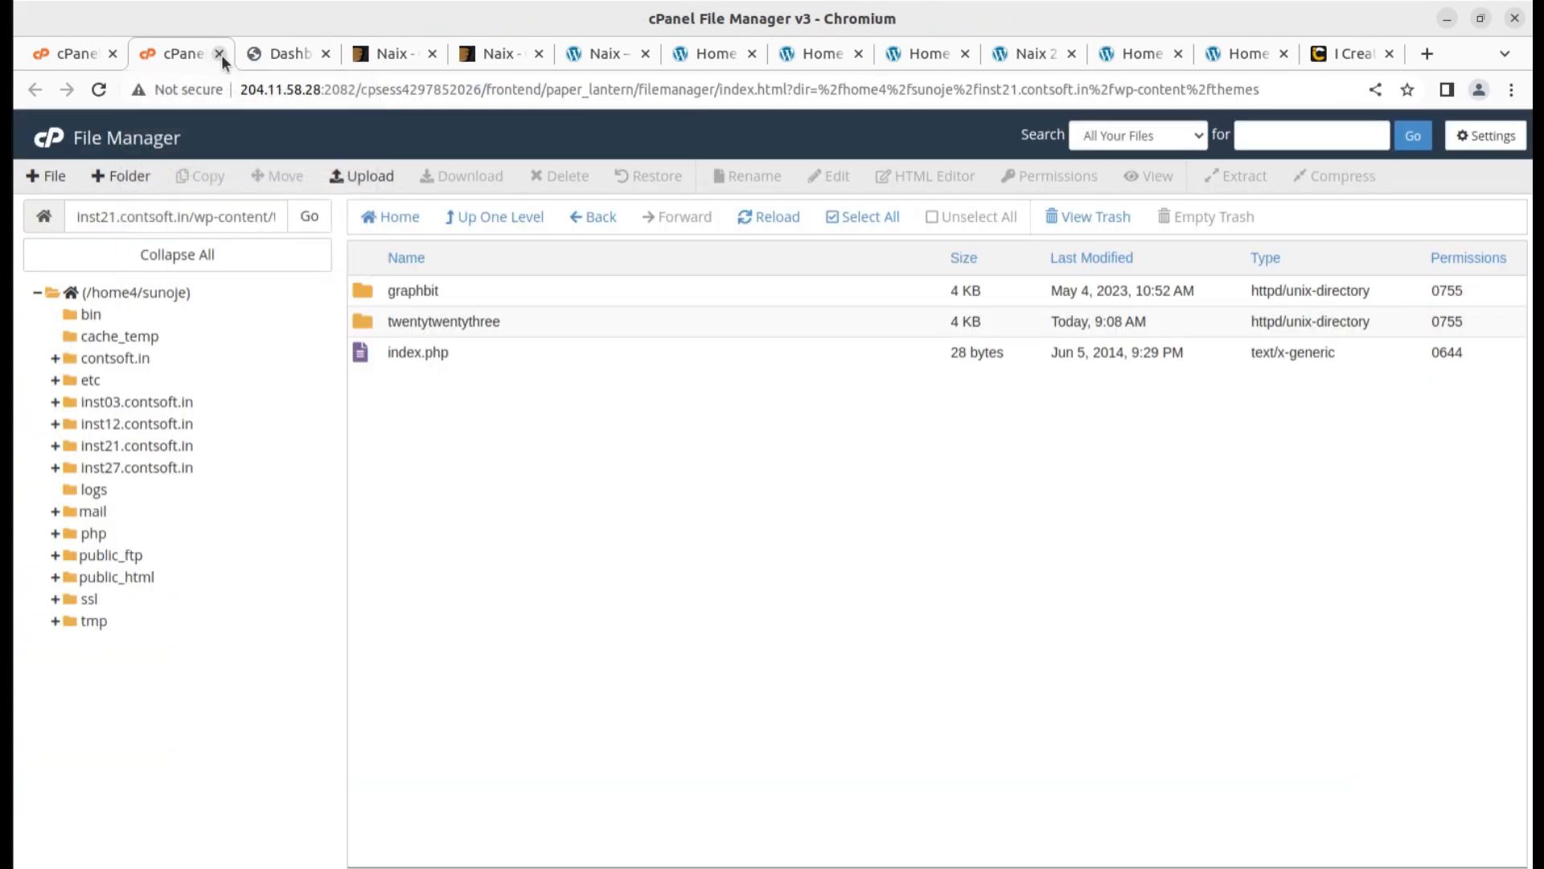
{"action": "left_click", "coordinate": [220, 55]}
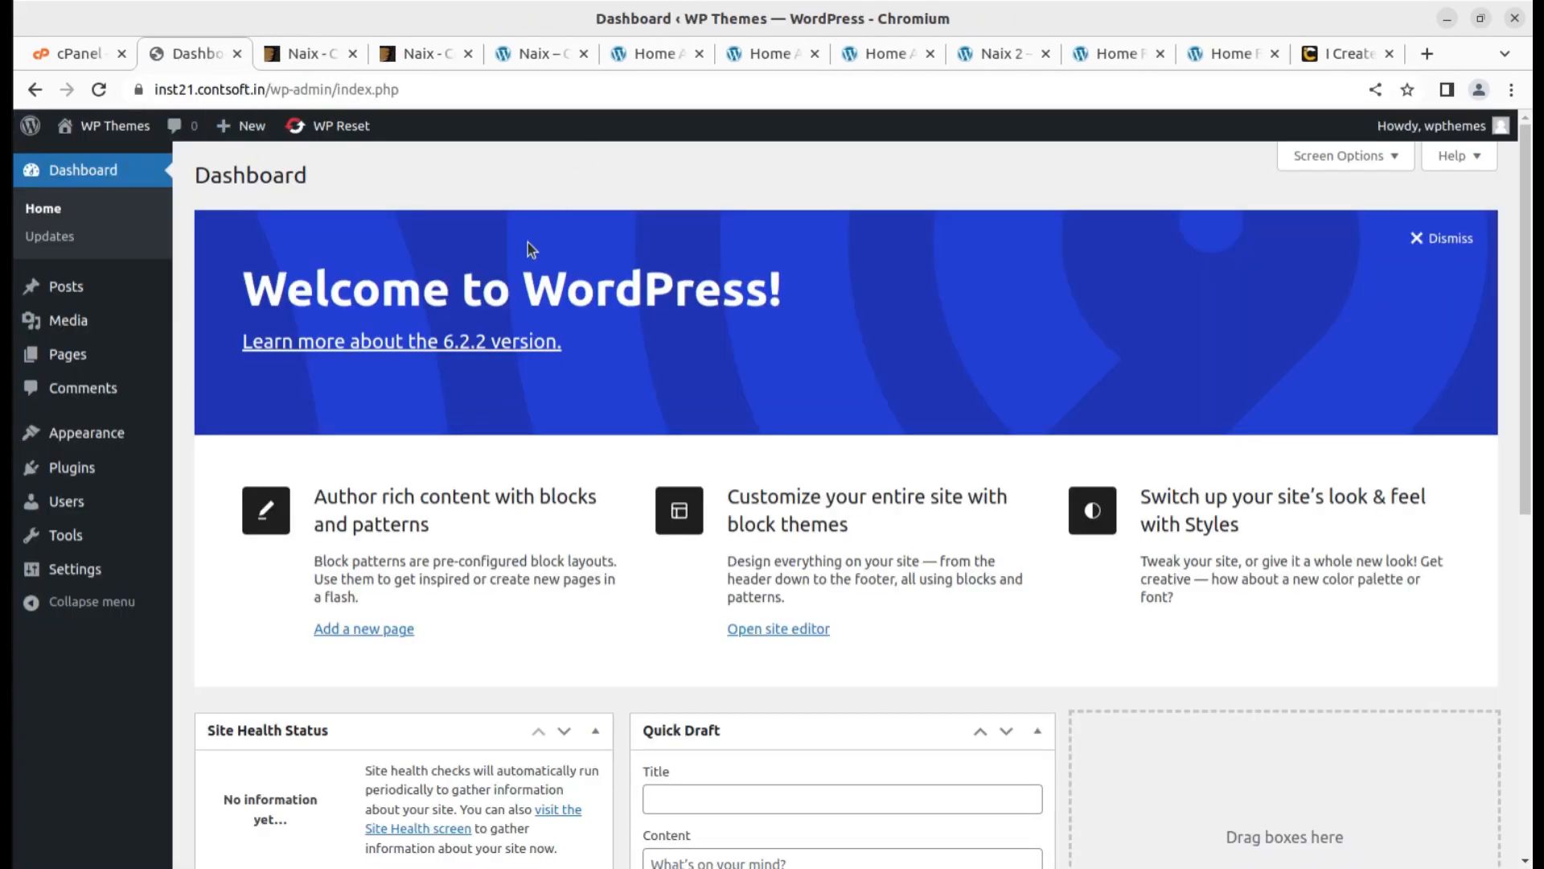
Switch to the desktop file manager and inspect the Demo Data and Plugins folders inside Naix_v1.5.0.
{"action": "left_click", "coordinate": [5, 45]}
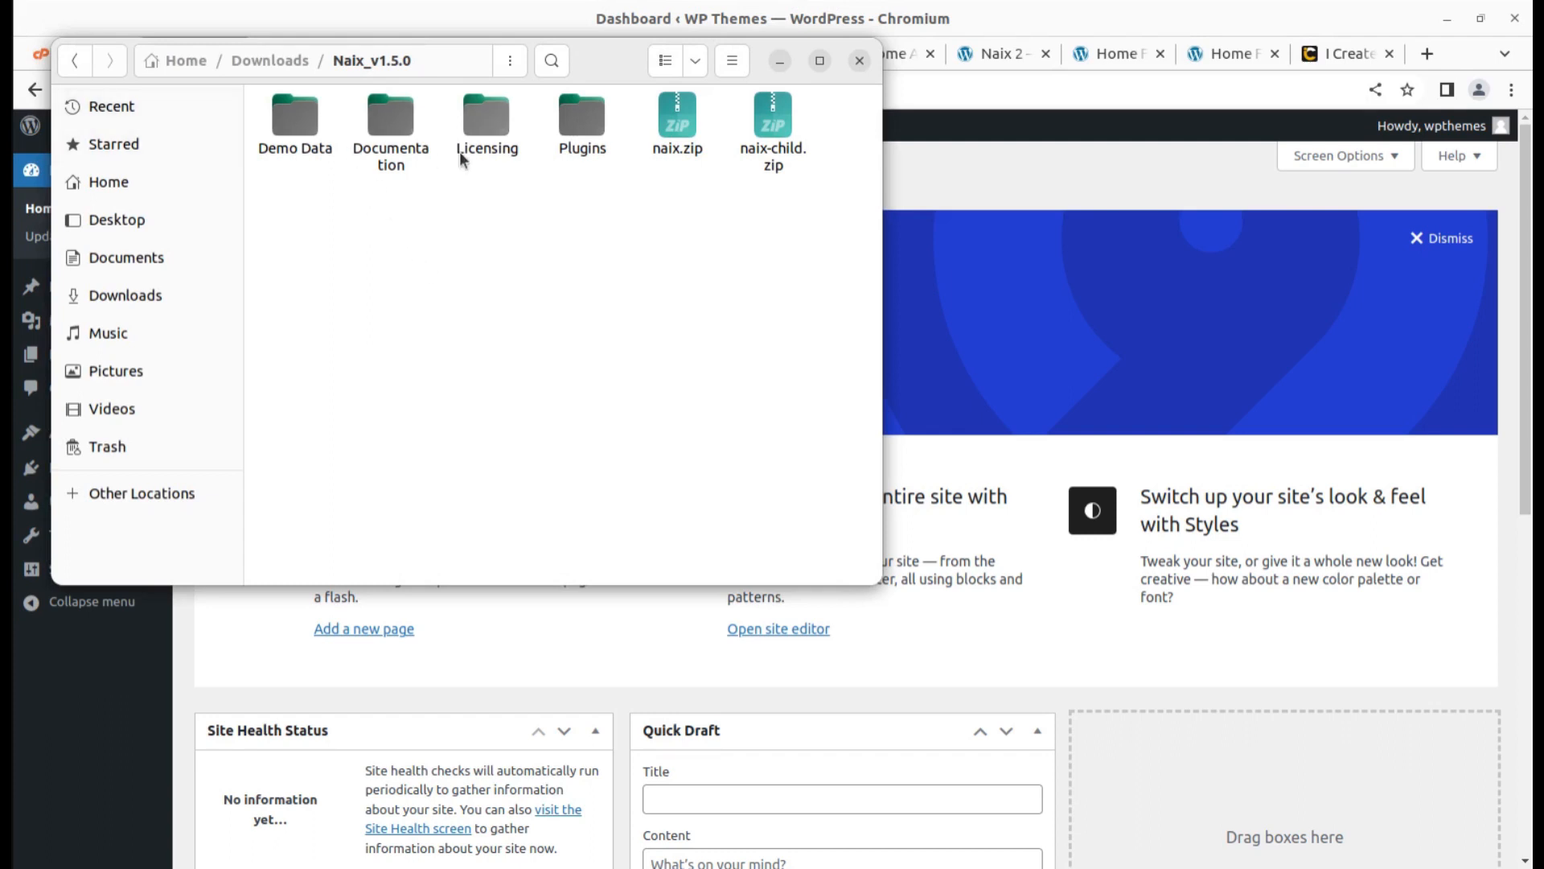
{"action": "double_click", "coordinate": [306, 122]}
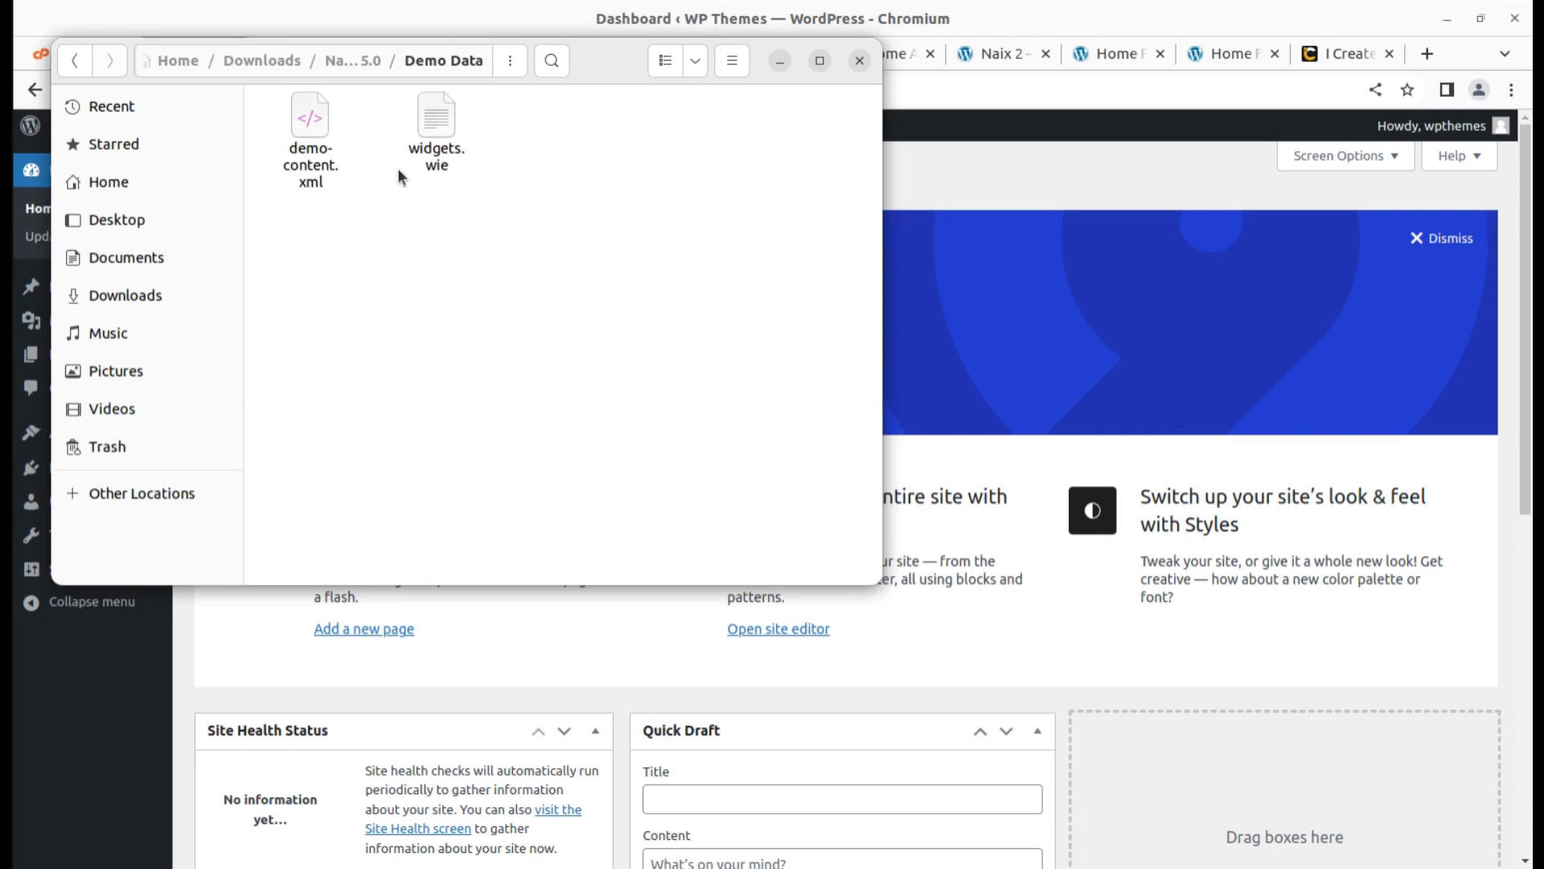
{"action": "left_click", "coordinate": [364, 64]}
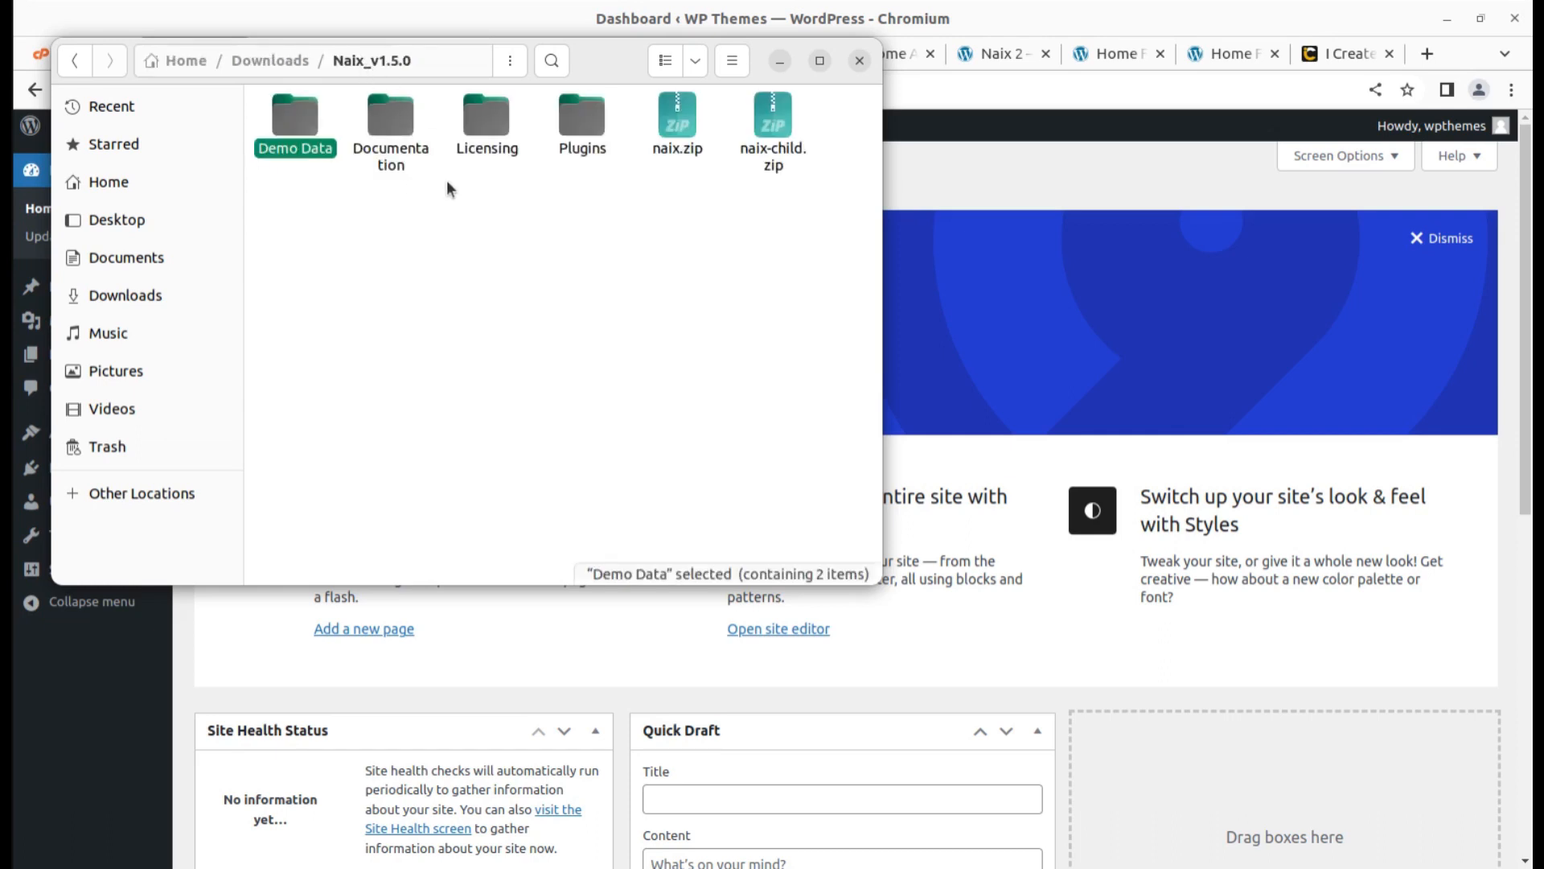
{"action": "left_click", "coordinate": [401, 142]}
{"action": "left_click", "coordinate": [481, 133]}
{"action": "double_click", "coordinate": [582, 126]}
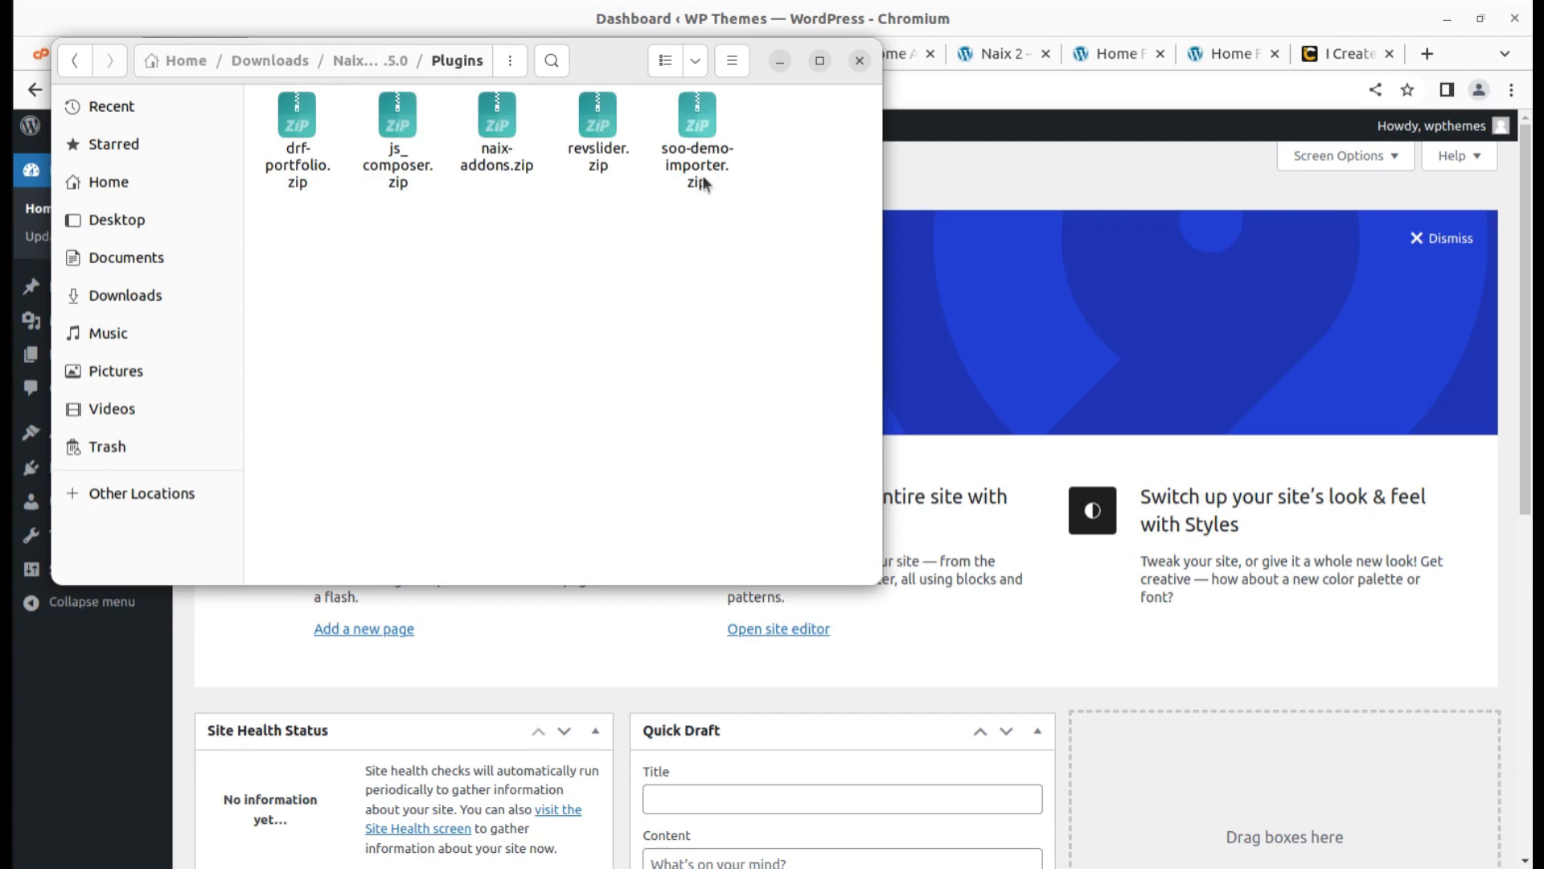
{"action": "left_click", "coordinate": [369, 61]}
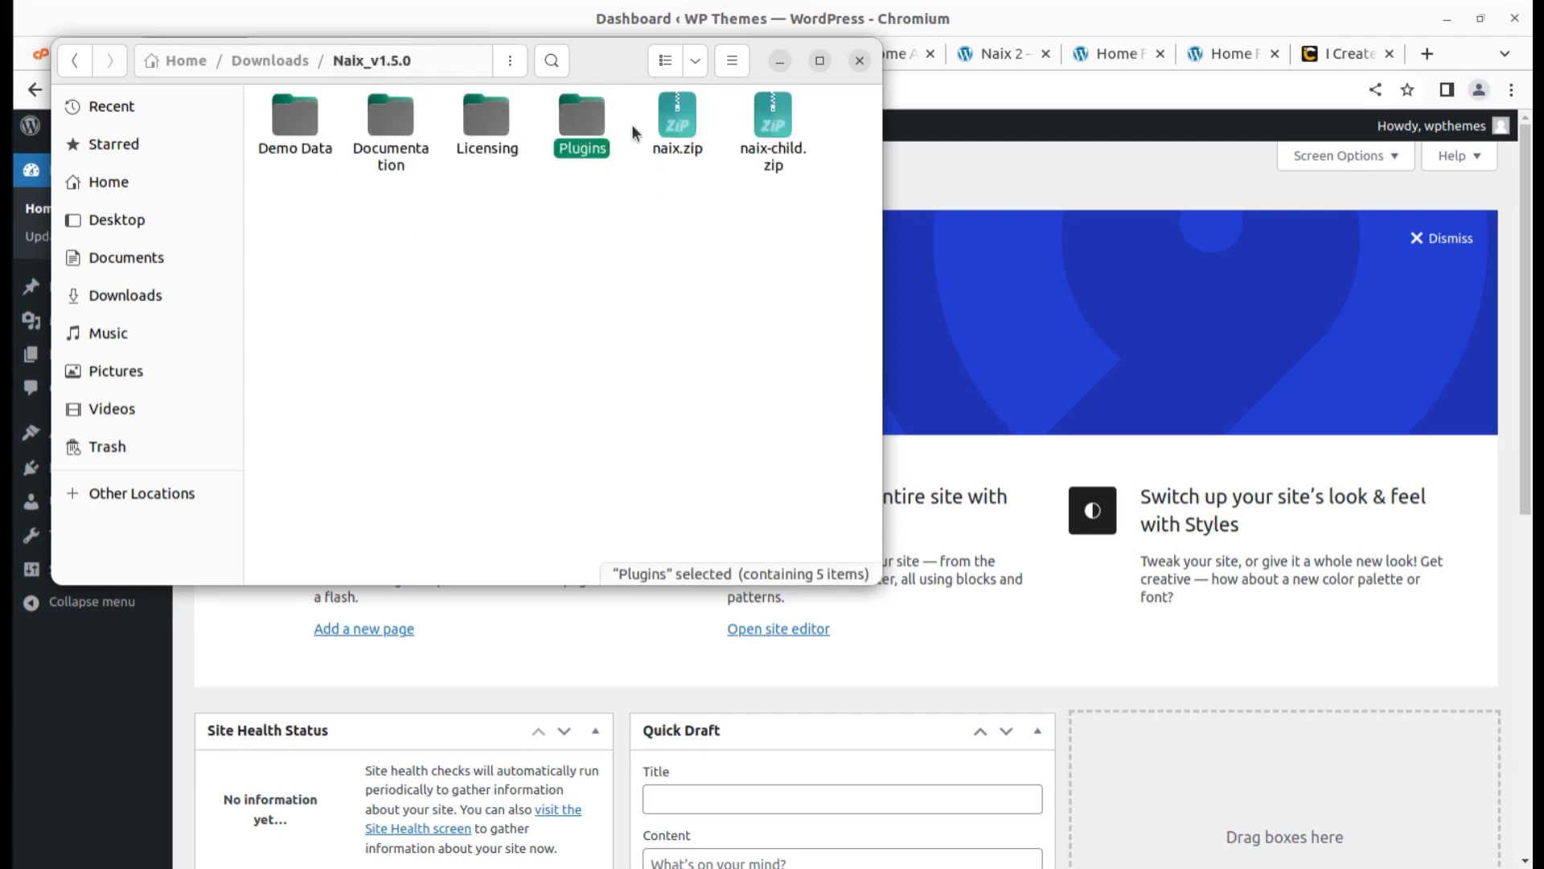
Point out the theme packages naix.zip and naix-child.zip in the Naix_v1.5.0 folder, ending with naix.zip selected.
{"action": "left_click", "coordinate": [678, 115]}
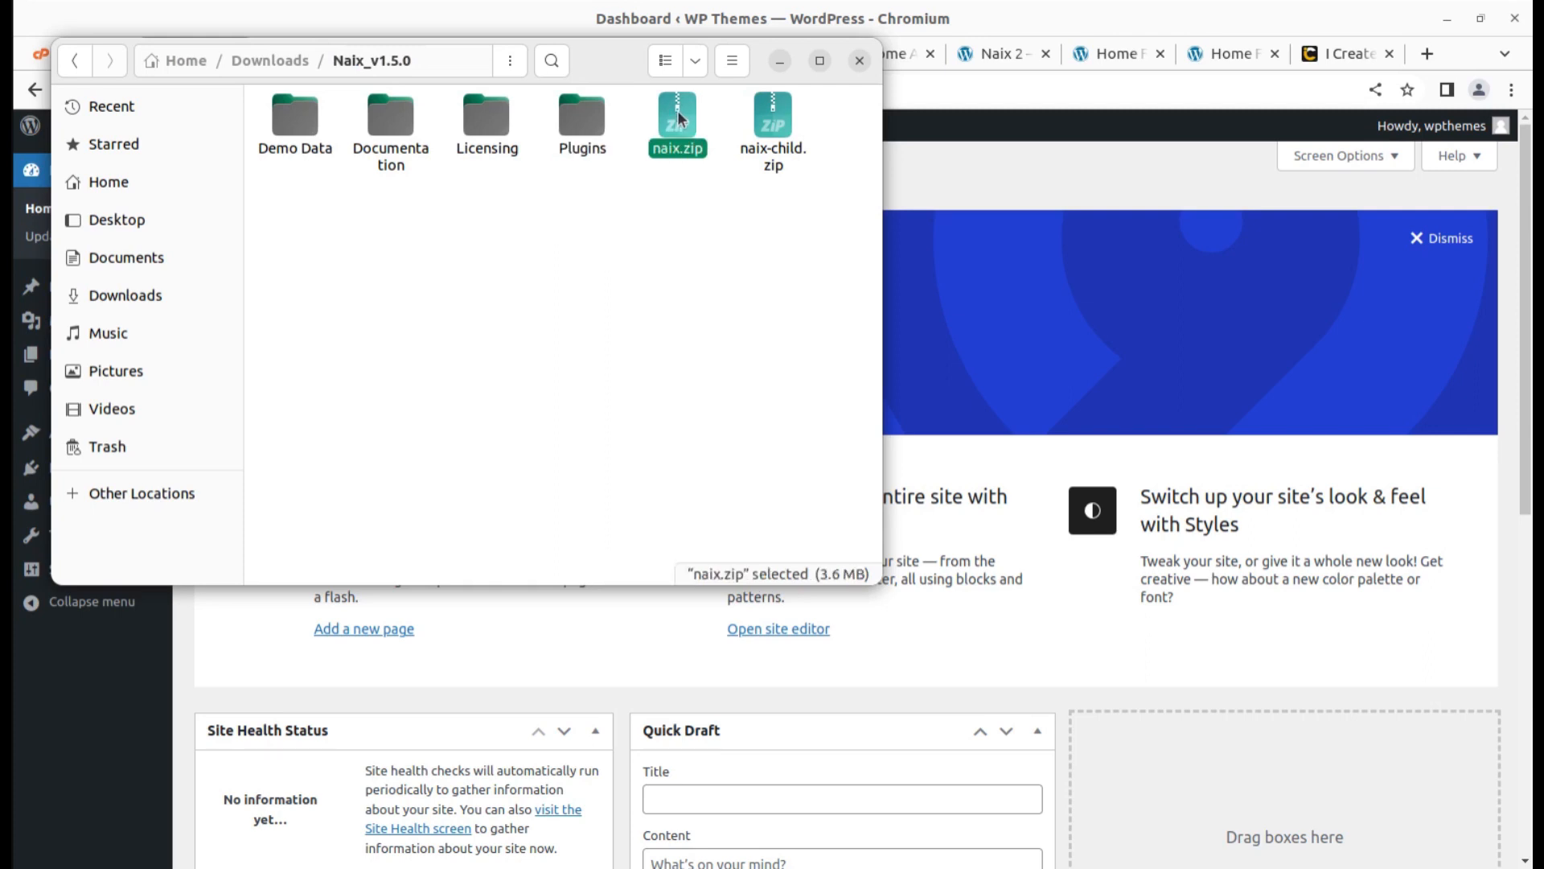
{"action": "left_click", "coordinate": [789, 127]}
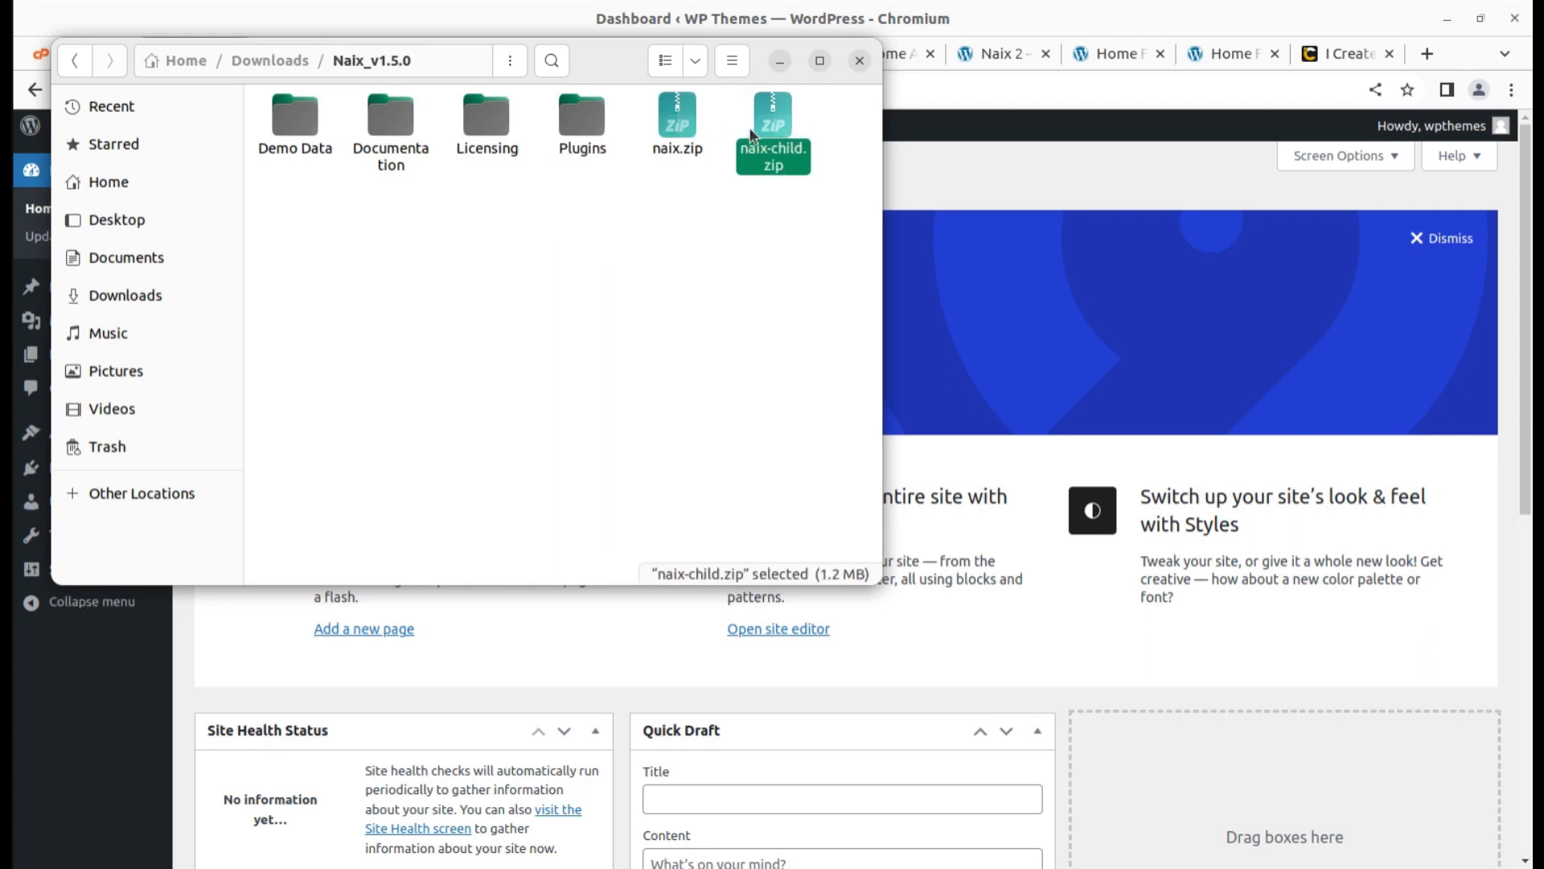
{"action": "left_click", "coordinate": [680, 127]}
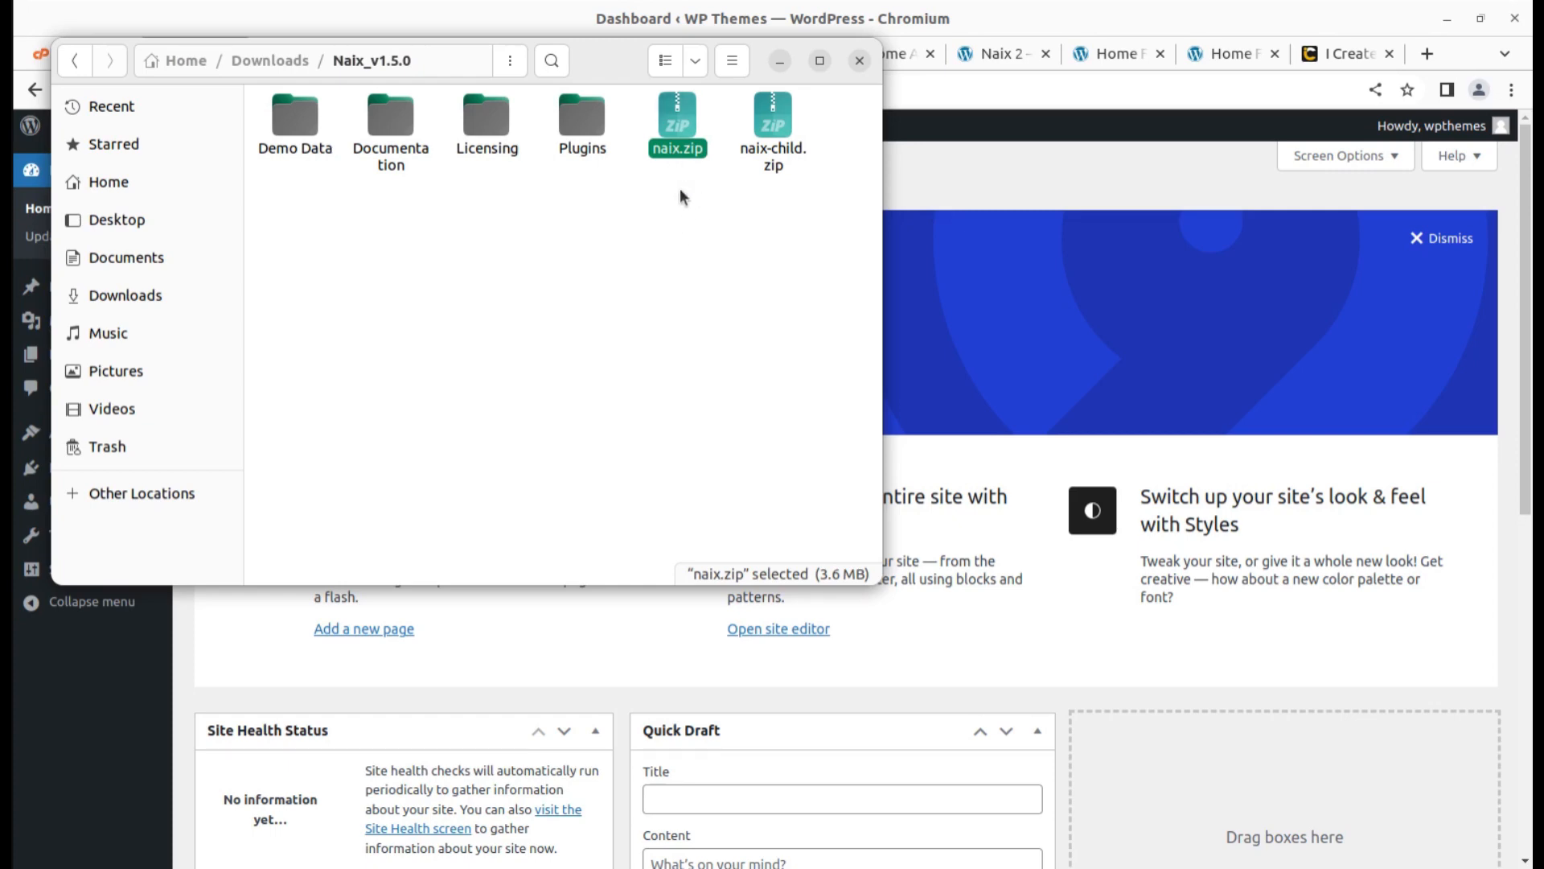
Minimize the file manager and open the theme upload form on the WordPress Add Themes page.
{"action": "left_click", "coordinate": [779, 61]}
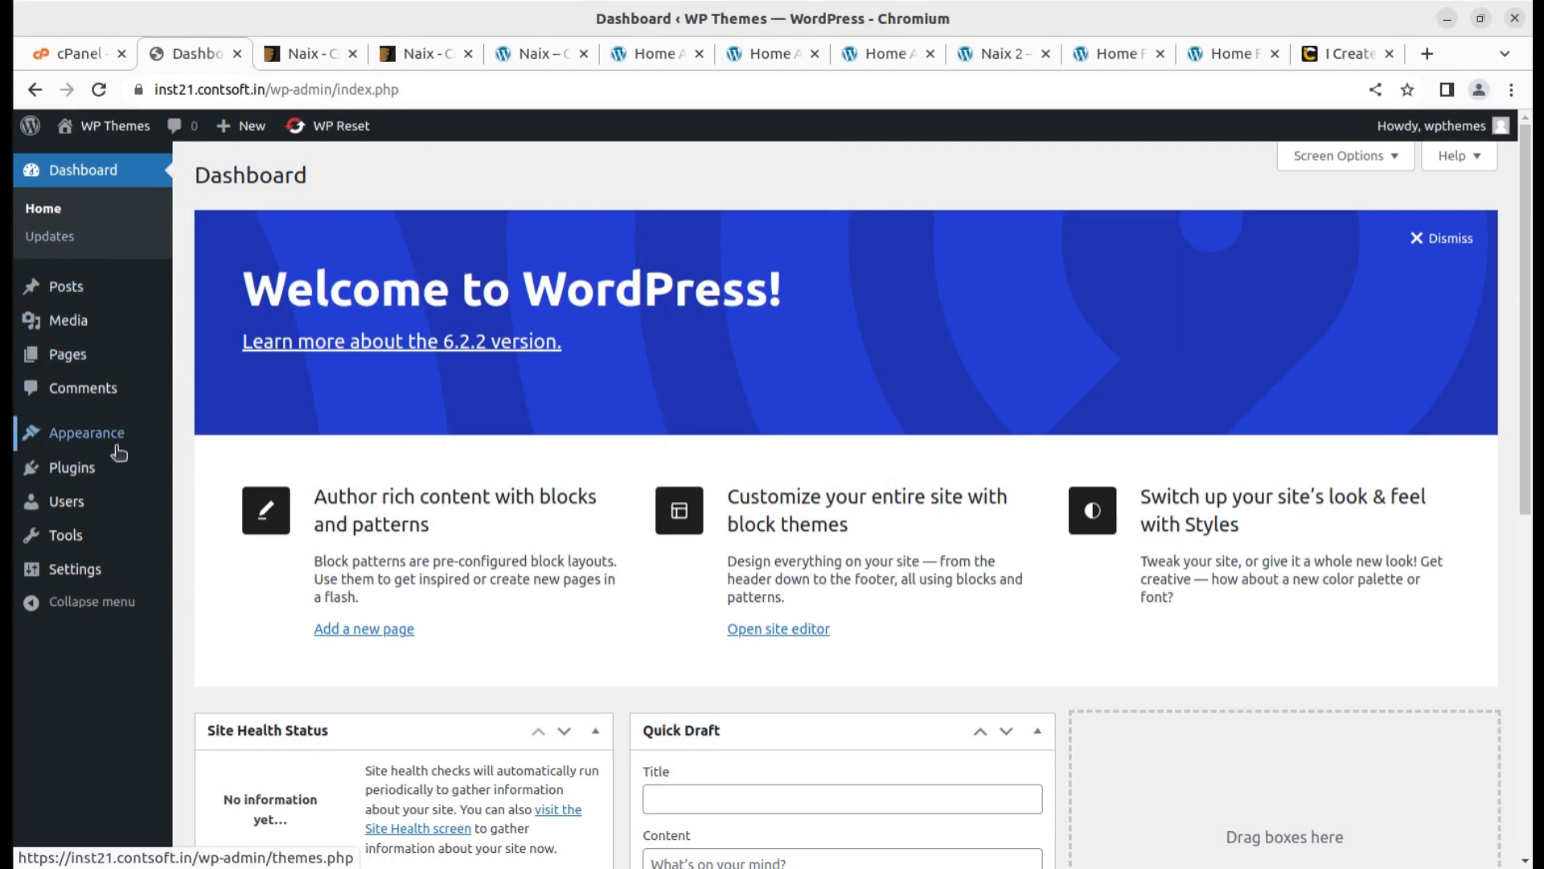
{"action": "mouse_move", "coordinate": [100, 468]}
{"action": "mouse_move", "coordinate": [97, 434]}
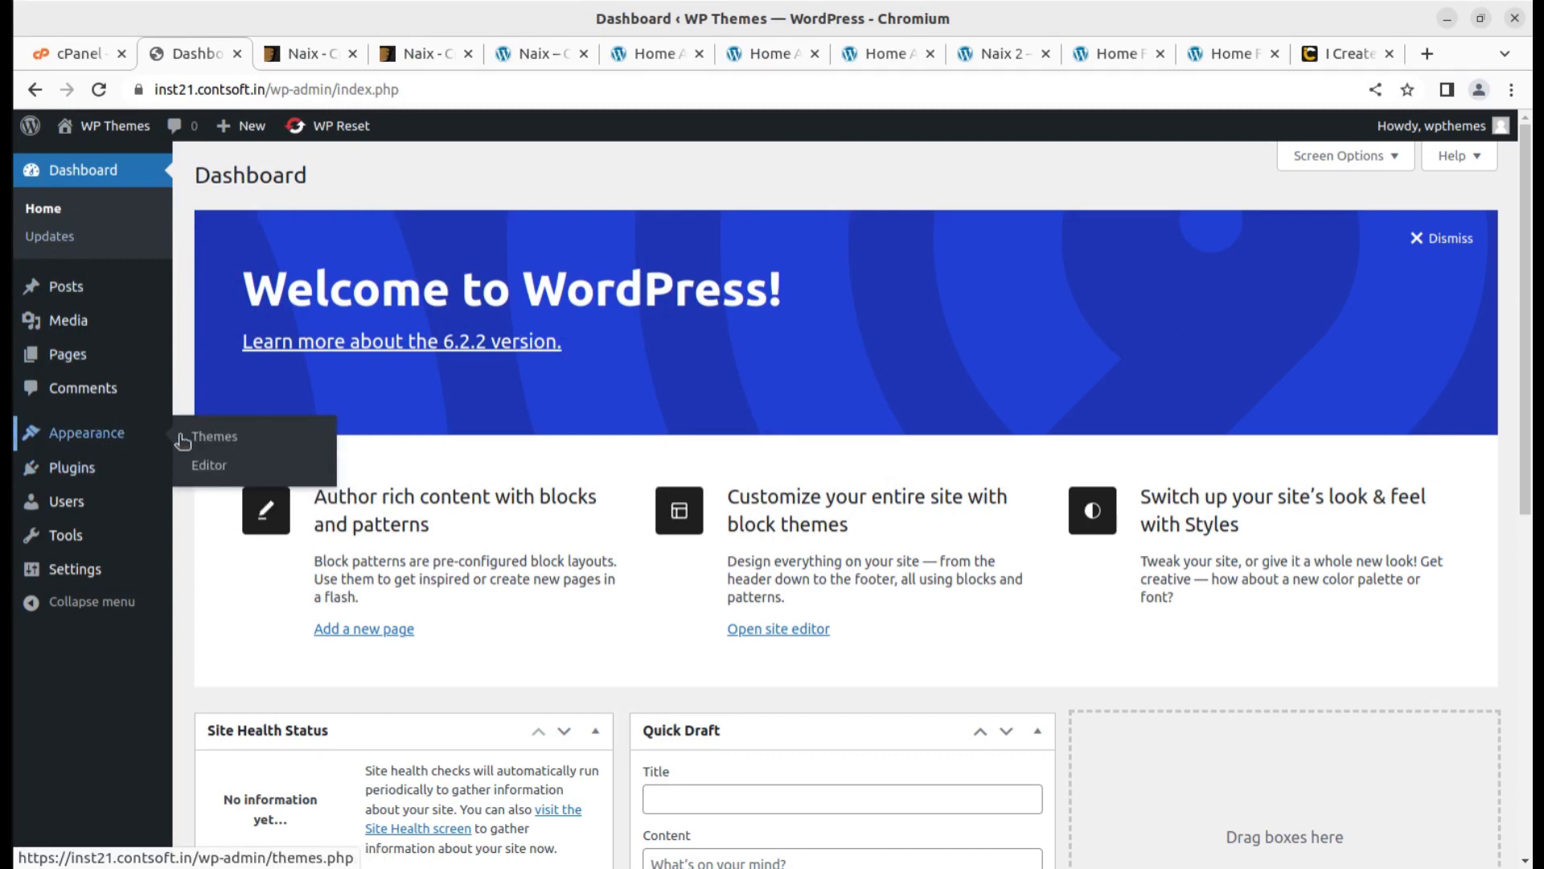
{"action": "left_click", "coordinate": [247, 447]}
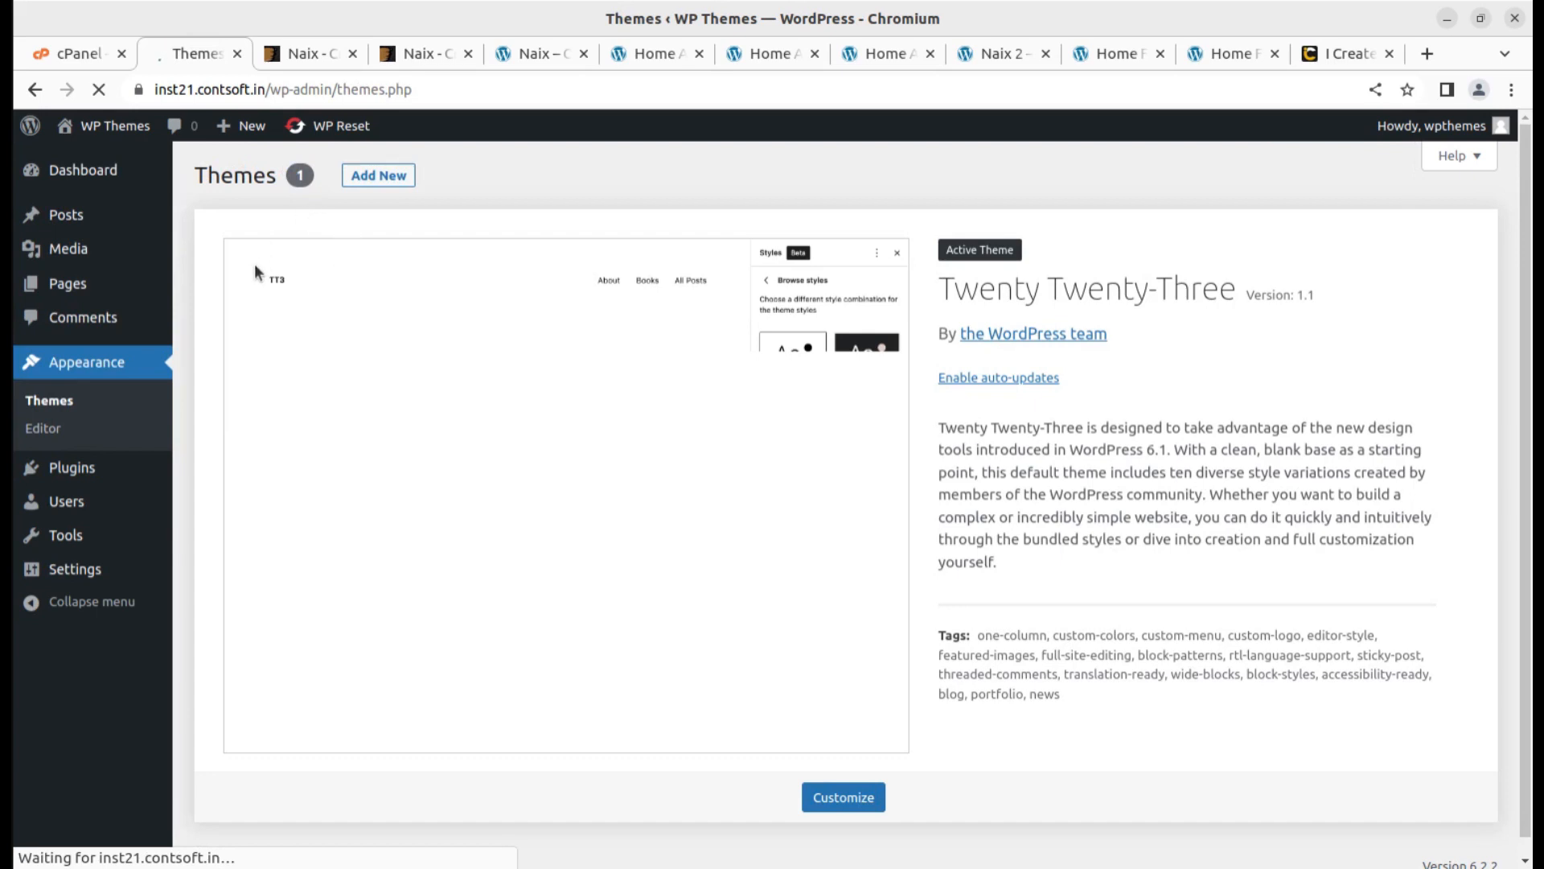
{"action": "left_click", "coordinate": [351, 181]}
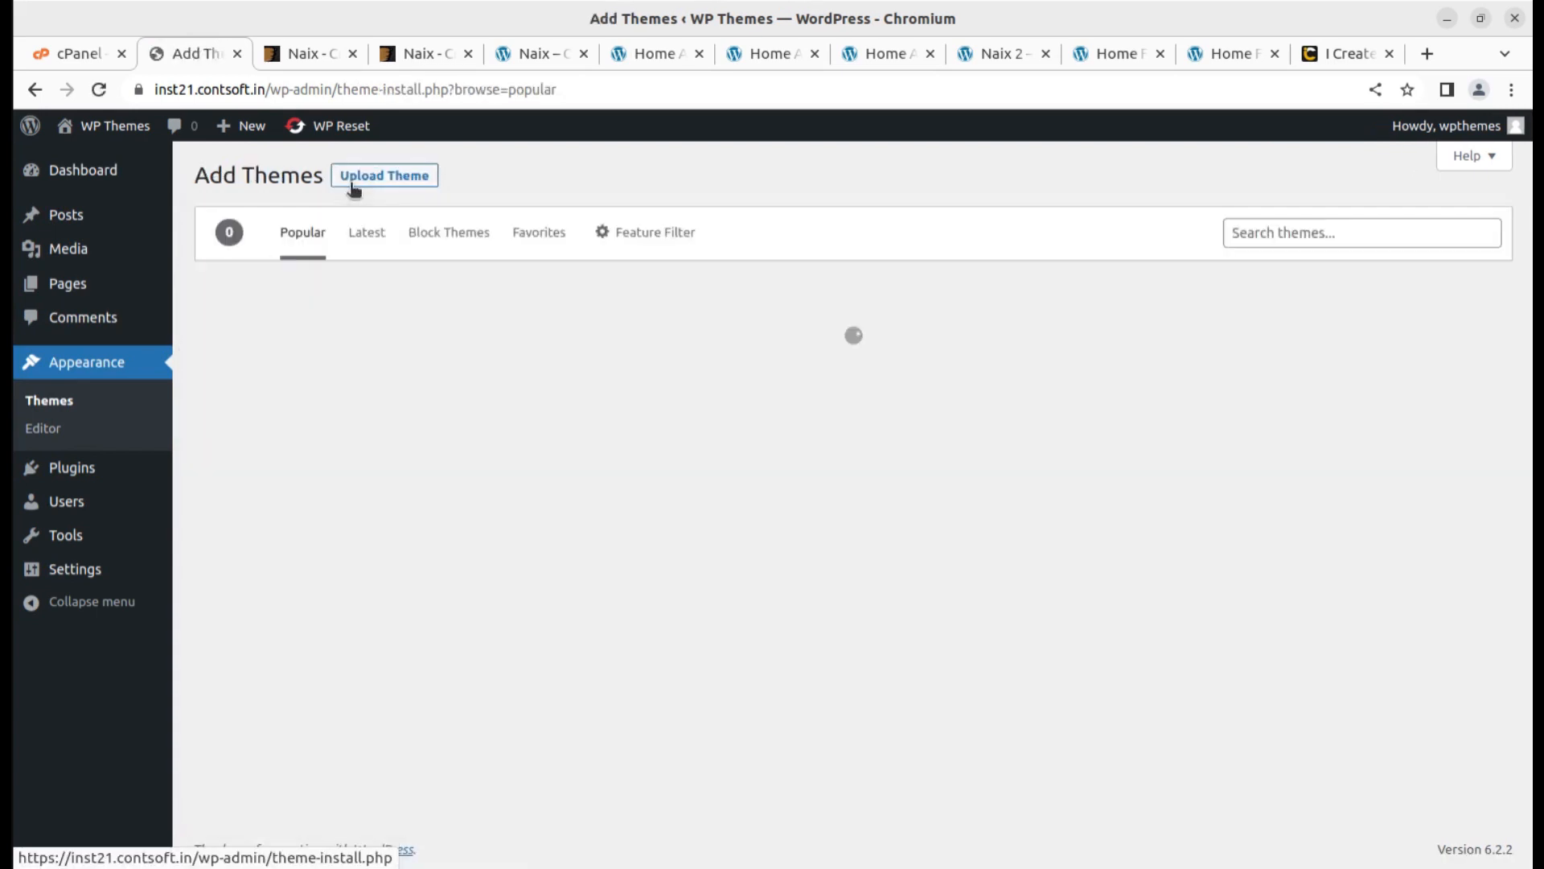
{"action": "left_click", "coordinate": [351, 177]}
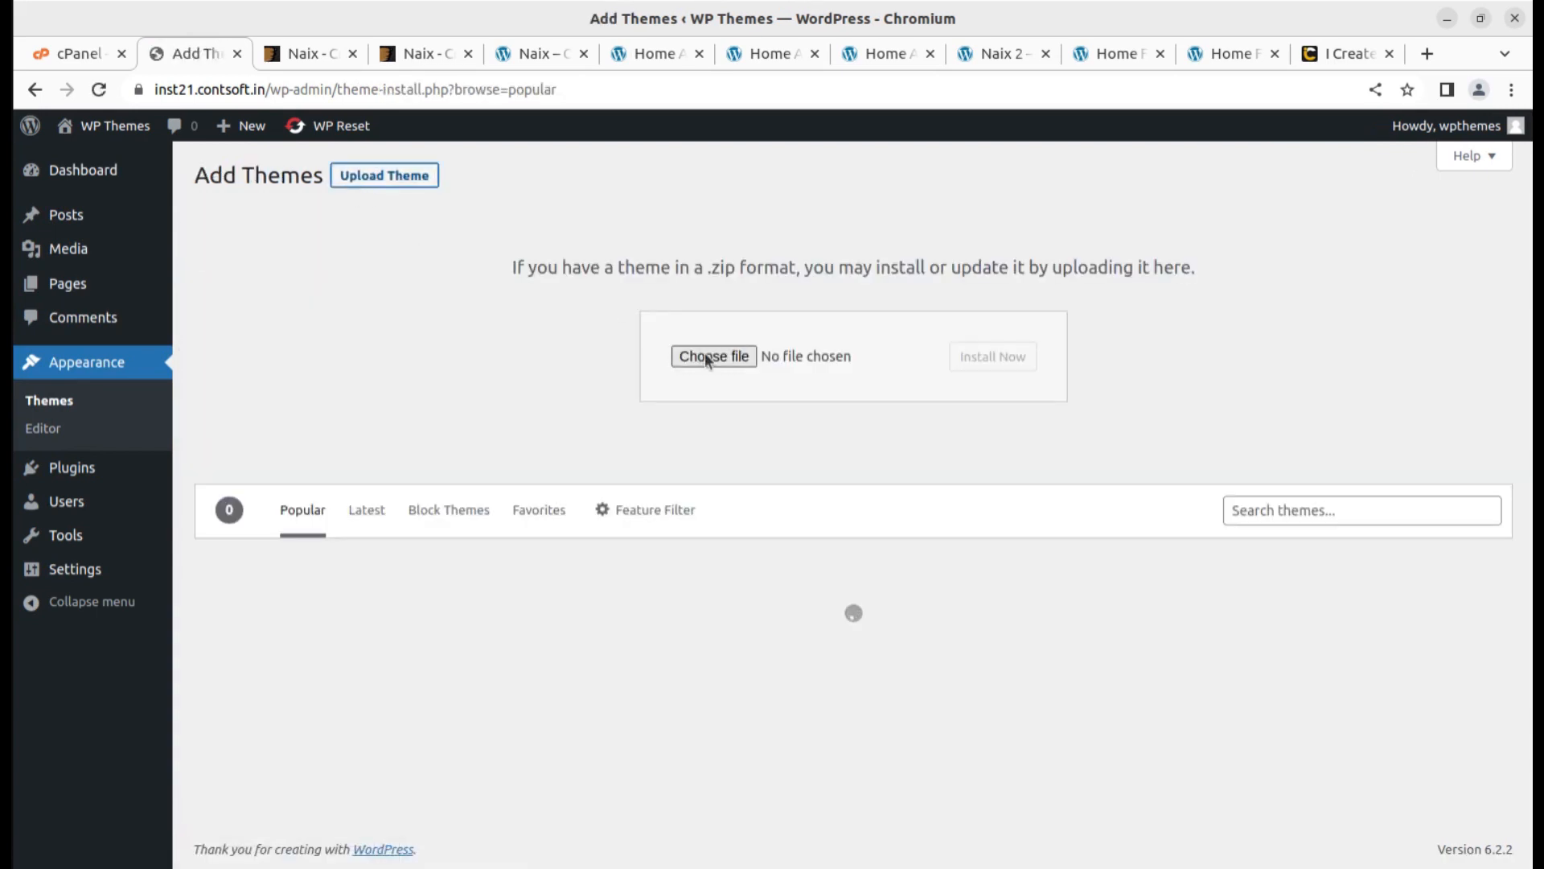
Choose naix.zip from the Naix_v1.5.0 folder in Downloads and install it as a theme.
{"action": "left_click", "coordinate": [708, 355]}
{"action": "left_click", "coordinate": [434, 354]}
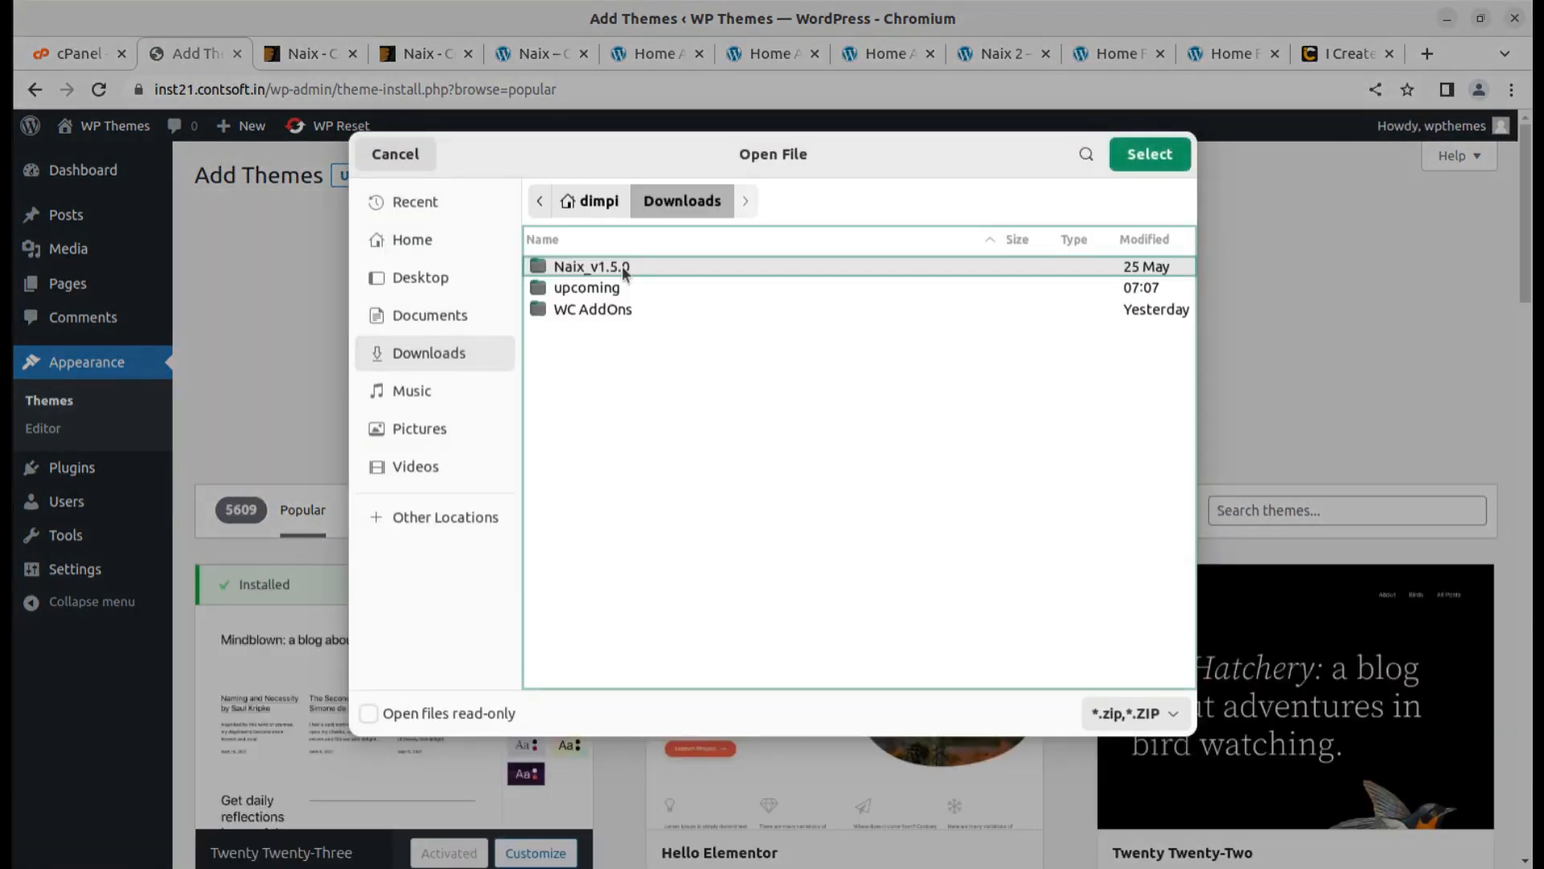
{"action": "double_click", "coordinate": [622, 265]}
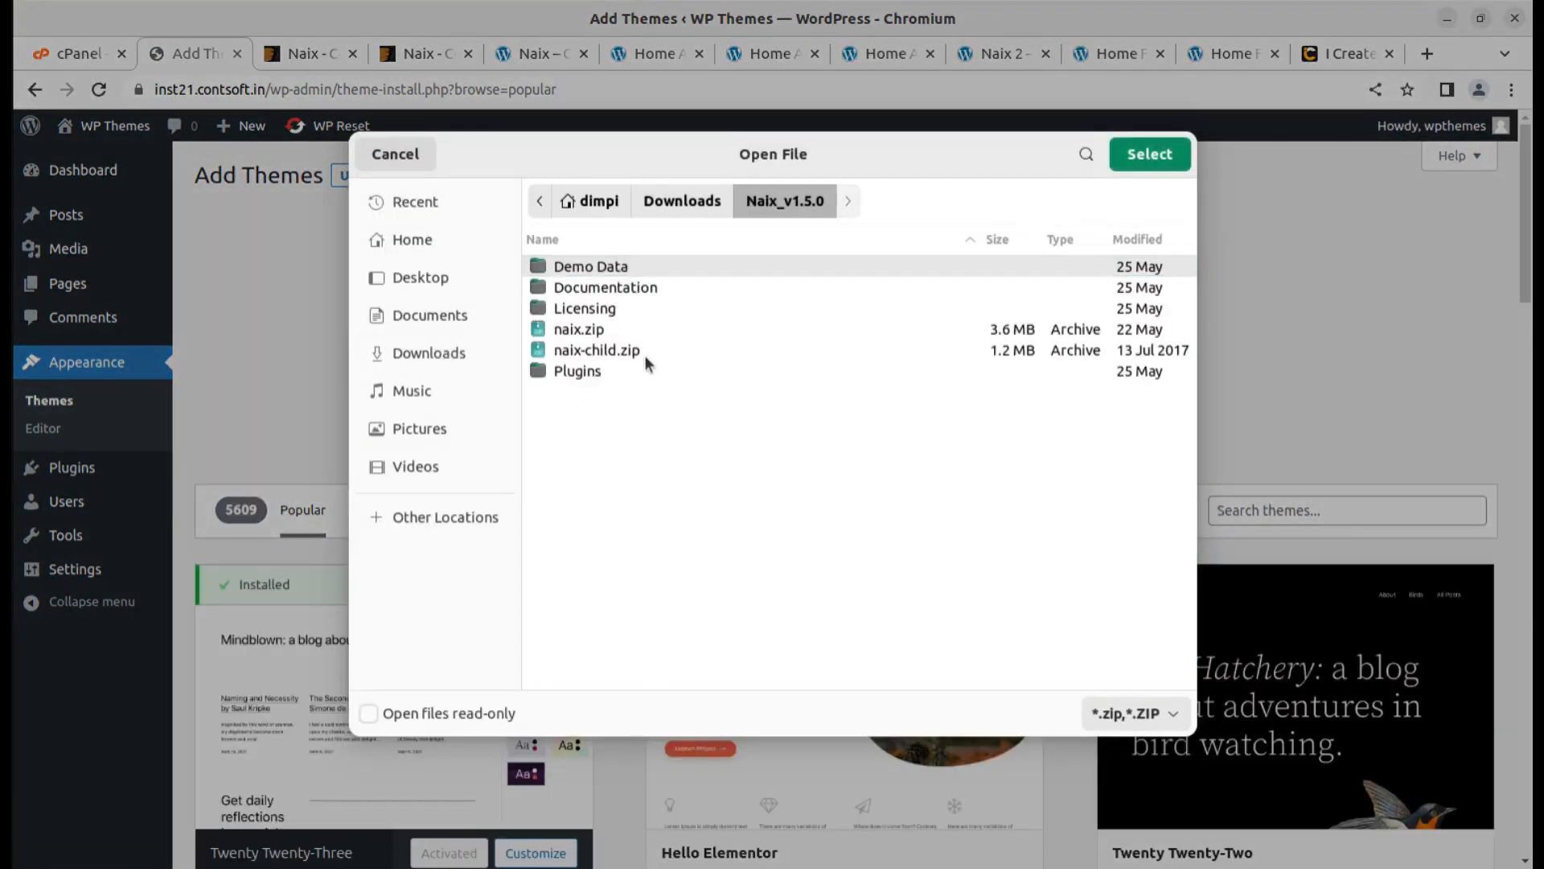
{"action": "left_click", "coordinate": [620, 331]}
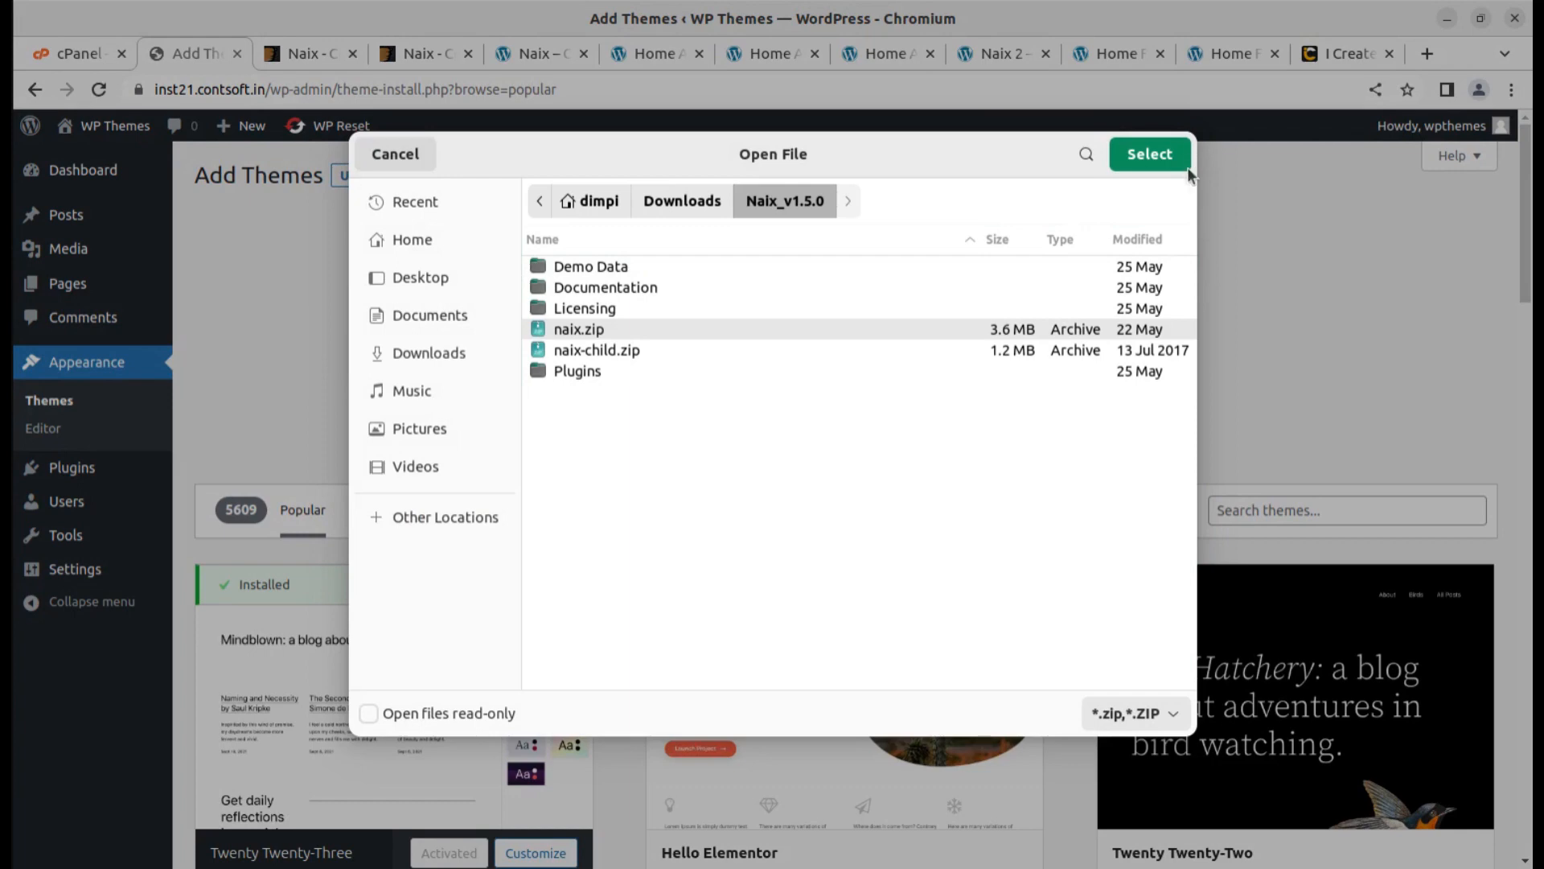
{"action": "left_click", "coordinate": [1141, 157]}
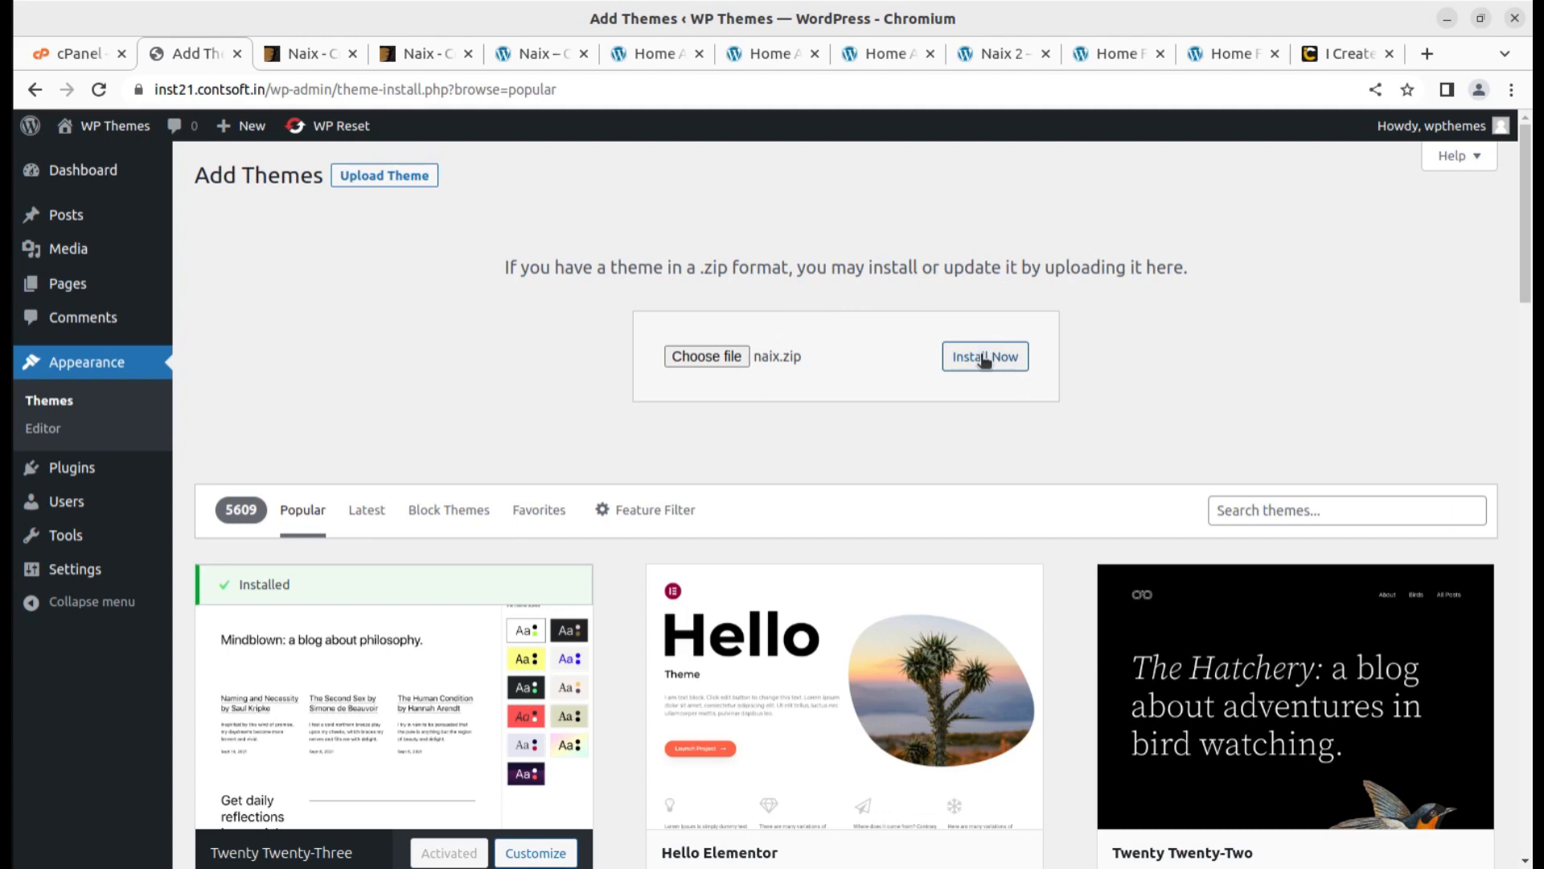
{"action": "left_click", "coordinate": [953, 357]}
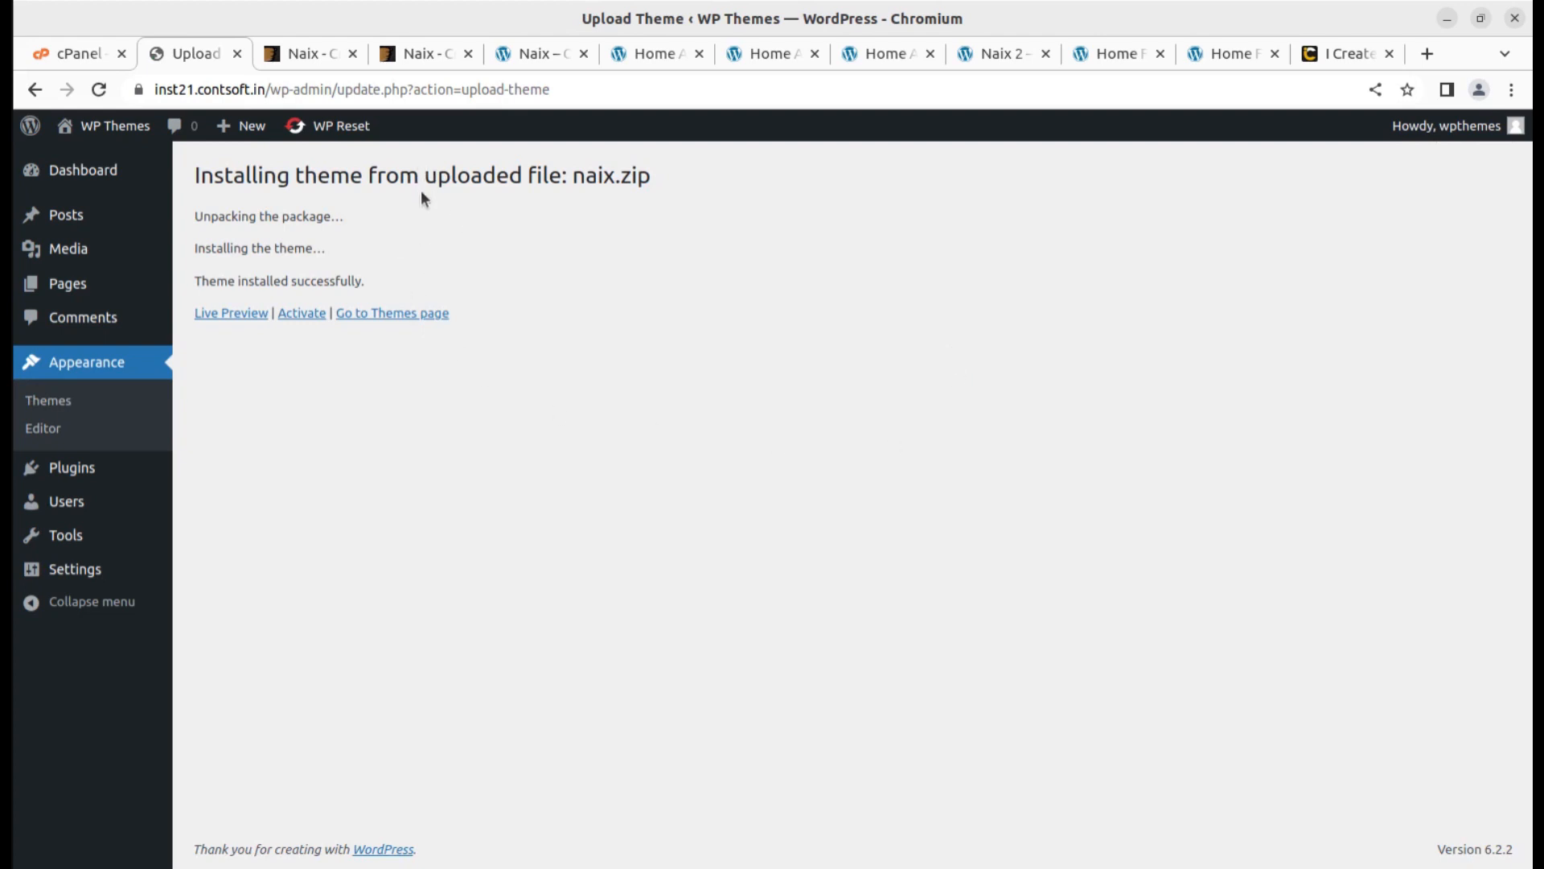
View the Naix theme's details on the Themes page, pointing out its name and version, and activate it.
{"action": "left_click", "coordinate": [416, 316]}
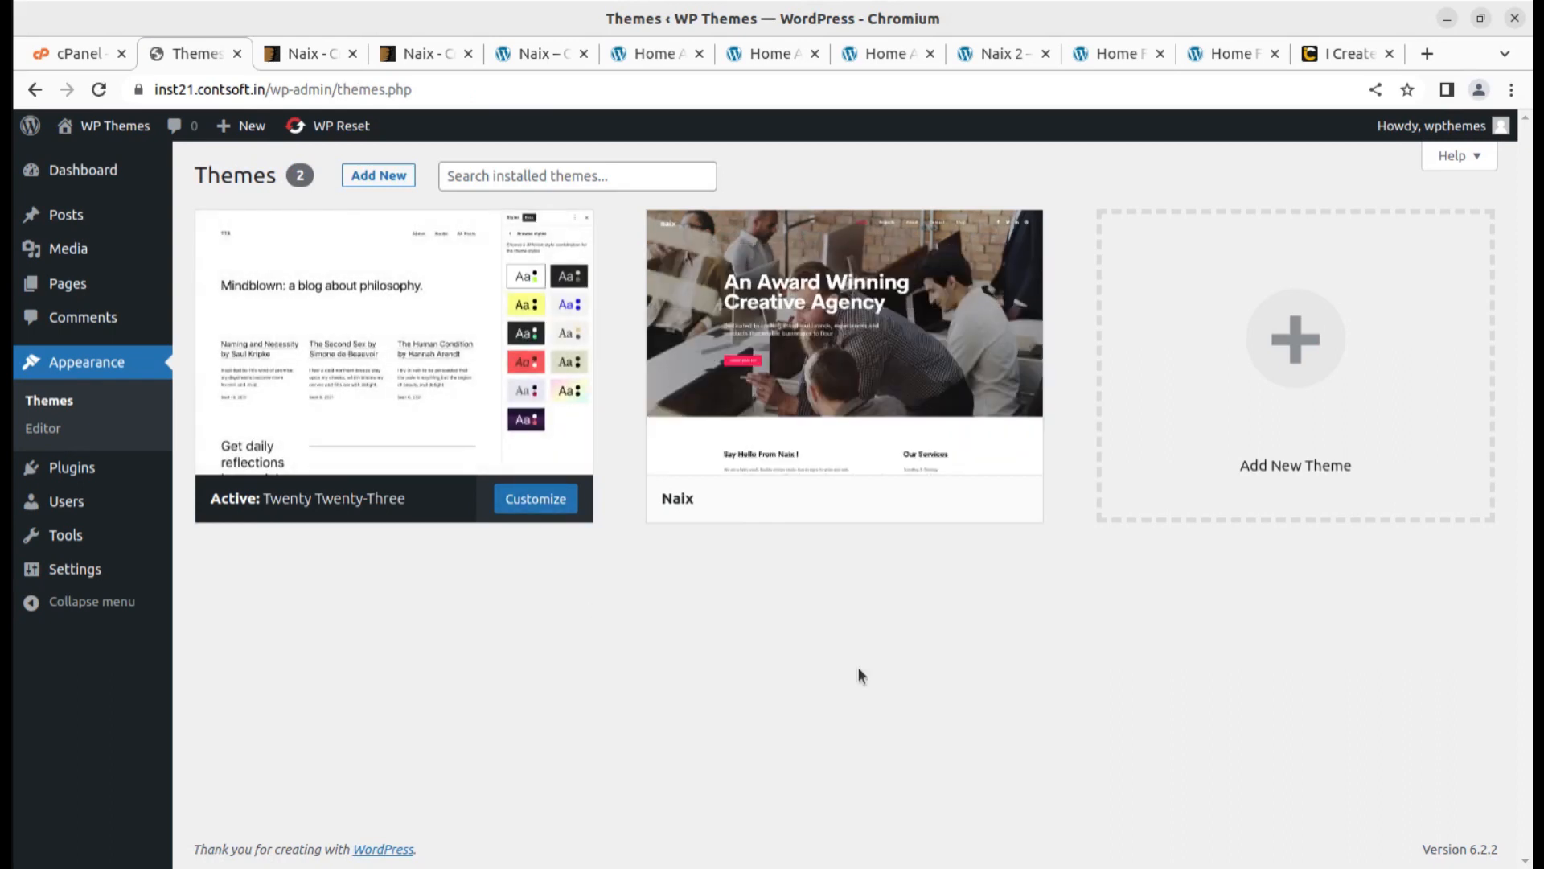
{"action": "left_click", "coordinate": [849, 354]}
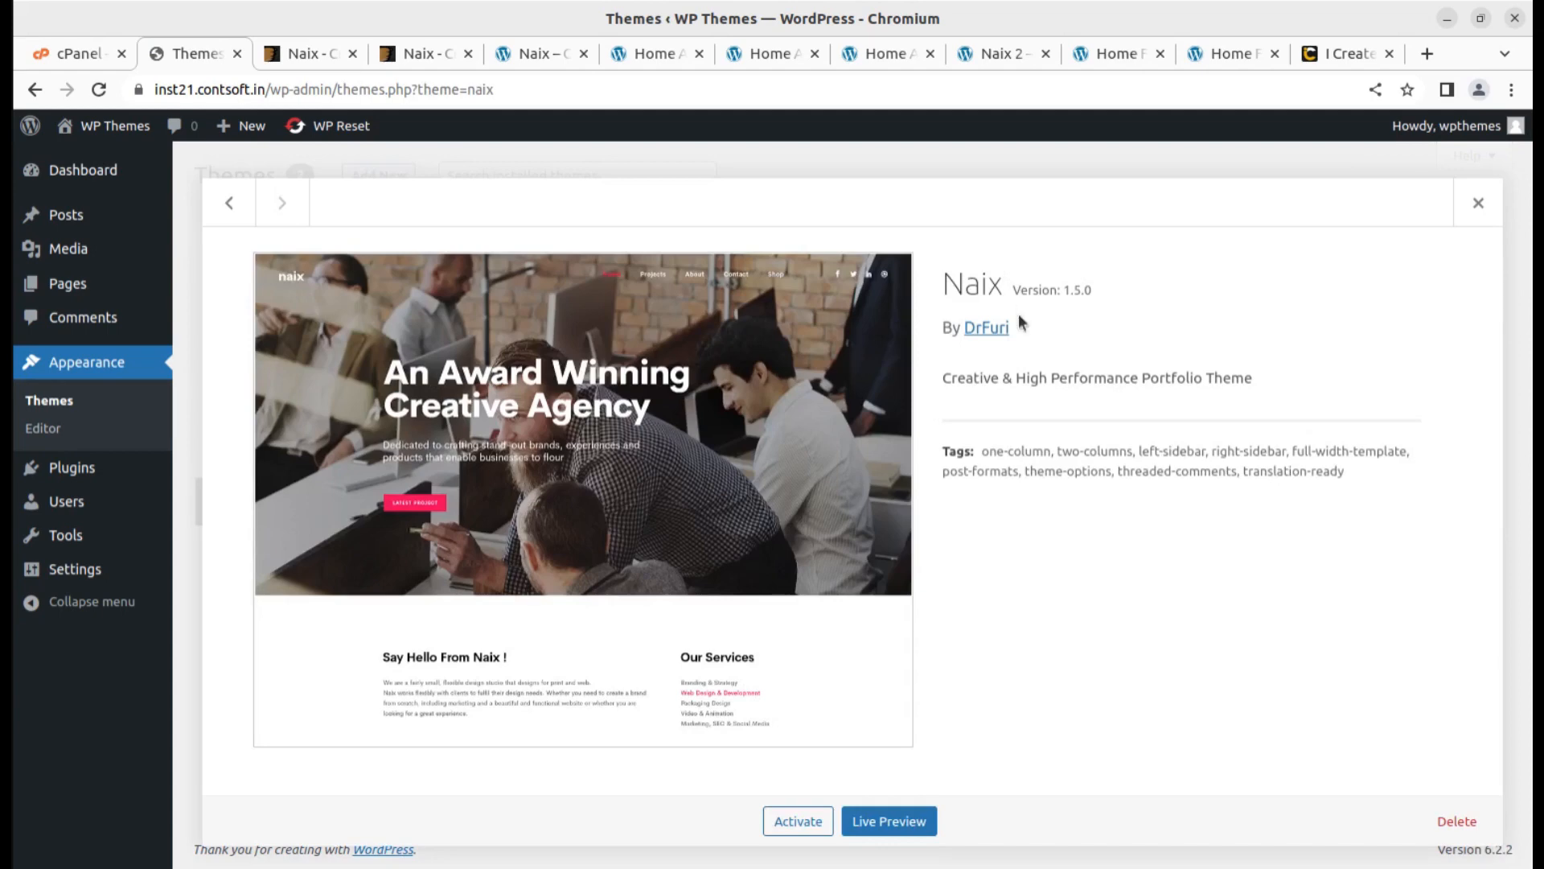
{"action": "left_click_drag", "start_coordinate": [965, 283], "coordinate": [1094, 286]}
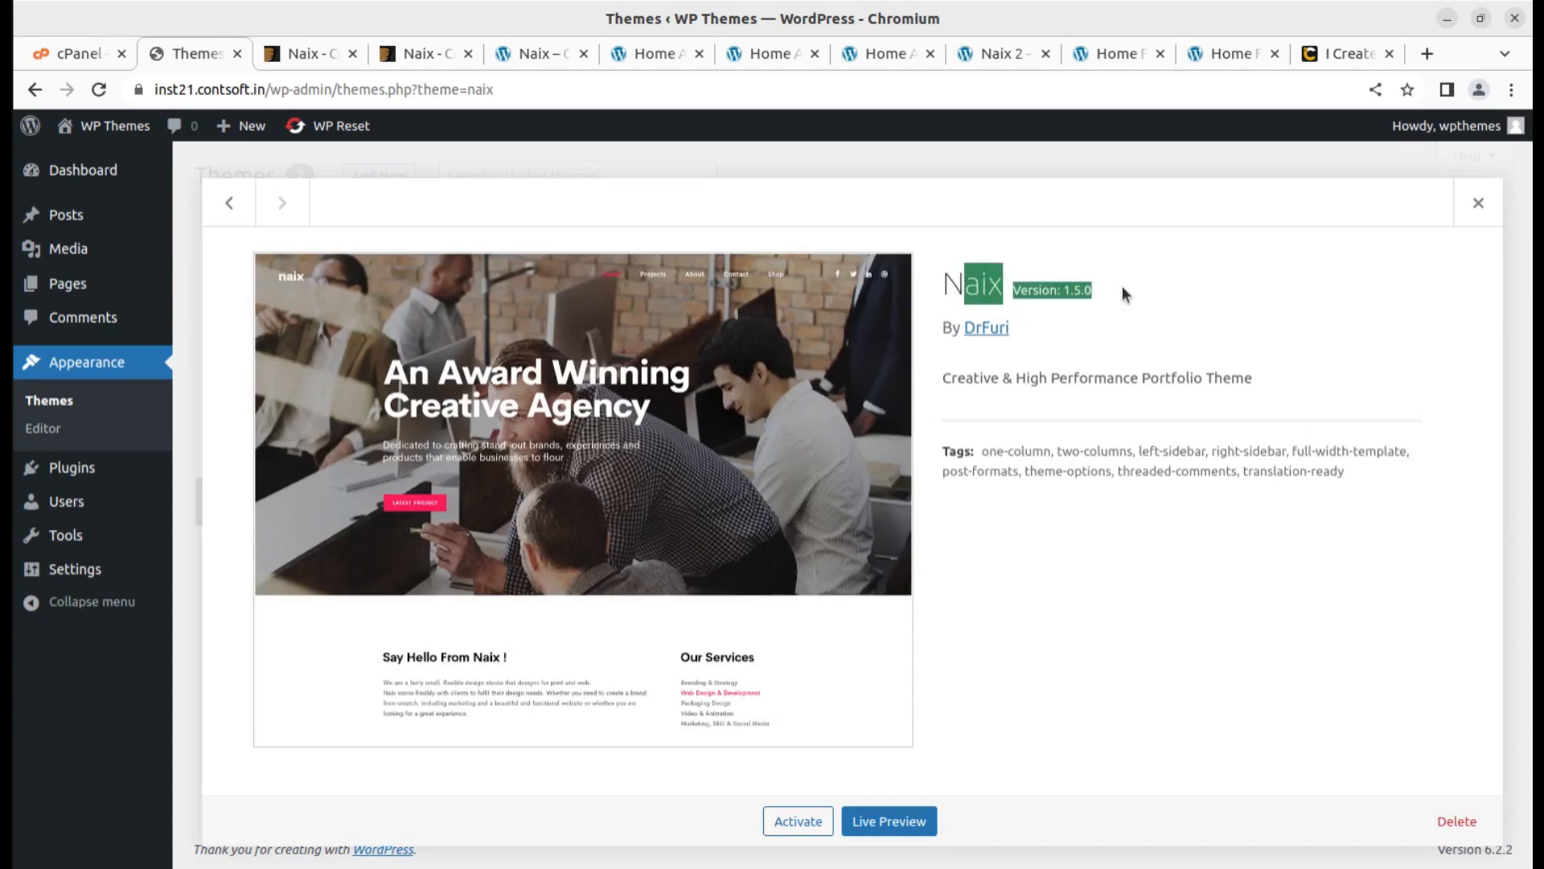
{"action": "left_click", "coordinate": [1122, 286]}
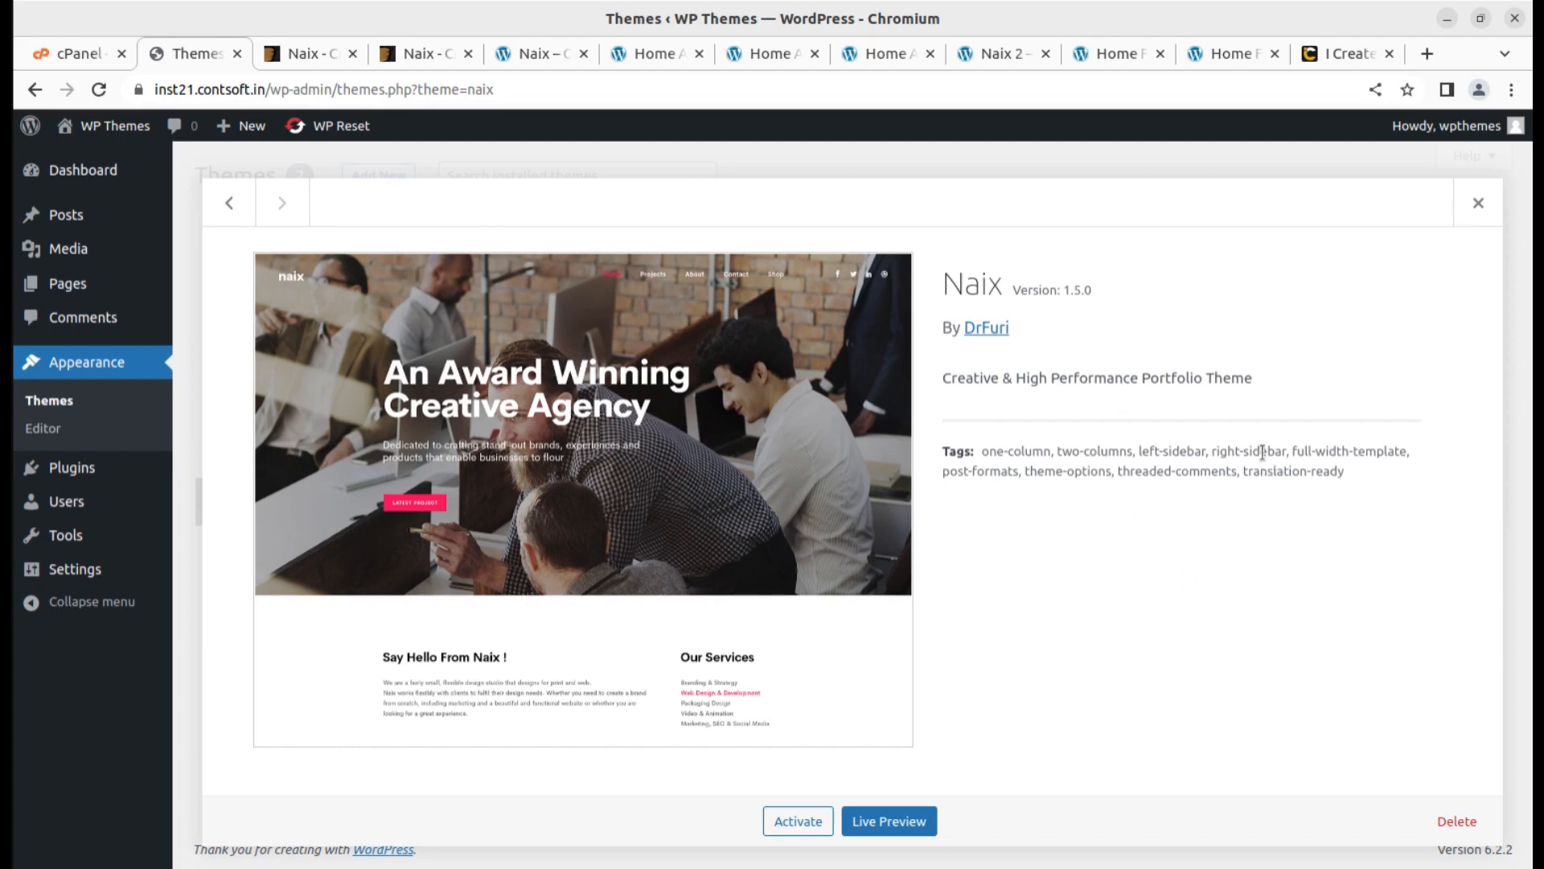
{"action": "left_click", "coordinate": [796, 822]}
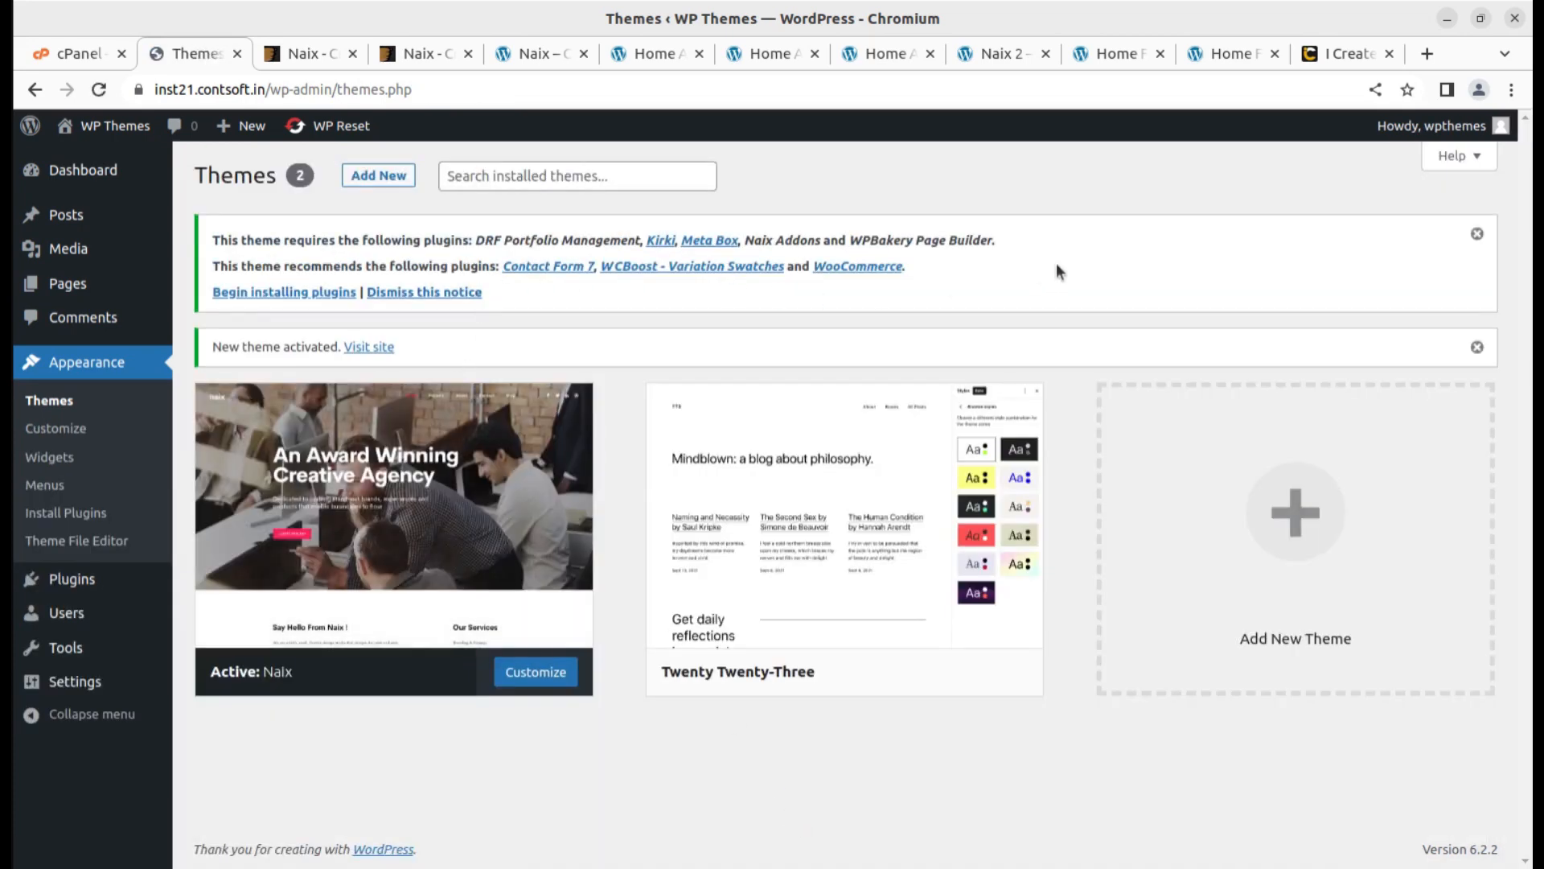
Open the theme's required plugins installer and go through the names of the required and recommended plugins.
{"action": "left_click", "coordinate": [317, 293]}
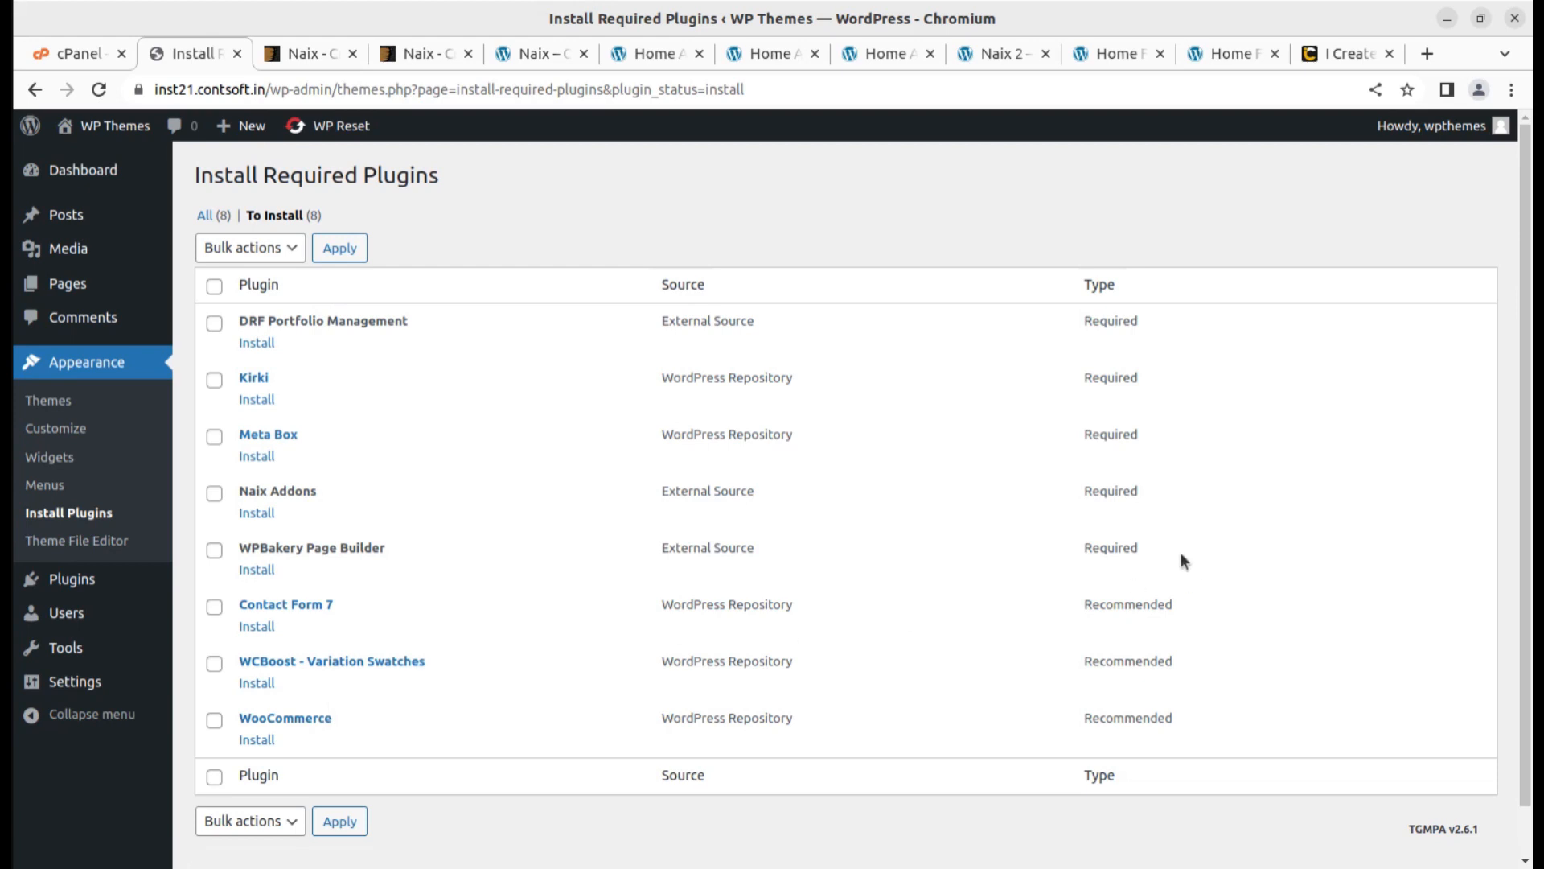
{"action": "left_click_drag", "start_coordinate": [433, 325], "coordinate": [229, 324]}
{"action": "left_click", "coordinate": [298, 382]}
{"action": "left_click_drag", "start_coordinate": [297, 382], "coordinate": [241, 379]}
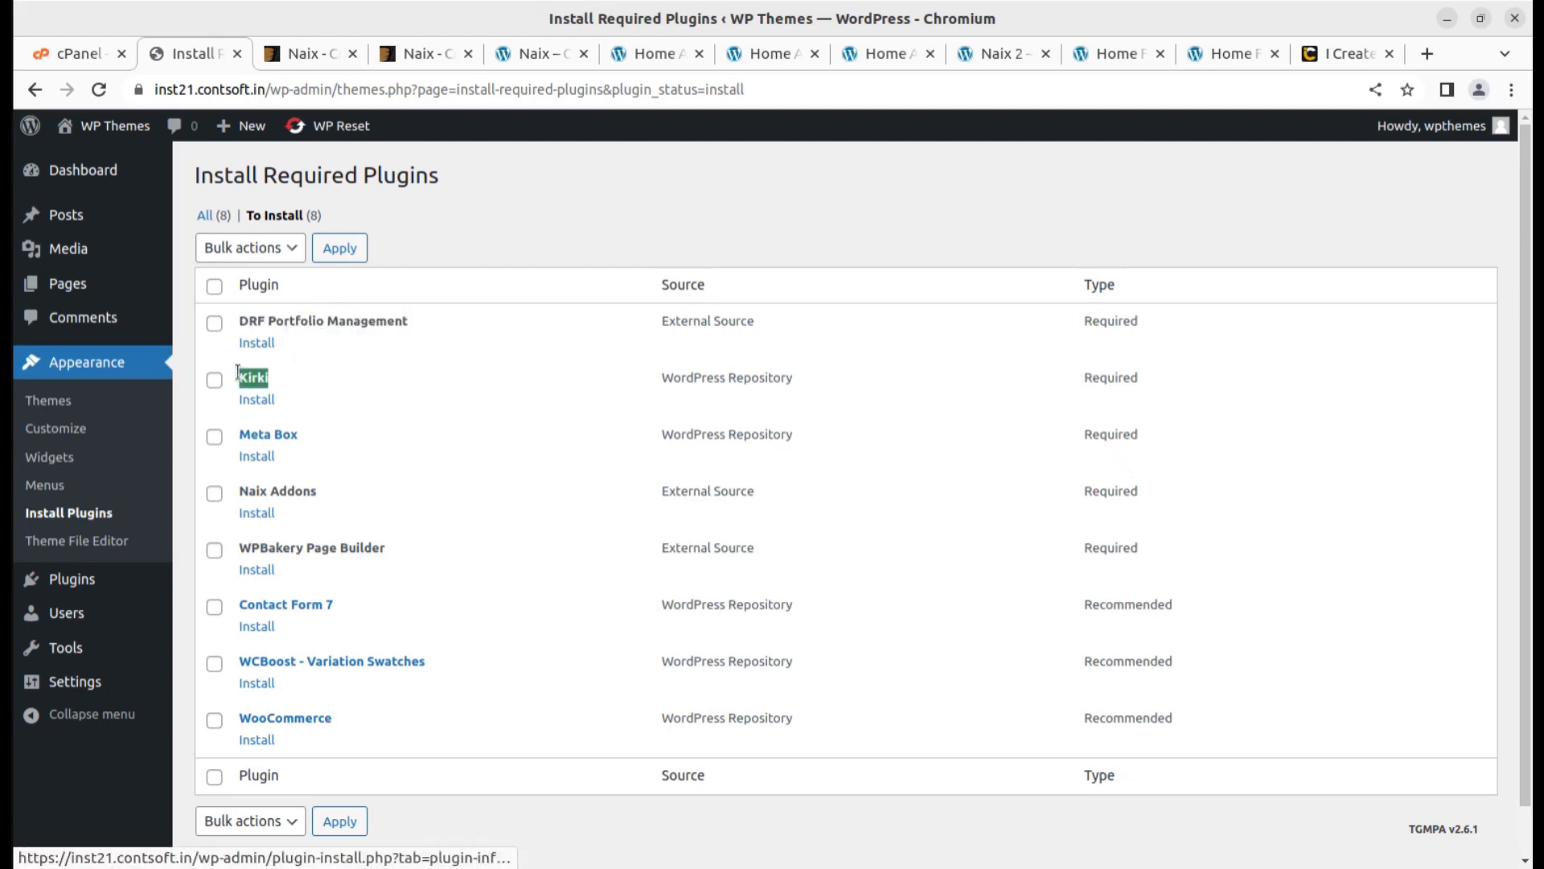
{"action": "left_click_drag", "start_coordinate": [316, 440], "coordinate": [239, 436]}
{"action": "left_click_drag", "start_coordinate": [327, 500], "coordinate": [238, 488]}
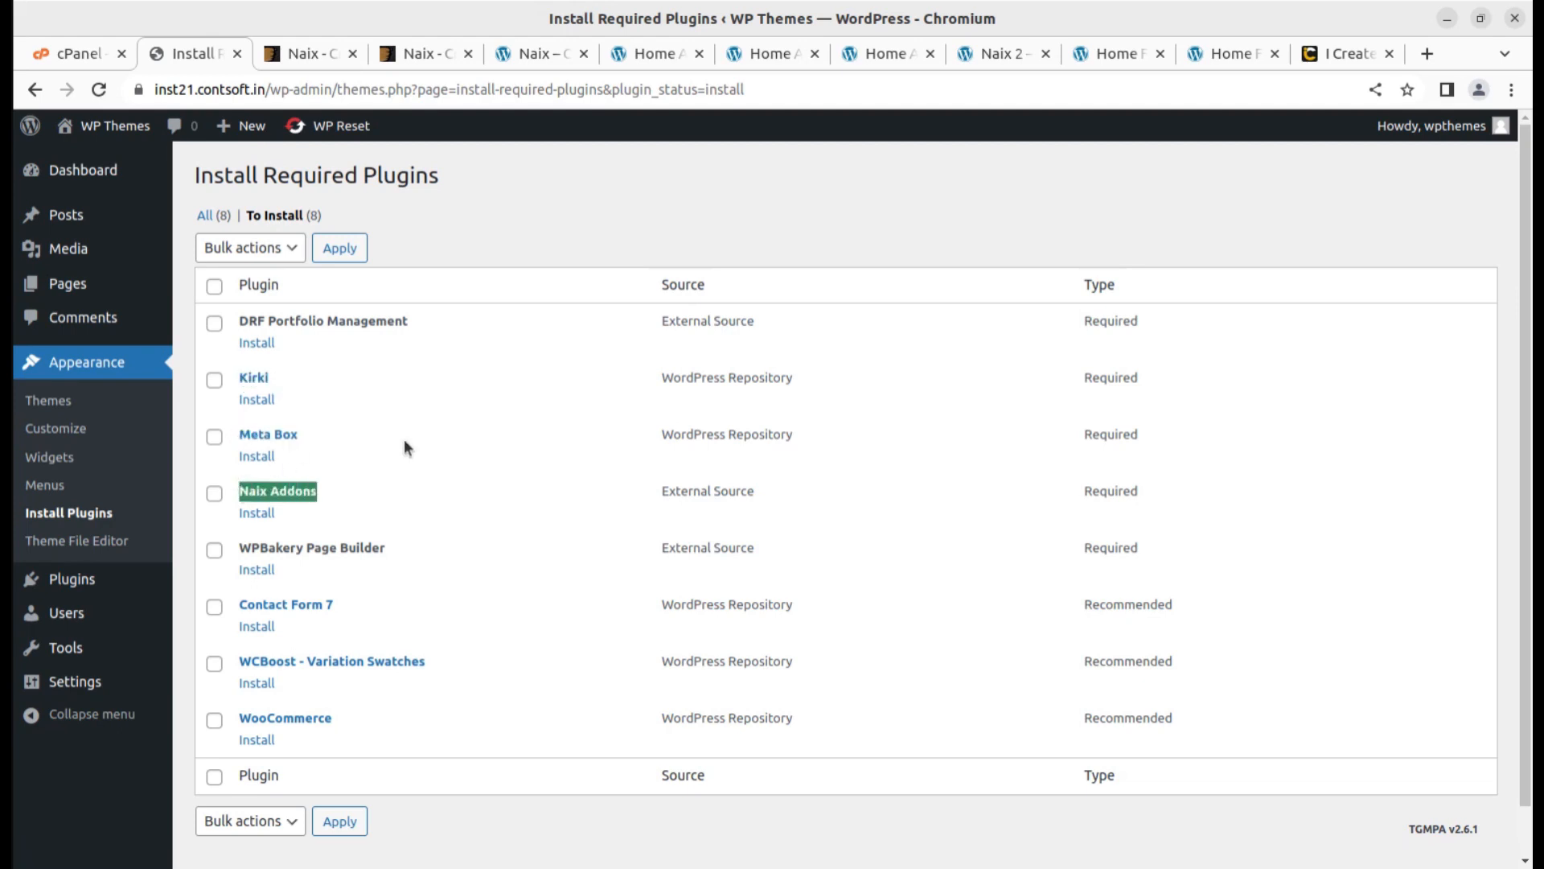
{"action": "left_click_drag", "start_coordinate": [386, 548], "coordinate": [215, 544]}
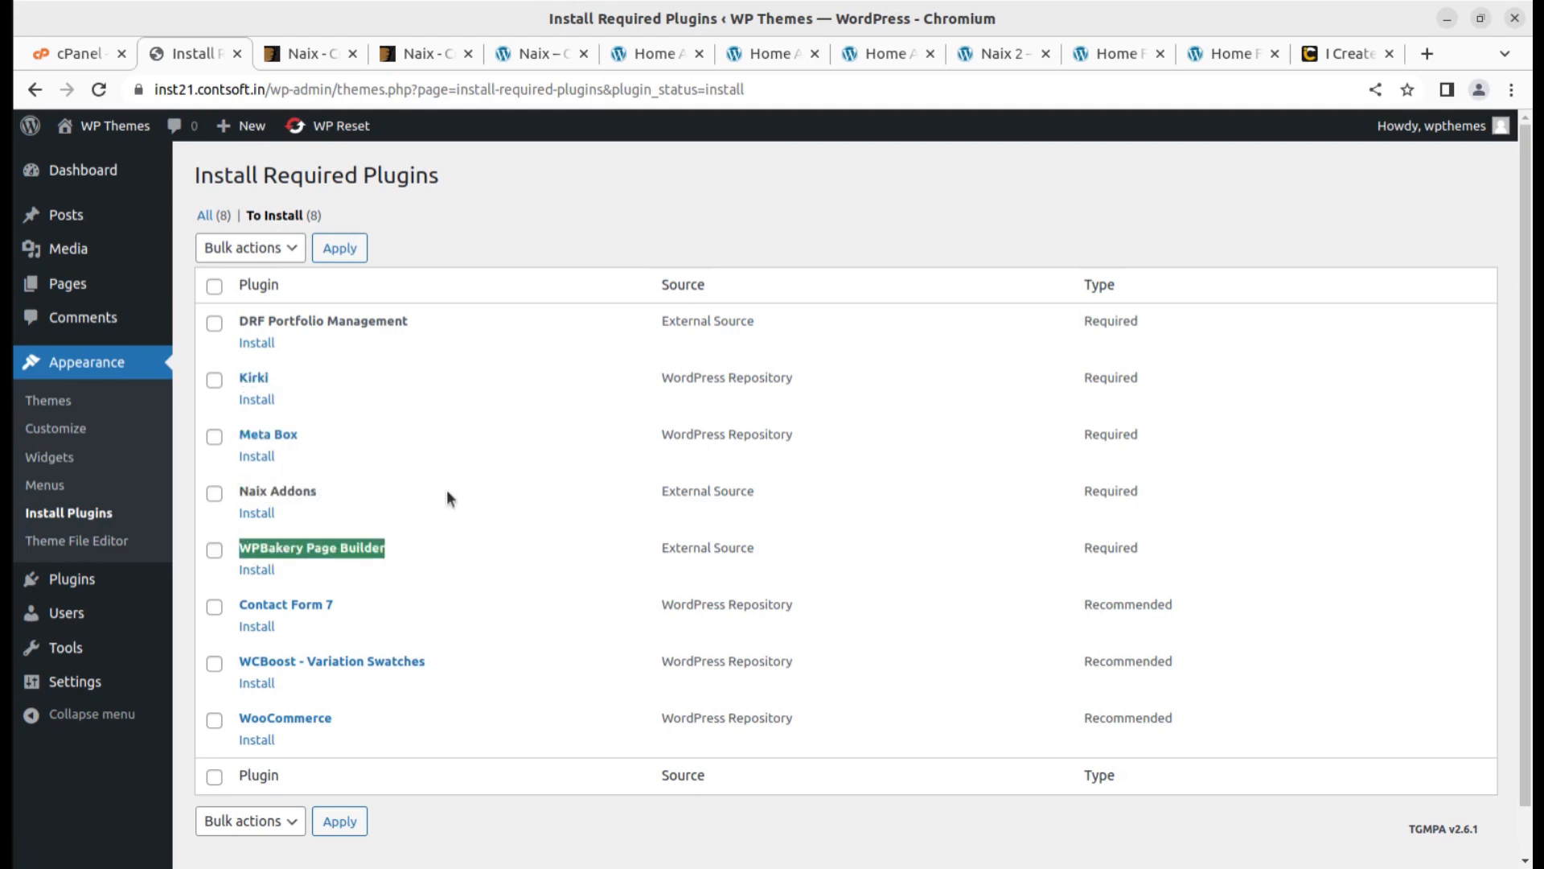
{"action": "scroll", "coordinate": [427, 531], "scroll_direction": "down", "scroll_amount": 2}
{"action": "triple_click", "coordinate": [304, 557]}
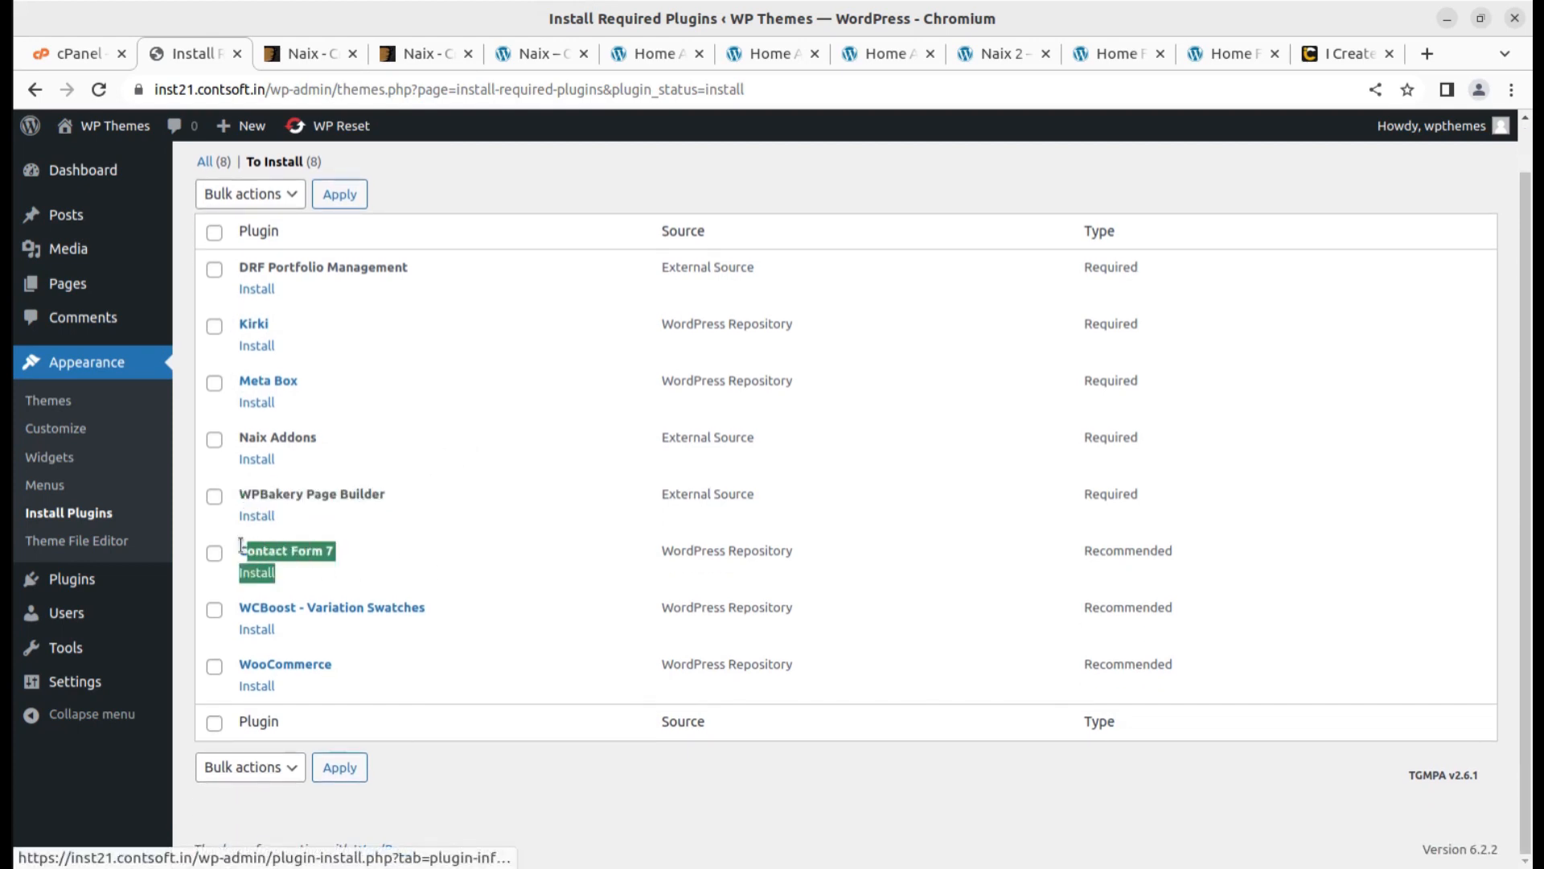
{"action": "left_click_drag", "start_coordinate": [445, 603], "coordinate": [237, 666]}
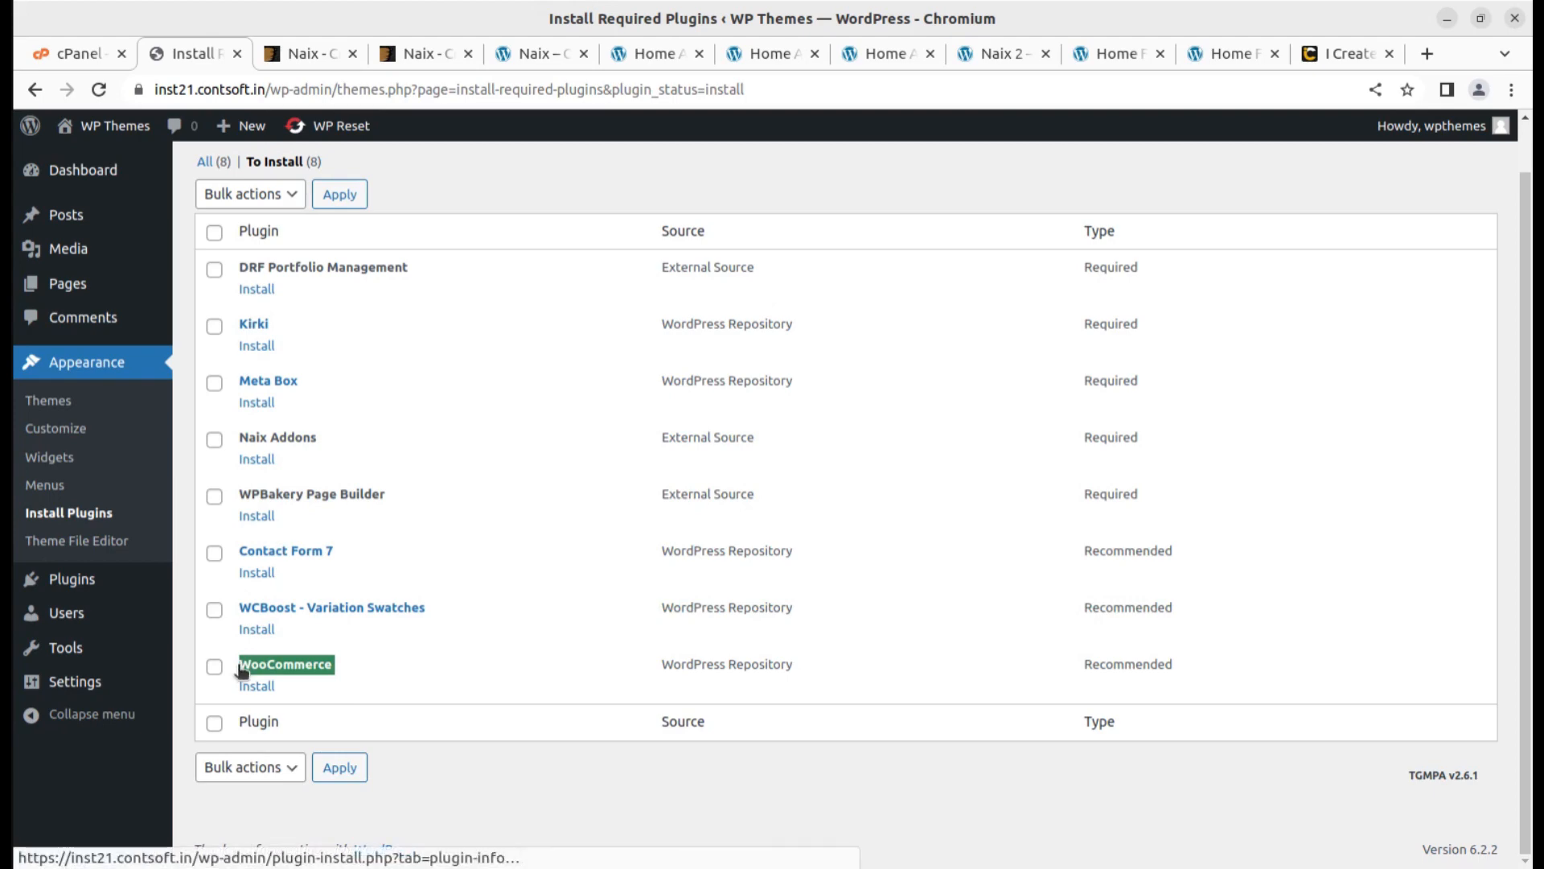
{"action": "left_click_drag", "start_coordinate": [449, 610], "coordinate": [241, 609]}
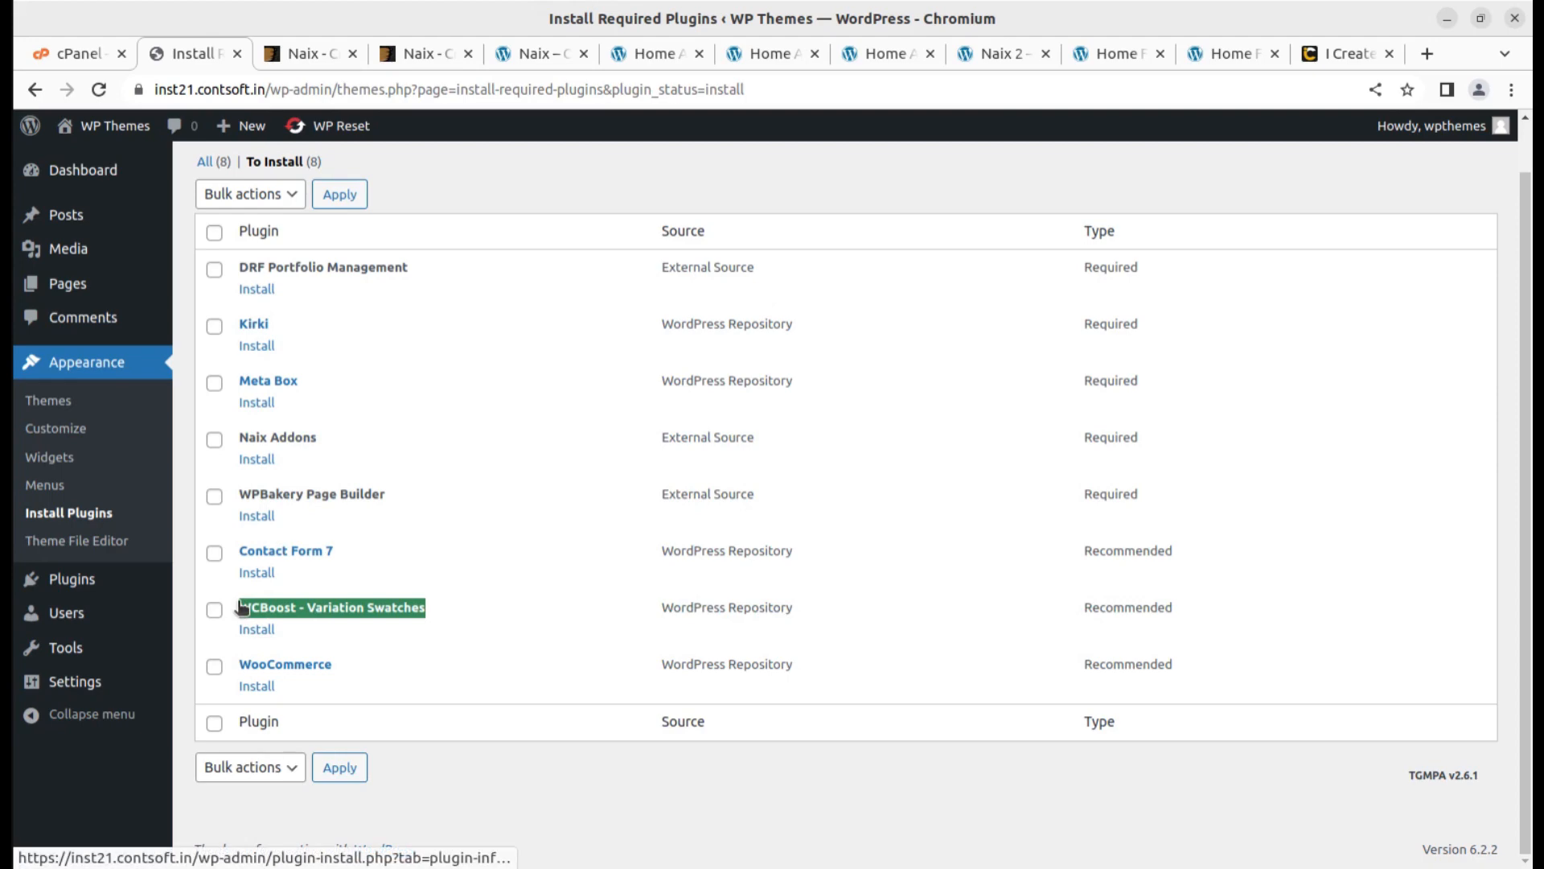
Select all the listed required and recommended plugins and bulk install them.
{"action": "left_click", "coordinate": [214, 234]}
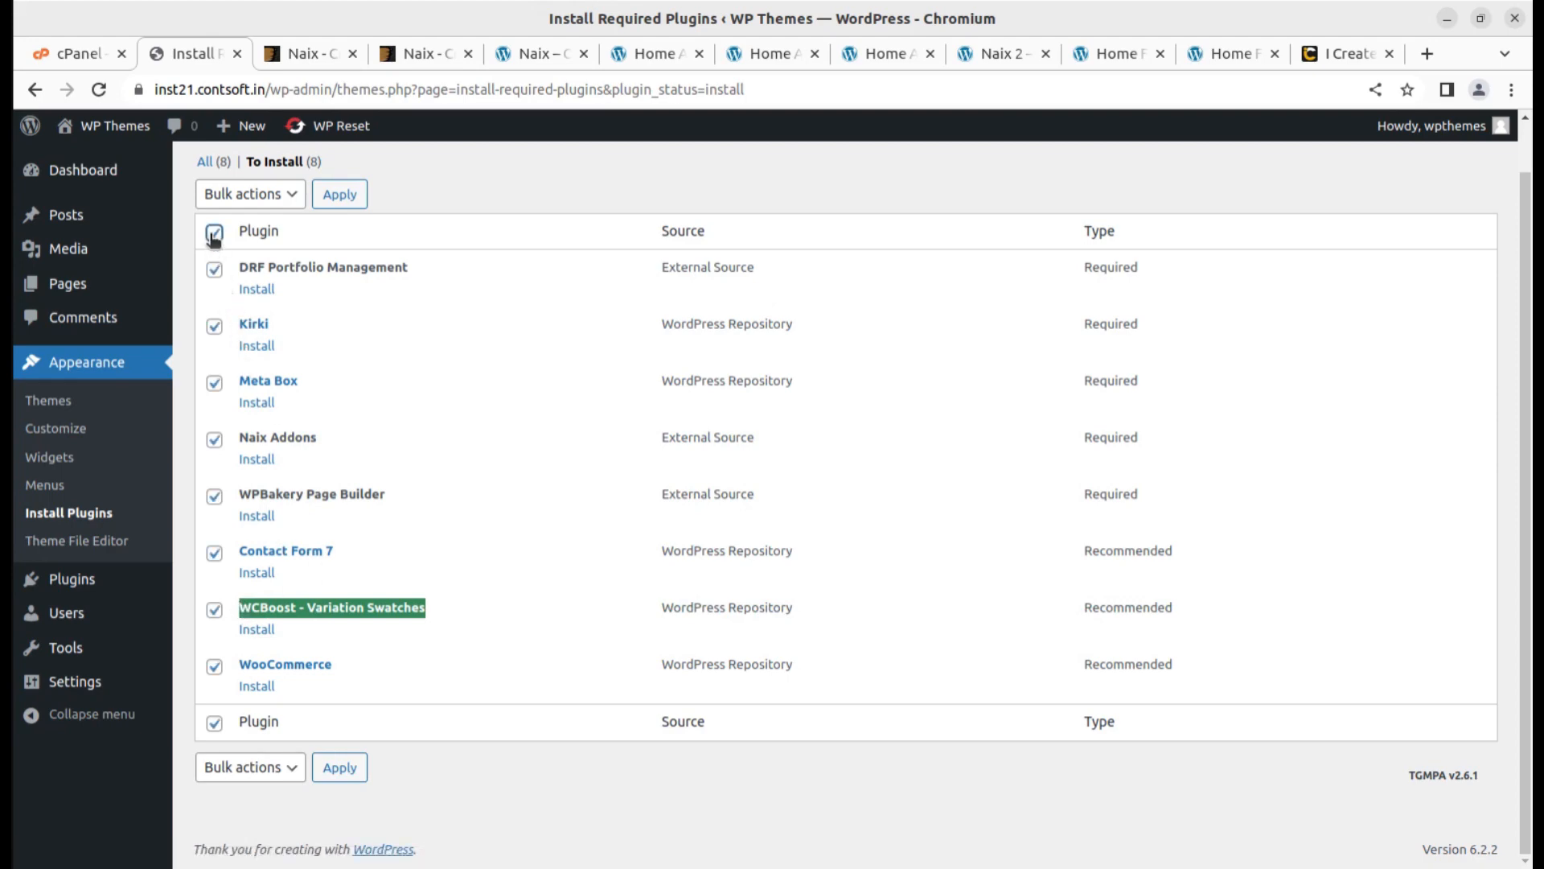
{"action": "left_click", "coordinate": [262, 199]}
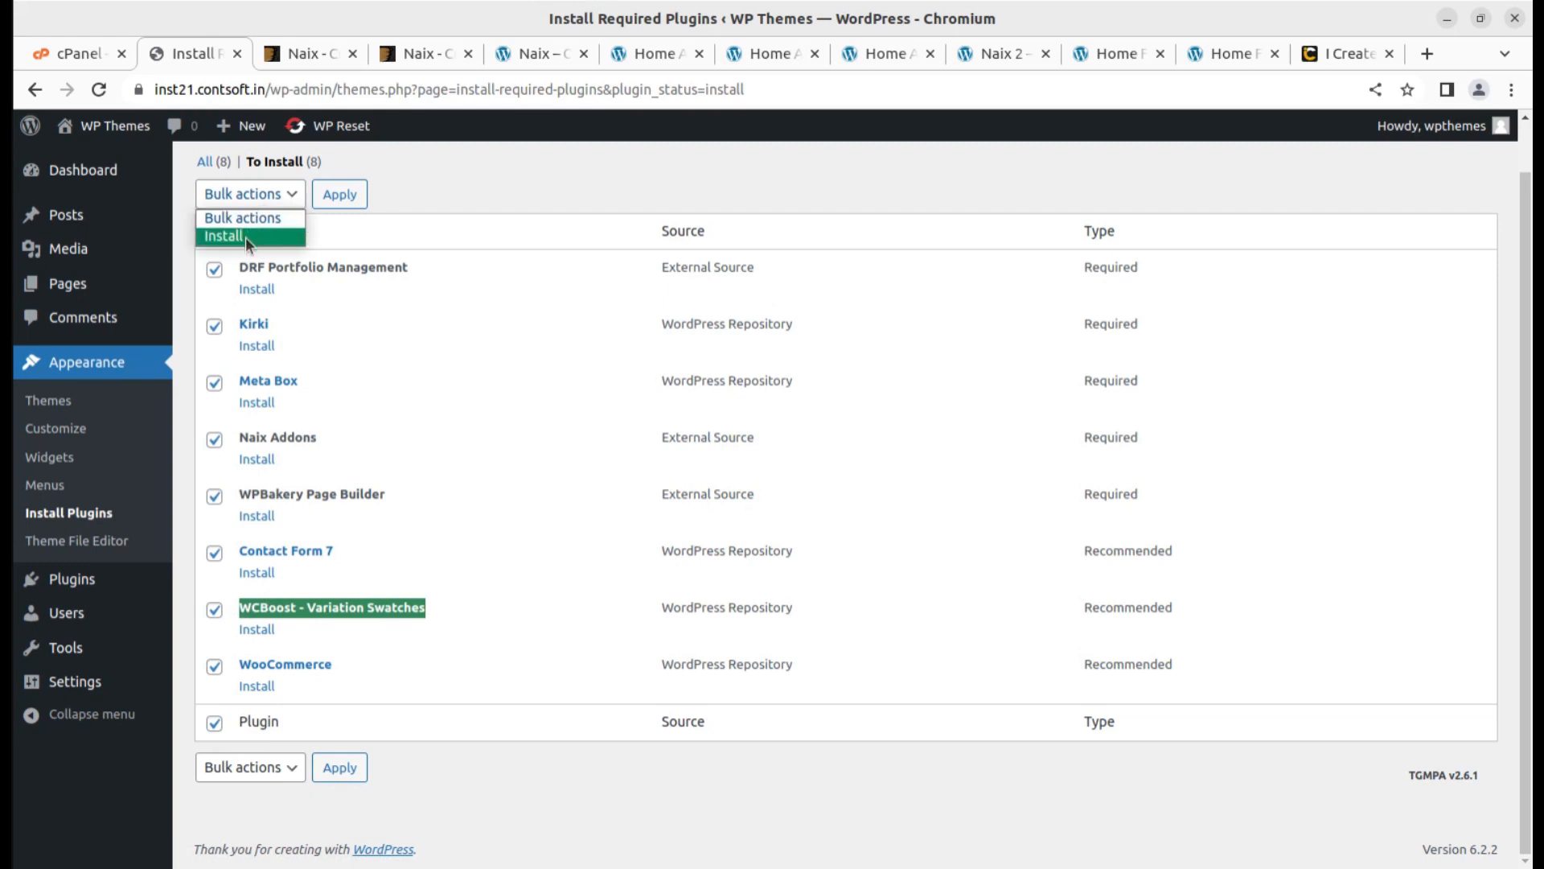
{"action": "left_click", "coordinate": [245, 236]}
{"action": "left_click", "coordinate": [341, 194]}
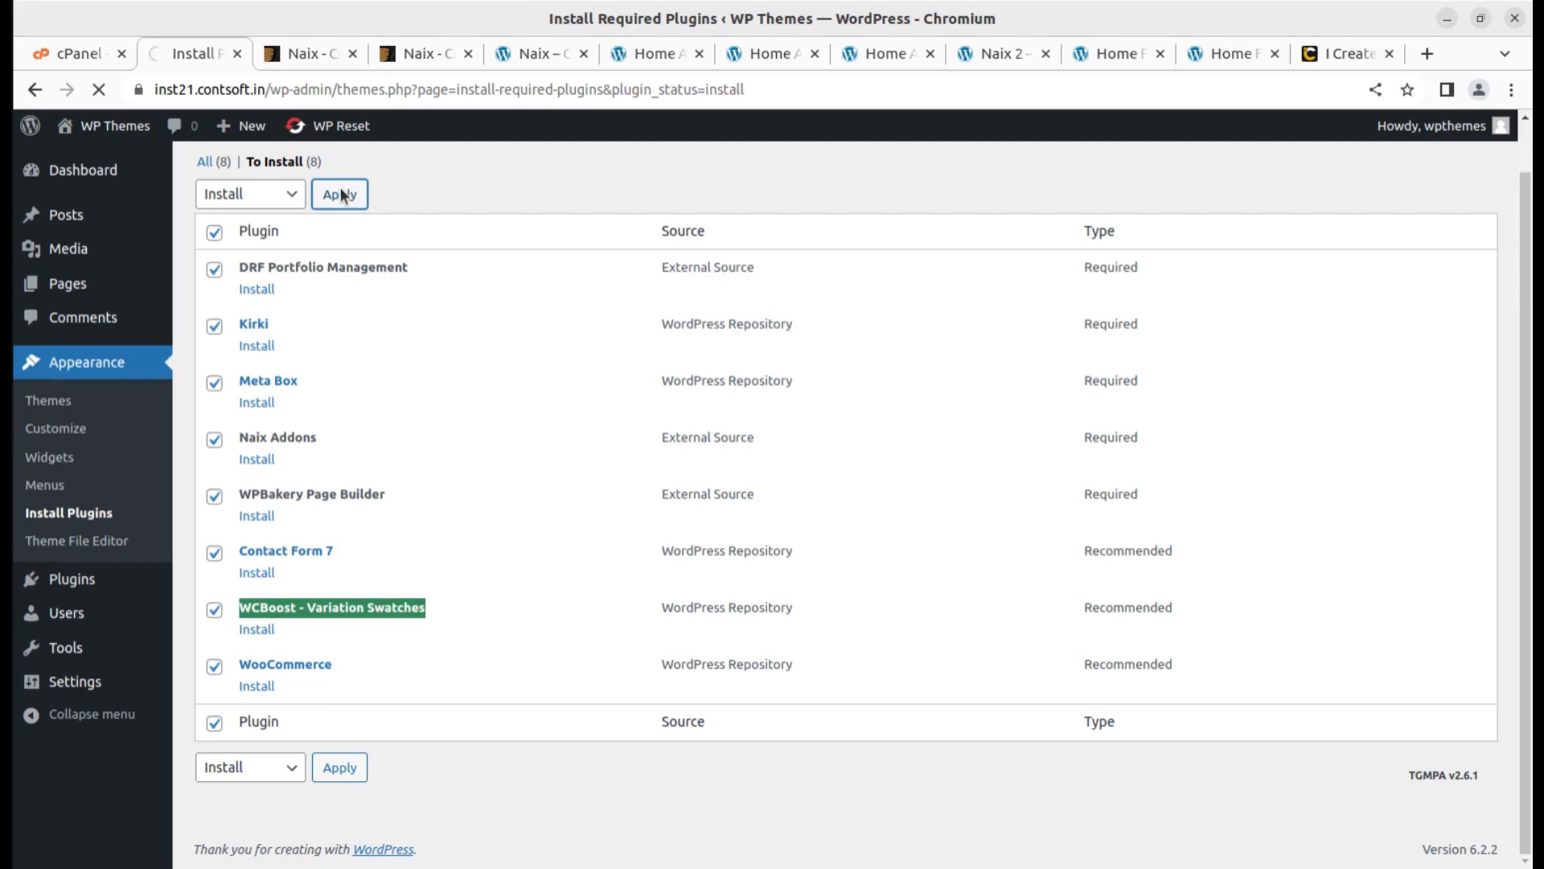
Check the installation results, return to the required plugins installer and bulk activate all the plugins.
{"action": "scroll", "coordinate": [672, 304], "scroll_direction": "down", "scroll_amount": 3}
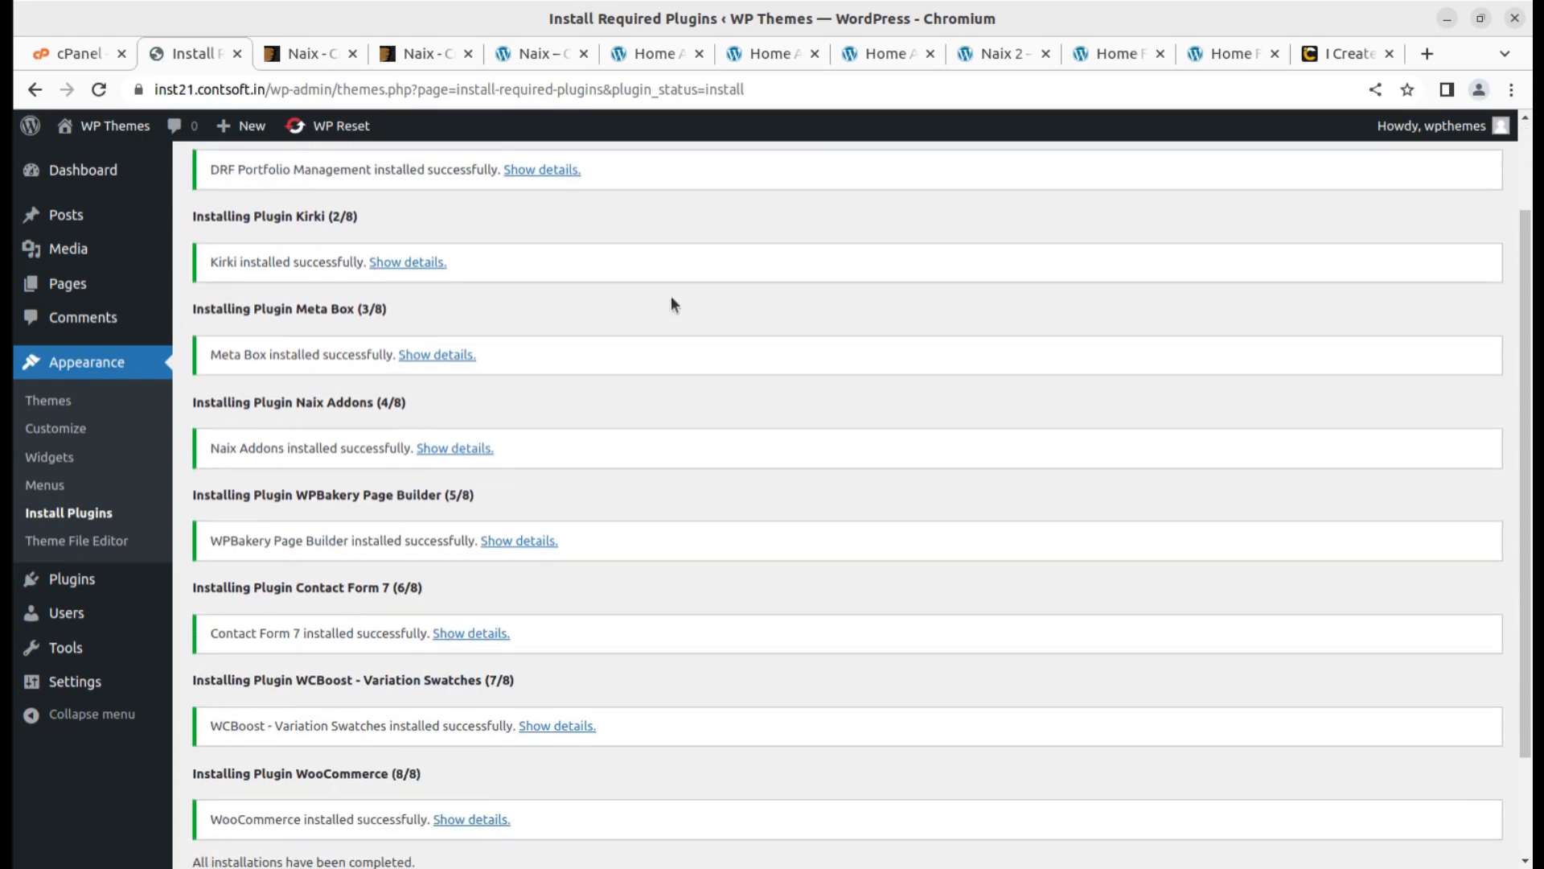
{"action": "scroll", "coordinate": [673, 304], "scroll_direction": "down", "scroll_amount": 3}
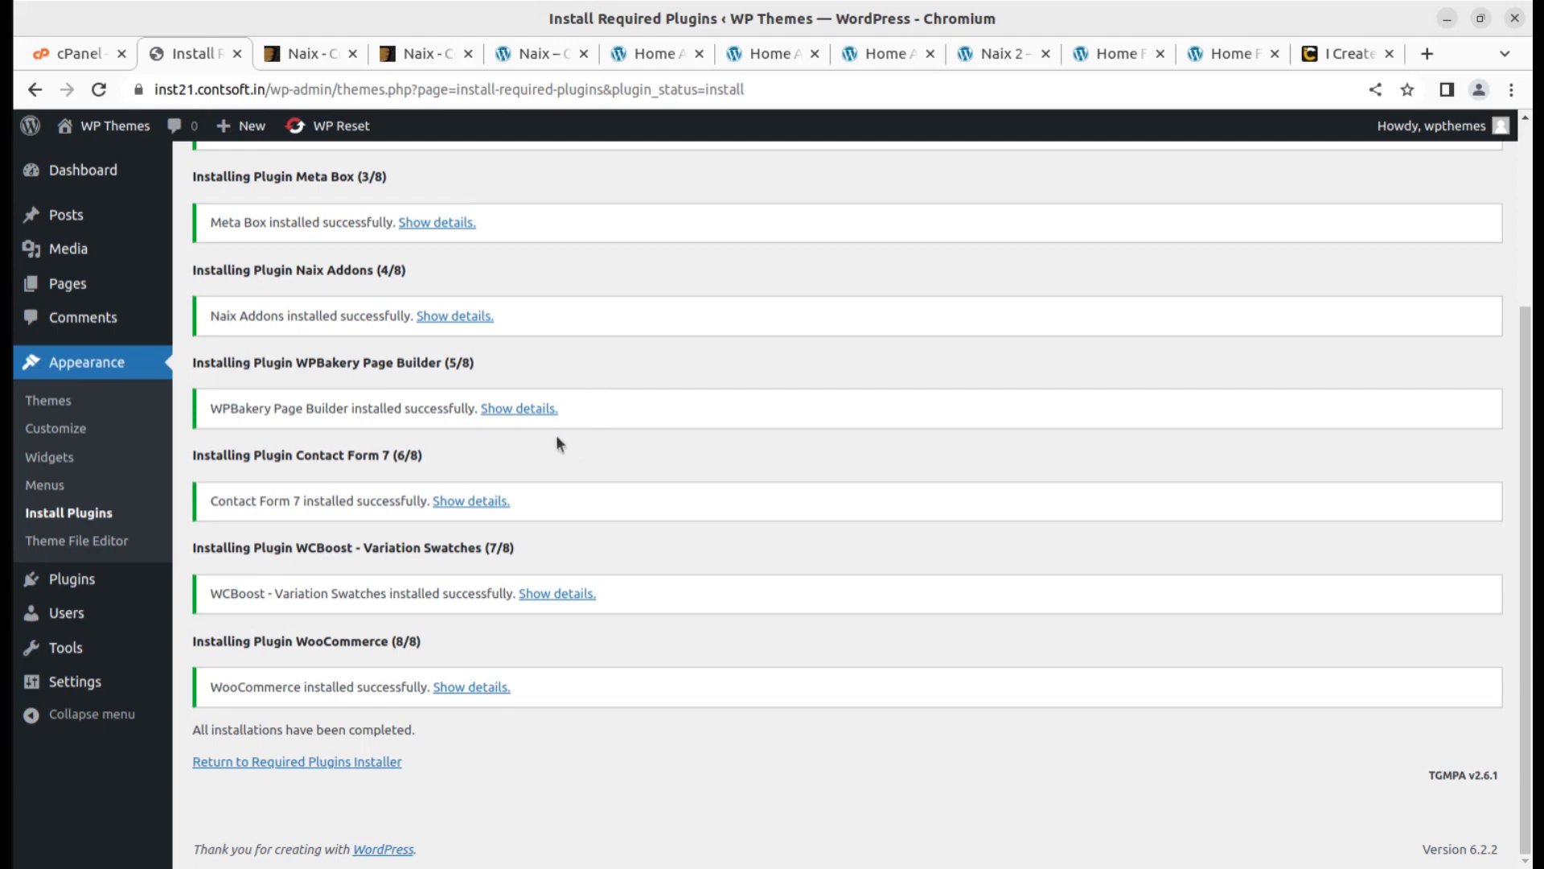
{"action": "left_click", "coordinate": [297, 762]}
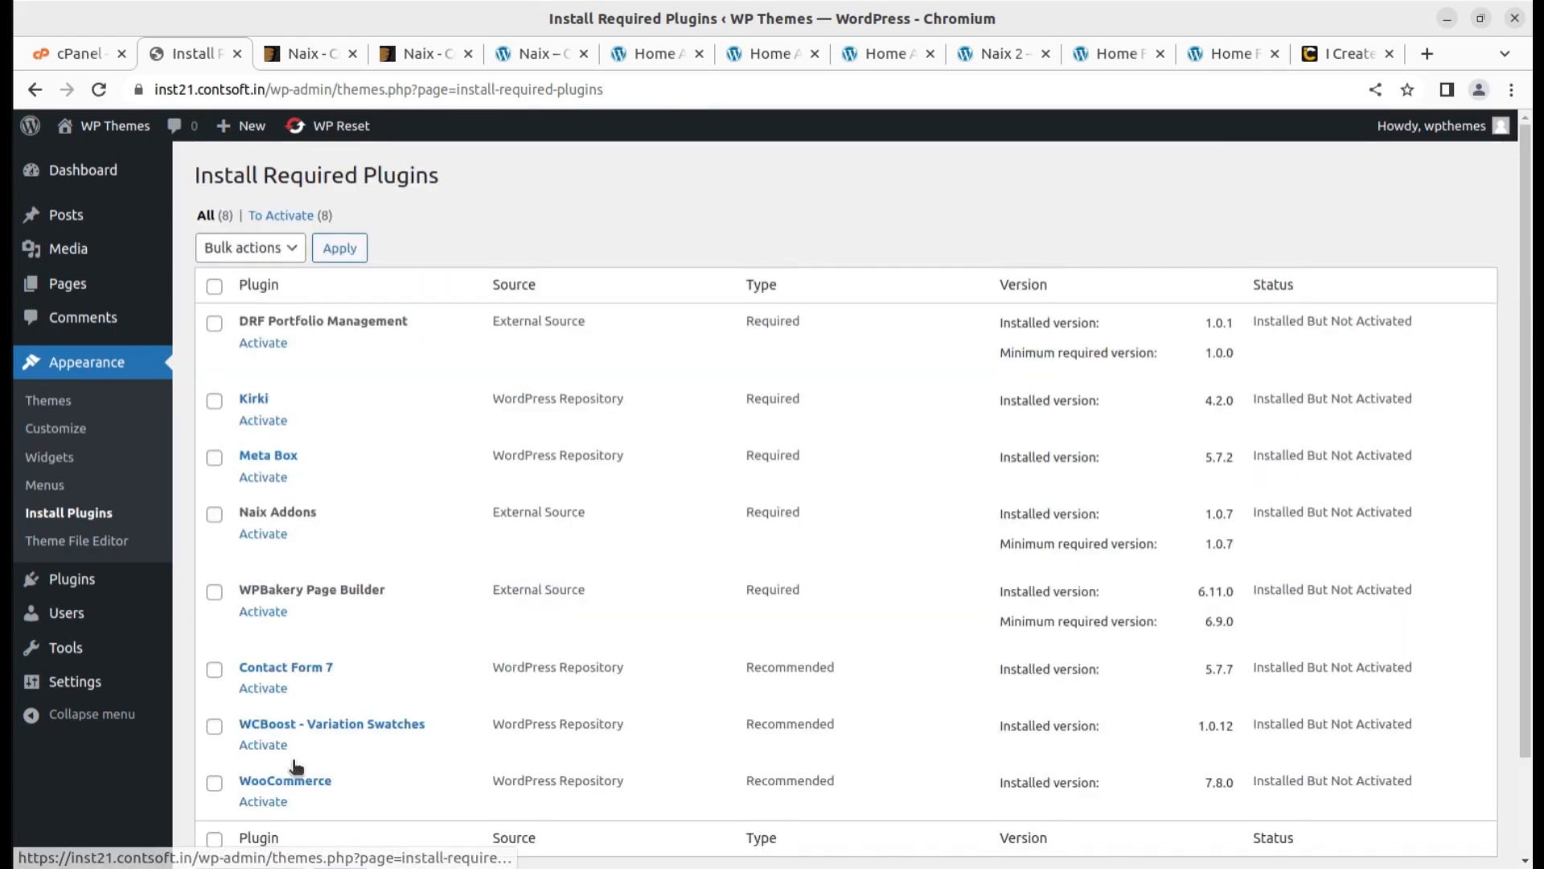
{"action": "left_click", "coordinate": [214, 286]}
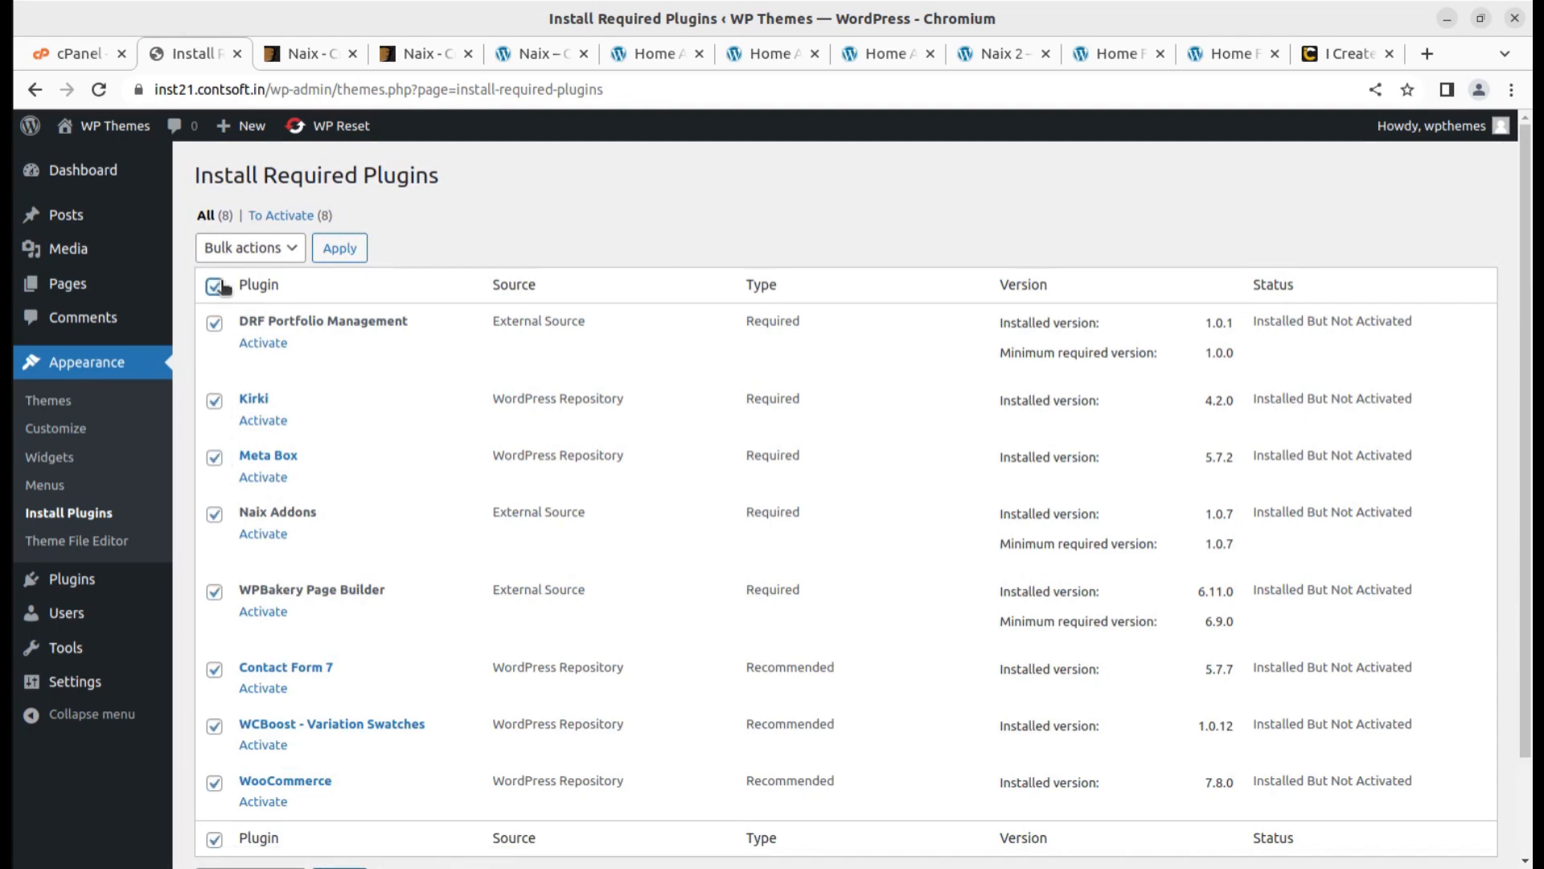
{"action": "left_click", "coordinate": [272, 247]}
{"action": "left_click", "coordinate": [256, 320]}
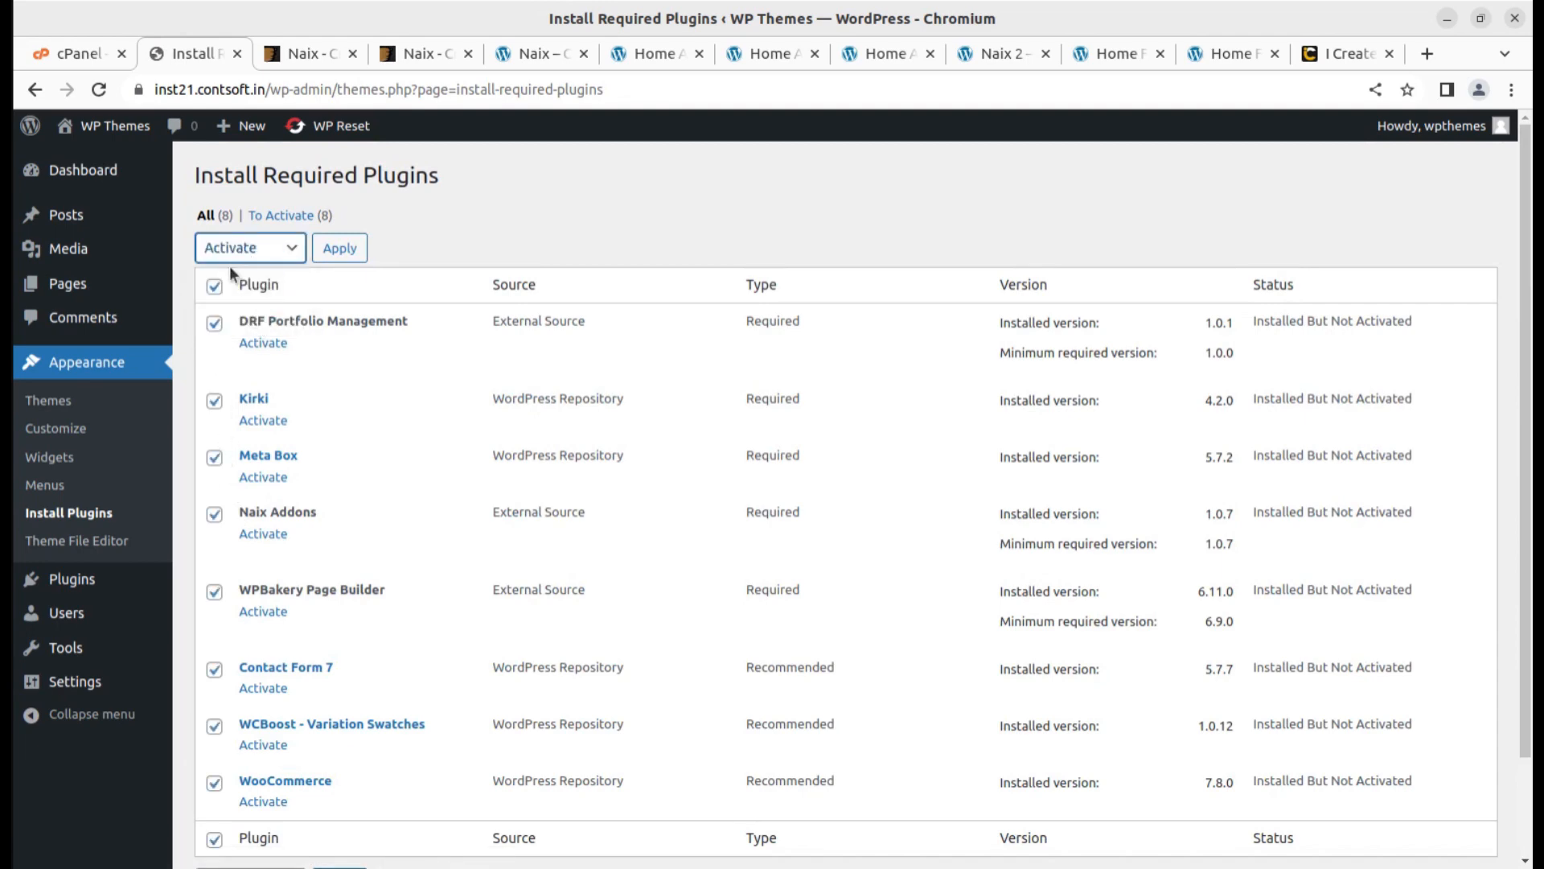
{"action": "left_click", "coordinate": [338, 254]}
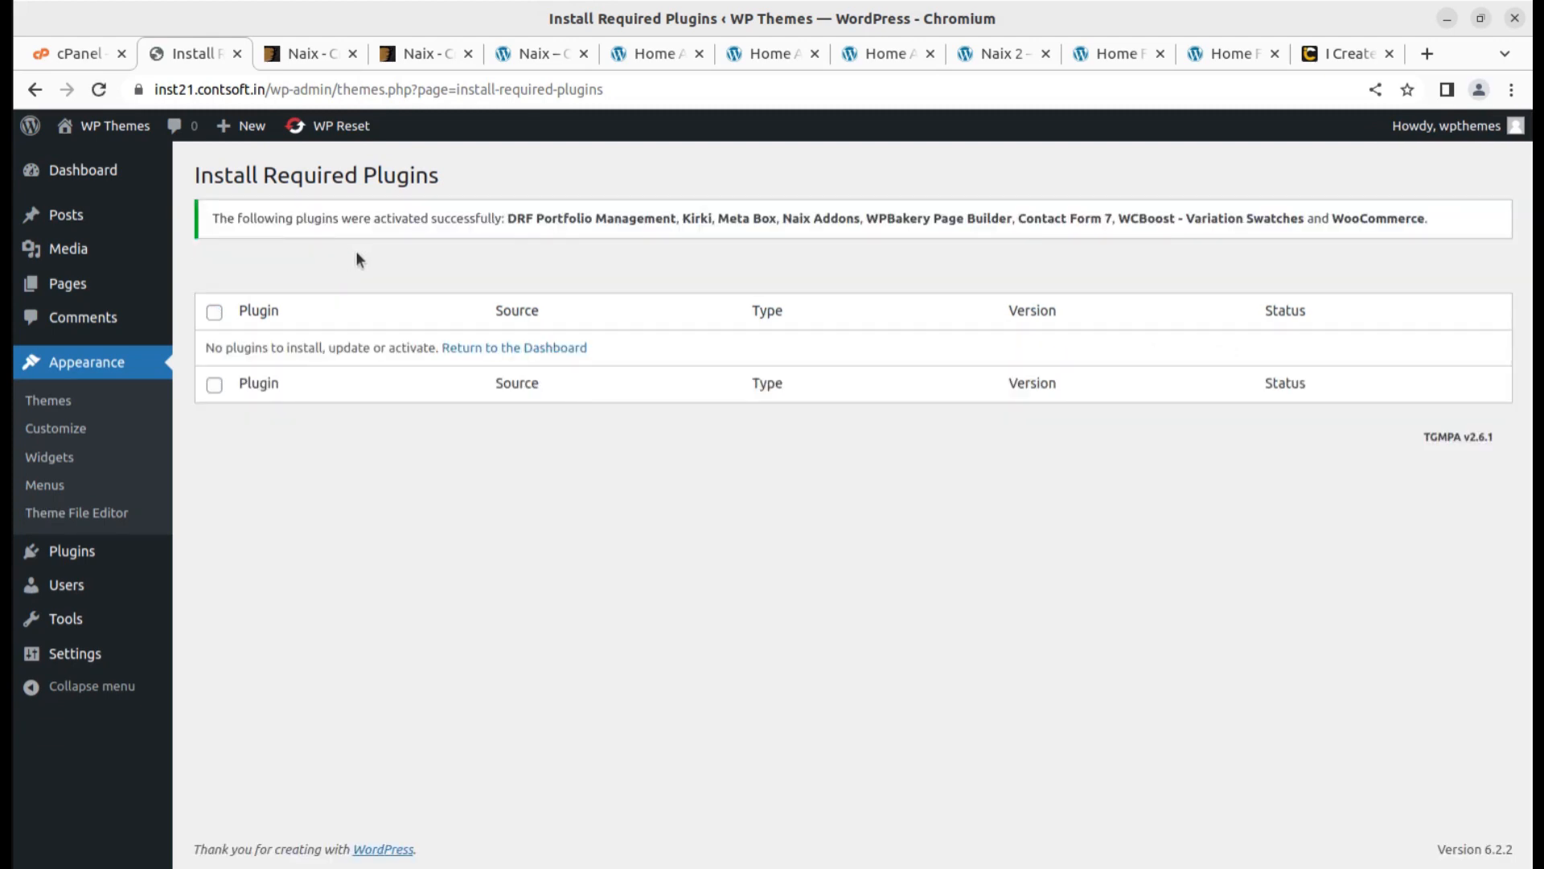
Return to the dashboard, bypassing the WooCommerce setup wizard by shortening the page address to inst21.contsoft.in/wp-admin.
{"action": "mouse_move", "coordinate": [119, 173]}
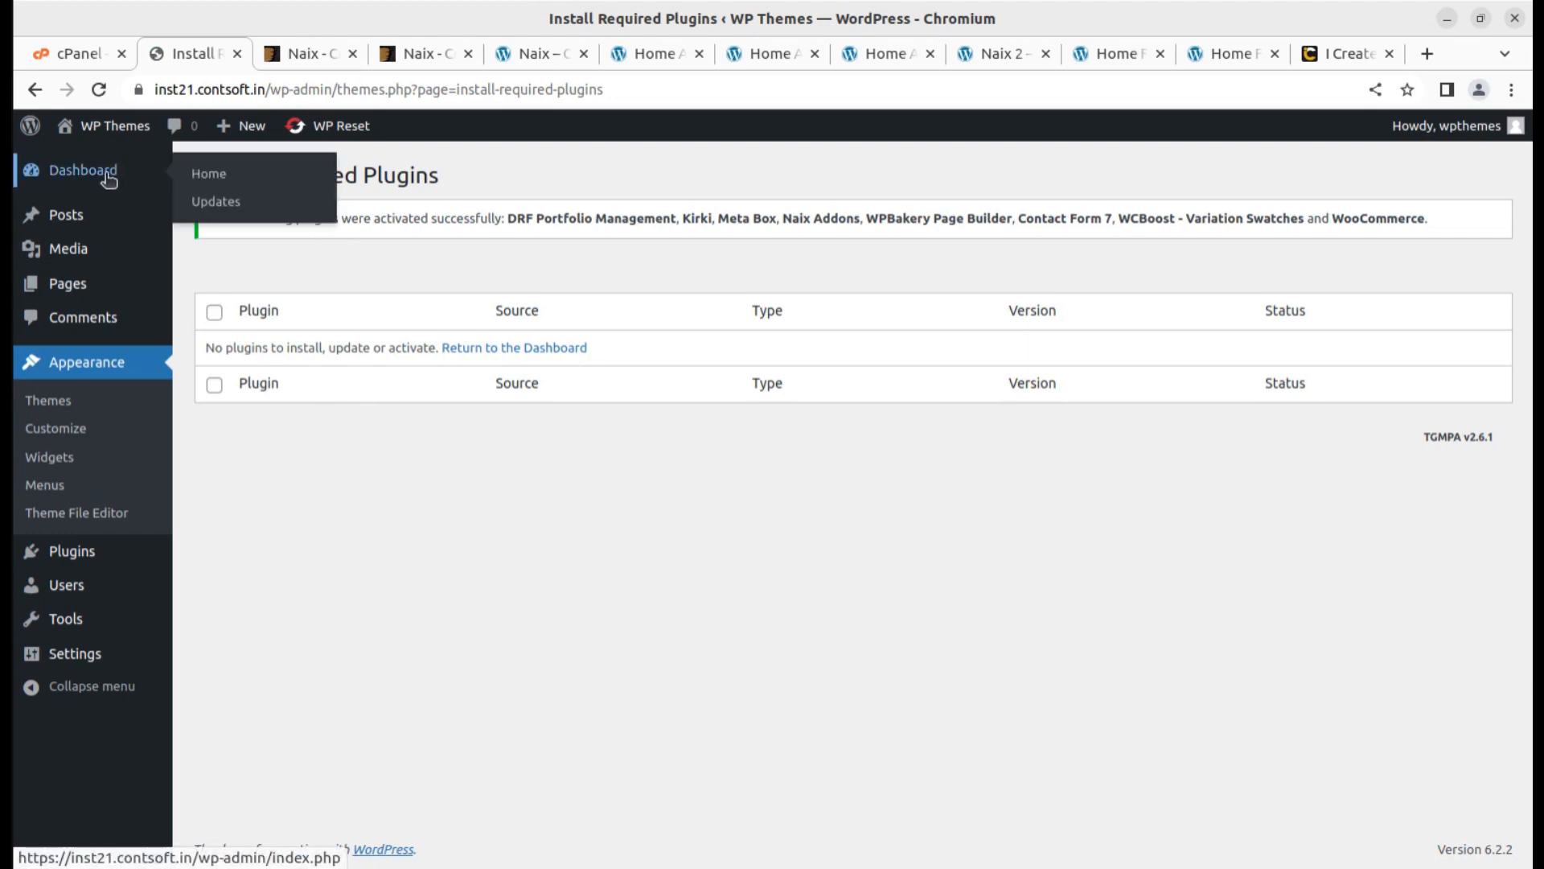
{"action": "left_click", "coordinate": [108, 179]}
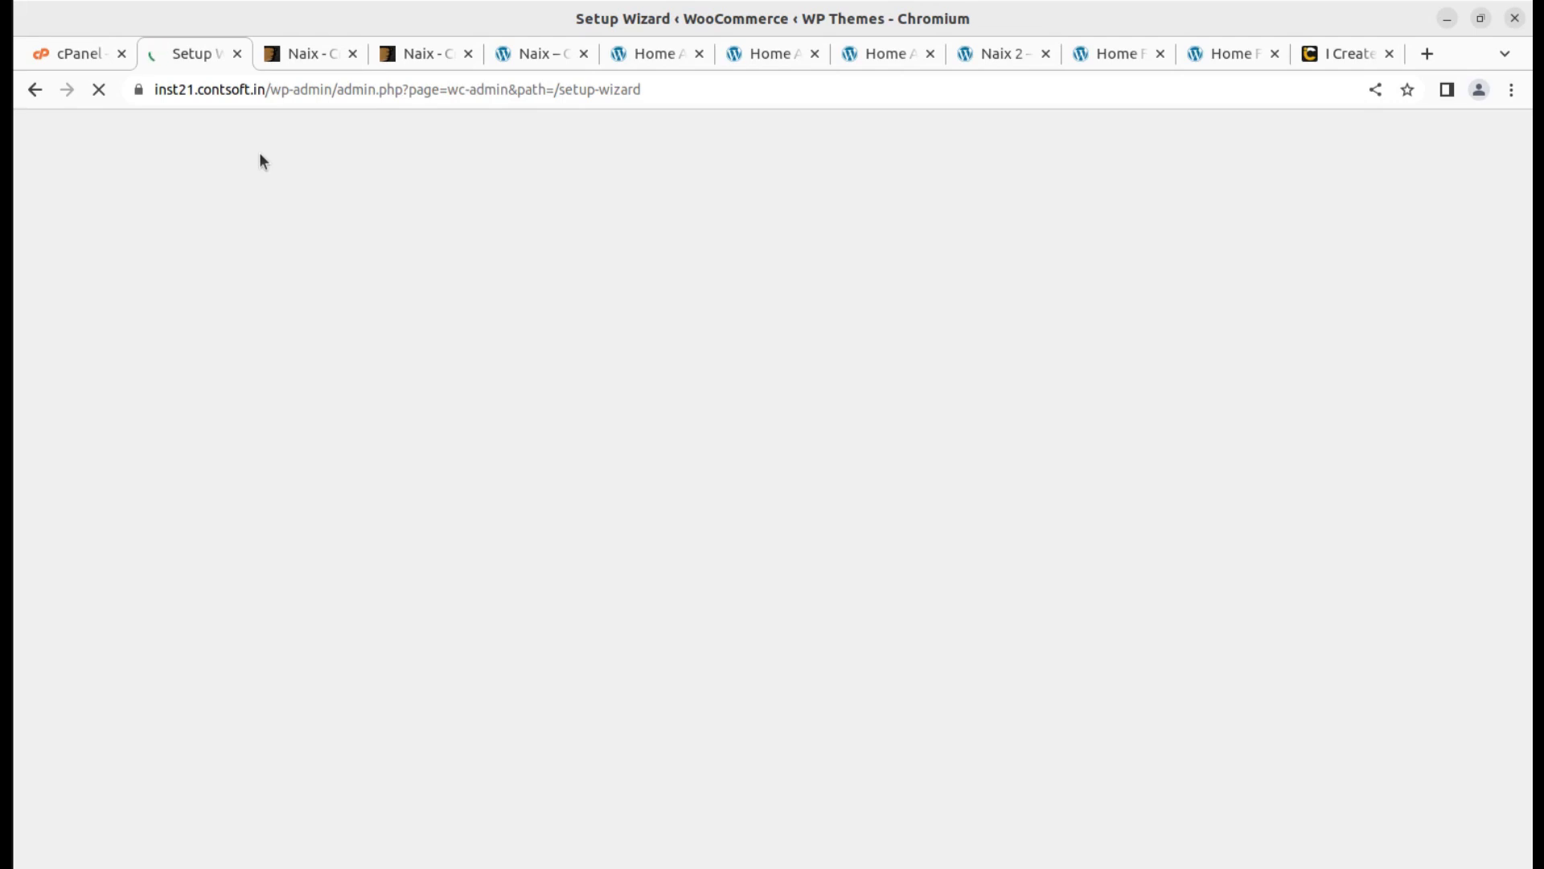
{"action": "left_click_drag", "start_coordinate": [330, 89], "coordinate": [711, 89]}
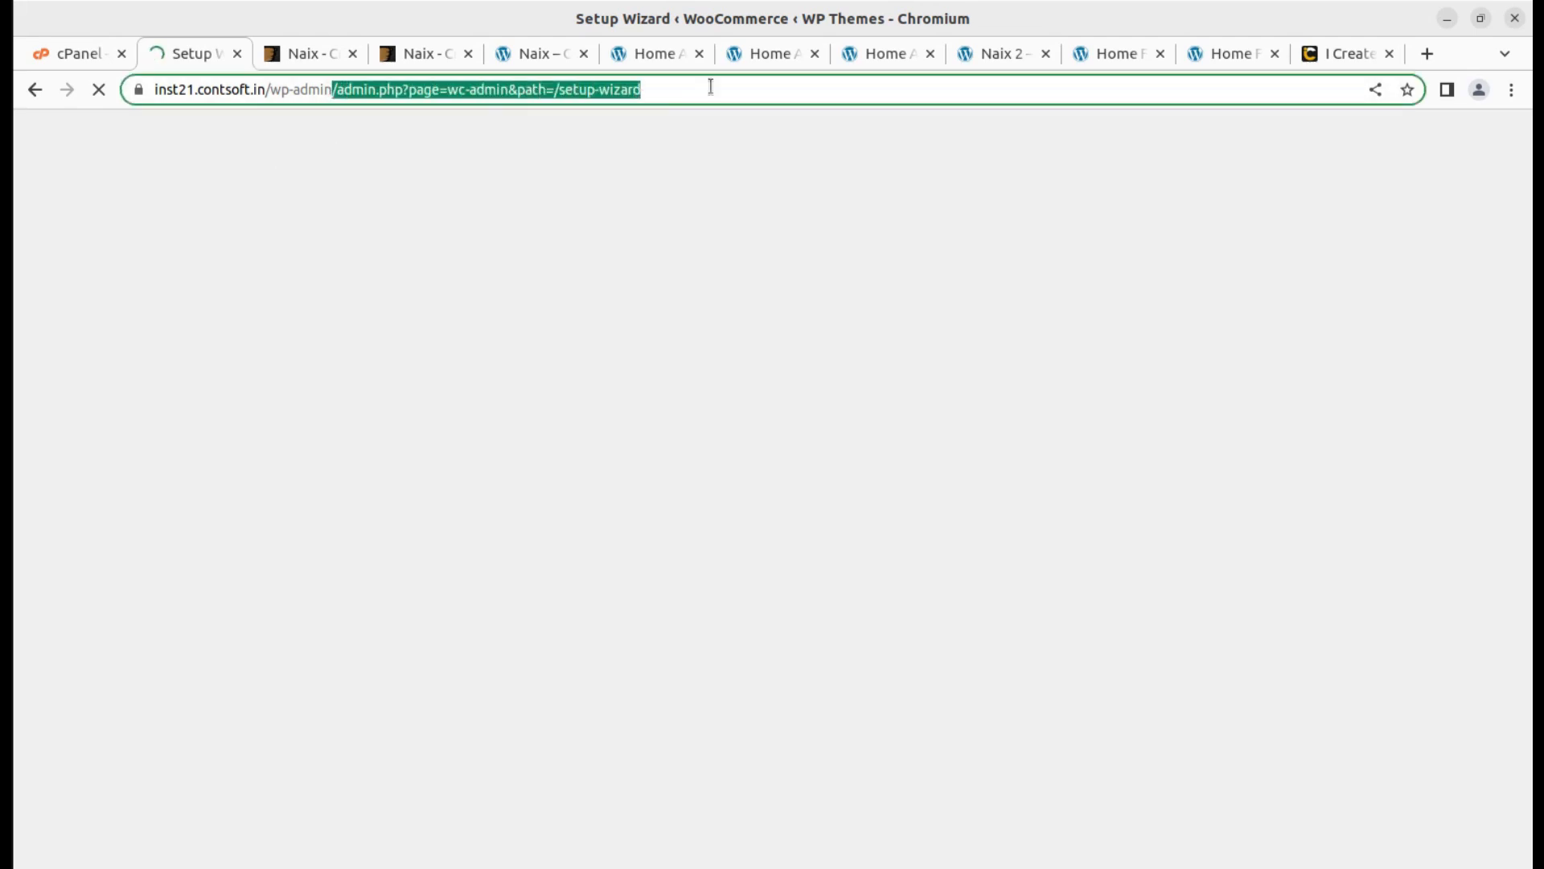
{"action": "key", "text": "BackSpace"}
{"action": "key", "text": "Return"}
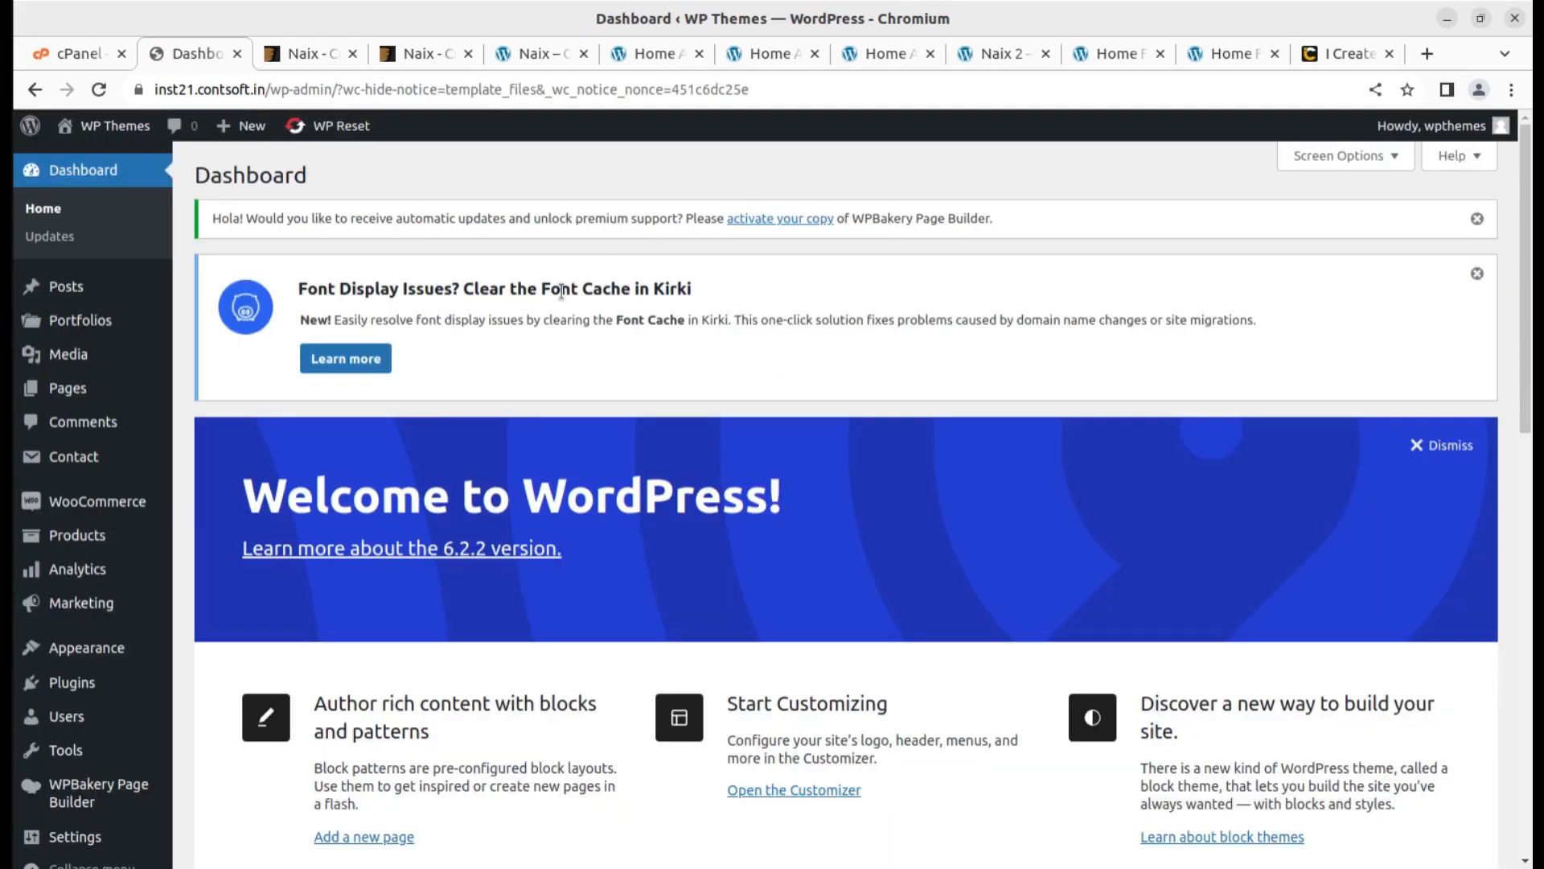
Open the live site in a separate tab and compare it with the Naix Digital Agency demo home page.
{"action": "mouse_move", "coordinate": [101, 126]}
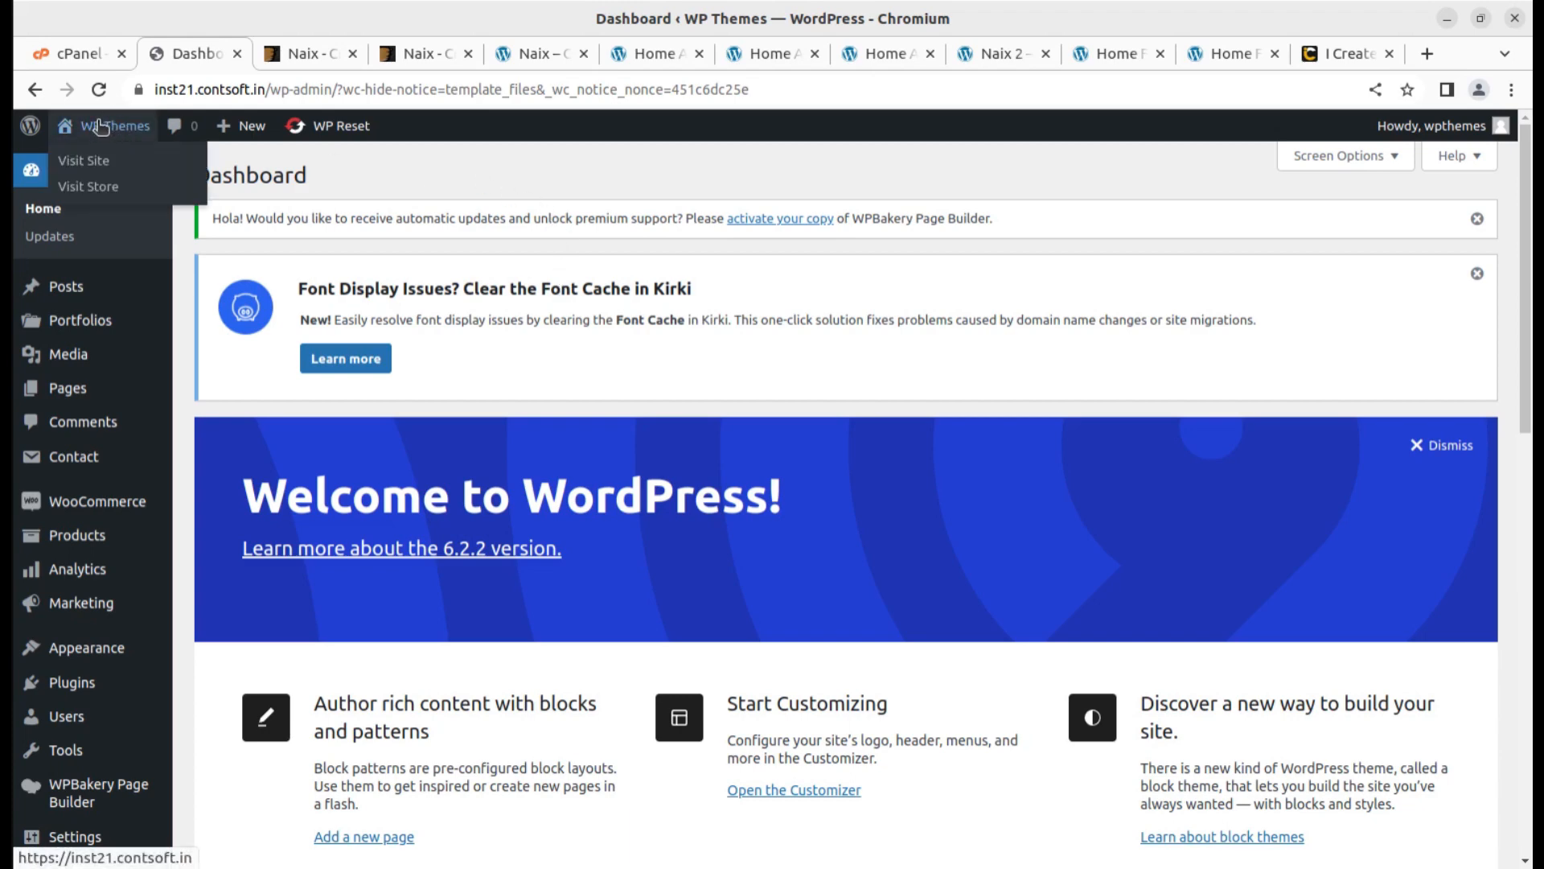
{"action": "middle_click", "coordinate": [82, 161]}
{"action": "left_click", "coordinate": [296, 58]}
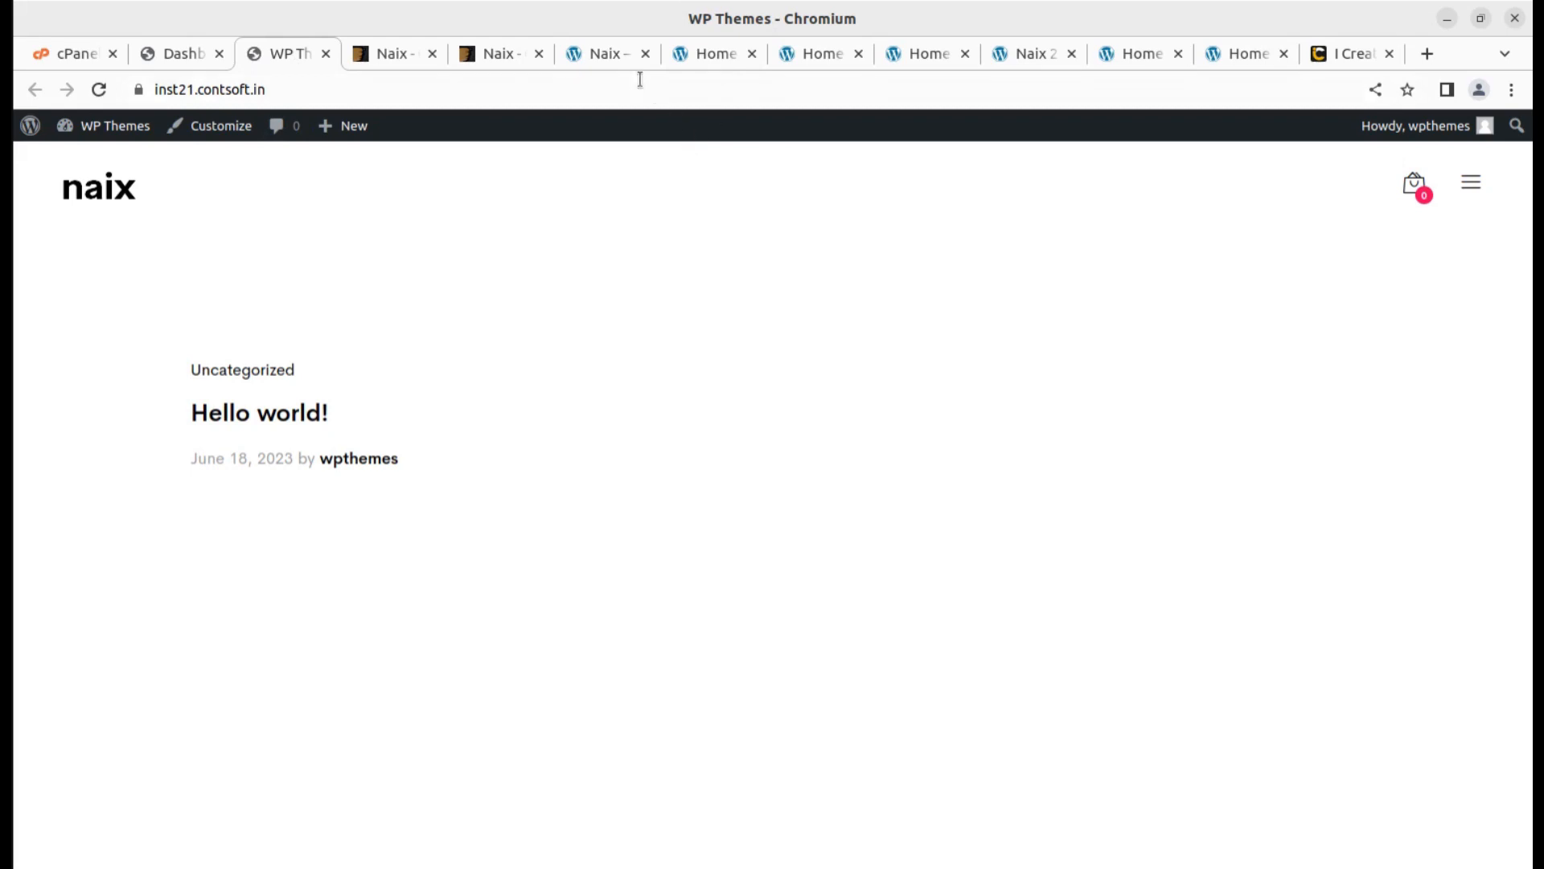
{"action": "left_click", "coordinate": [621, 57]}
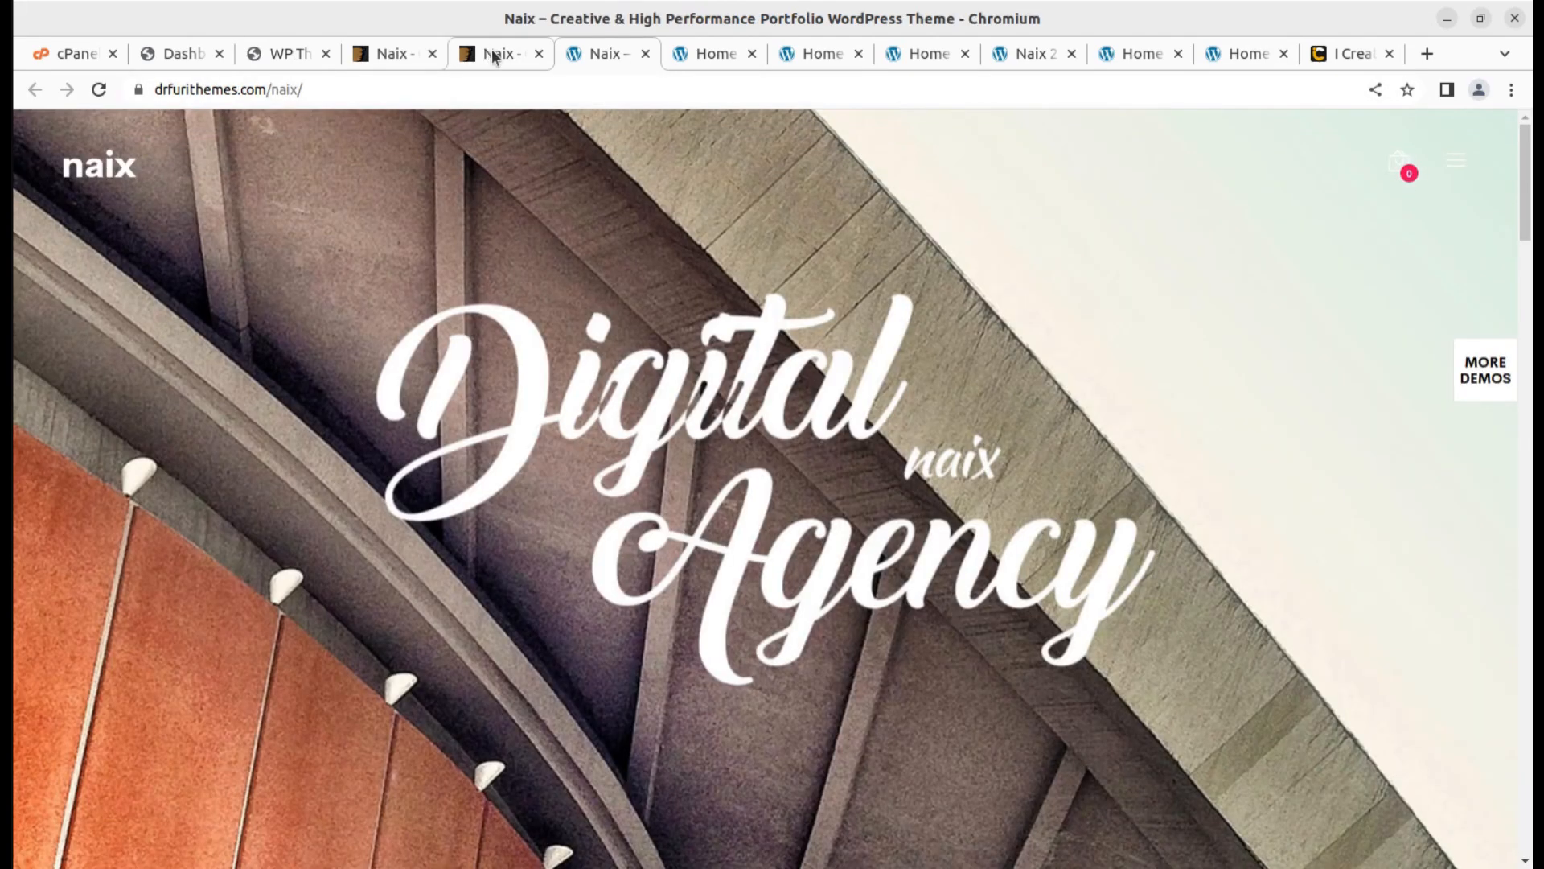
Look through the Naix demo layouts in the ThemeForest preview, then return to the live site.
{"action": "left_click", "coordinate": [494, 53]}
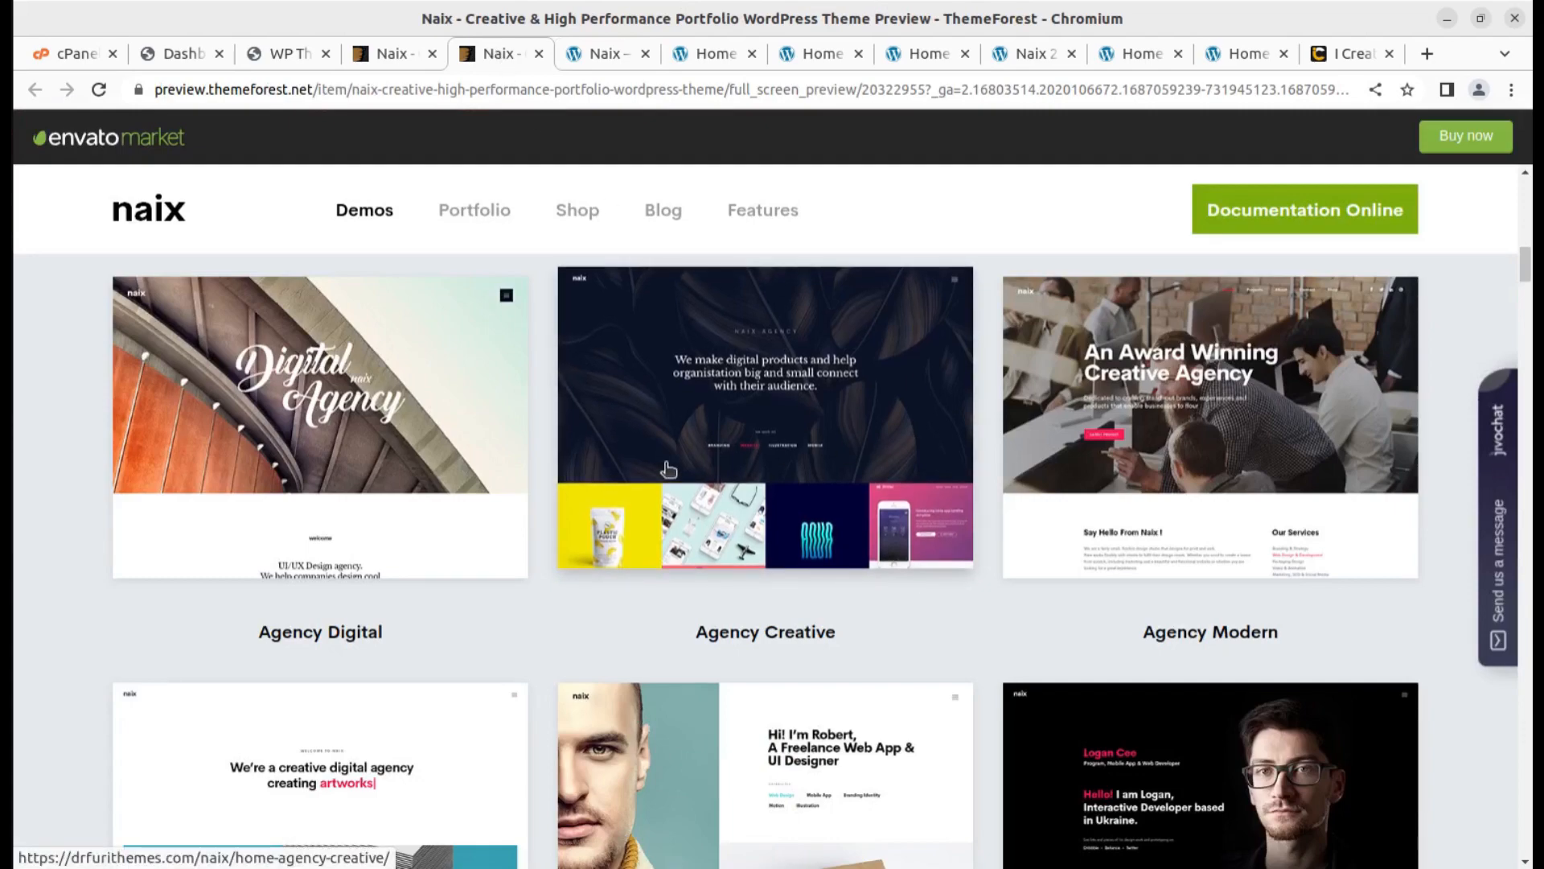
{"action": "scroll", "coordinate": [669, 469], "scroll_direction": "down", "scroll_amount": 10}
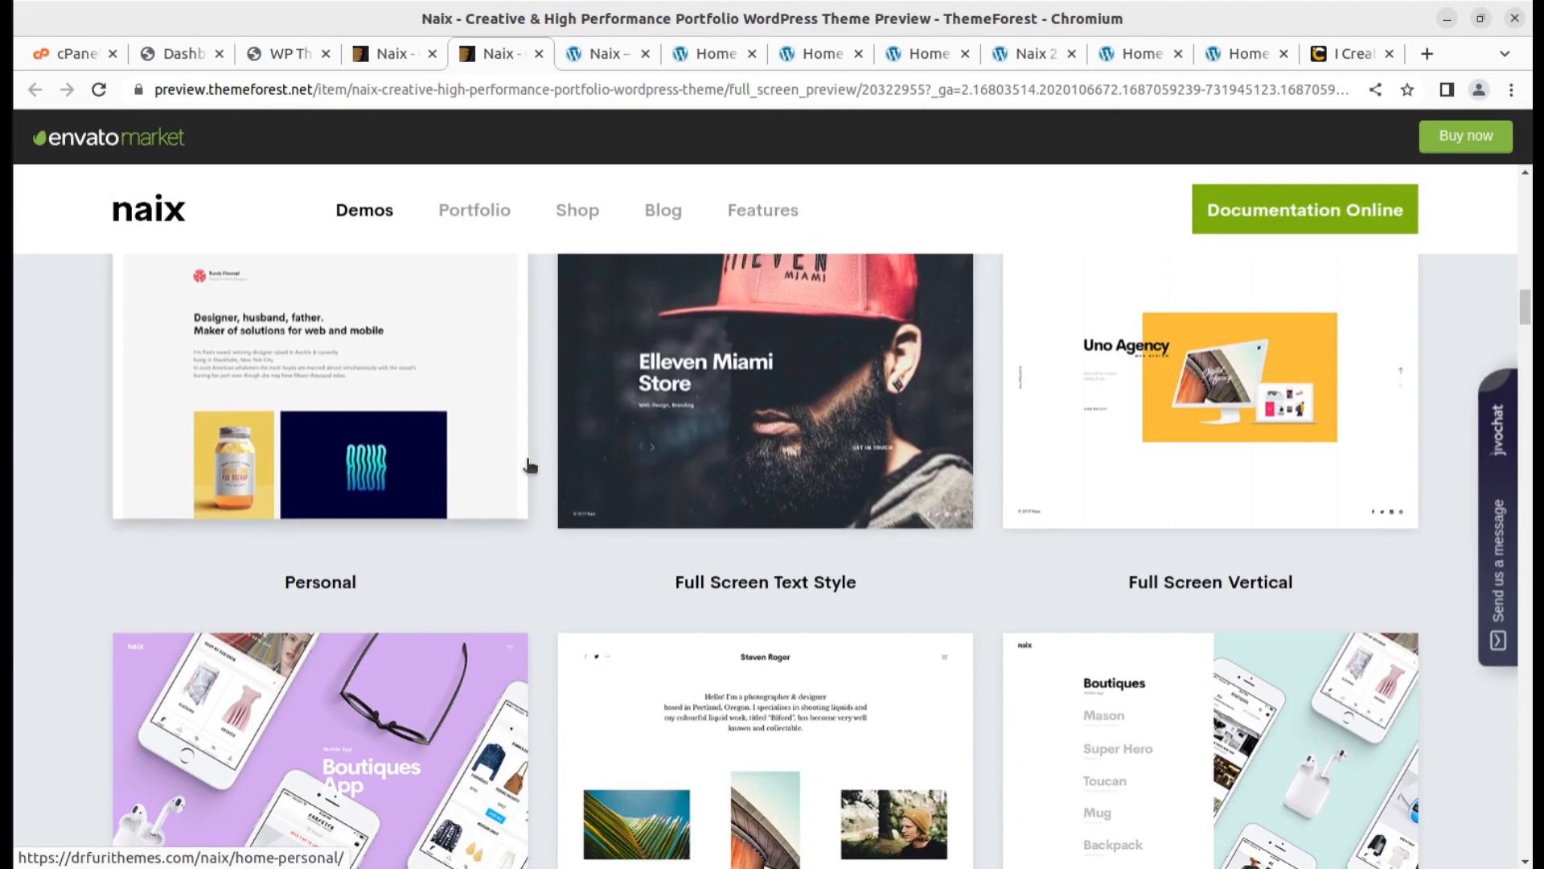
{"action": "scroll", "coordinate": [1176, 439], "scroll_direction": "down", "scroll_amount": 5}
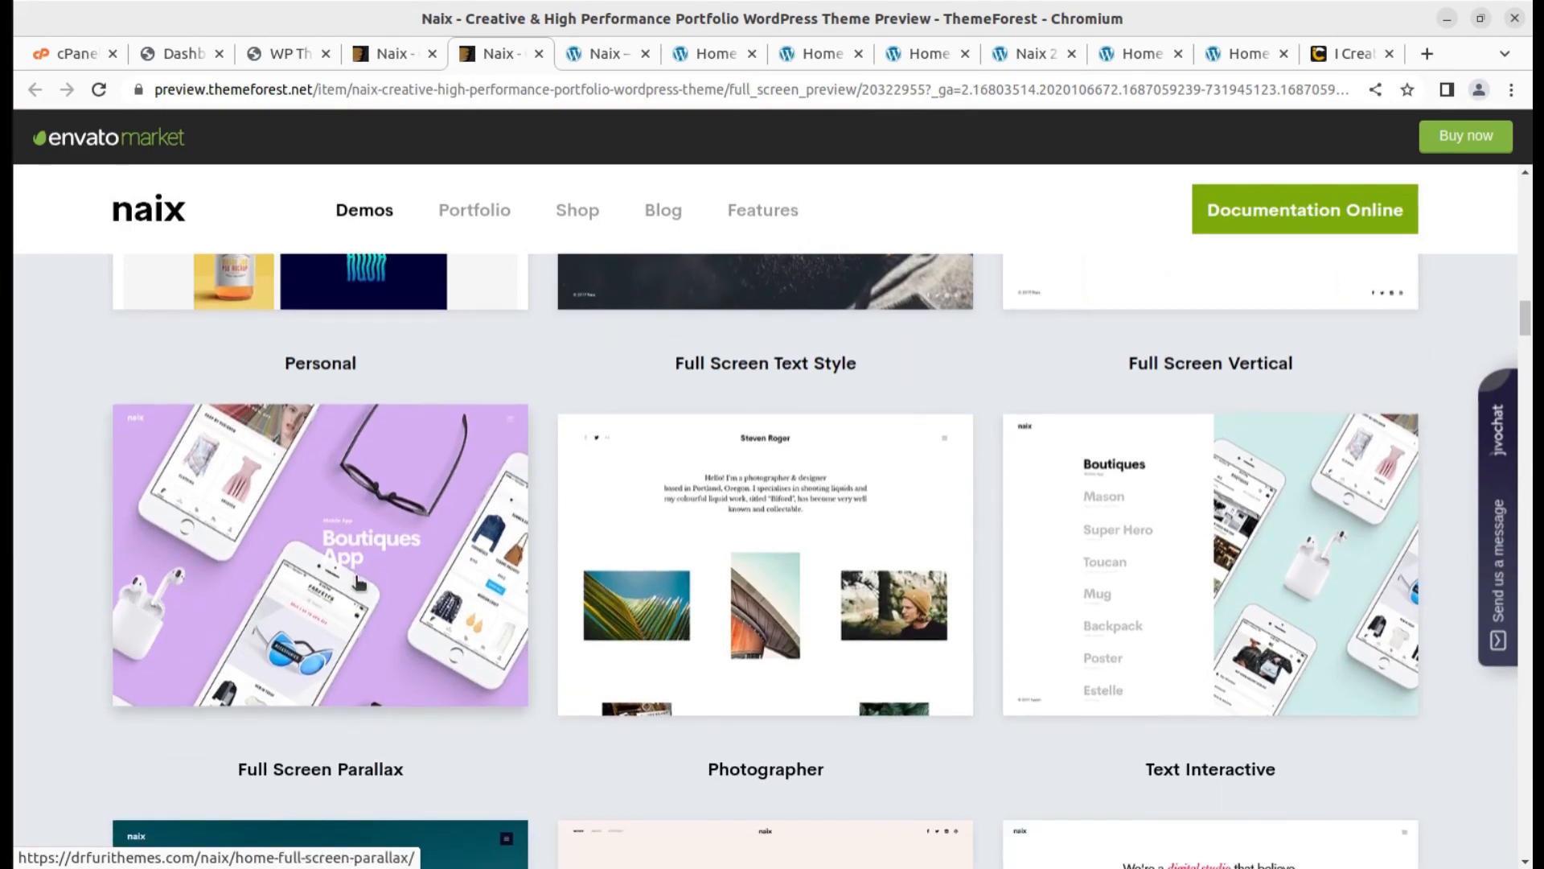
{"action": "scroll", "coordinate": [1074, 554], "scroll_direction": "down", "scroll_amount": 5}
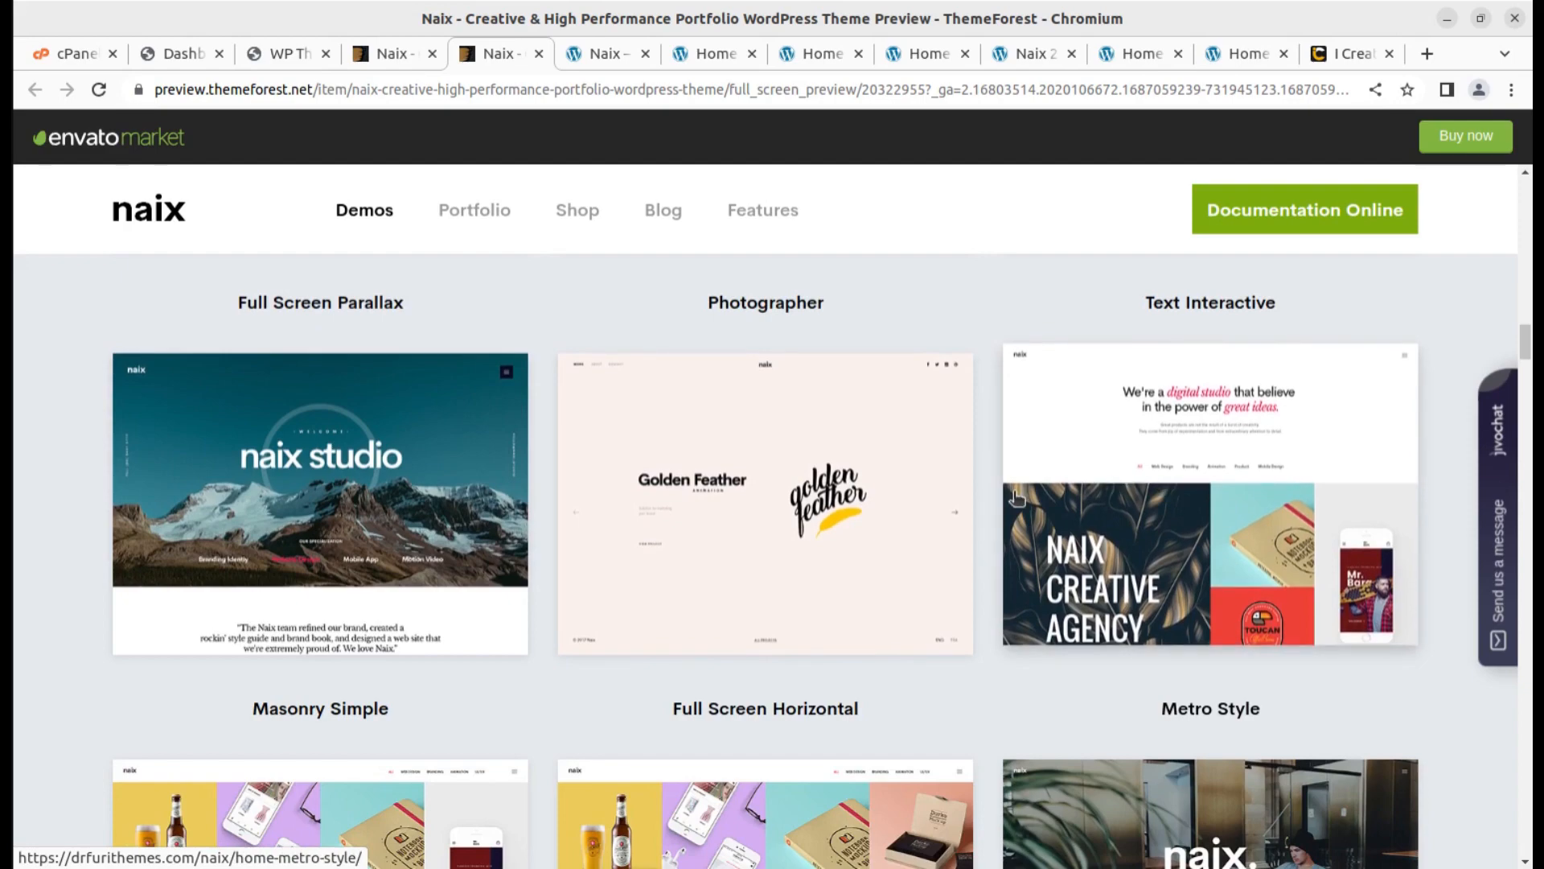
{"action": "scroll", "coordinate": [913, 502], "scroll_direction": "down", "scroll_amount": 8}
{"action": "scroll", "coordinate": [601, 504], "scroll_direction": "up", "scroll_amount": 5}
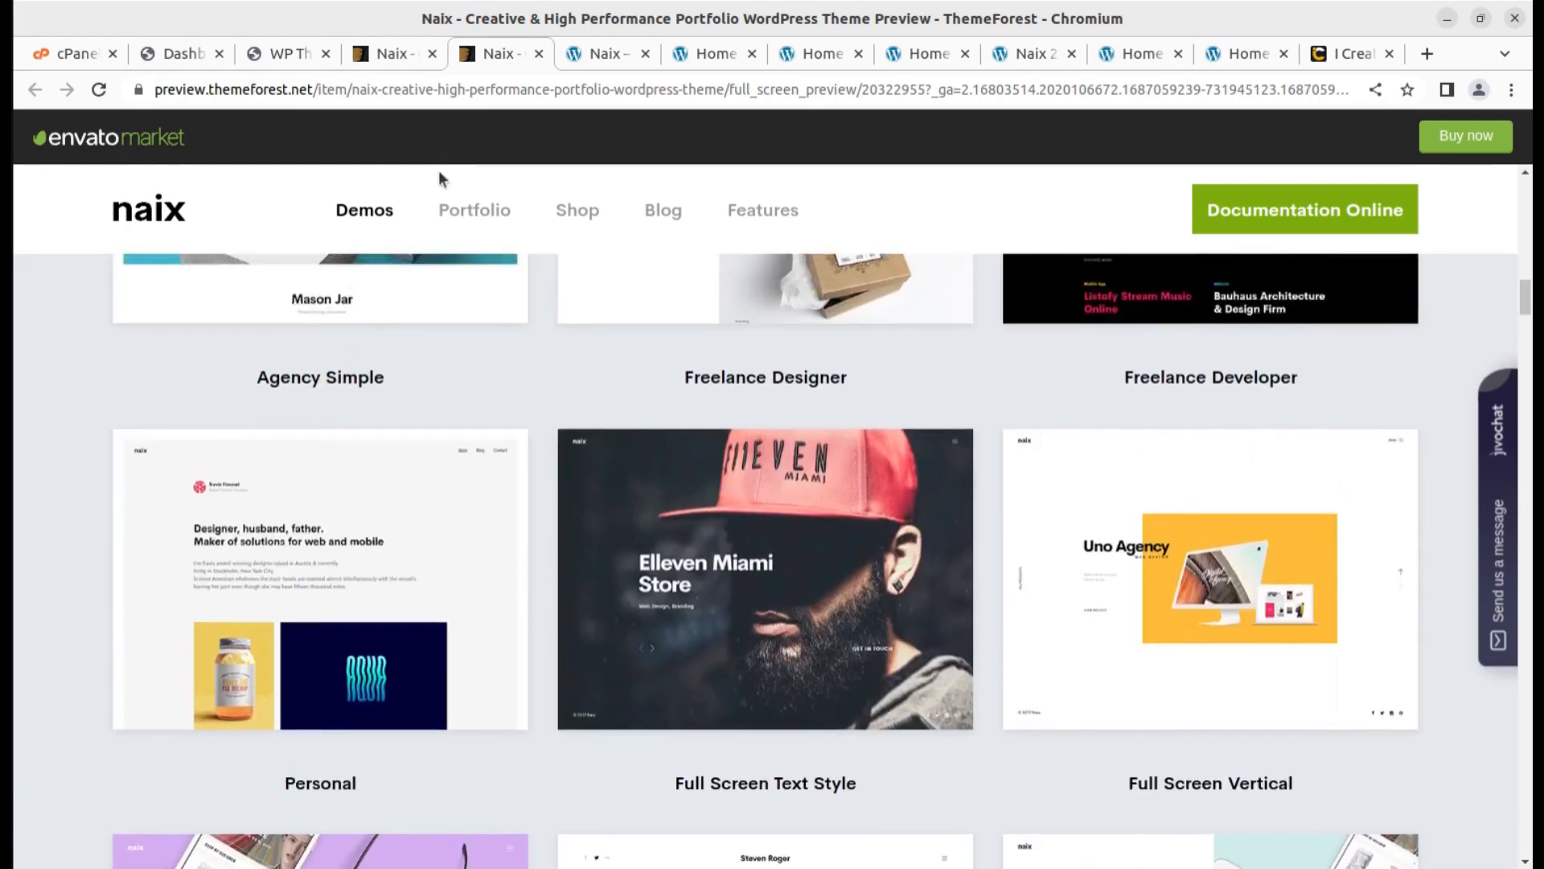
{"action": "left_click", "coordinate": [280, 63]}
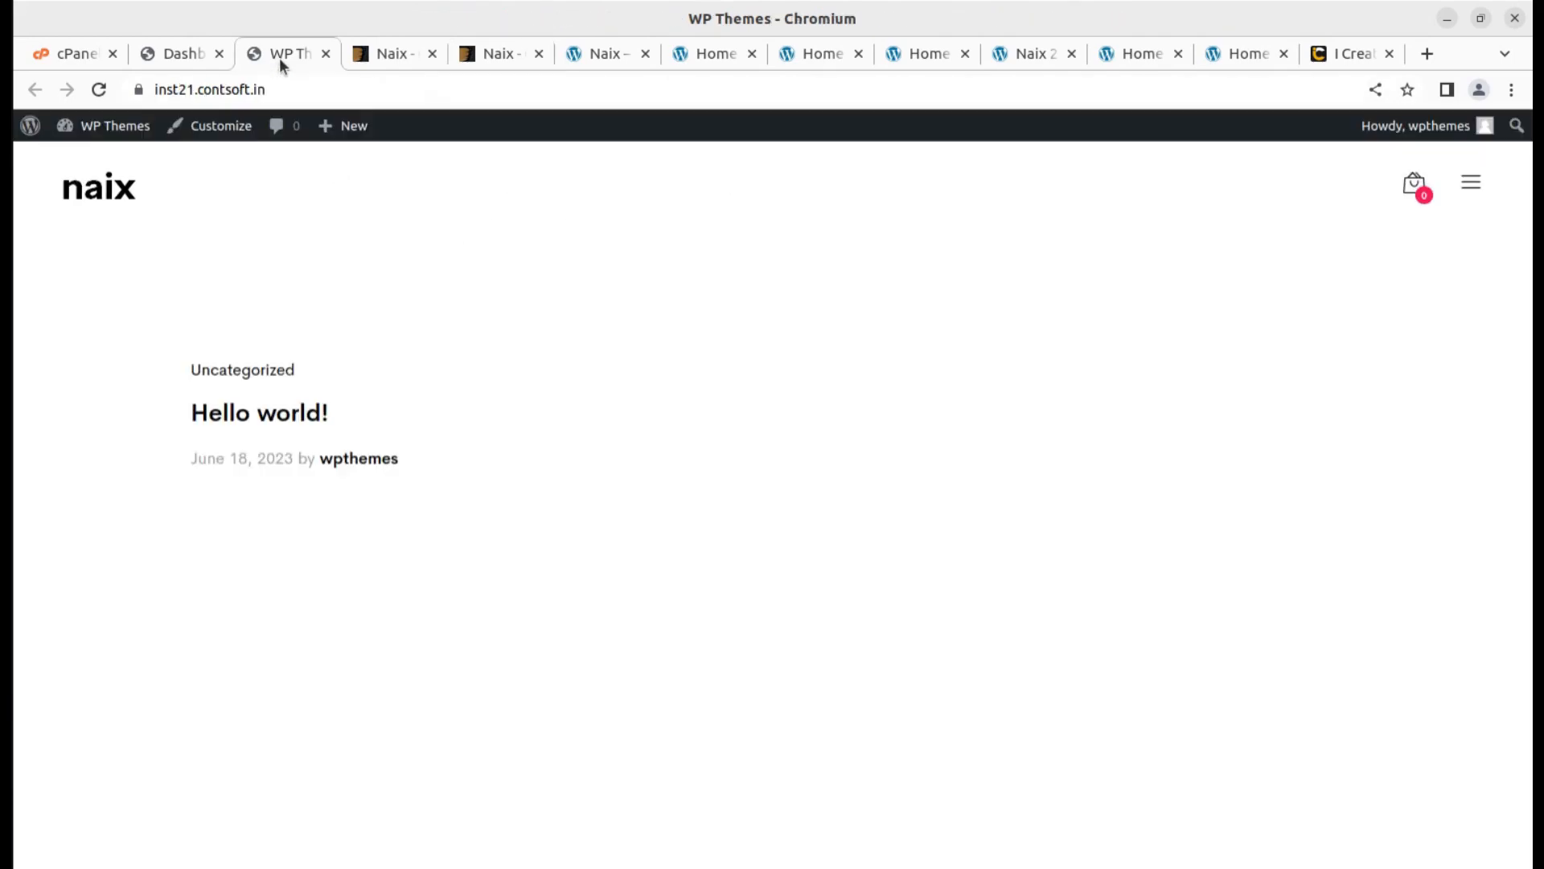
Return to the site's admin and open the form for uploading a new plugin as a zip file.
{"action": "left_click", "coordinate": [192, 53]}
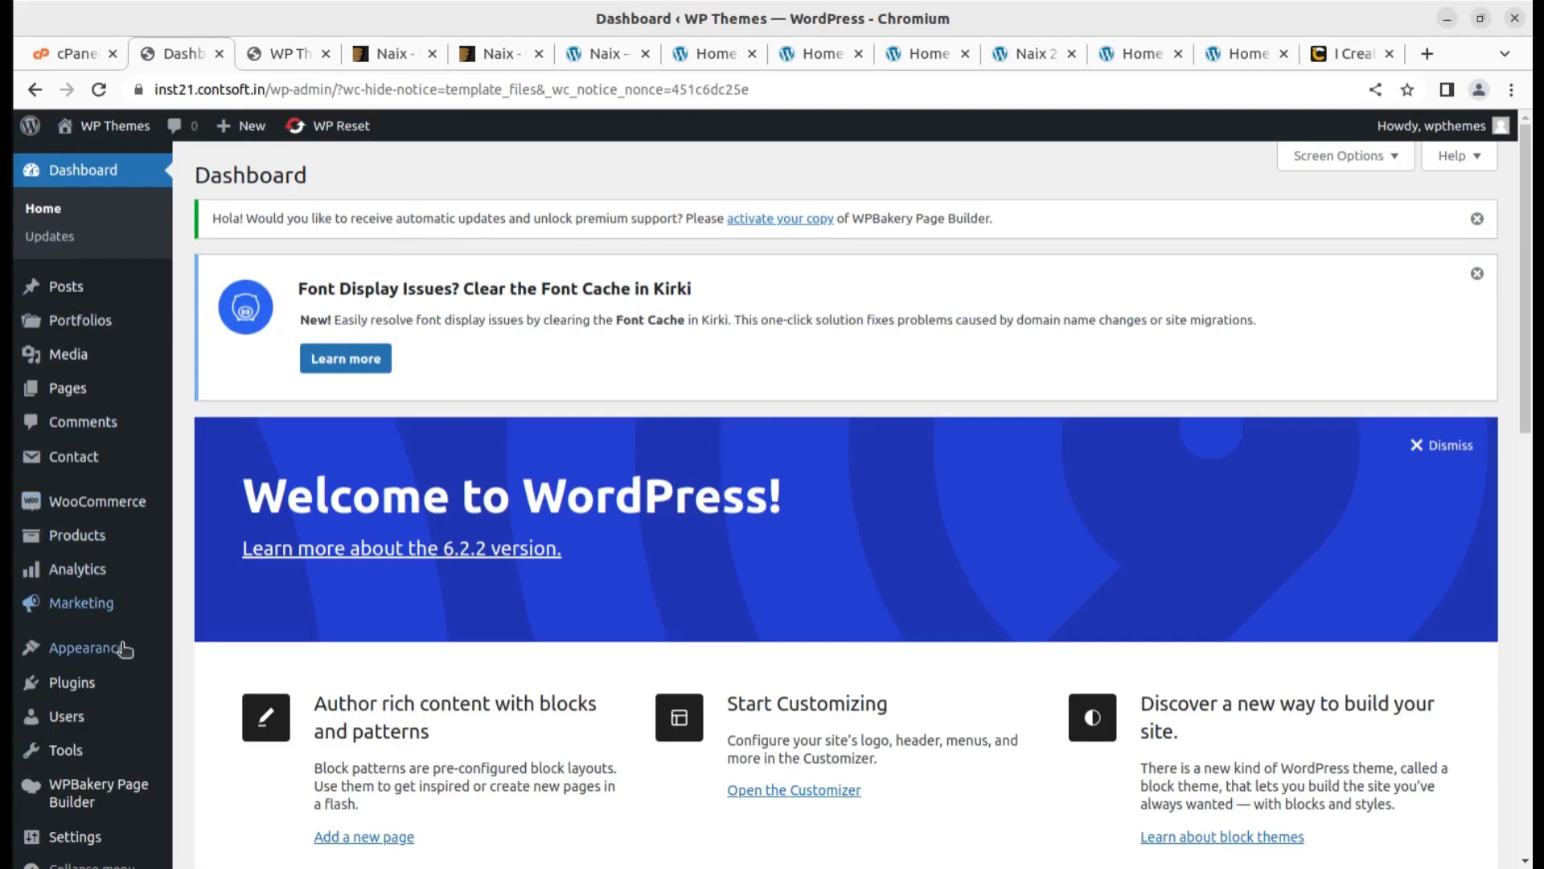
{"action": "mouse_move", "coordinate": [113, 660]}
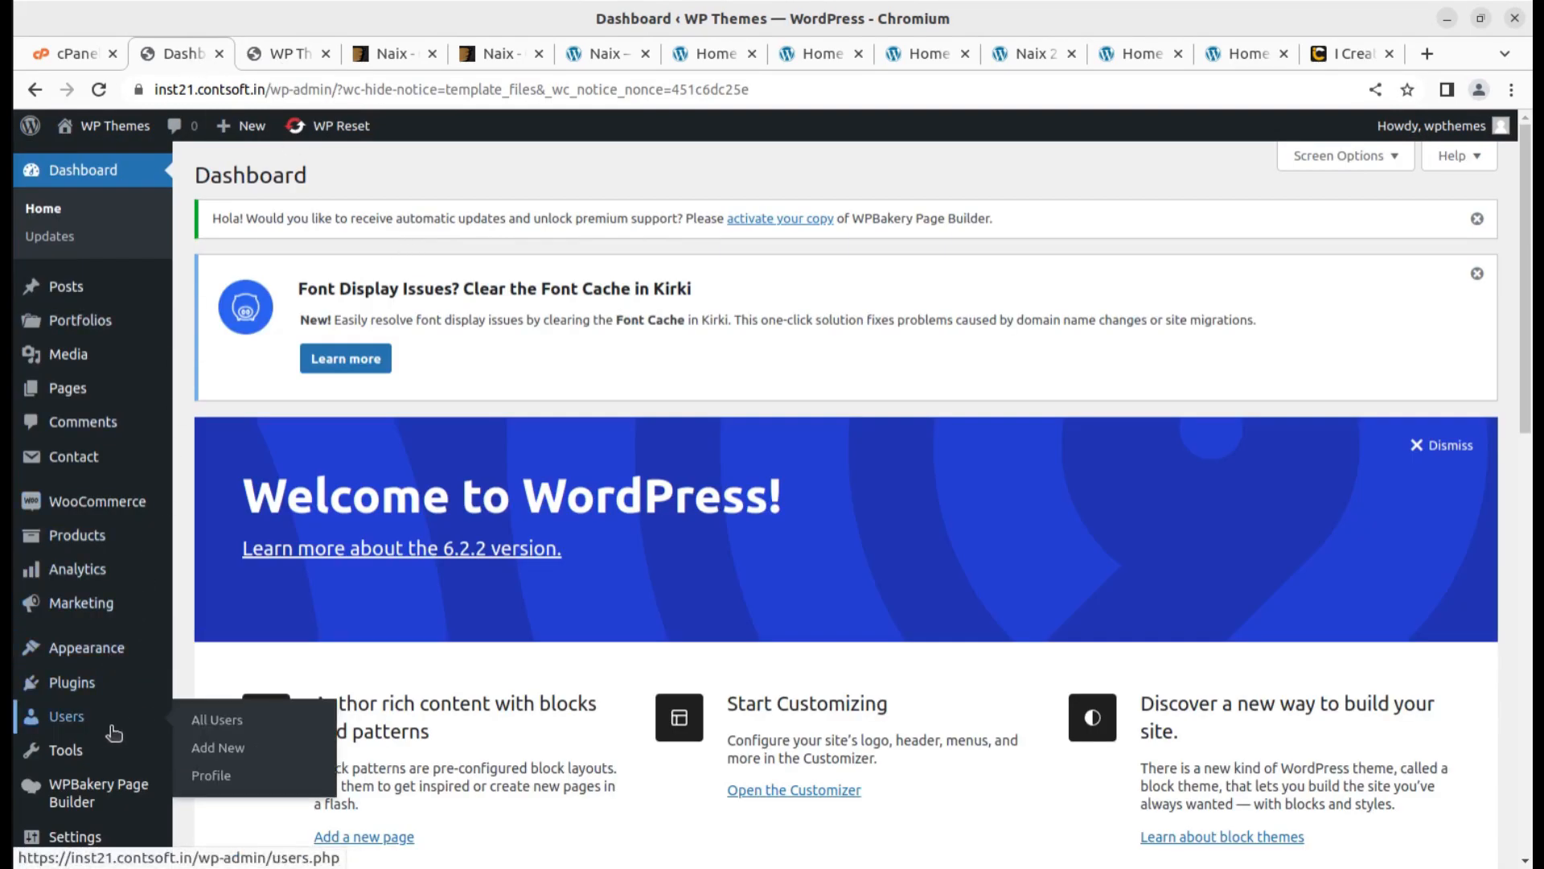
{"action": "scroll", "coordinate": [107, 727], "scroll_direction": "down", "scroll_amount": 3}
{"action": "mouse_move", "coordinate": [81, 814]}
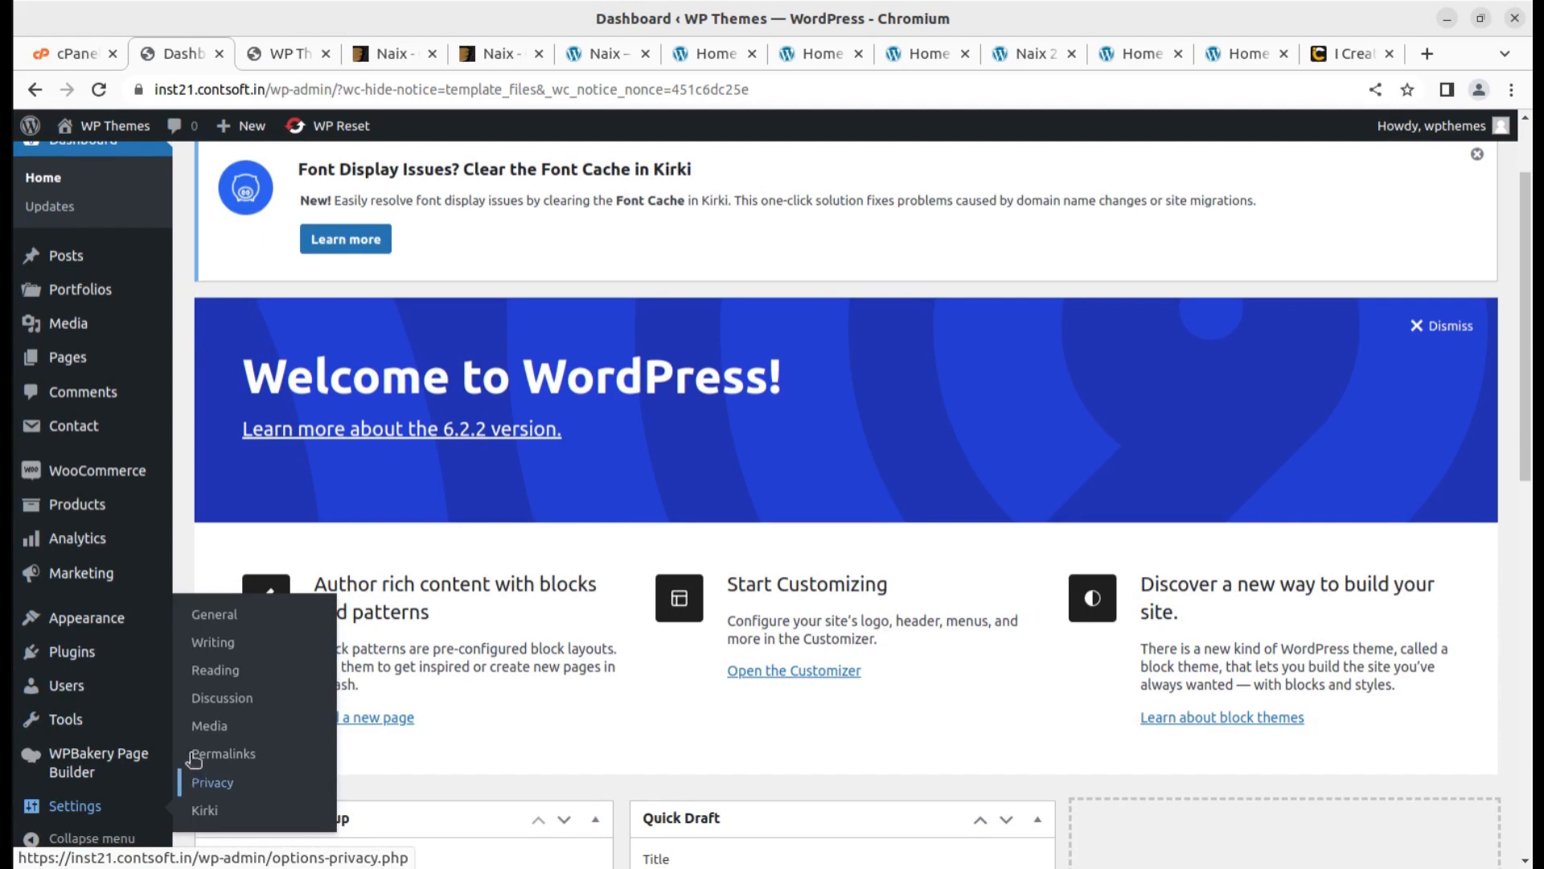
{"action": "mouse_move", "coordinate": [99, 631]}
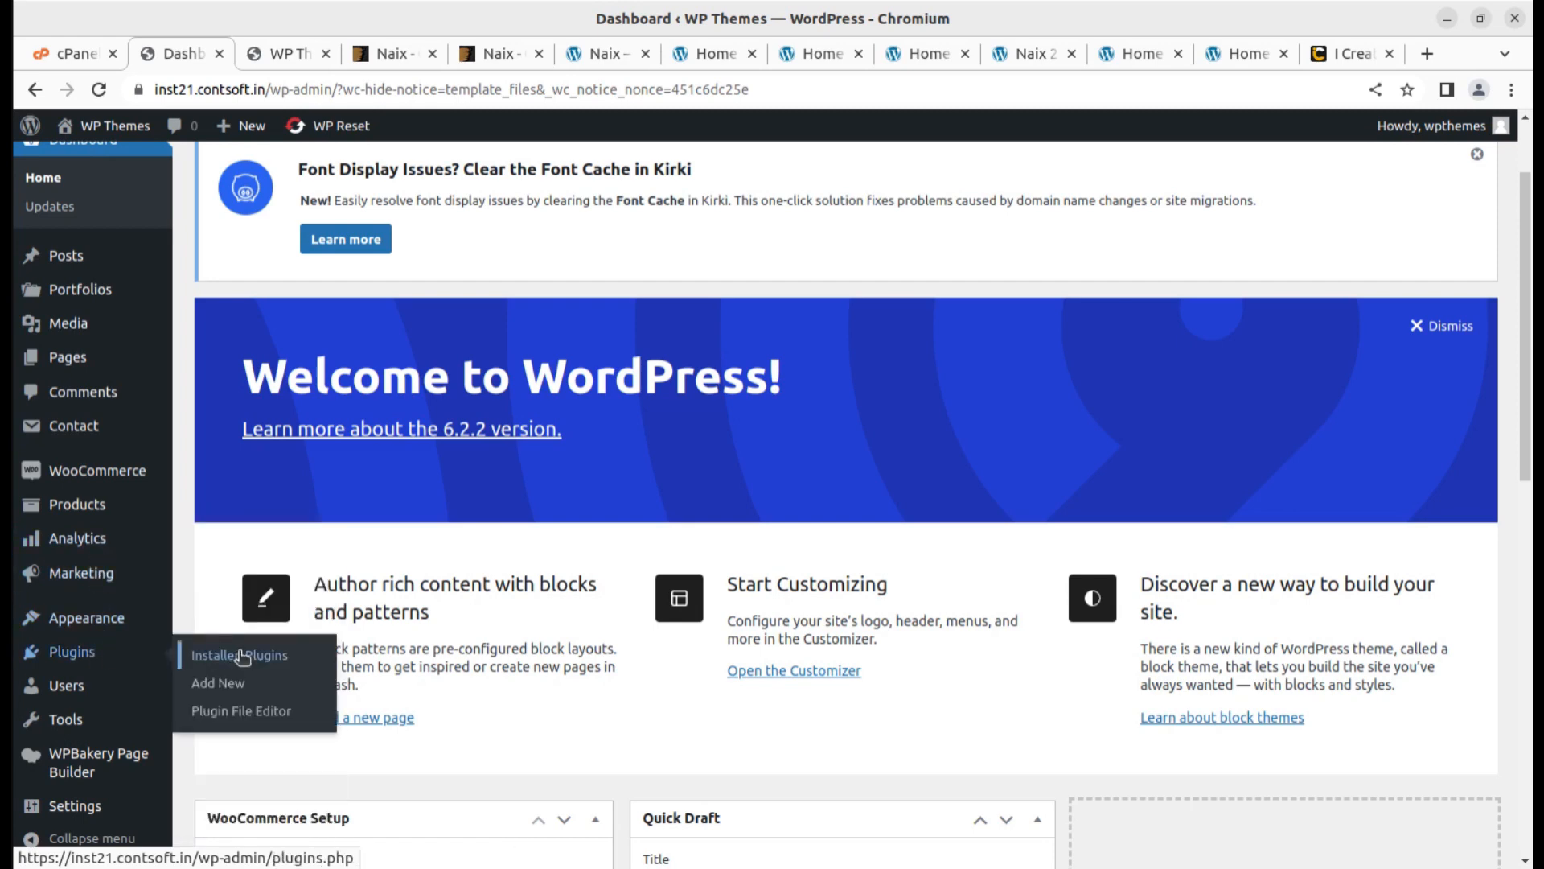
{"action": "left_click", "coordinate": [217, 692]}
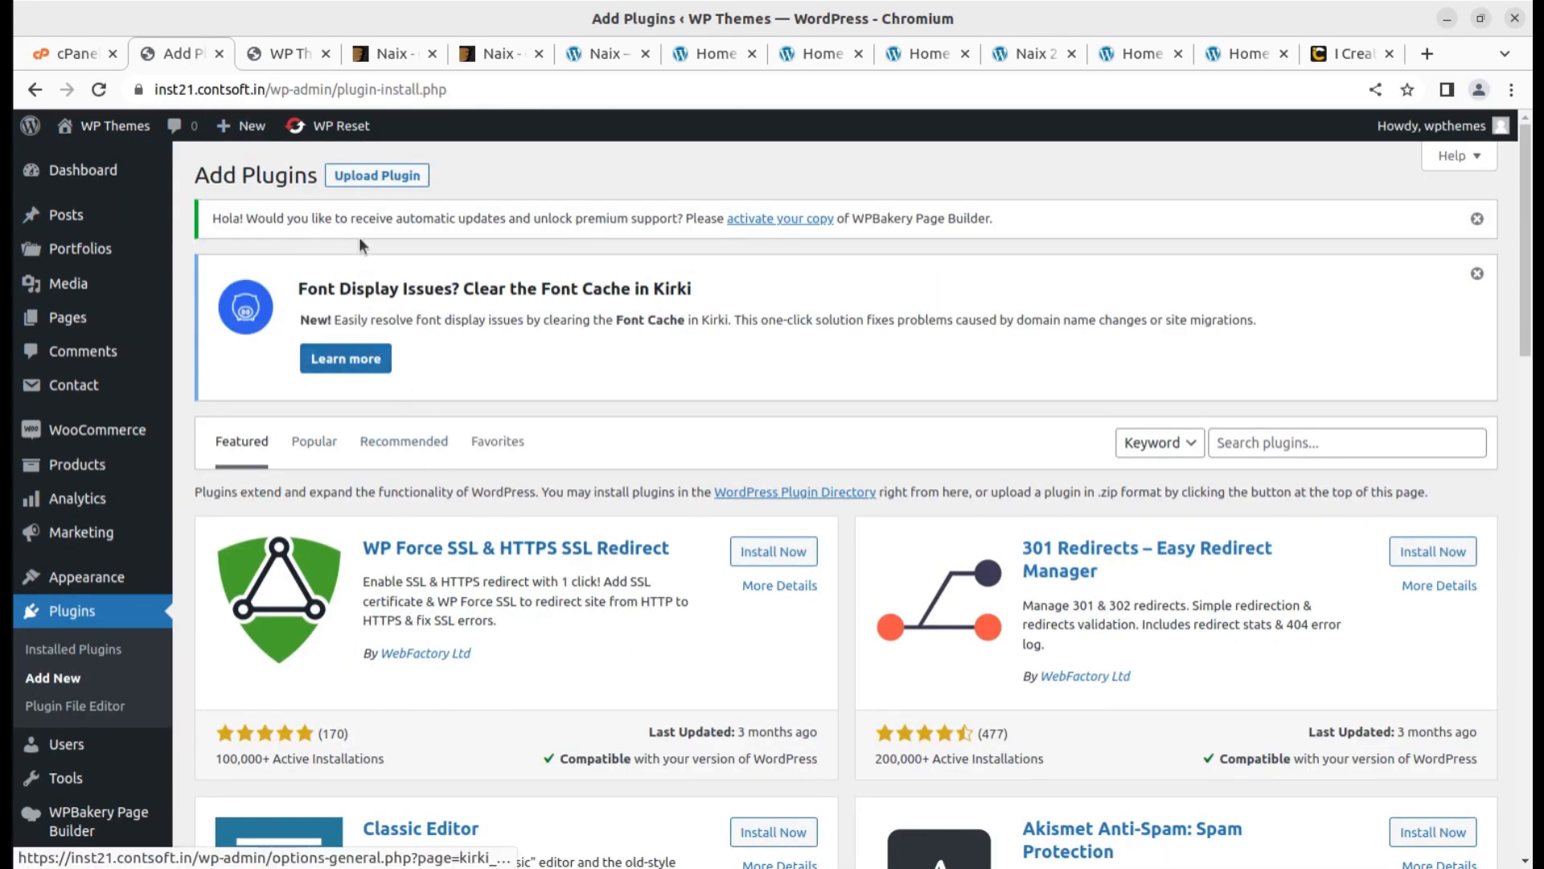
{"action": "left_click", "coordinate": [377, 175]}
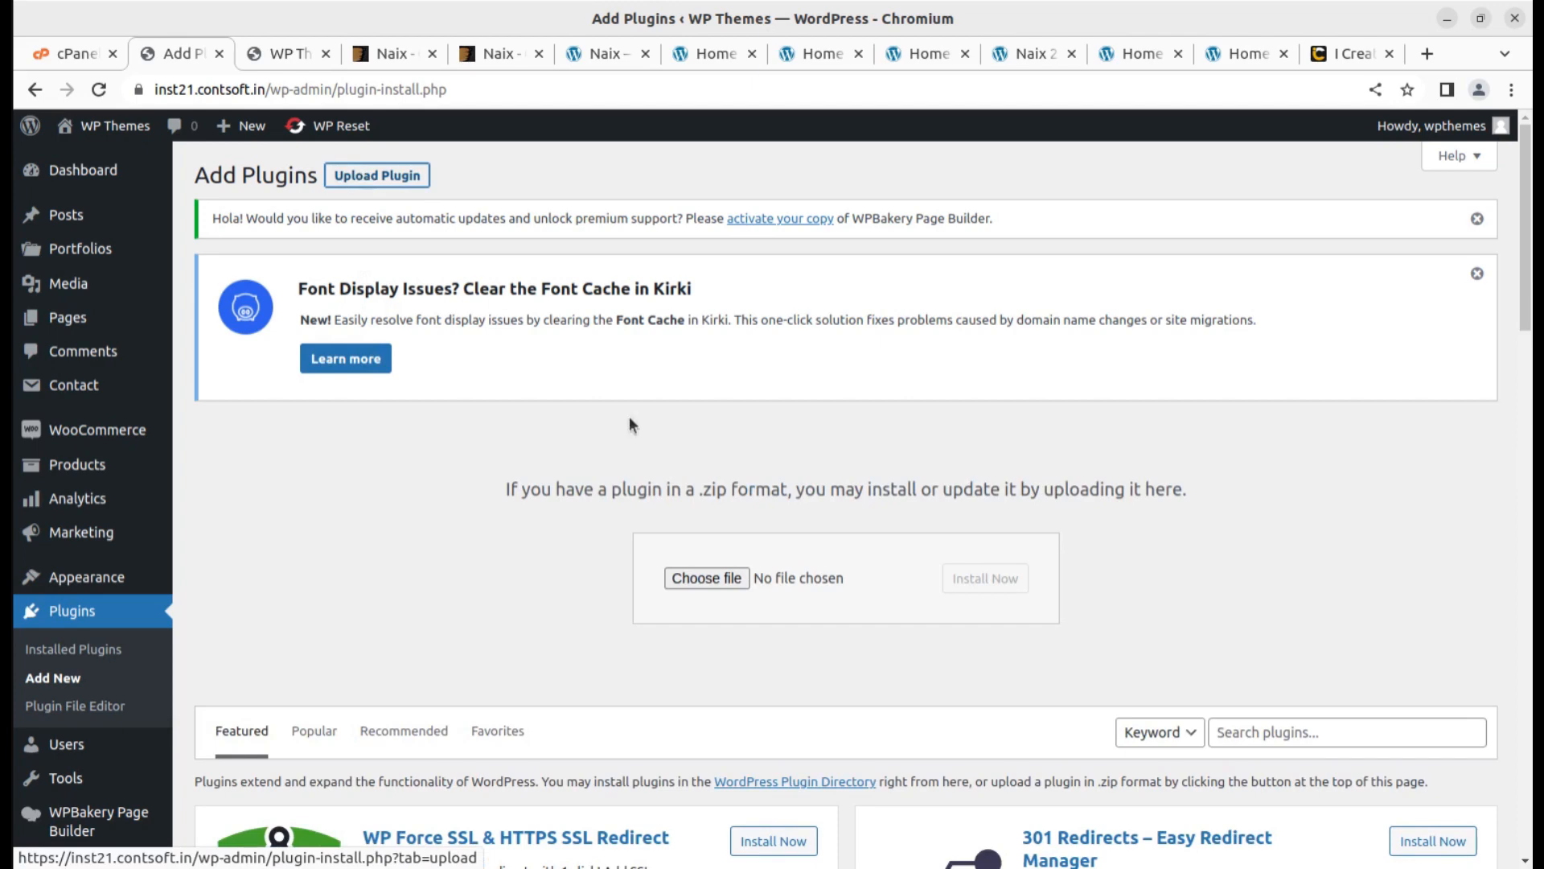
Choose soo-demo-importer.zip from the Plugins folder inside Downloads/Naix_v1.5.0 as the plugin file to upload.
{"action": "left_click", "coordinate": [715, 573]}
{"action": "left_click", "coordinate": [422, 354]}
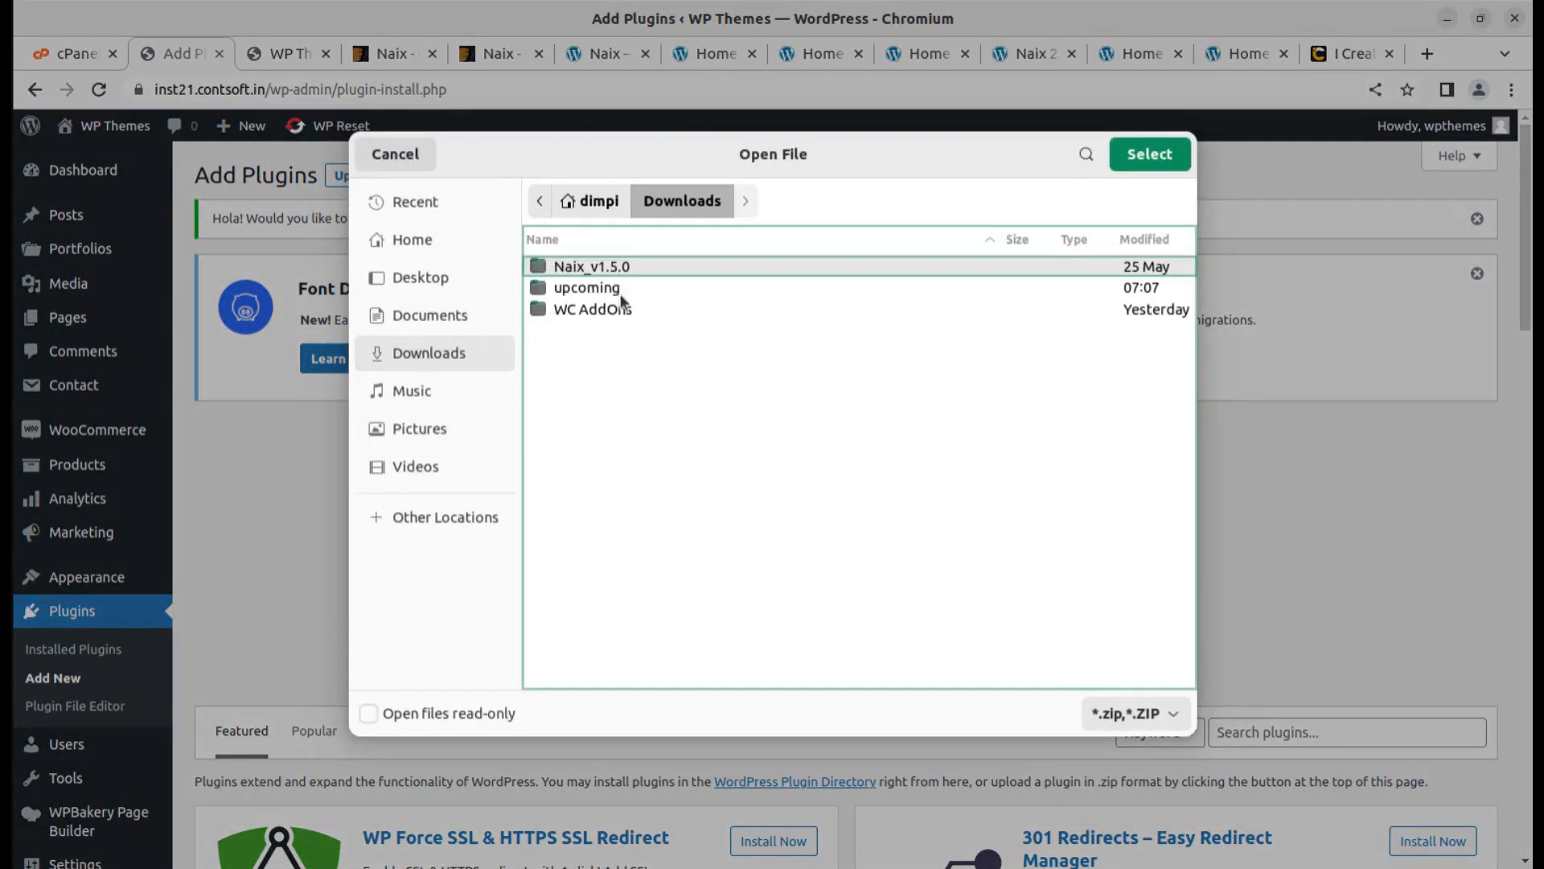
{"action": "double_click", "coordinate": [636, 266]}
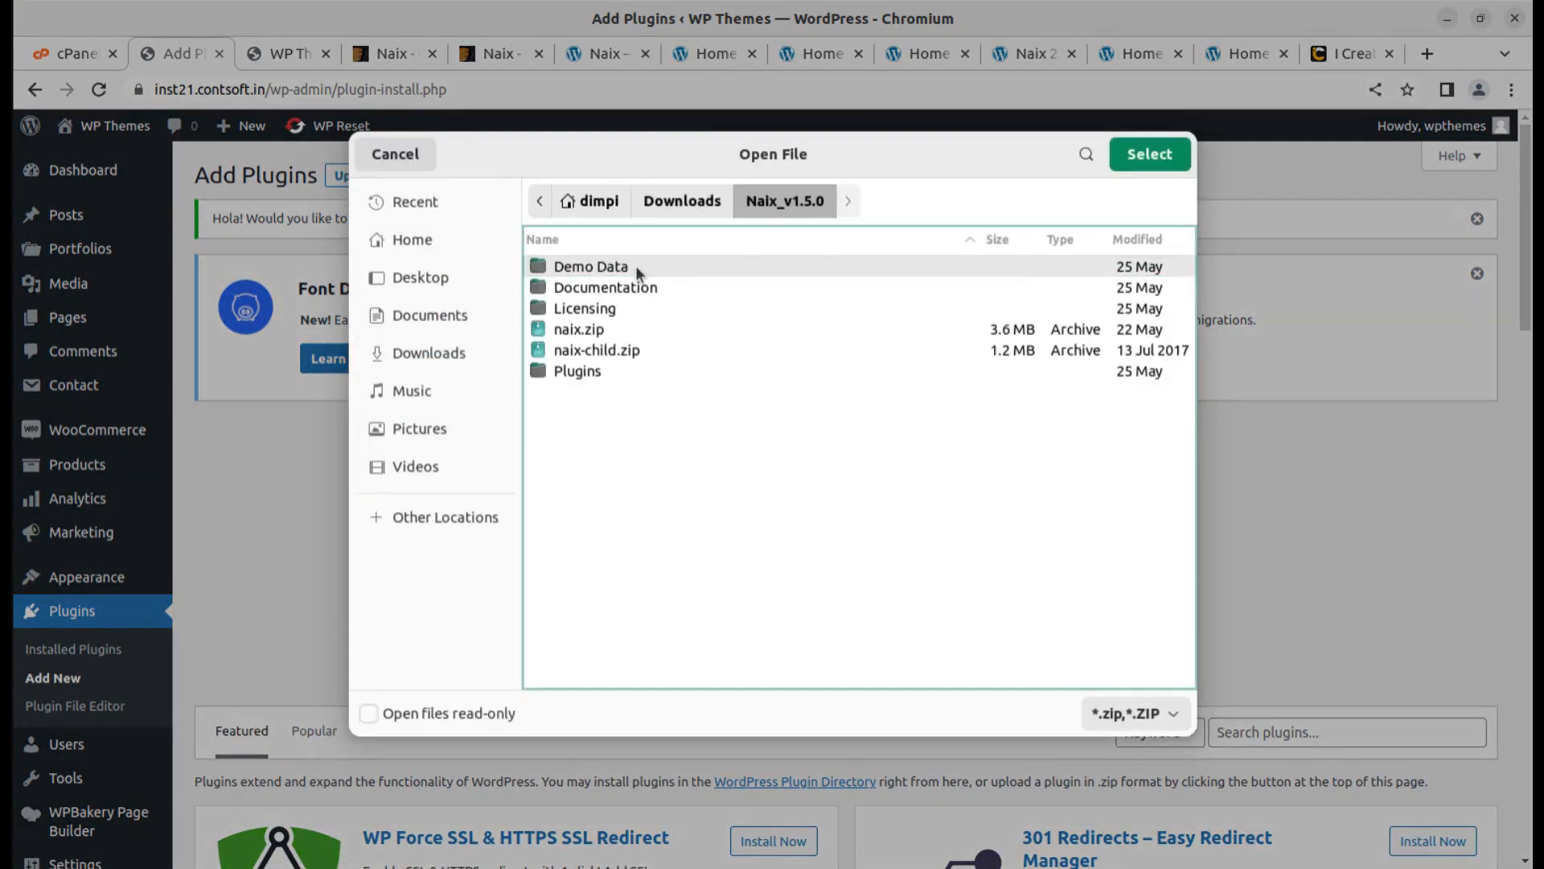
{"action": "double_click", "coordinate": [627, 370]}
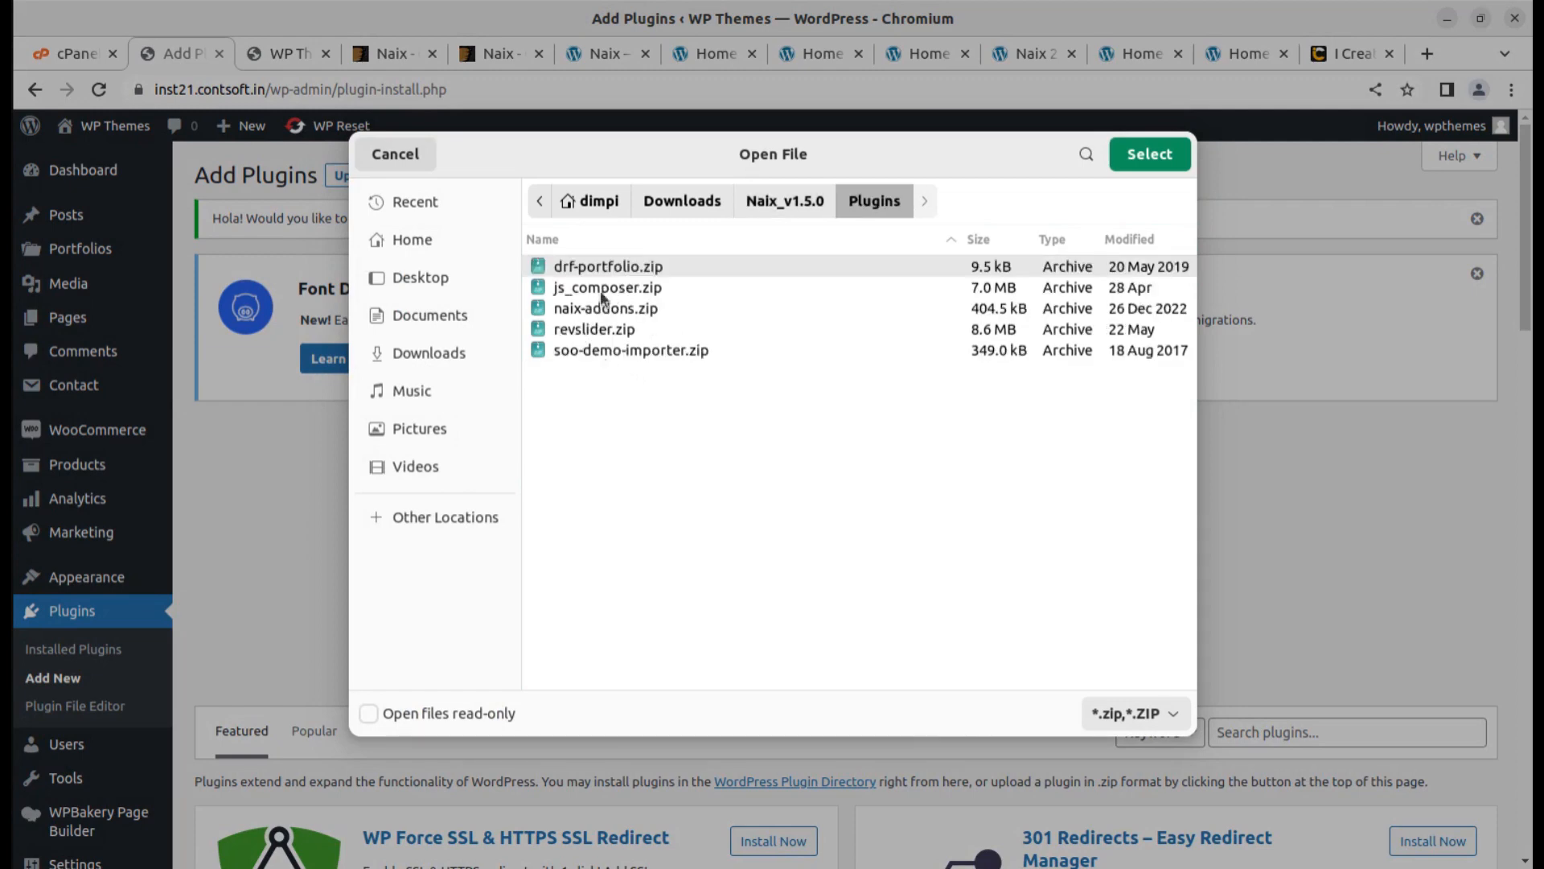
{"action": "left_click", "coordinate": [621, 354]}
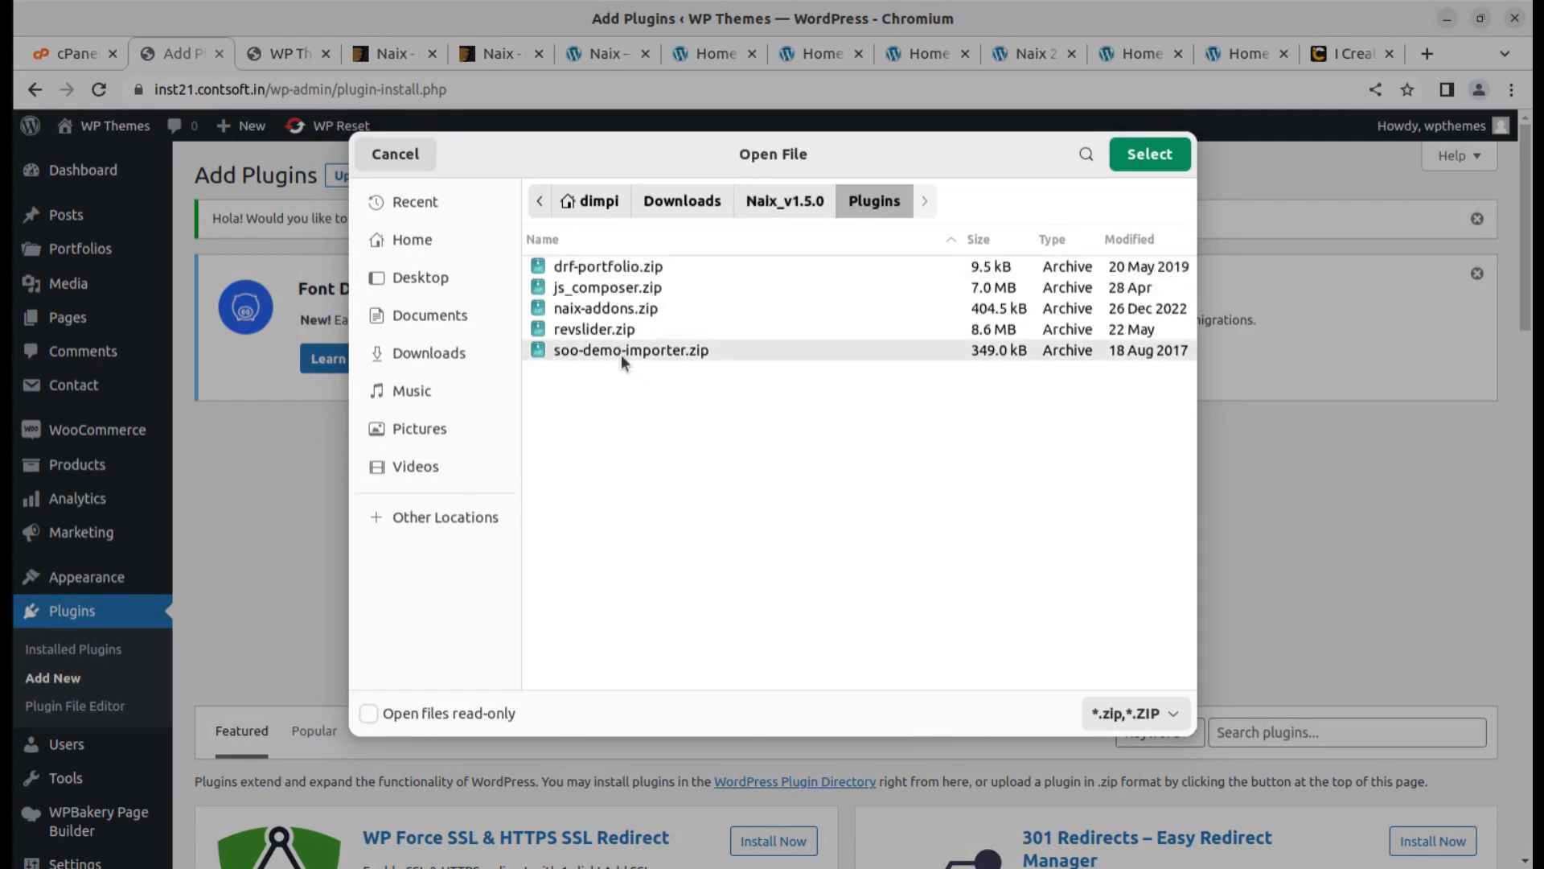
{"action": "left_click", "coordinate": [1140, 161]}
Install the chosen demo importer plugin, activate it and check it in the installed plugins list.
{"action": "left_click", "coordinate": [970, 584]}
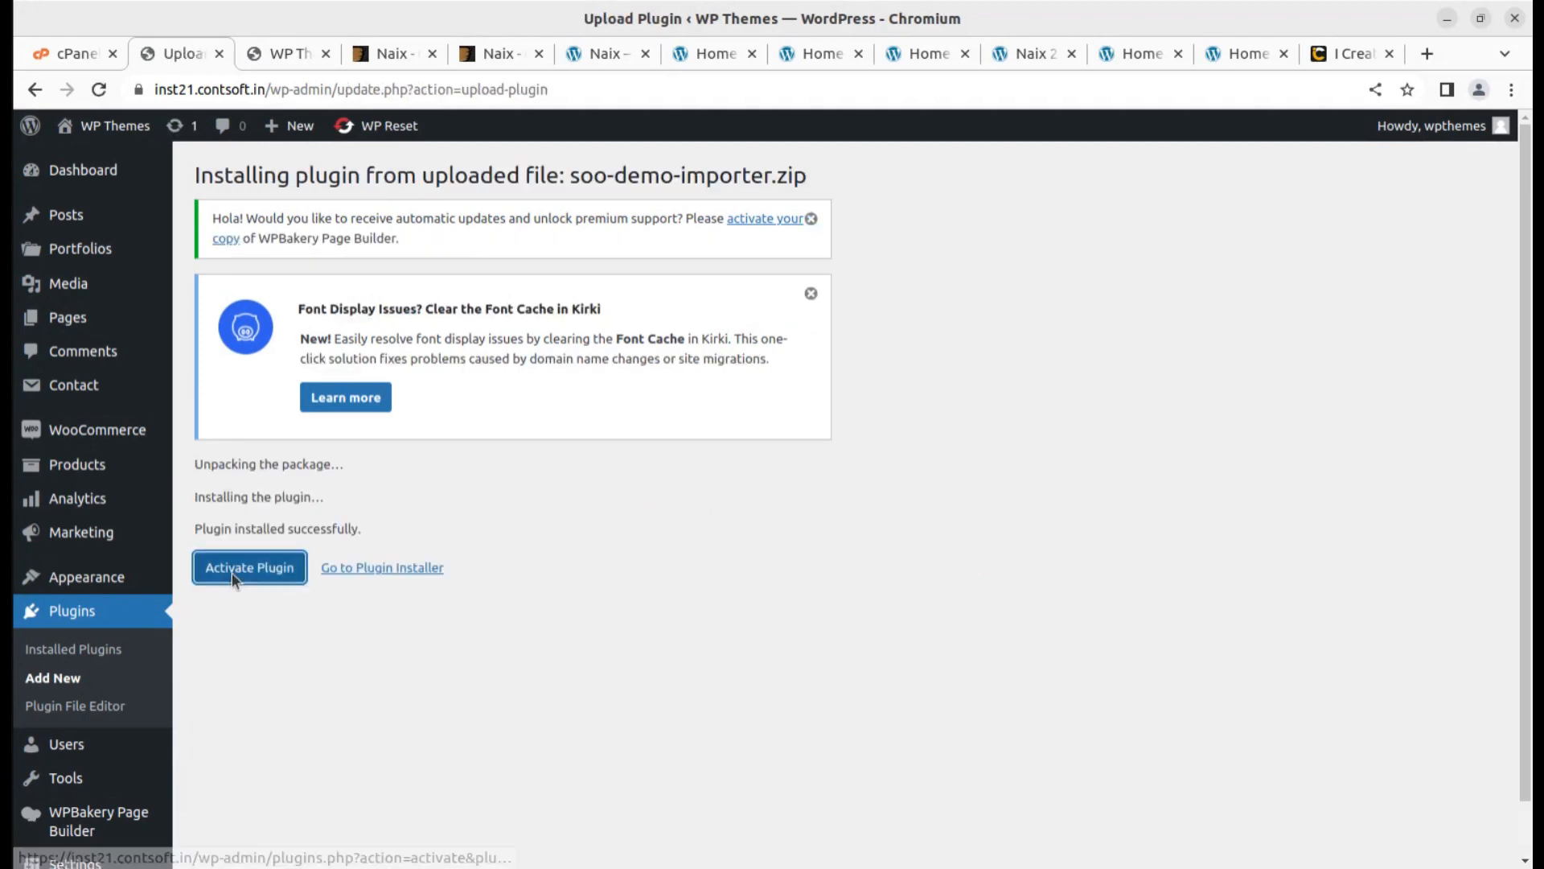
{"action": "left_click", "coordinate": [235, 576]}
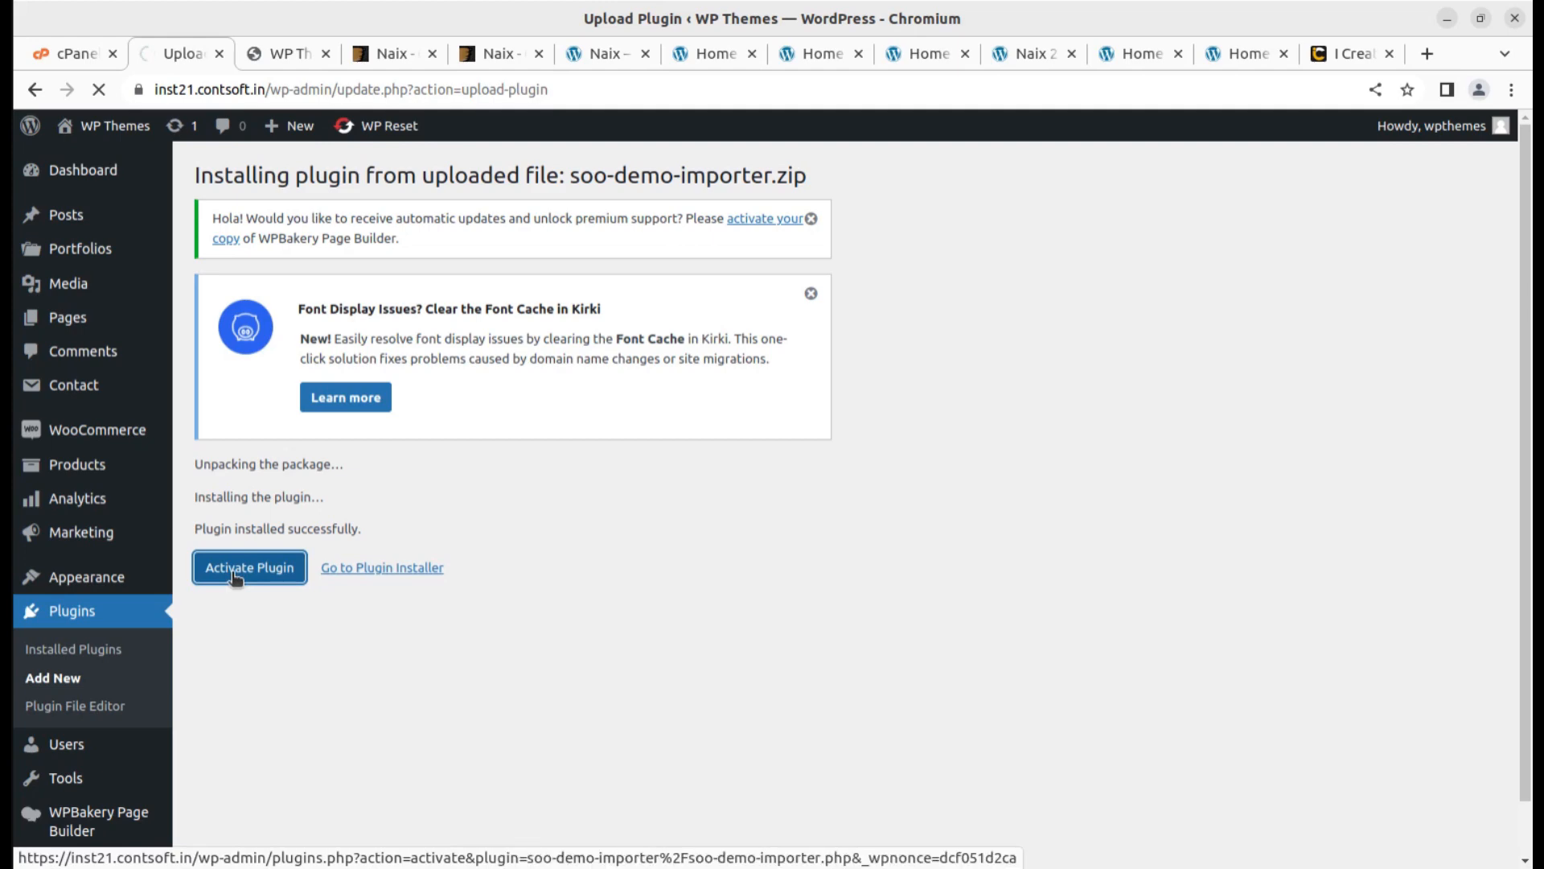
{"action": "scroll", "coordinate": [480, 532], "scroll_direction": "down", "scroll_amount": 4}
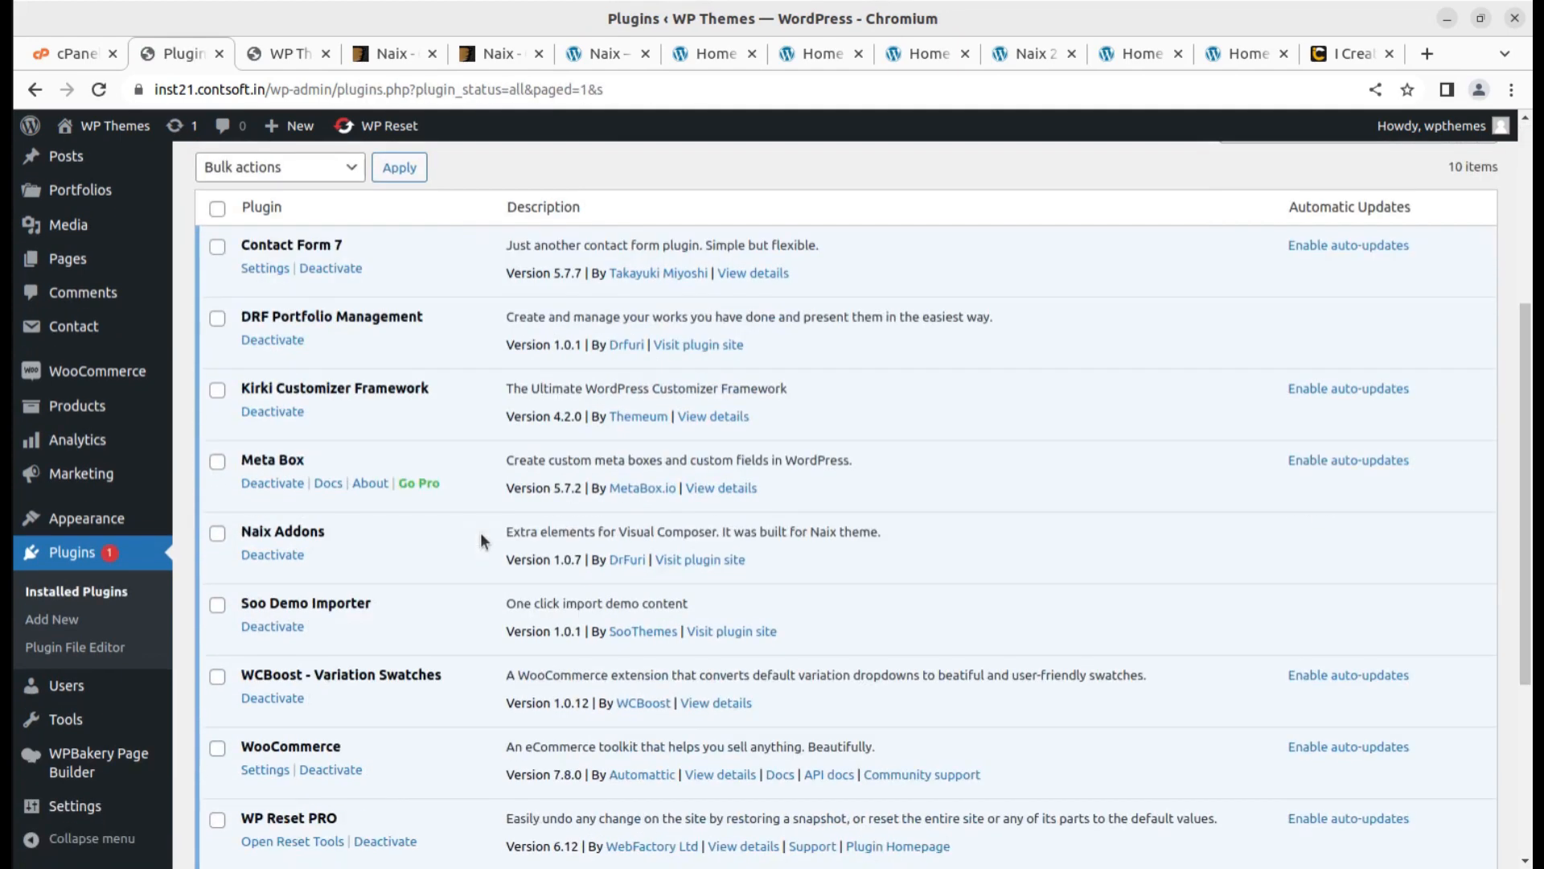
Import the Home Agency Creative demo from the theme's demo data page after looking through the available demos.
{"action": "mouse_move", "coordinate": [85, 522]}
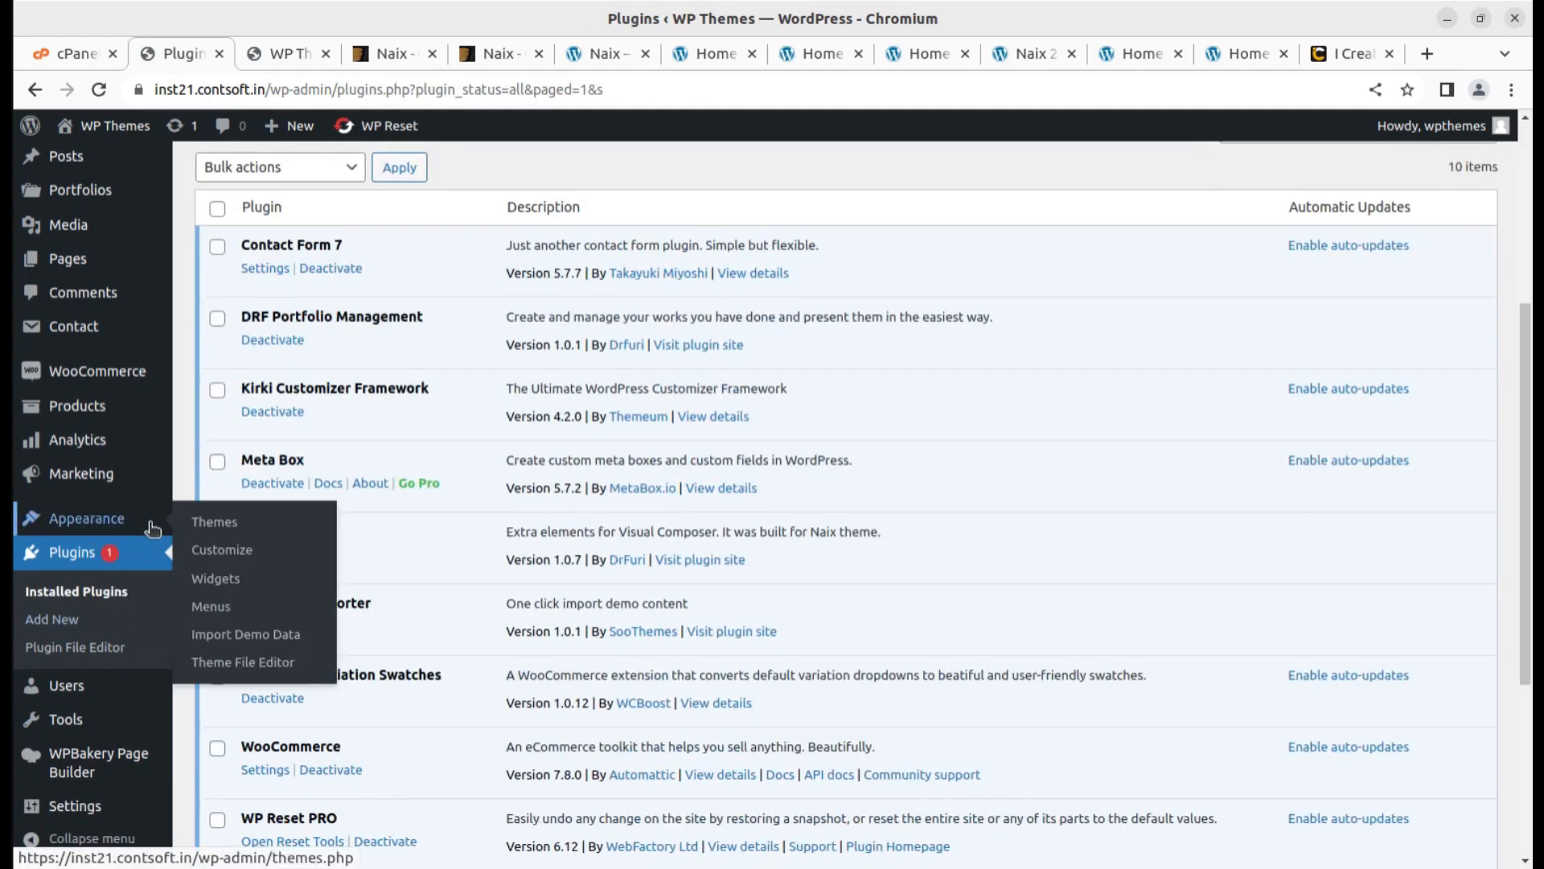
{"action": "left_click", "coordinate": [237, 639]}
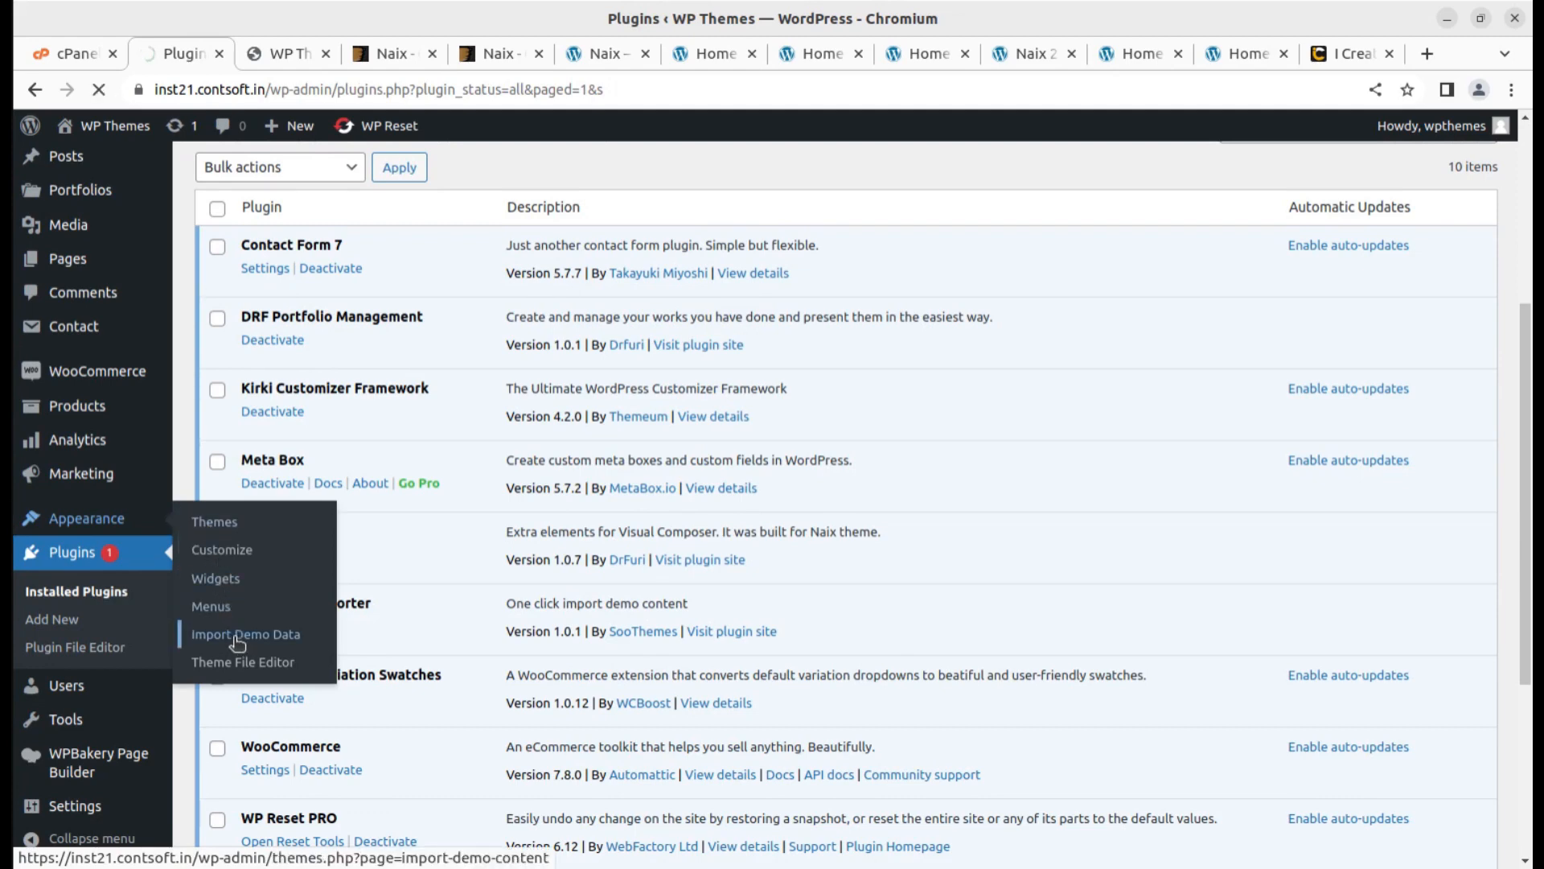
{"action": "scroll", "coordinate": [571, 573], "scroll_direction": "down", "scroll_amount": 1}
{"action": "scroll", "coordinate": [571, 566], "scroll_direction": "down", "scroll_amount": 2}
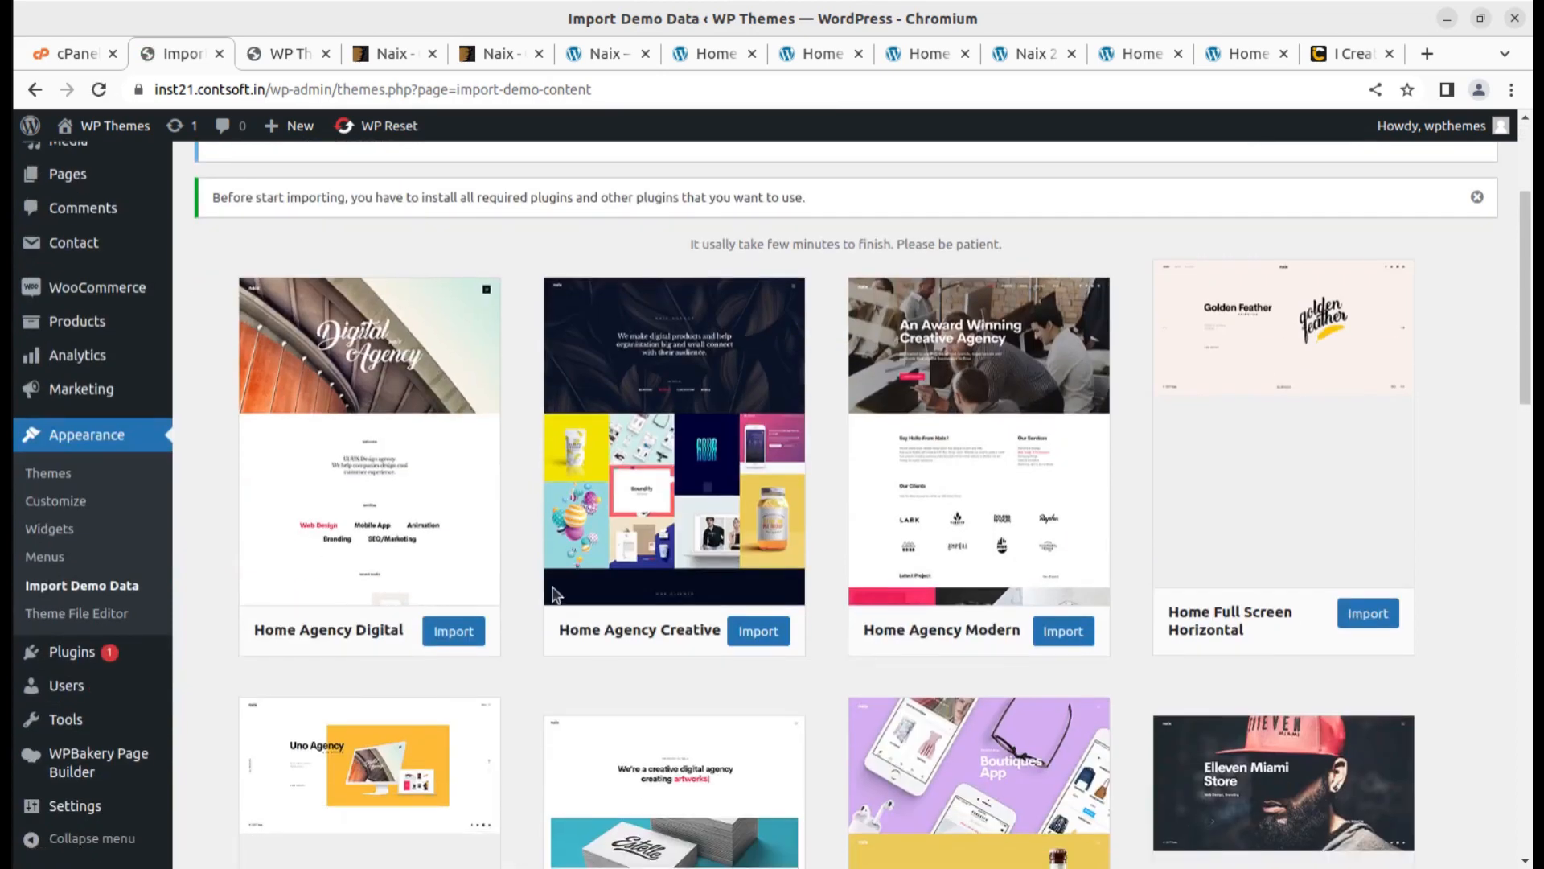
{"action": "scroll", "coordinate": [1149, 629], "scroll_direction": "down", "scroll_amount": 2}
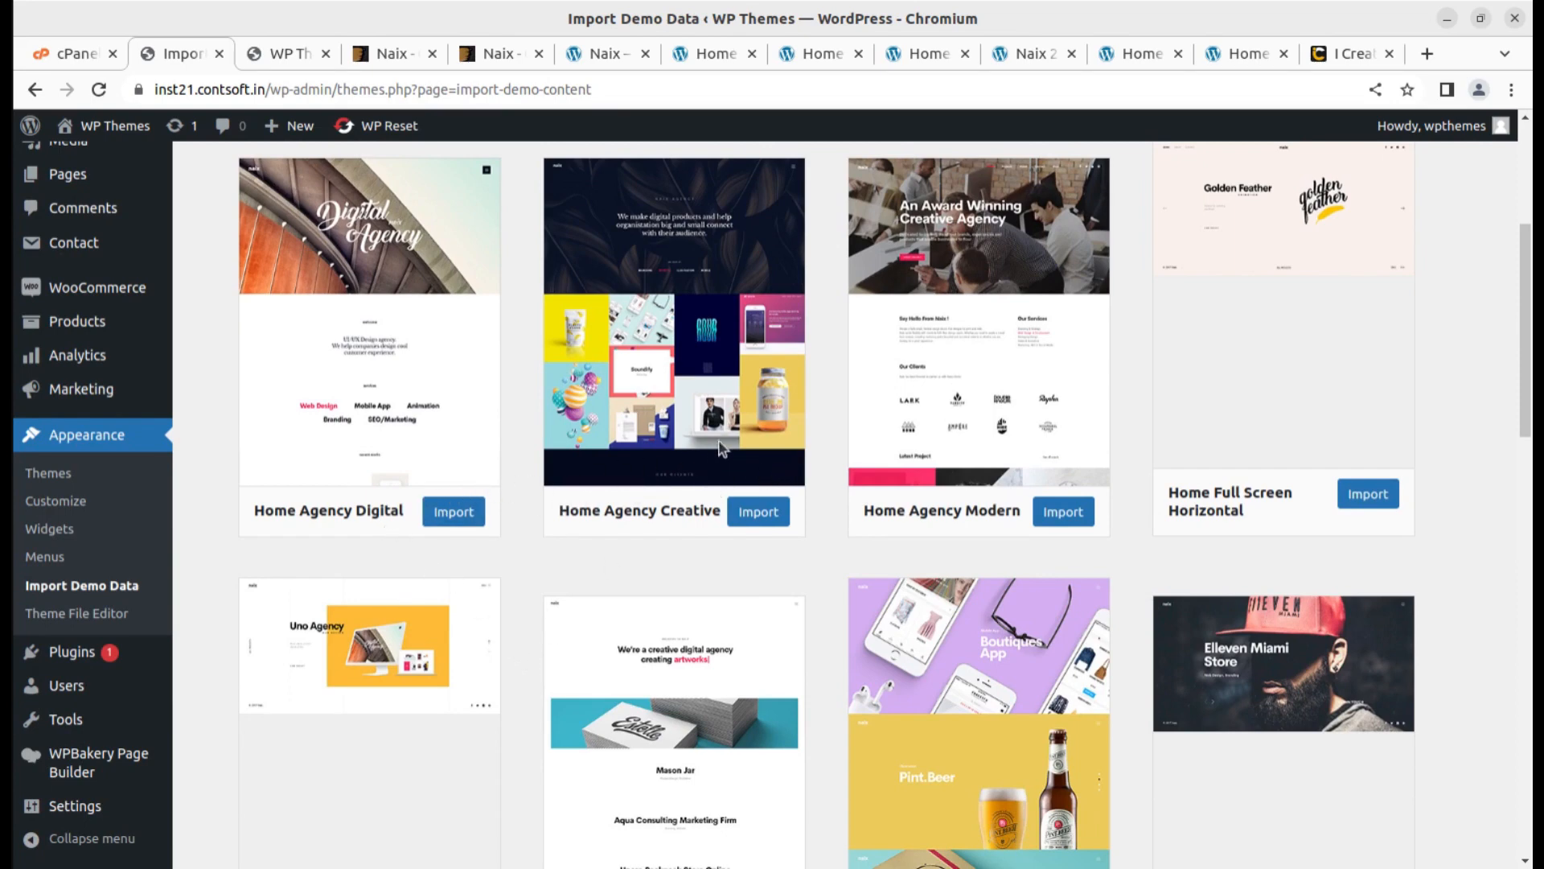
{"action": "scroll", "coordinate": [724, 447], "scroll_direction": "down", "scroll_amount": 3}
{"action": "scroll", "coordinate": [665, 527], "scroll_direction": "down", "scroll_amount": 4}
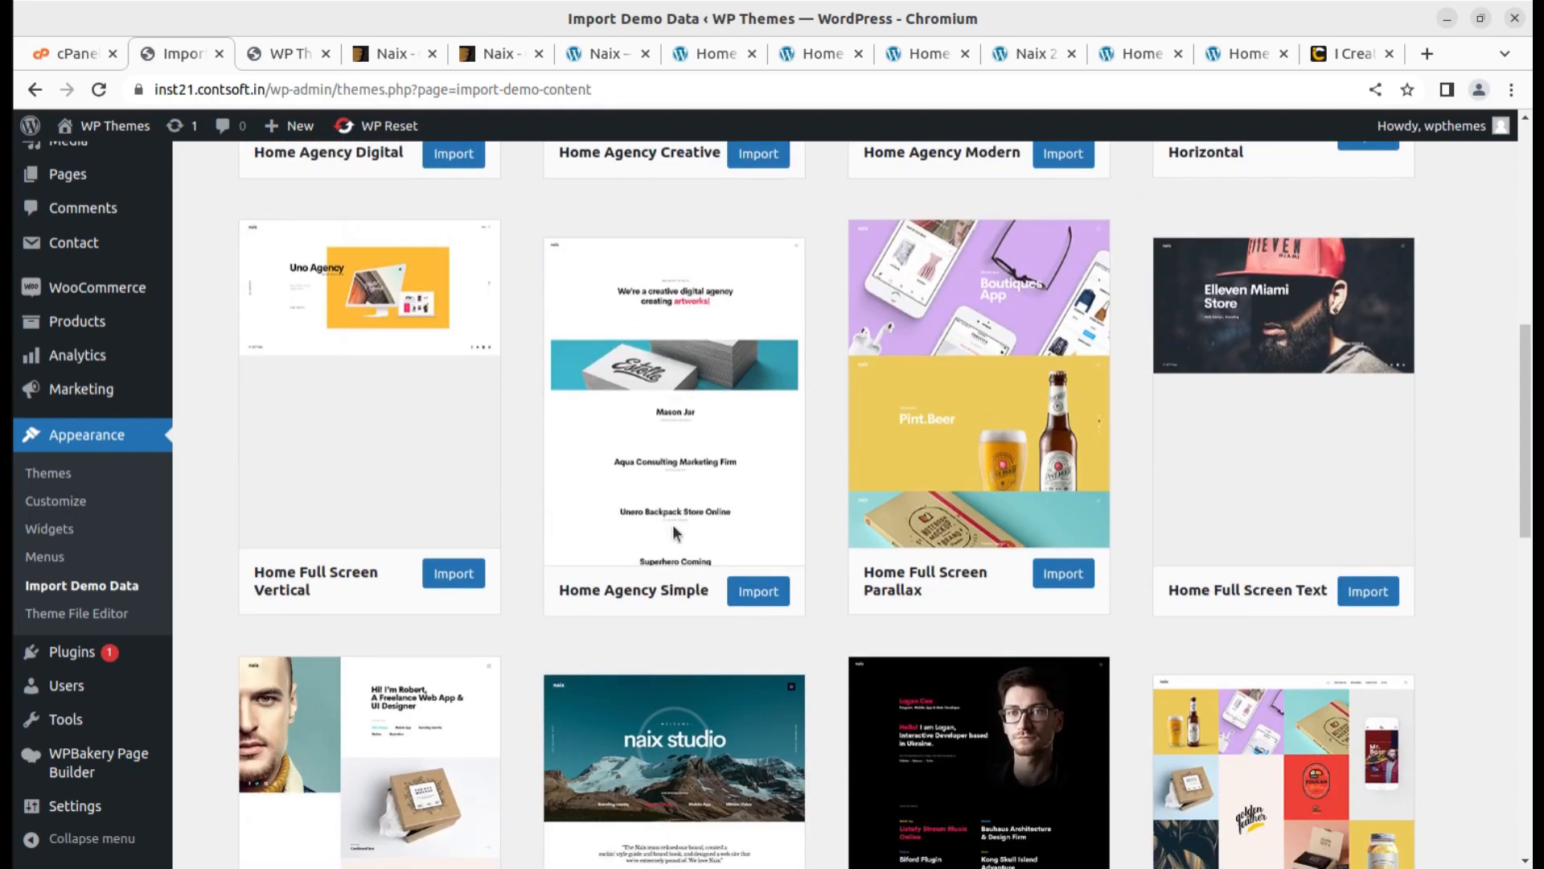
{"action": "scroll", "coordinate": [674, 532], "scroll_direction": "up", "scroll_amount": 5}
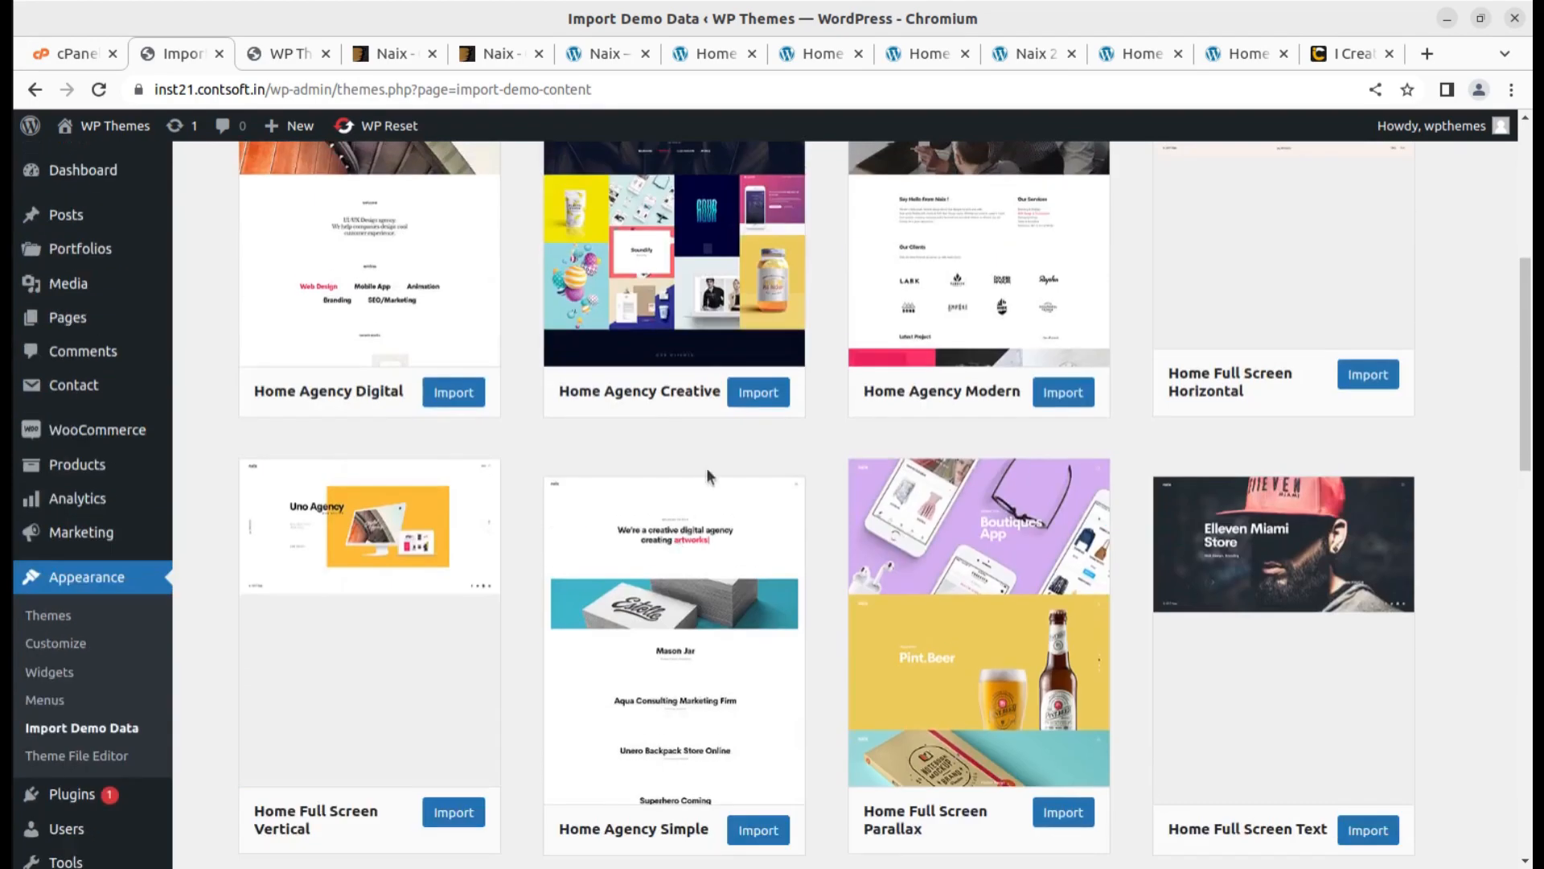
{"action": "scroll", "coordinate": [614, 396], "scroll_direction": "up", "scroll_amount": 1}
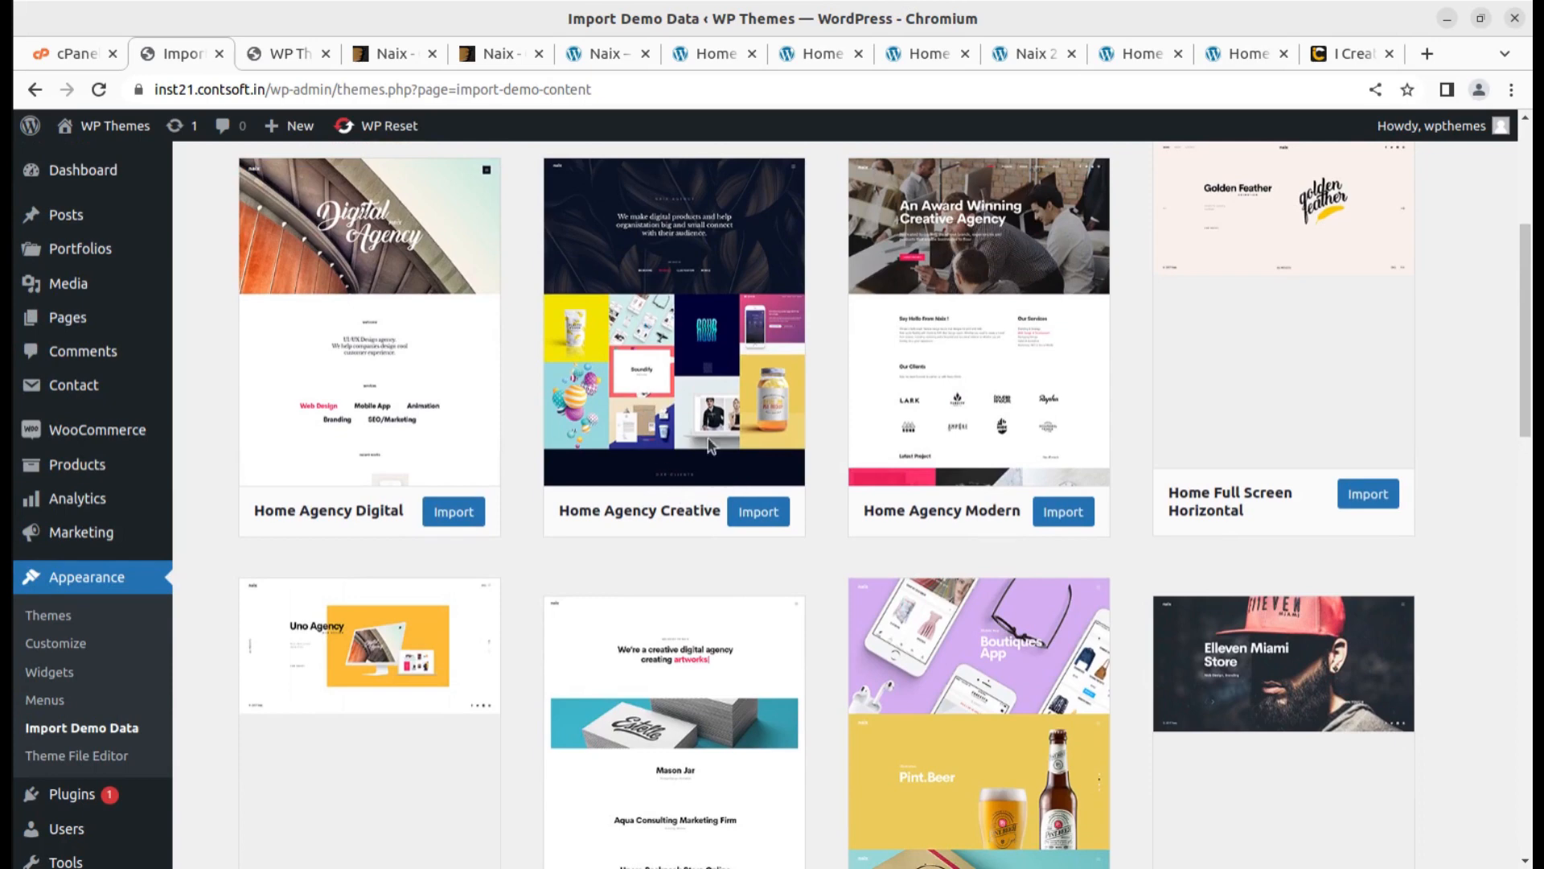
{"action": "left_click", "coordinate": [770, 515]}
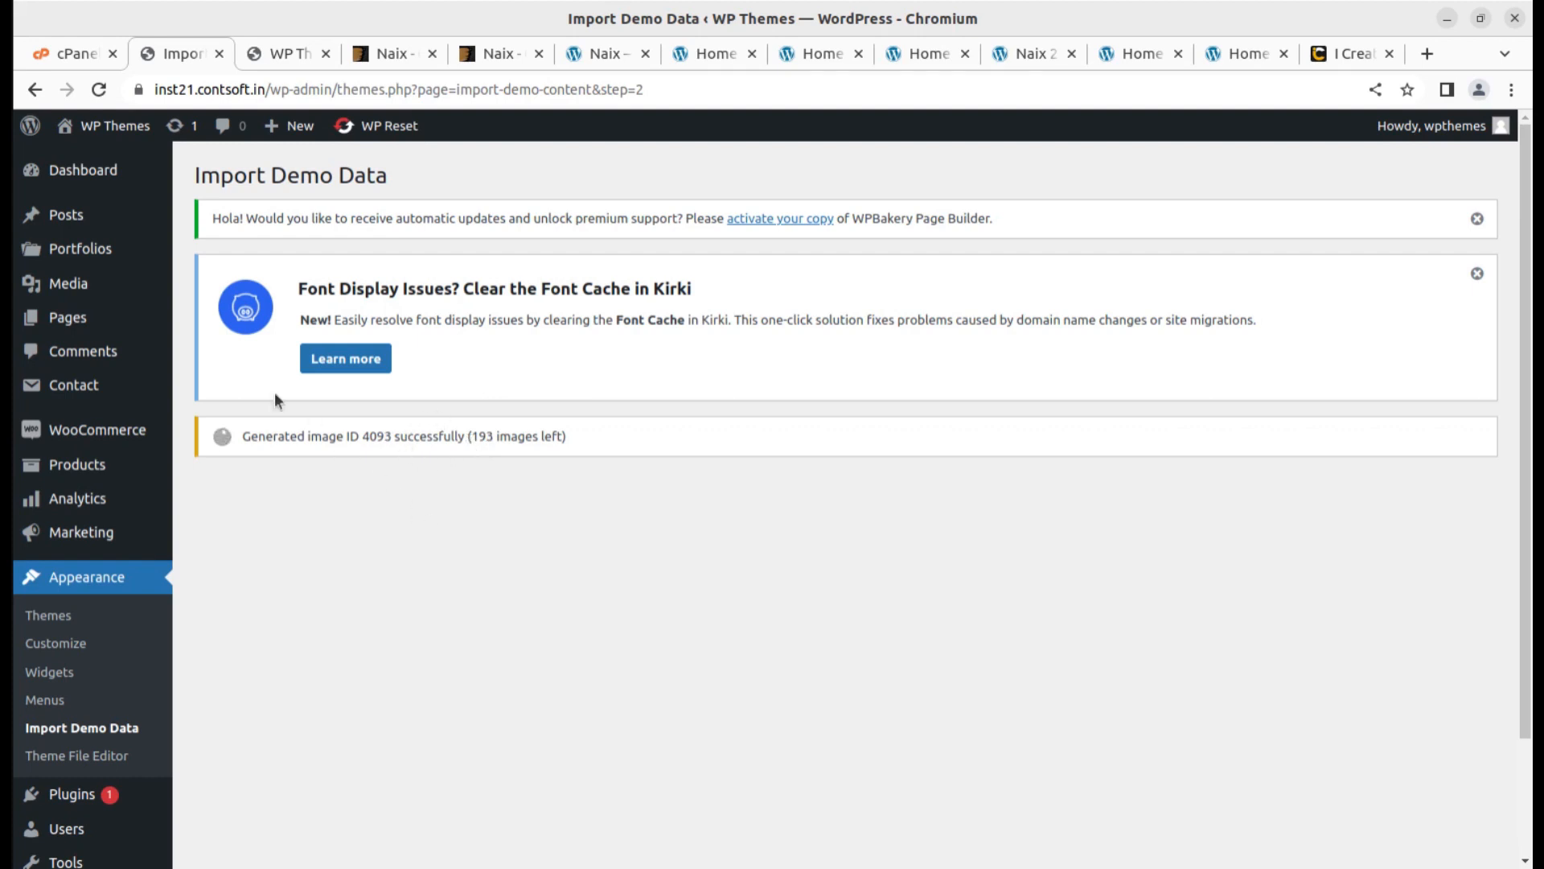
Open the list of all pages in a separate tab and look through the imported demo pages.
{"action": "mouse_move", "coordinate": [86, 322]}
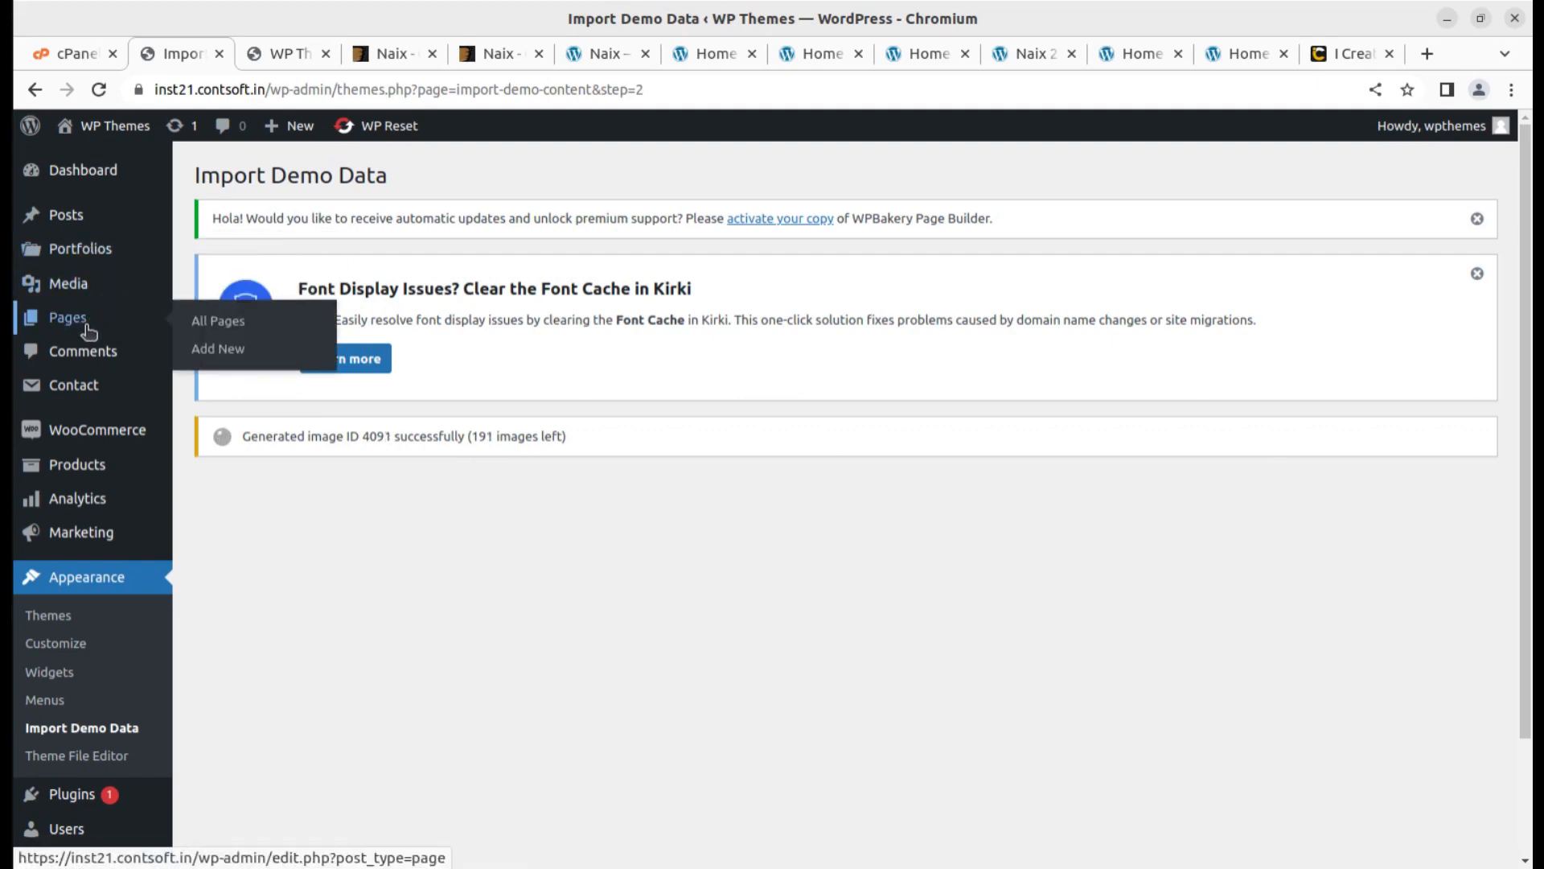
{"action": "middle_click", "coordinate": [205, 321]}
{"action": "left_click", "coordinate": [273, 53]}
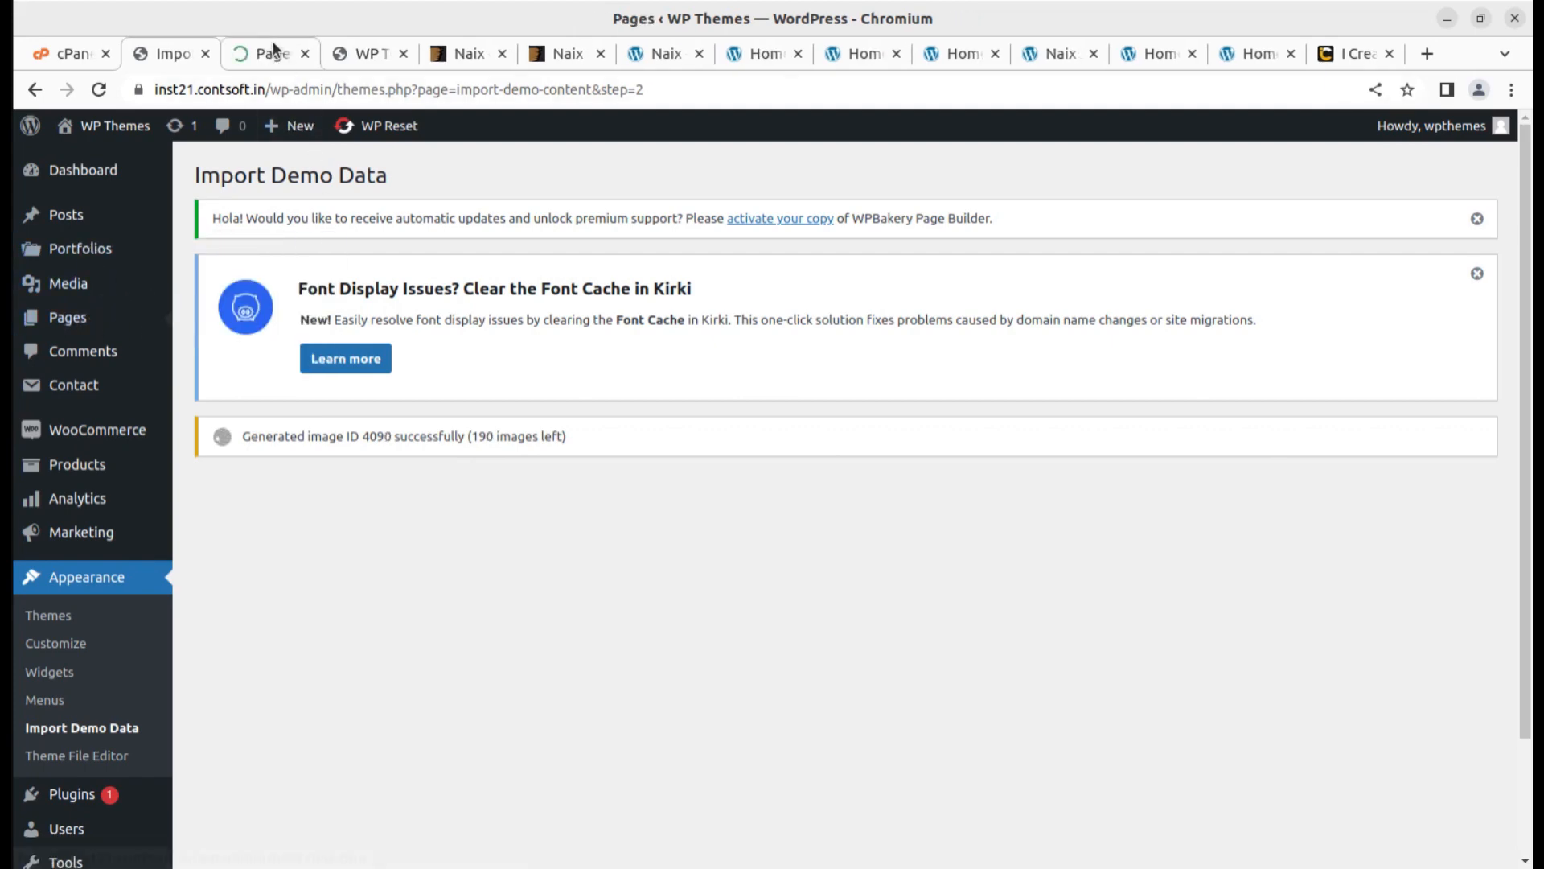
{"action": "scroll", "coordinate": [504, 473], "scroll_direction": "down", "scroll_amount": 12}
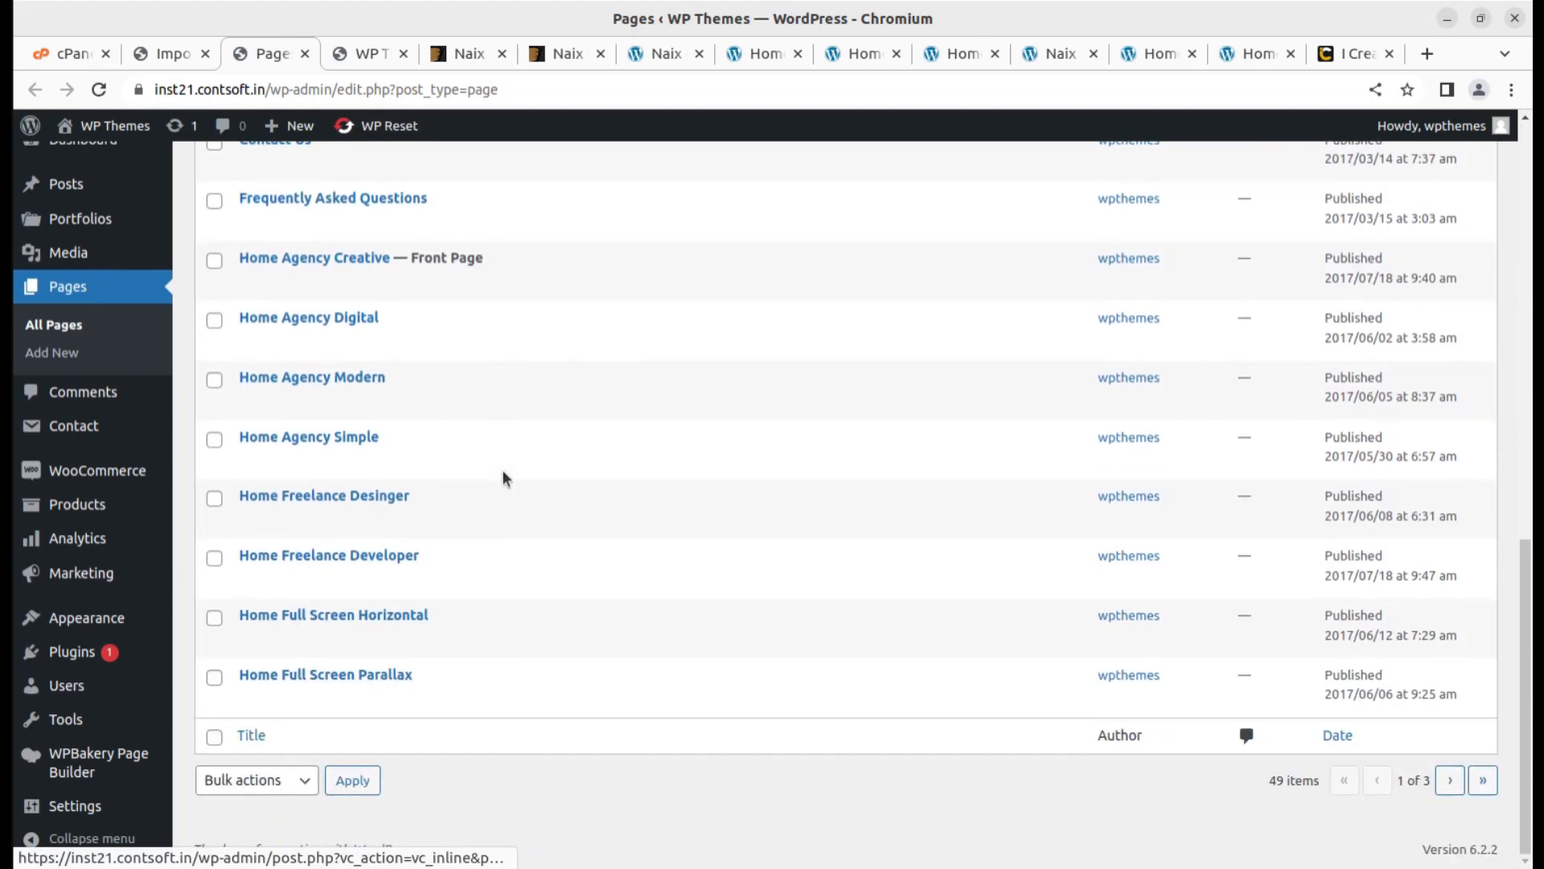
{"action": "scroll", "coordinate": [503, 473], "scroll_direction": "up", "scroll_amount": 7}
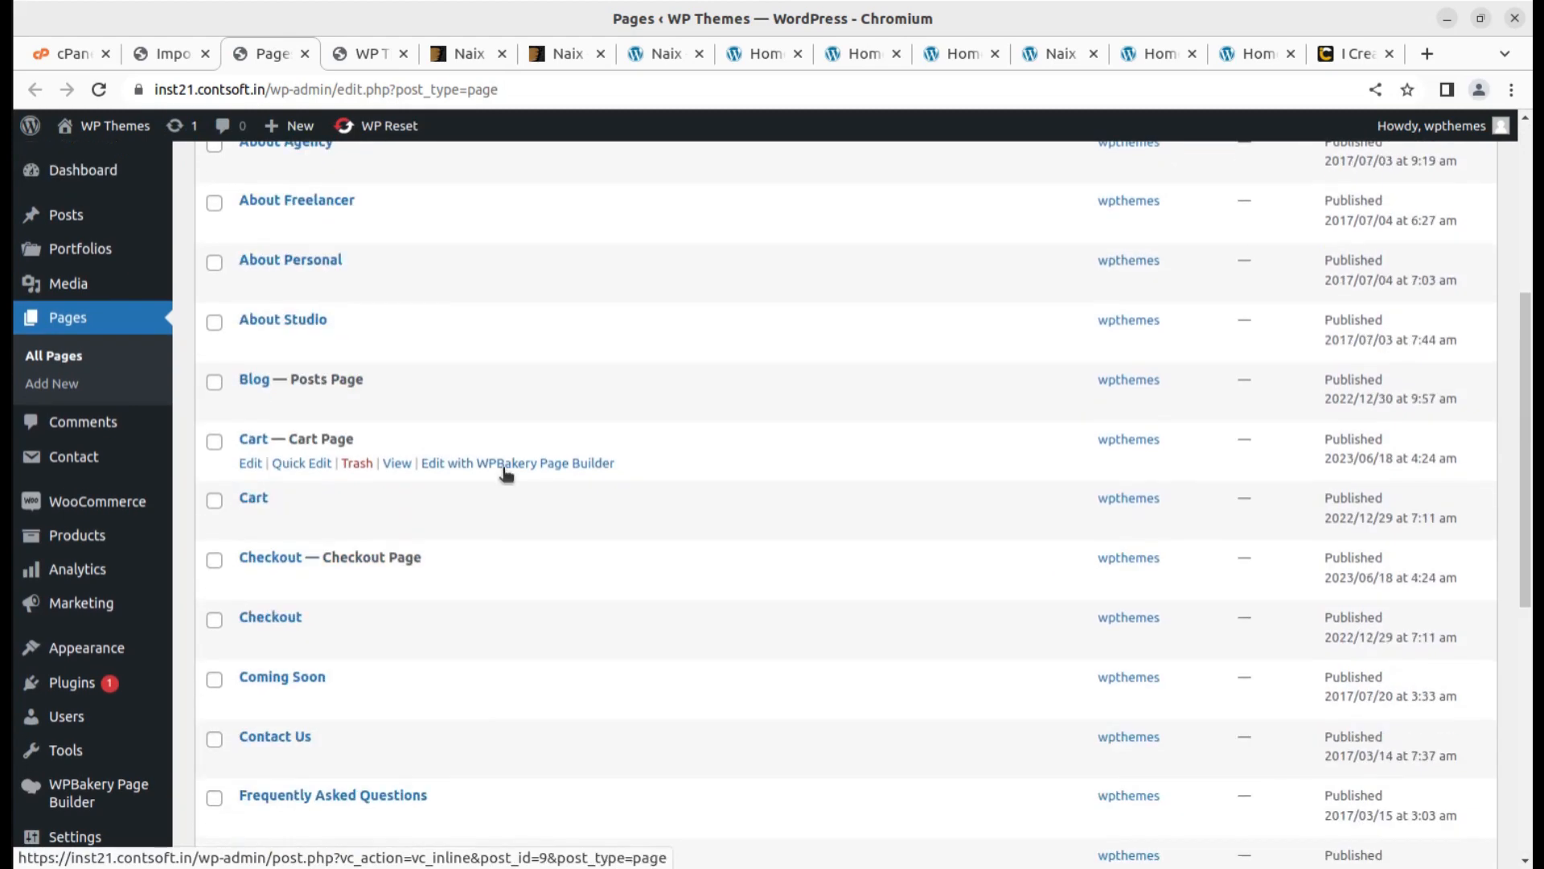
{"action": "scroll", "coordinate": [505, 473], "scroll_direction": "up", "scroll_amount": 5}
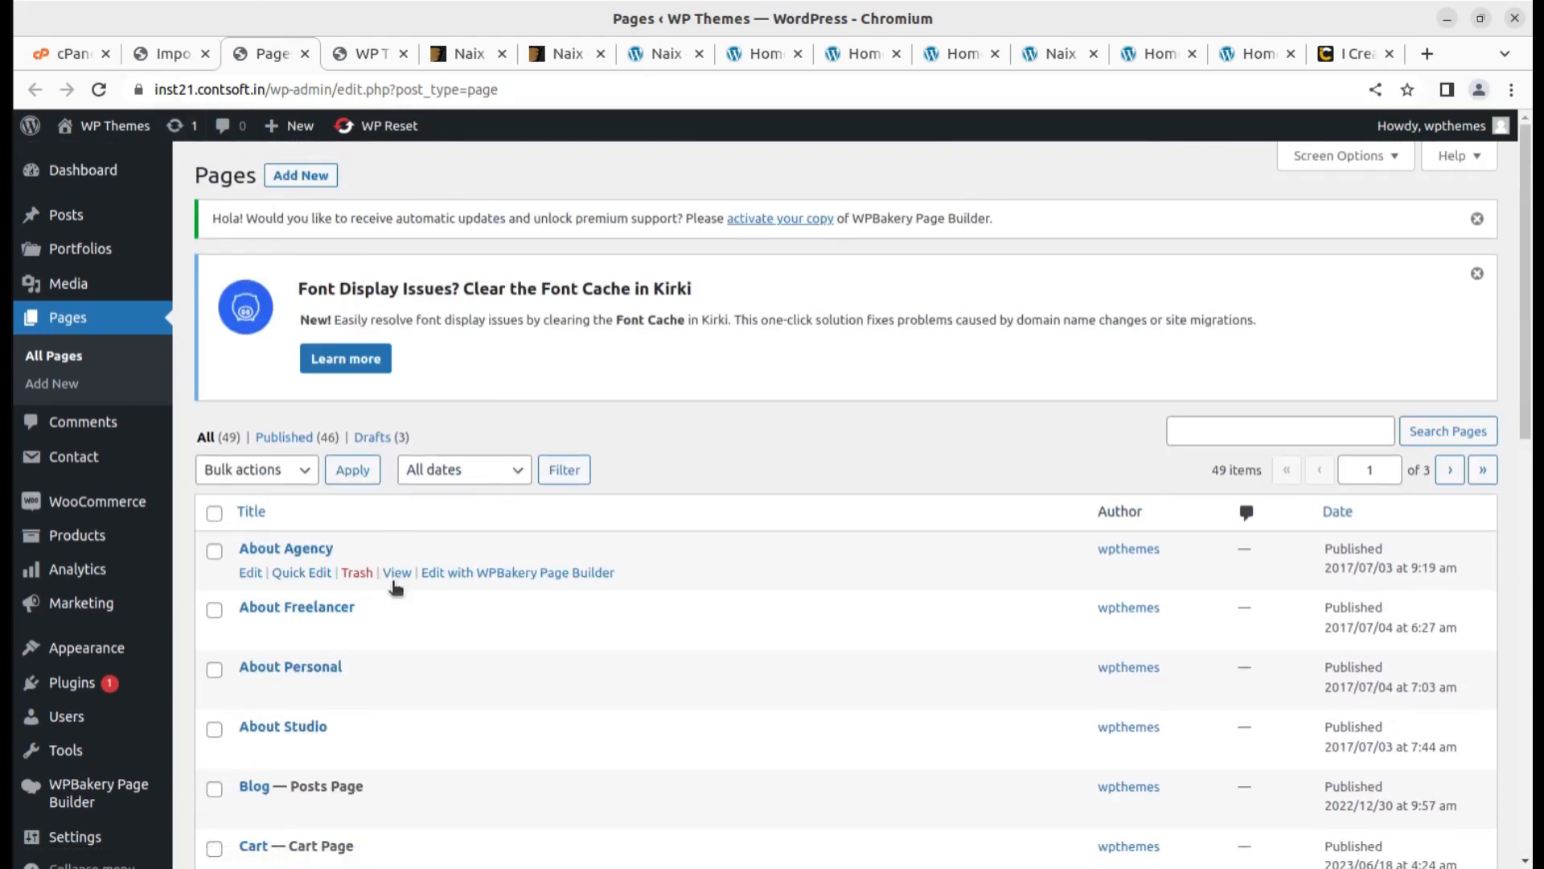
Open the site's front page in a separate tab and look over the imported home page.
{"action": "mouse_move", "coordinate": [112, 125]}
{"action": "middle_click", "coordinate": [94, 163]}
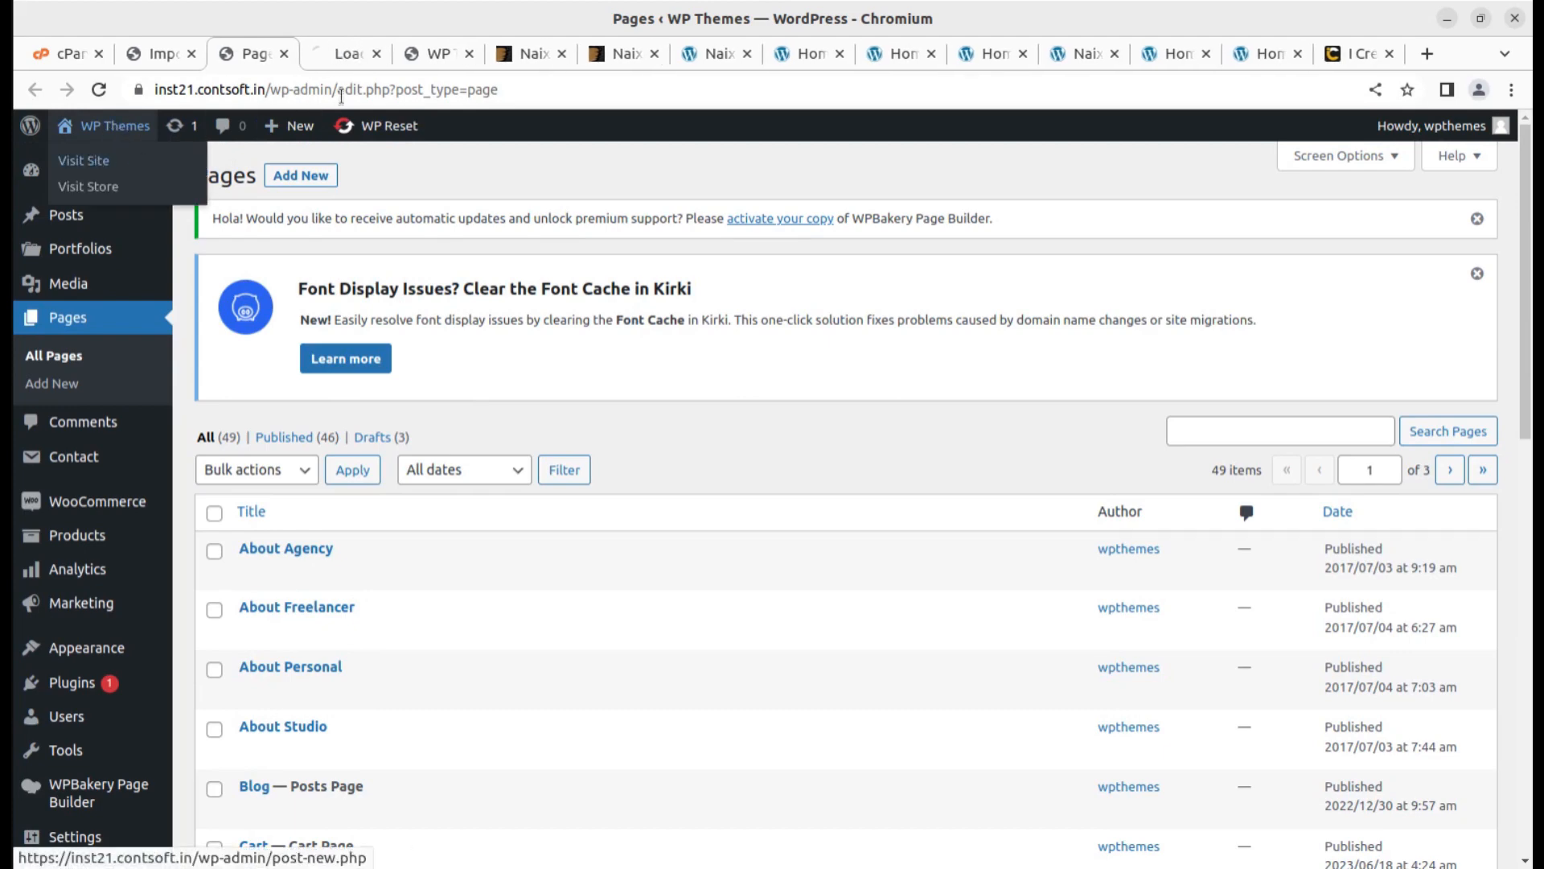
{"action": "left_click", "coordinate": [351, 53]}
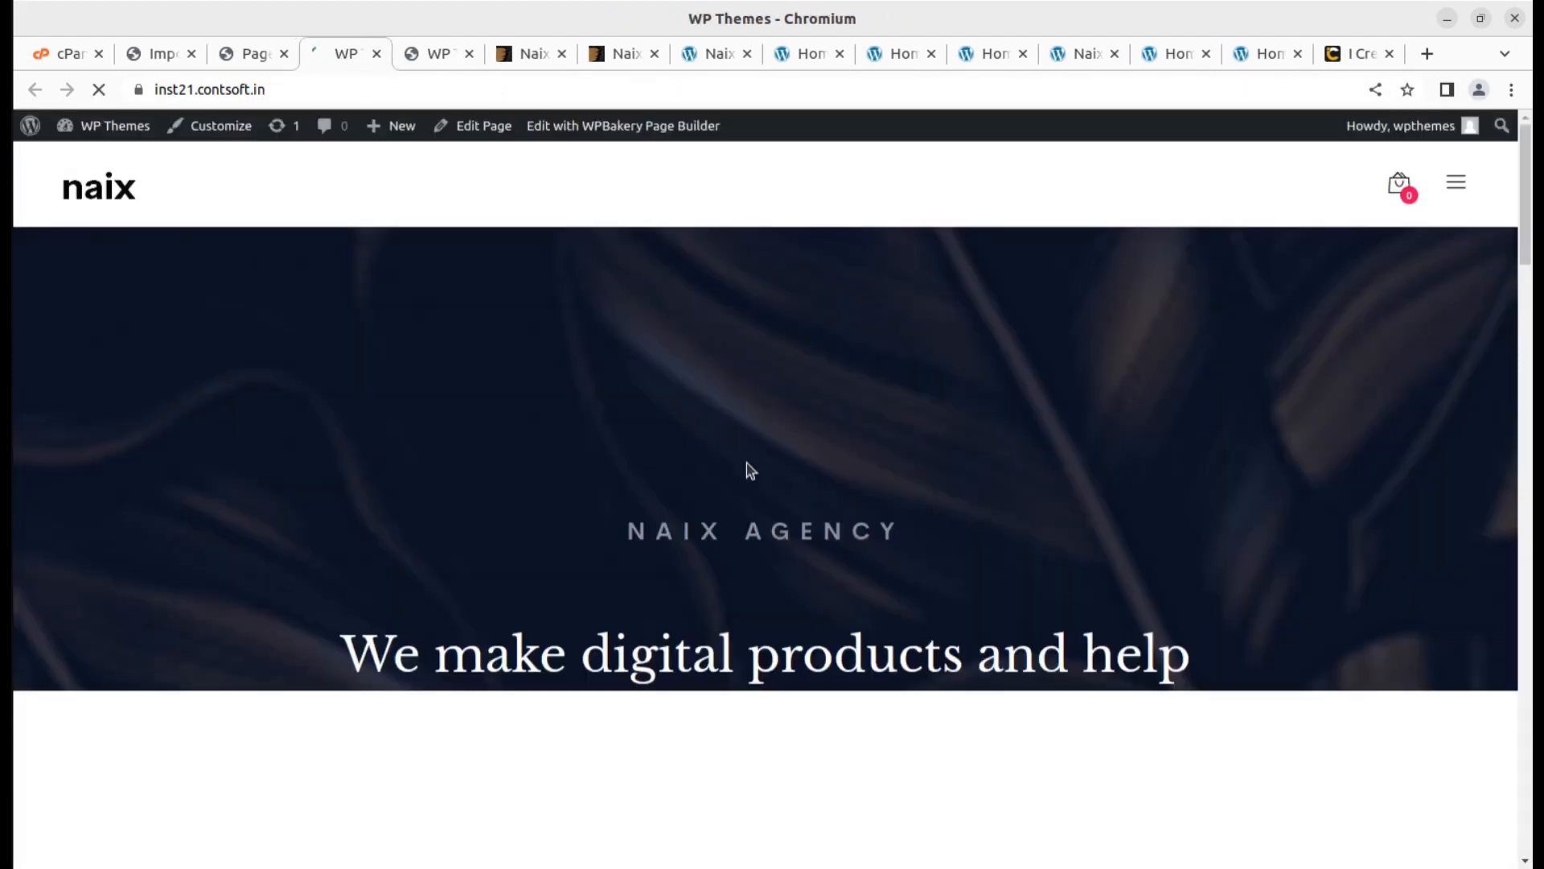
{"action": "scroll", "coordinate": [747, 467], "scroll_direction": "down", "scroll_amount": 10}
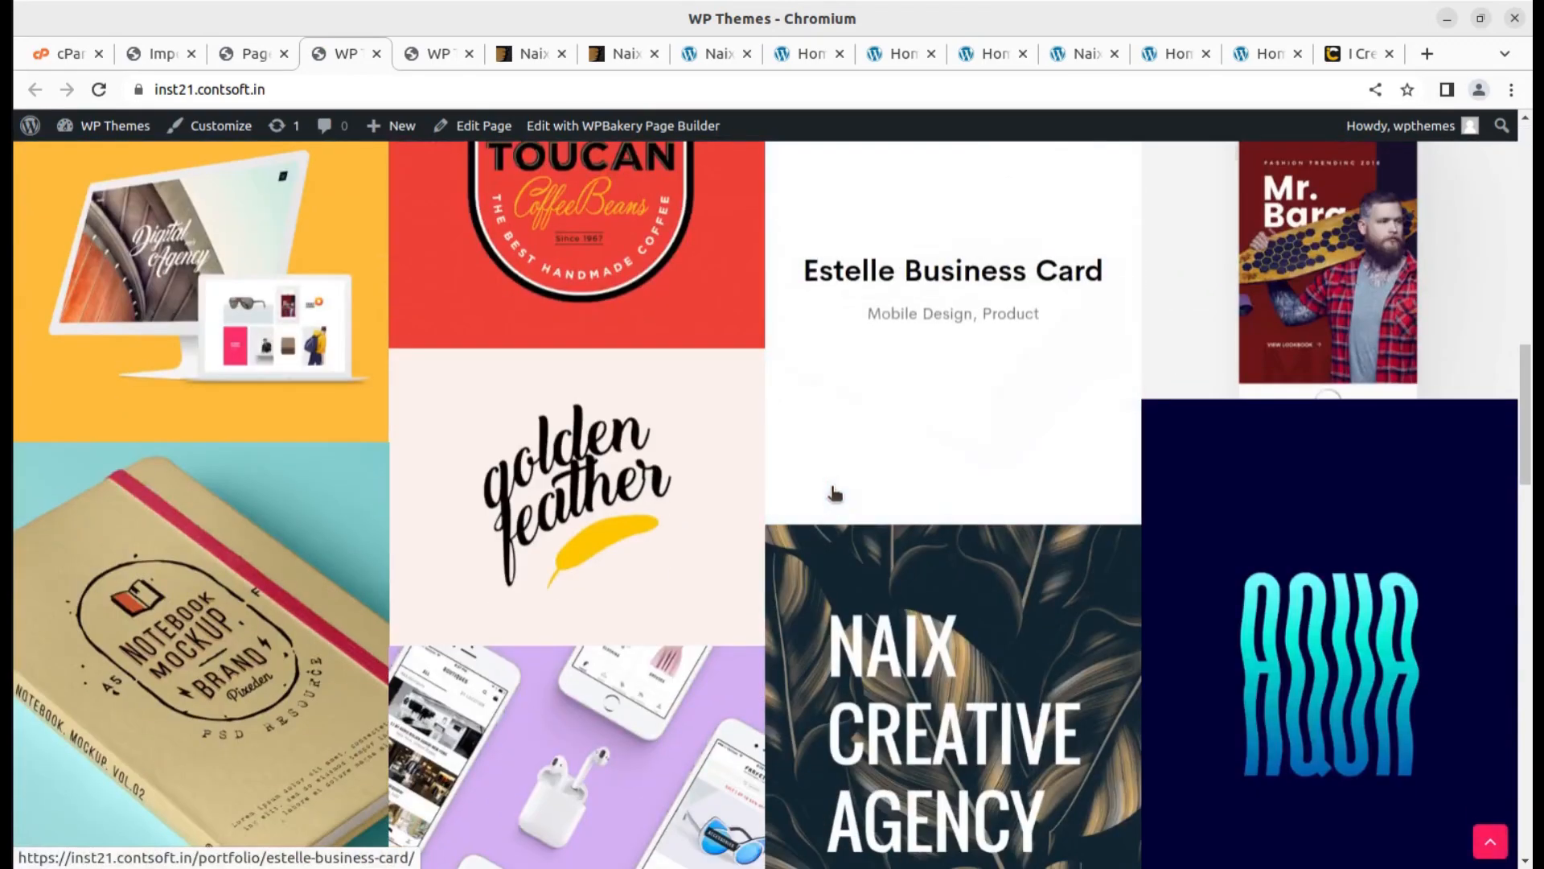
Try the home page's portfolio filters Animation, Web Design, Branding and Mobile Design, finishing with Branding selected.
{"action": "scroll", "coordinate": [831, 492], "scroll_direction": "up", "scroll_amount": 8}
{"action": "left_click", "coordinate": [633, 596]}
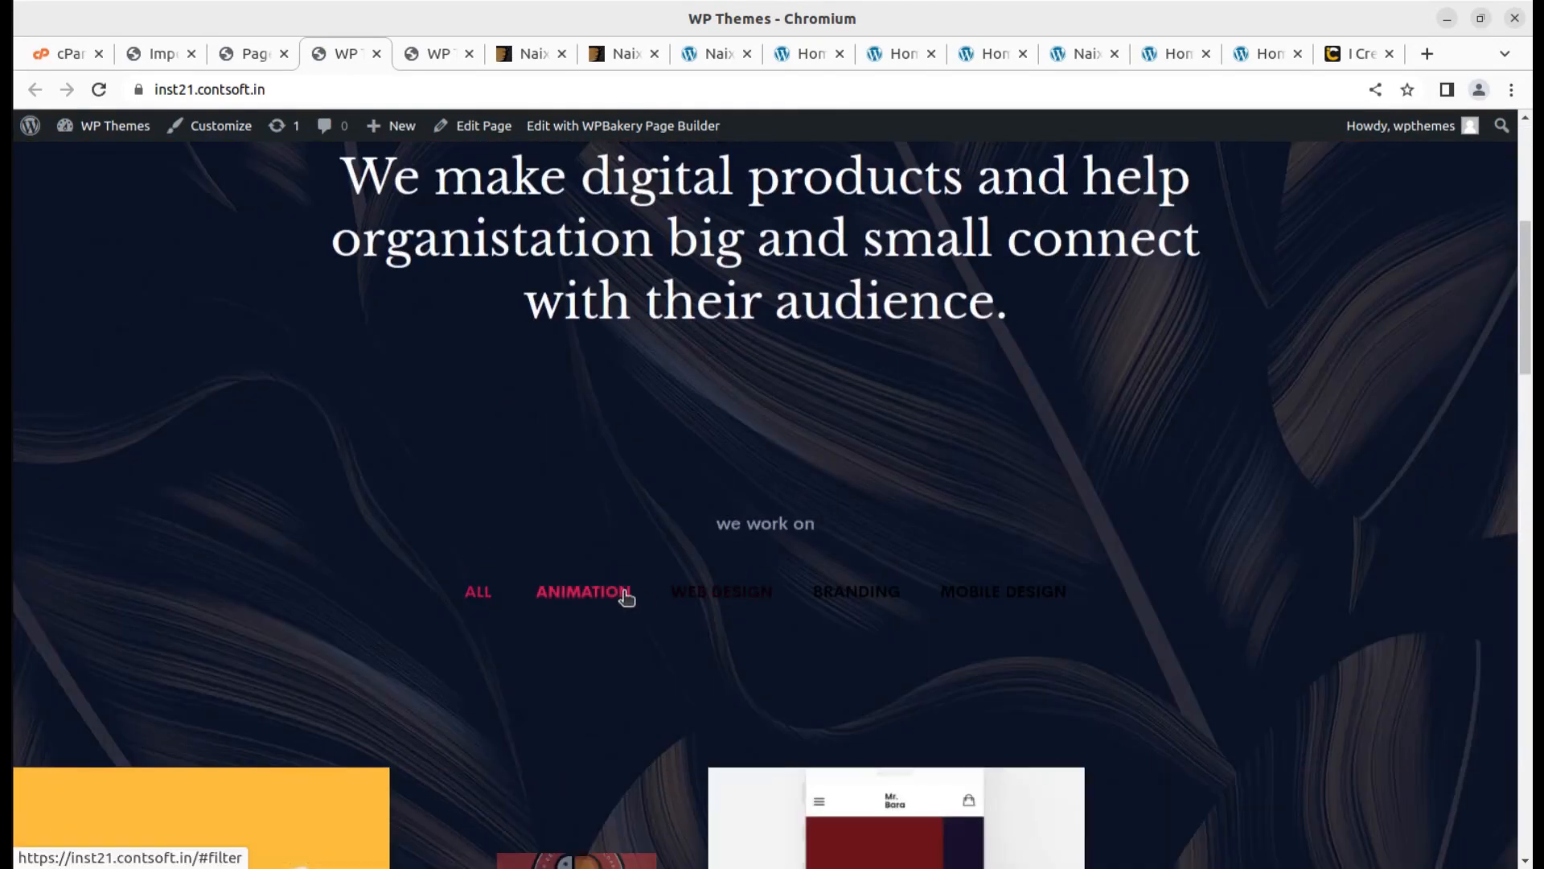
{"action": "left_click", "coordinate": [708, 591]}
{"action": "left_click", "coordinate": [849, 594]}
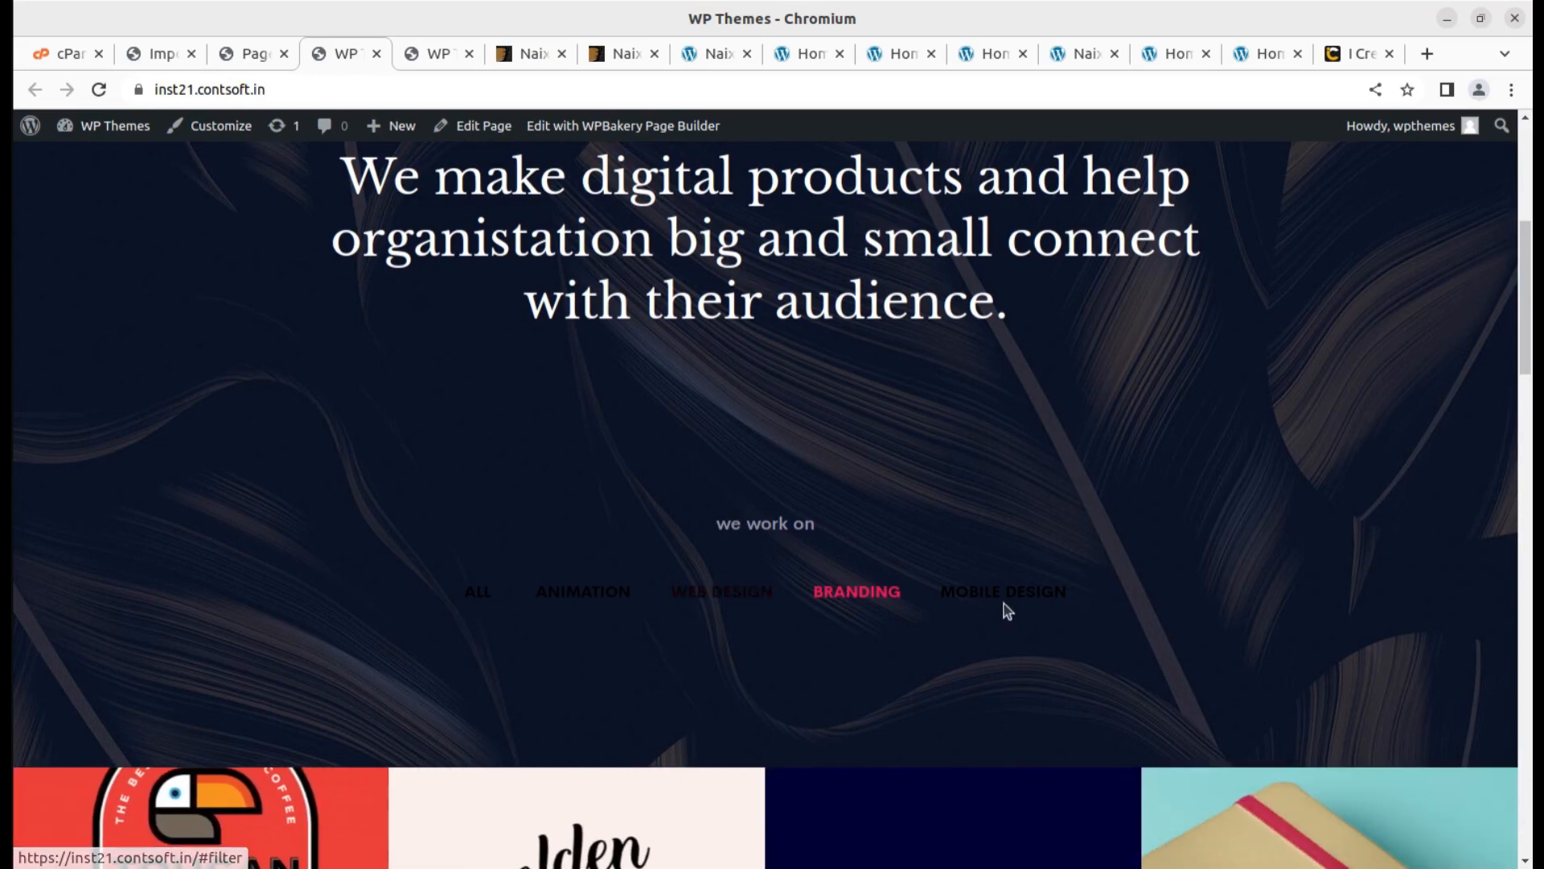
{"action": "left_click", "coordinate": [1003, 603]}
{"action": "scroll", "coordinate": [1003, 604], "scroll_direction": "down", "scroll_amount": 5}
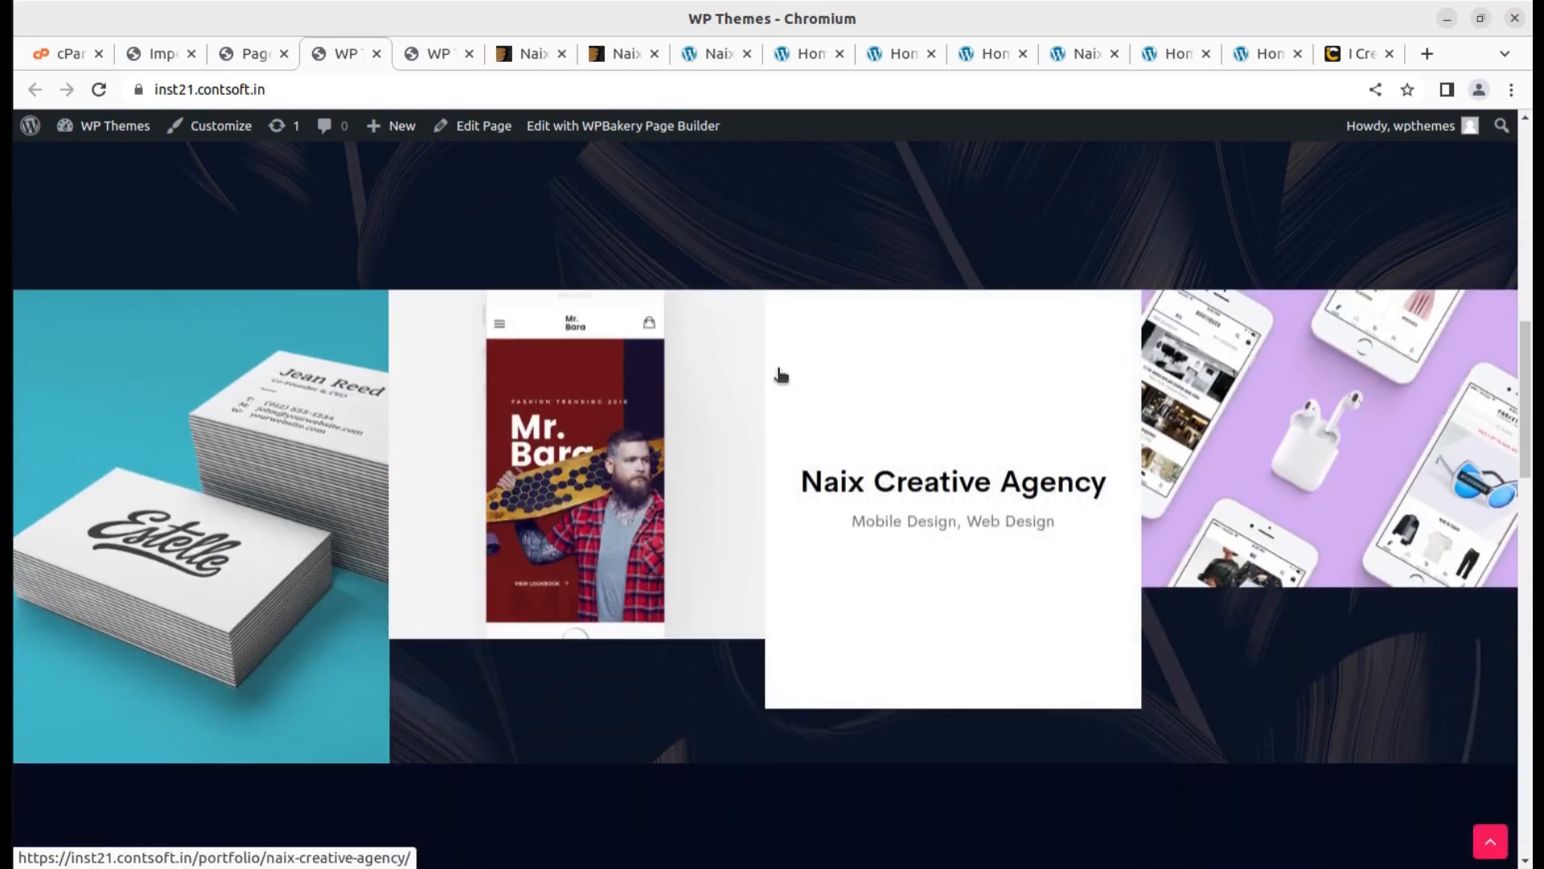
{"action": "scroll", "coordinate": [724, 338], "scroll_direction": "up", "scroll_amount": 2}
{"action": "left_click", "coordinate": [684, 236]}
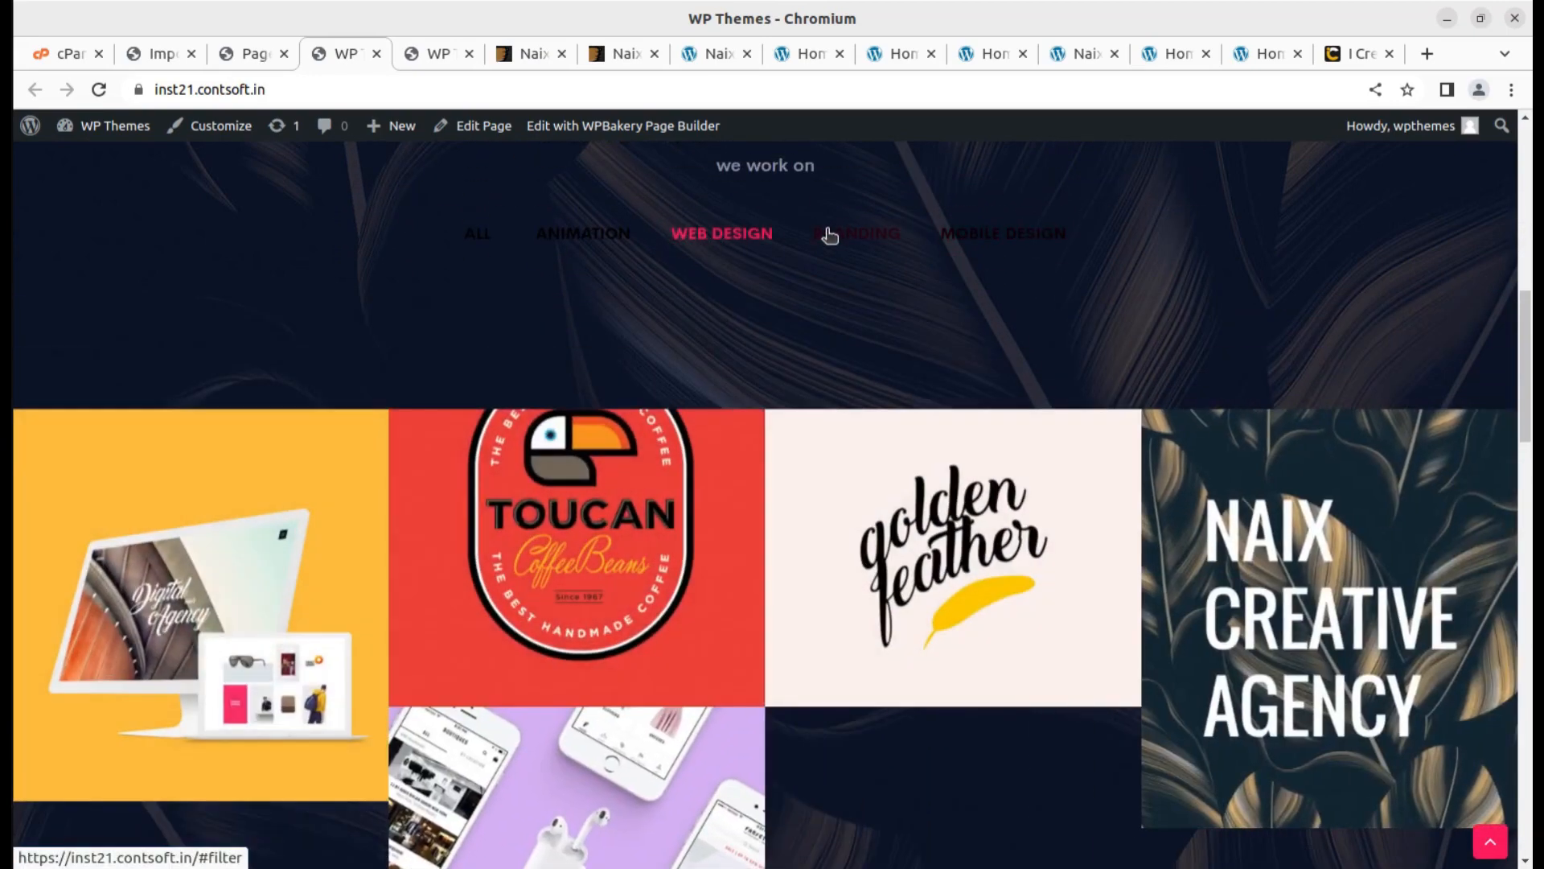
{"action": "left_click", "coordinate": [853, 241]}
{"action": "scroll", "coordinate": [718, 336], "scroll_direction": "up", "scroll_amount": 6}
{"action": "scroll", "coordinate": [720, 338], "scroll_direction": "up", "scroll_amount": 3}
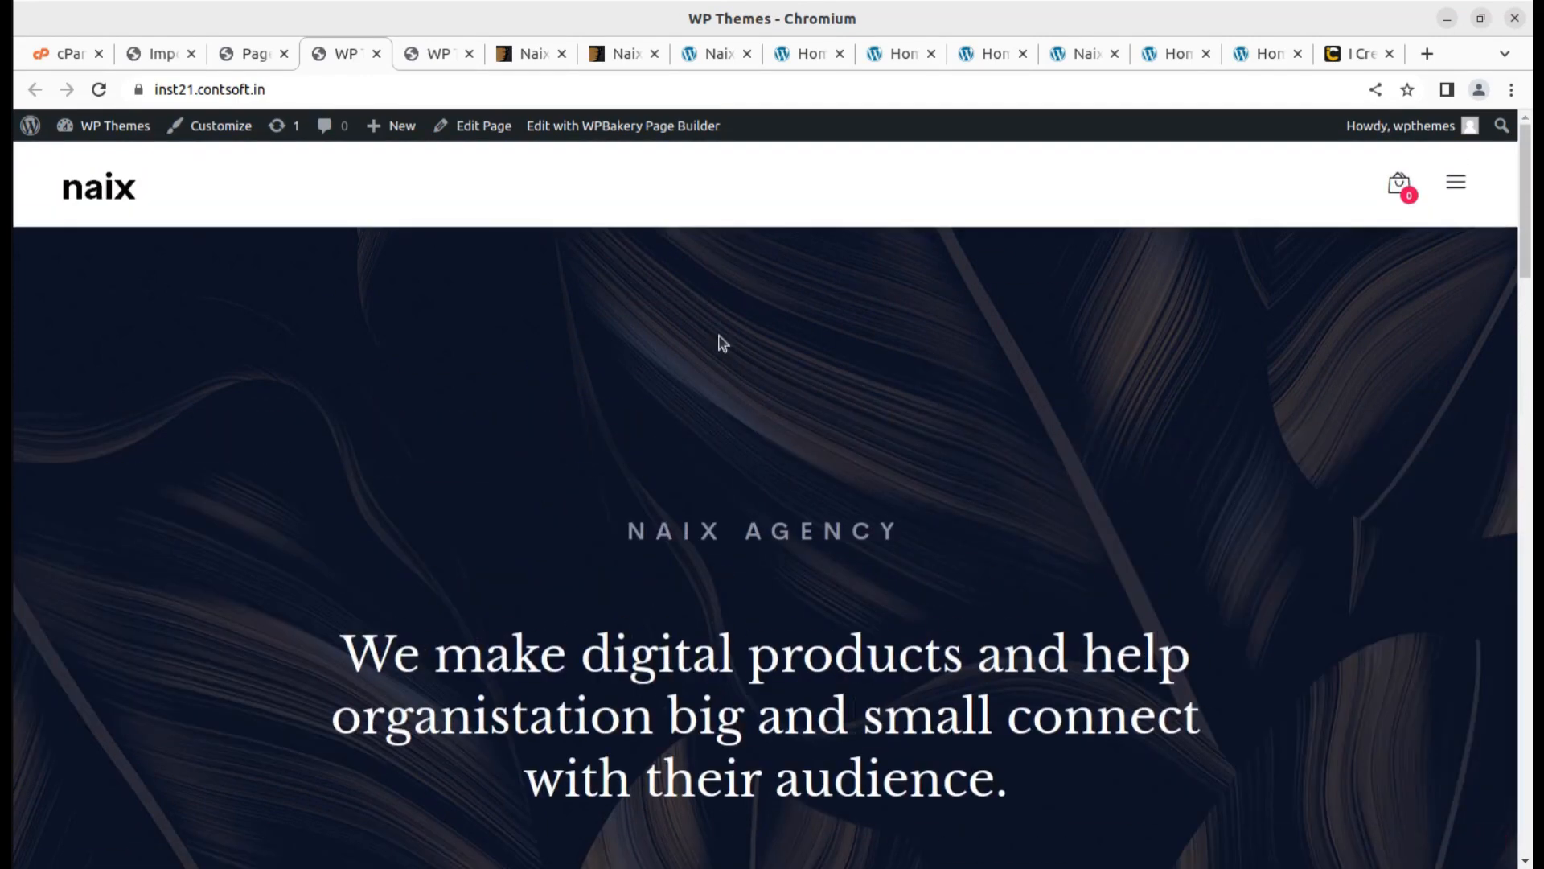
Check the site's header menu and compare the home page with the theme vendor's original Home Agency Creative demo.
{"action": "left_click", "coordinate": [1454, 182]}
{"action": "left_click", "coordinate": [1416, 220]}
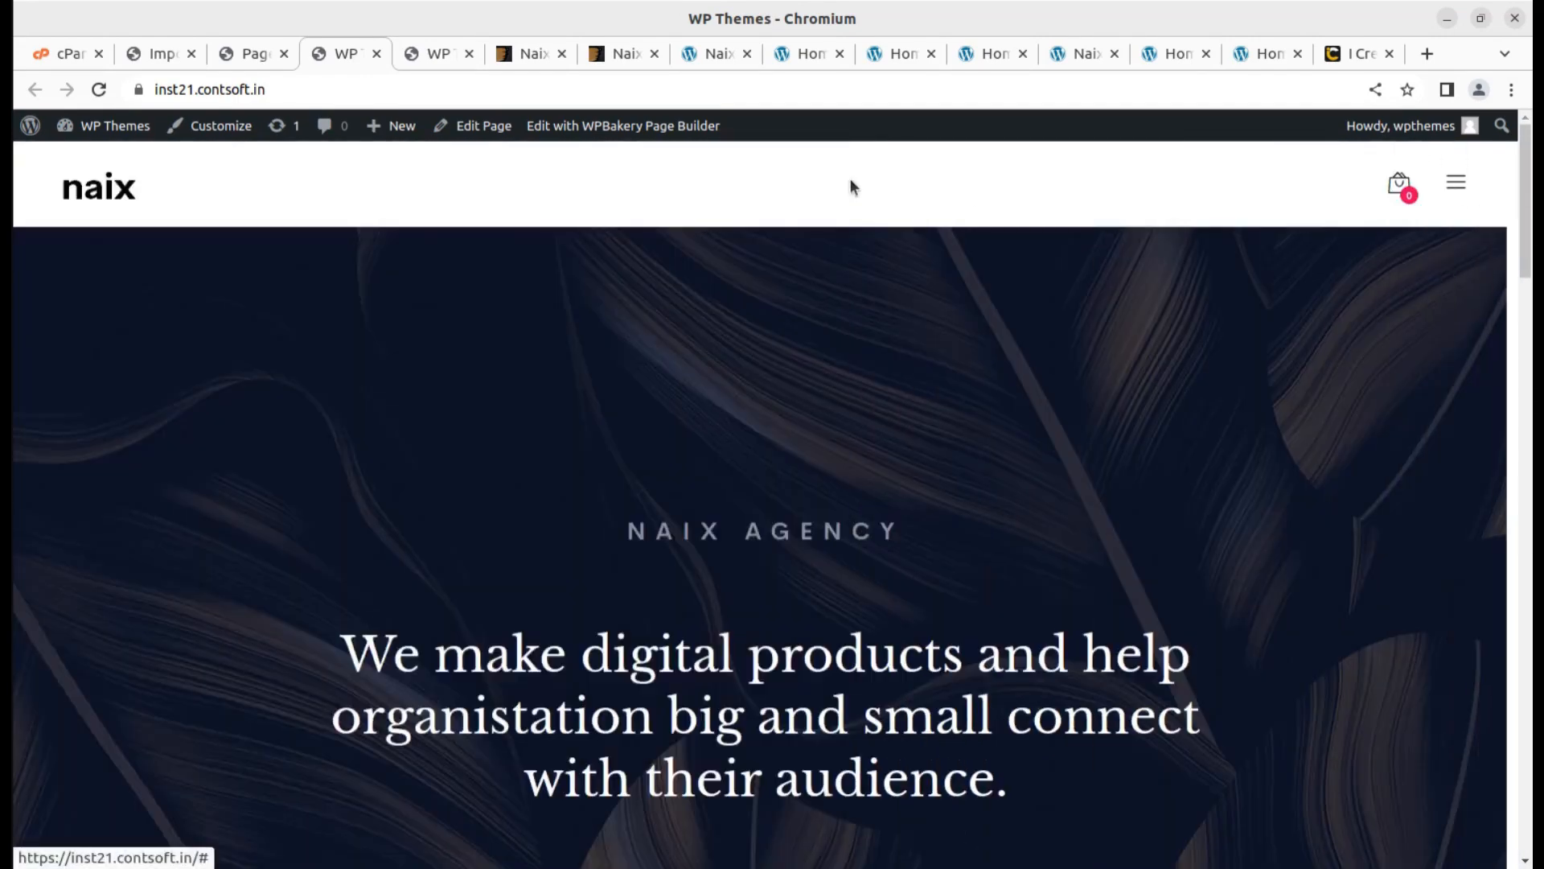
{"action": "left_click", "coordinate": [892, 54]}
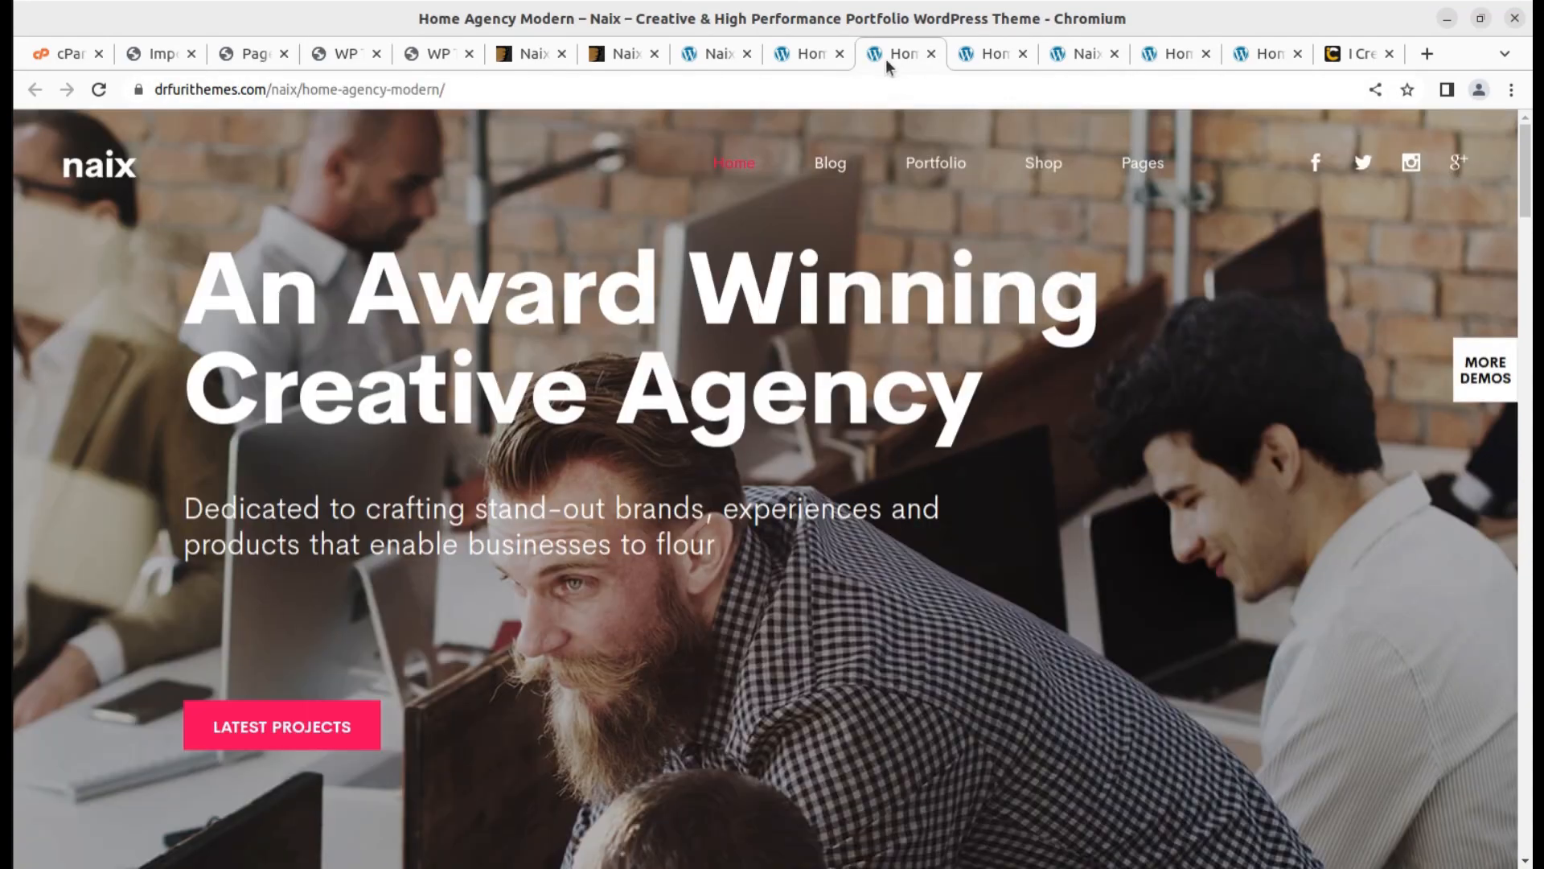
{"action": "left_click", "coordinate": [803, 53]}
{"action": "scroll", "coordinate": [595, 271], "scroll_direction": "up", "scroll_amount": 10}
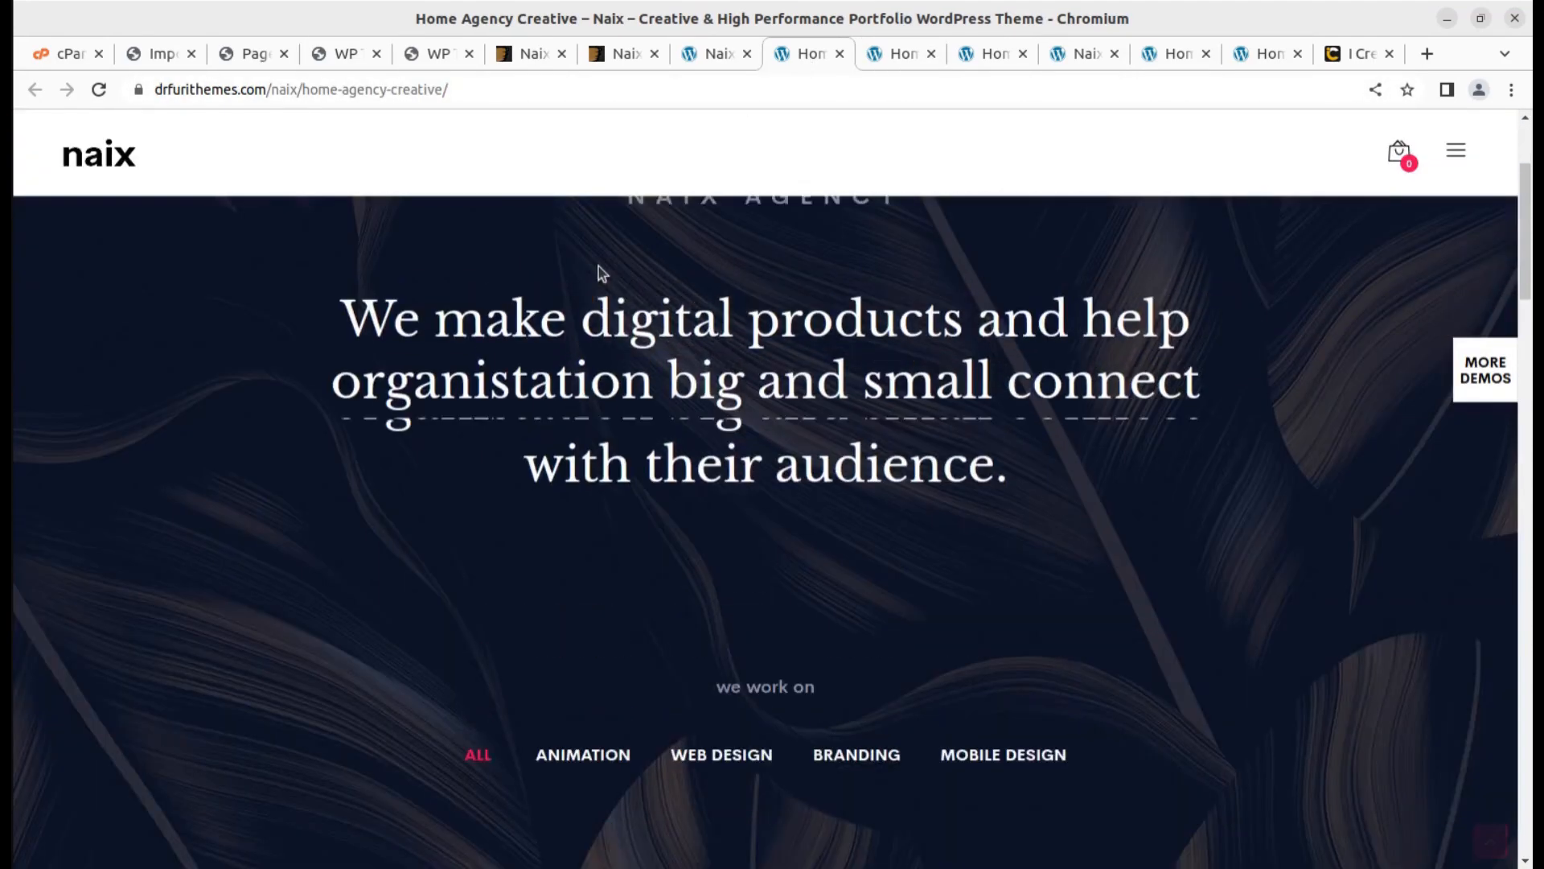
{"action": "scroll", "coordinate": [696, 209], "scroll_direction": "down", "scroll_amount": 4}
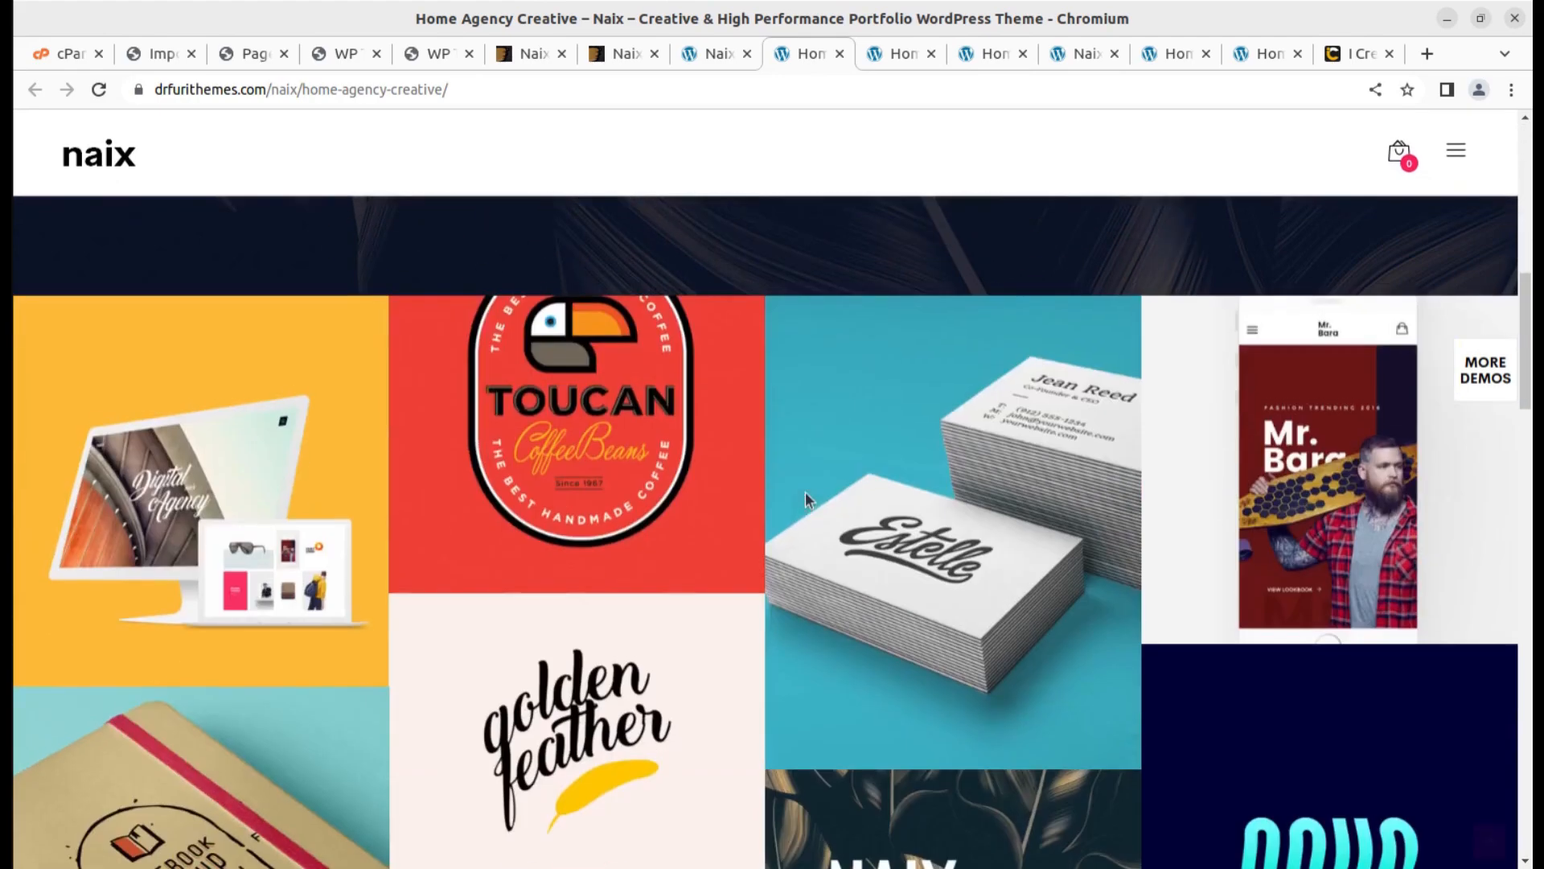
{"action": "scroll", "coordinate": [806, 499], "scroll_direction": "down", "scroll_amount": 5}
Close the outdated site tab showing the Hello world! post and return to the imported home page.
{"action": "left_click", "coordinate": [433, 54]}
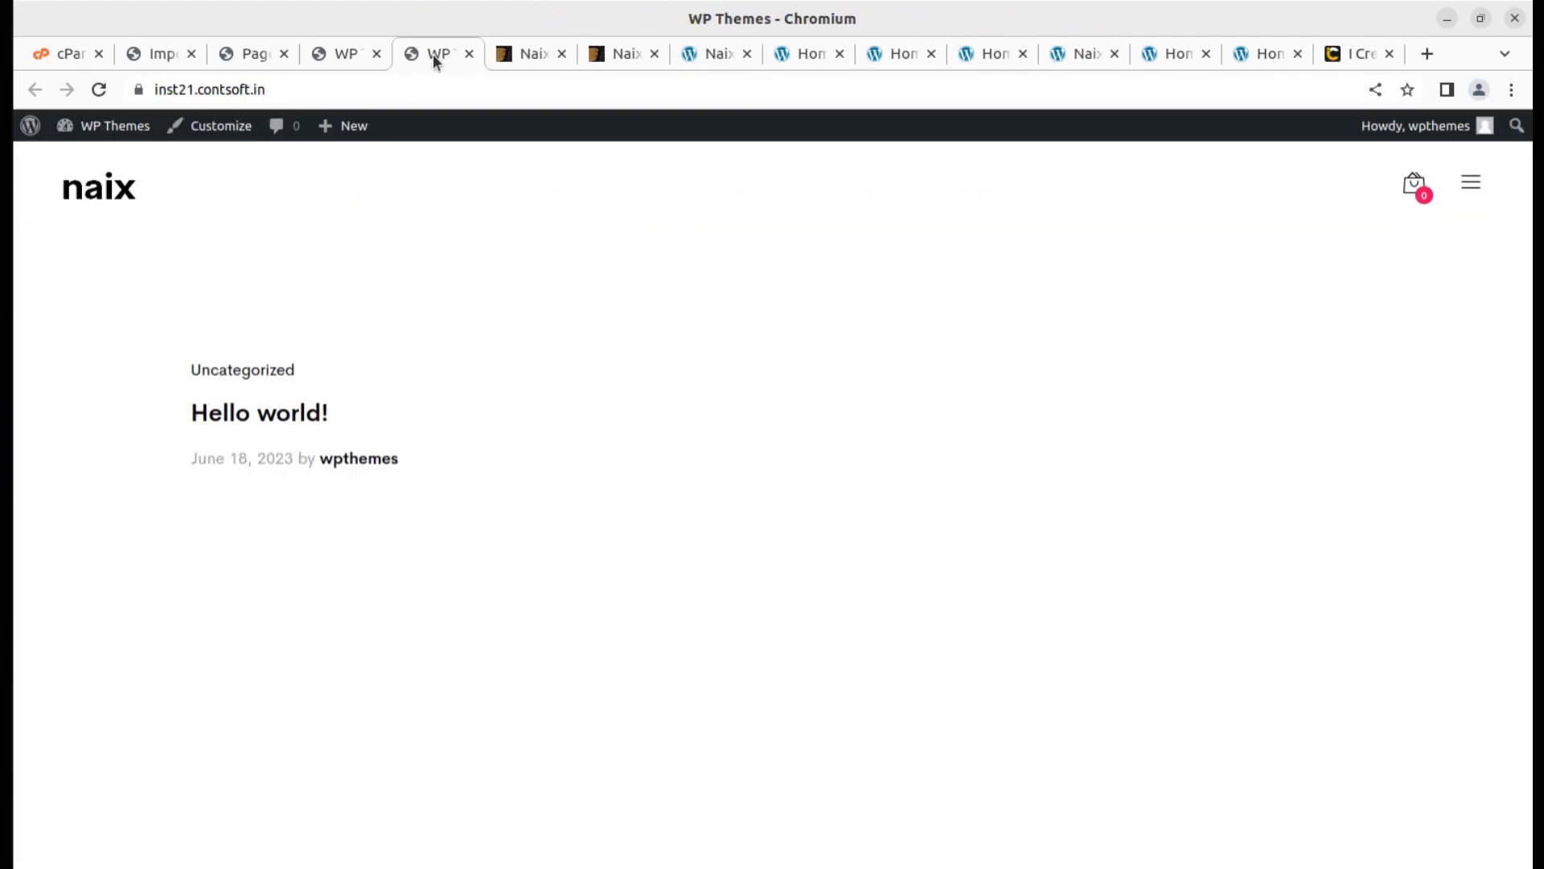
{"action": "left_click", "coordinate": [469, 53]}
{"action": "left_click", "coordinate": [358, 54]}
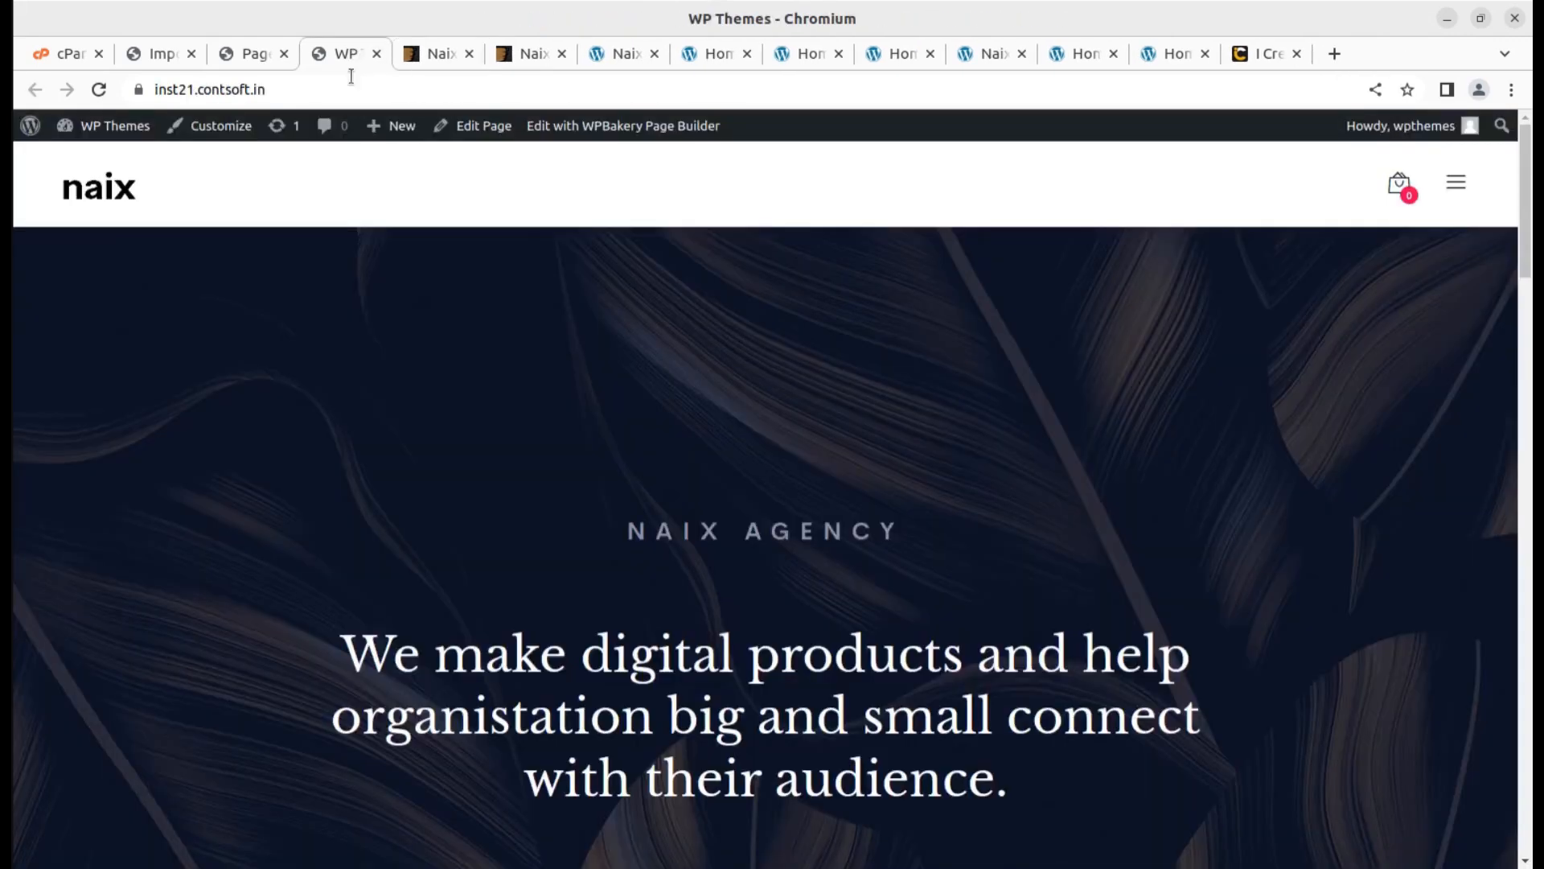
Examine the imported home page down to the footer, highlighting the dark testimonial quote to read it.
{"action": "scroll", "coordinate": [535, 469], "scroll_direction": "down", "scroll_amount": 9}
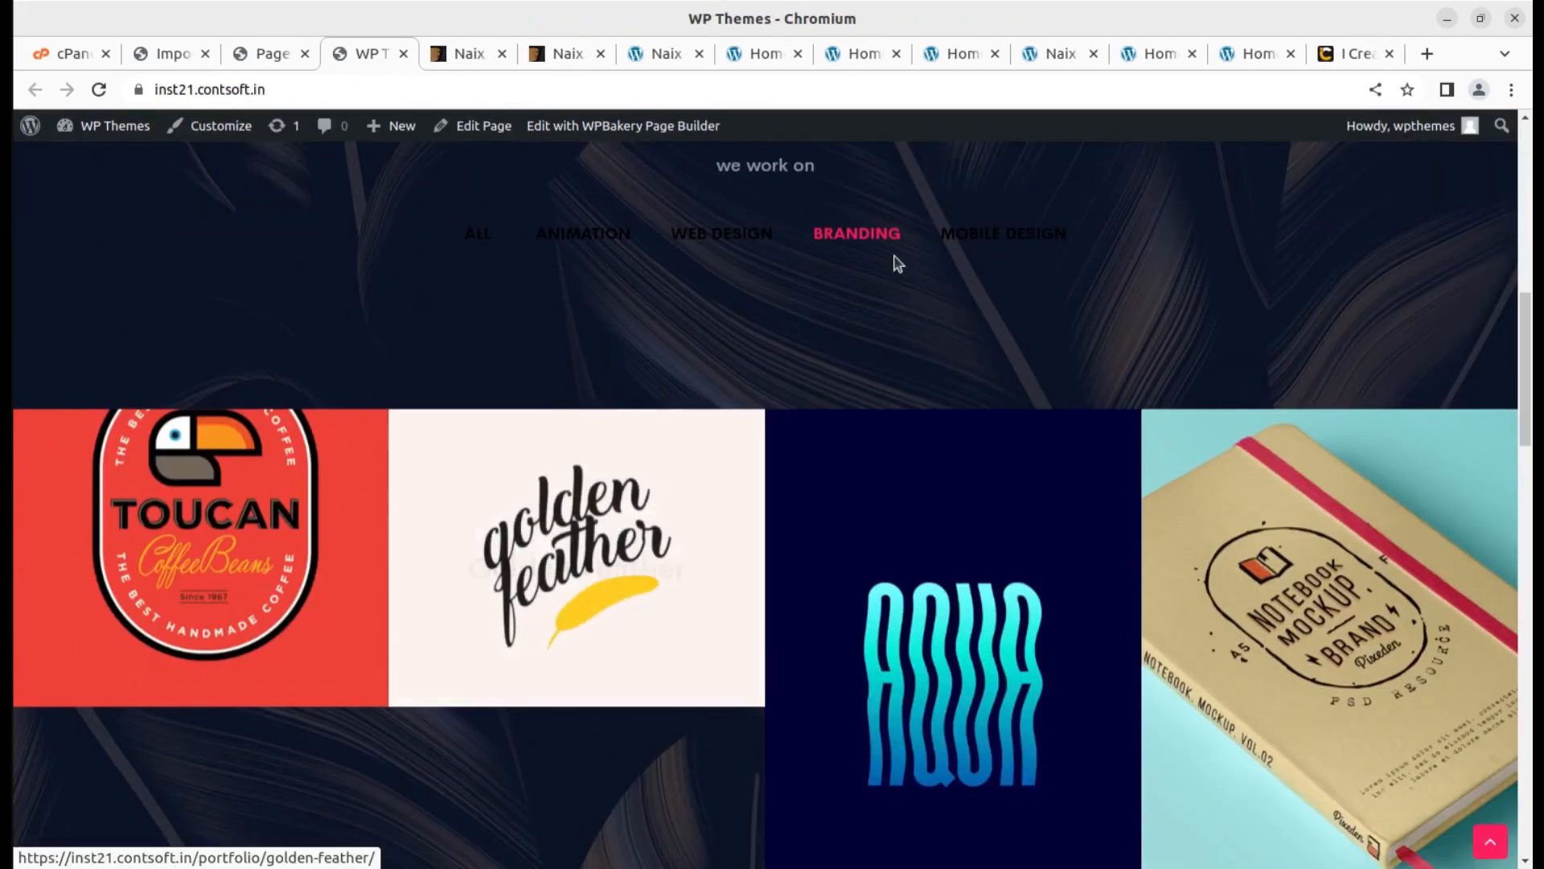
{"action": "scroll", "coordinate": [887, 451], "scroll_direction": "down", "scroll_amount": 3}
{"action": "scroll", "coordinate": [885, 447], "scroll_direction": "down", "scroll_amount": 8}
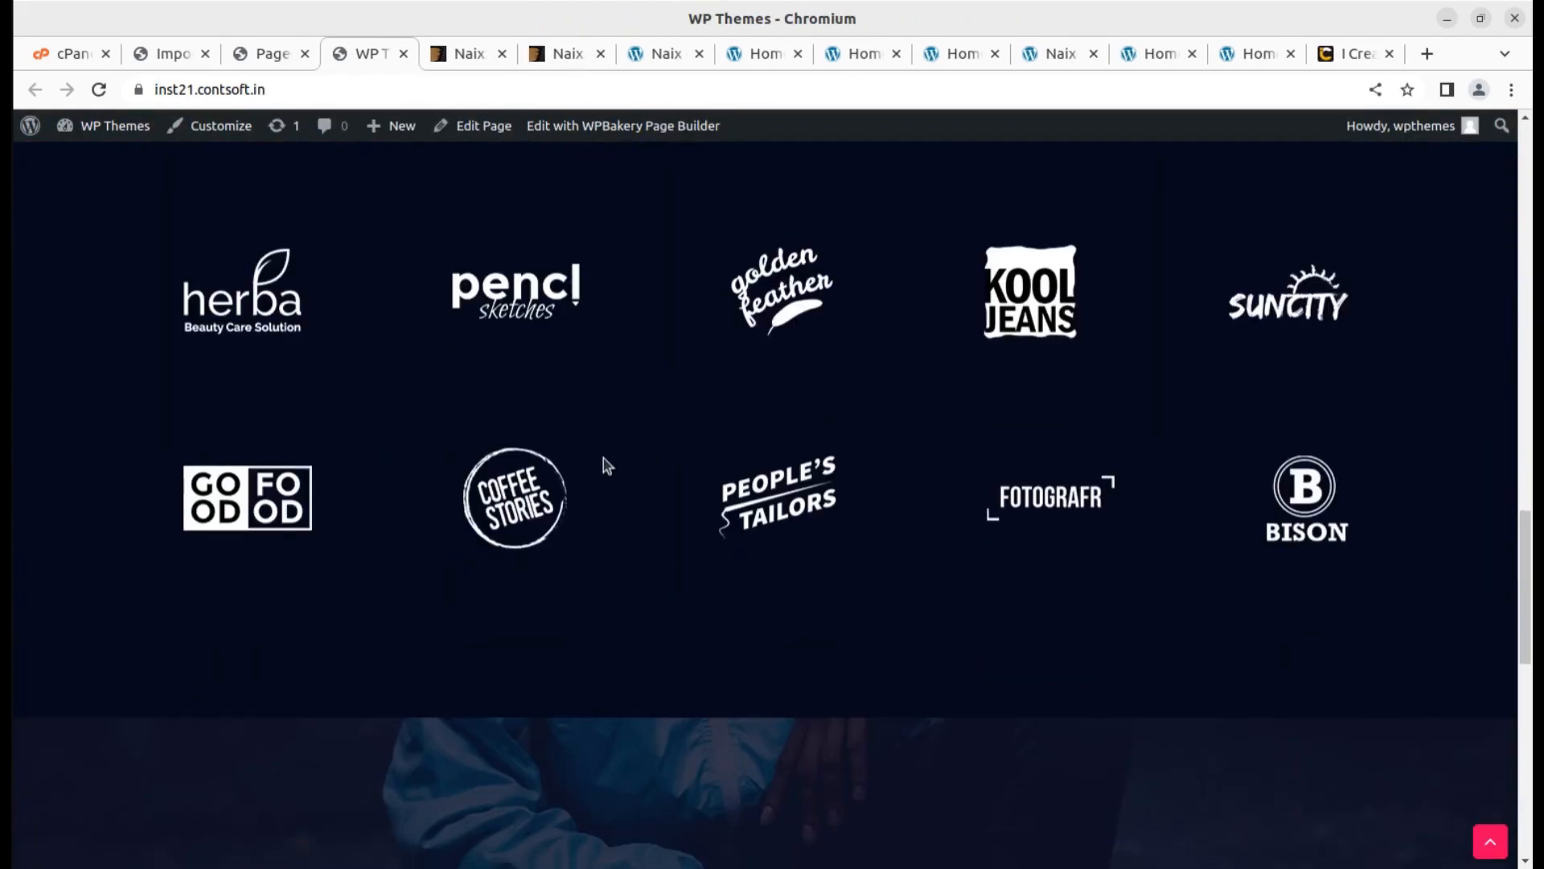
{"action": "scroll", "coordinate": [537, 515], "scroll_direction": "down", "scroll_amount": 5}
{"action": "scroll", "coordinate": [536, 516], "scroll_direction": "down", "scroll_amount": 5}
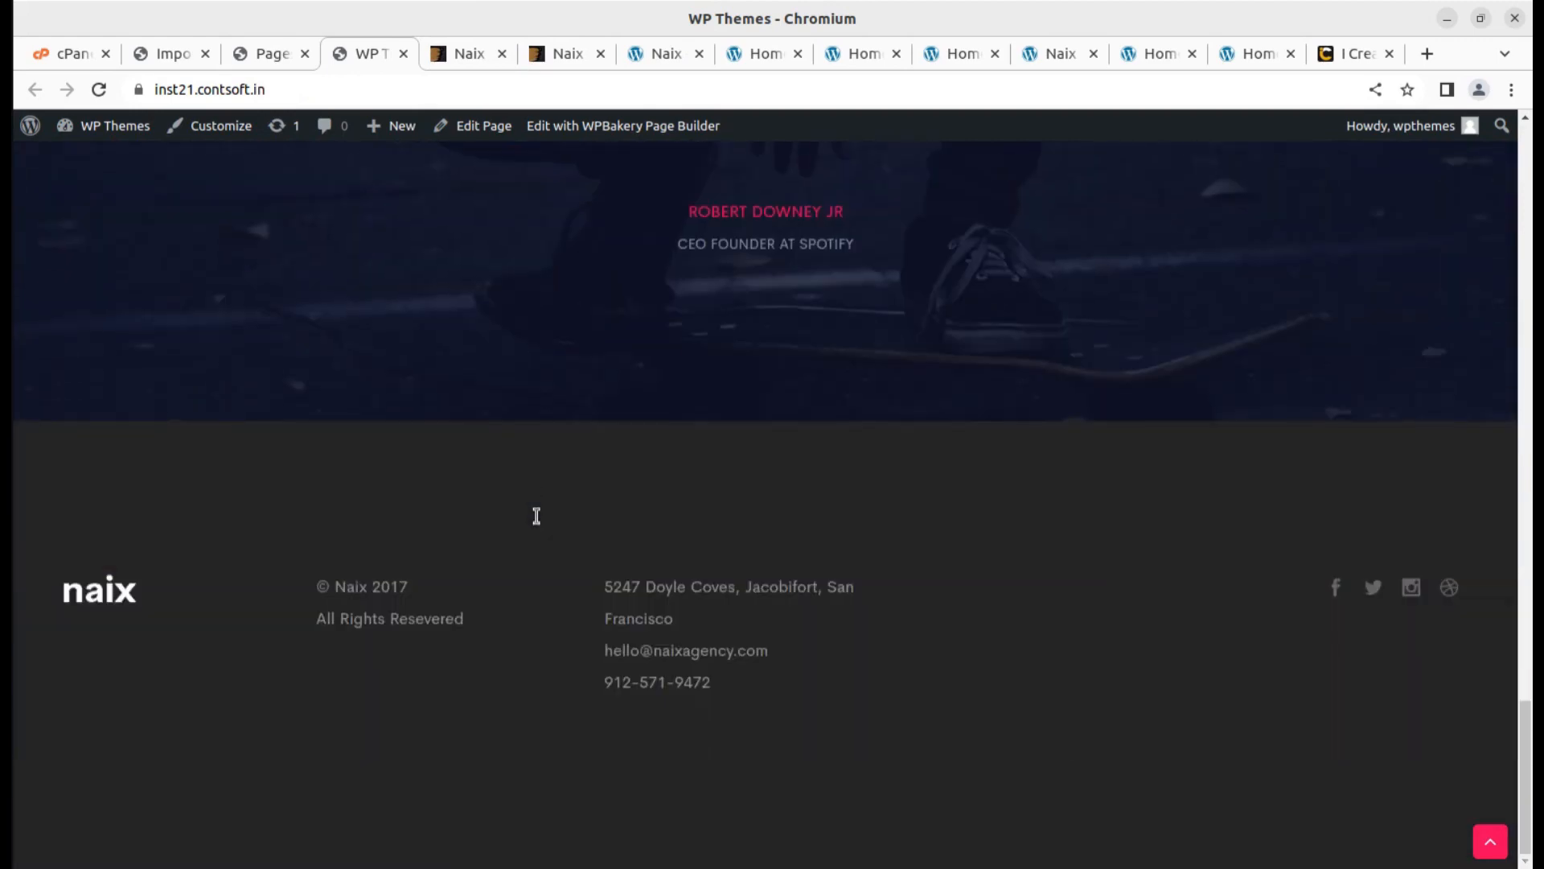
{"action": "scroll", "coordinate": [536, 516], "scroll_direction": "up", "scroll_amount": 7}
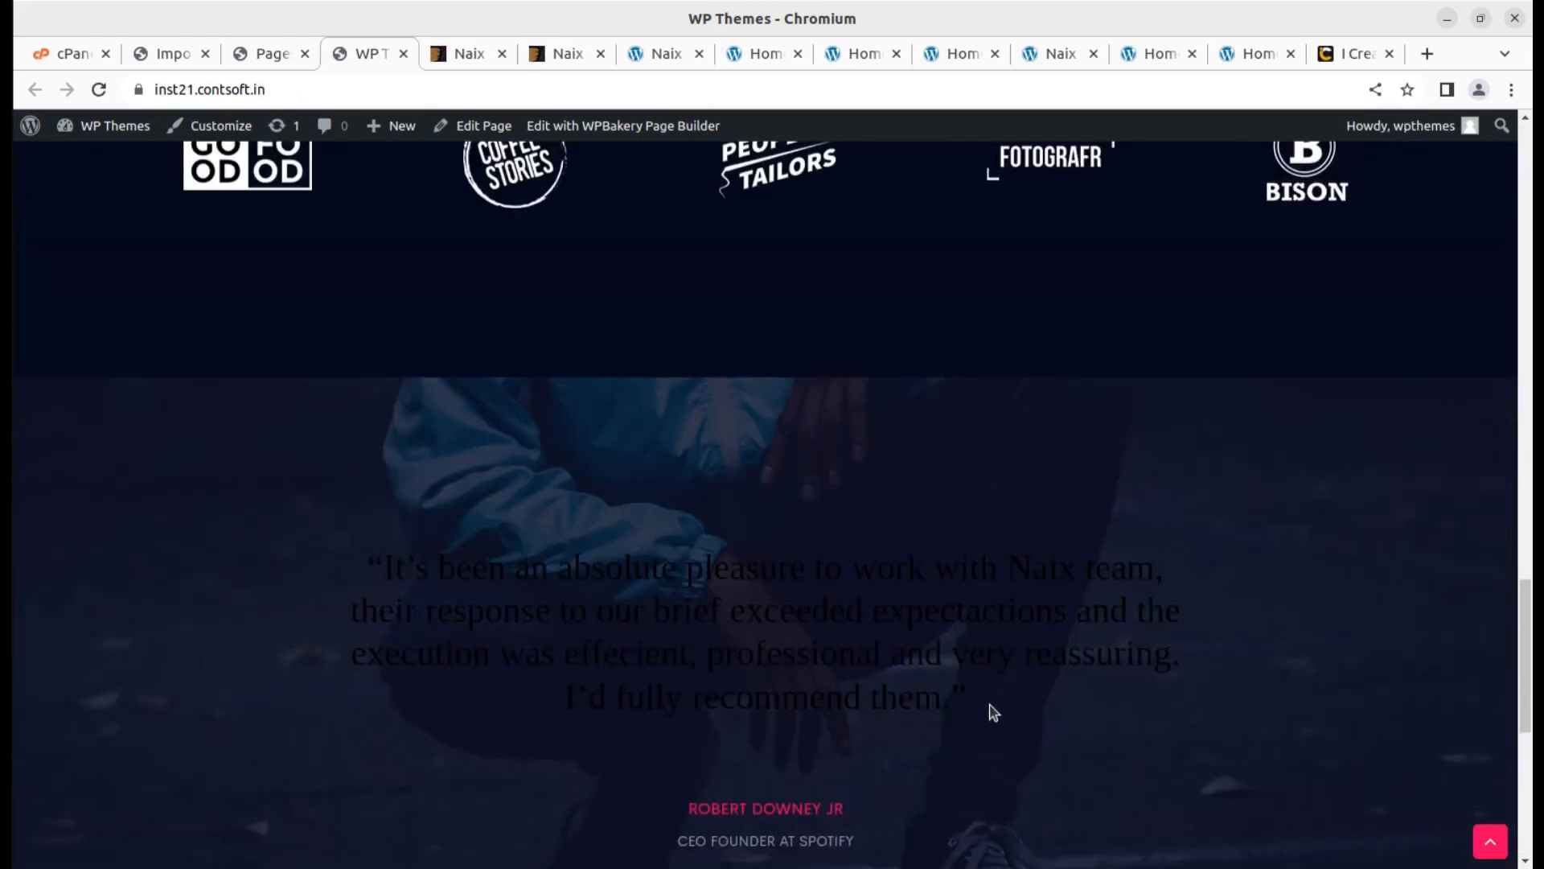
{"action": "left_click_drag", "start_coordinate": [994, 712], "coordinate": [405, 582]}
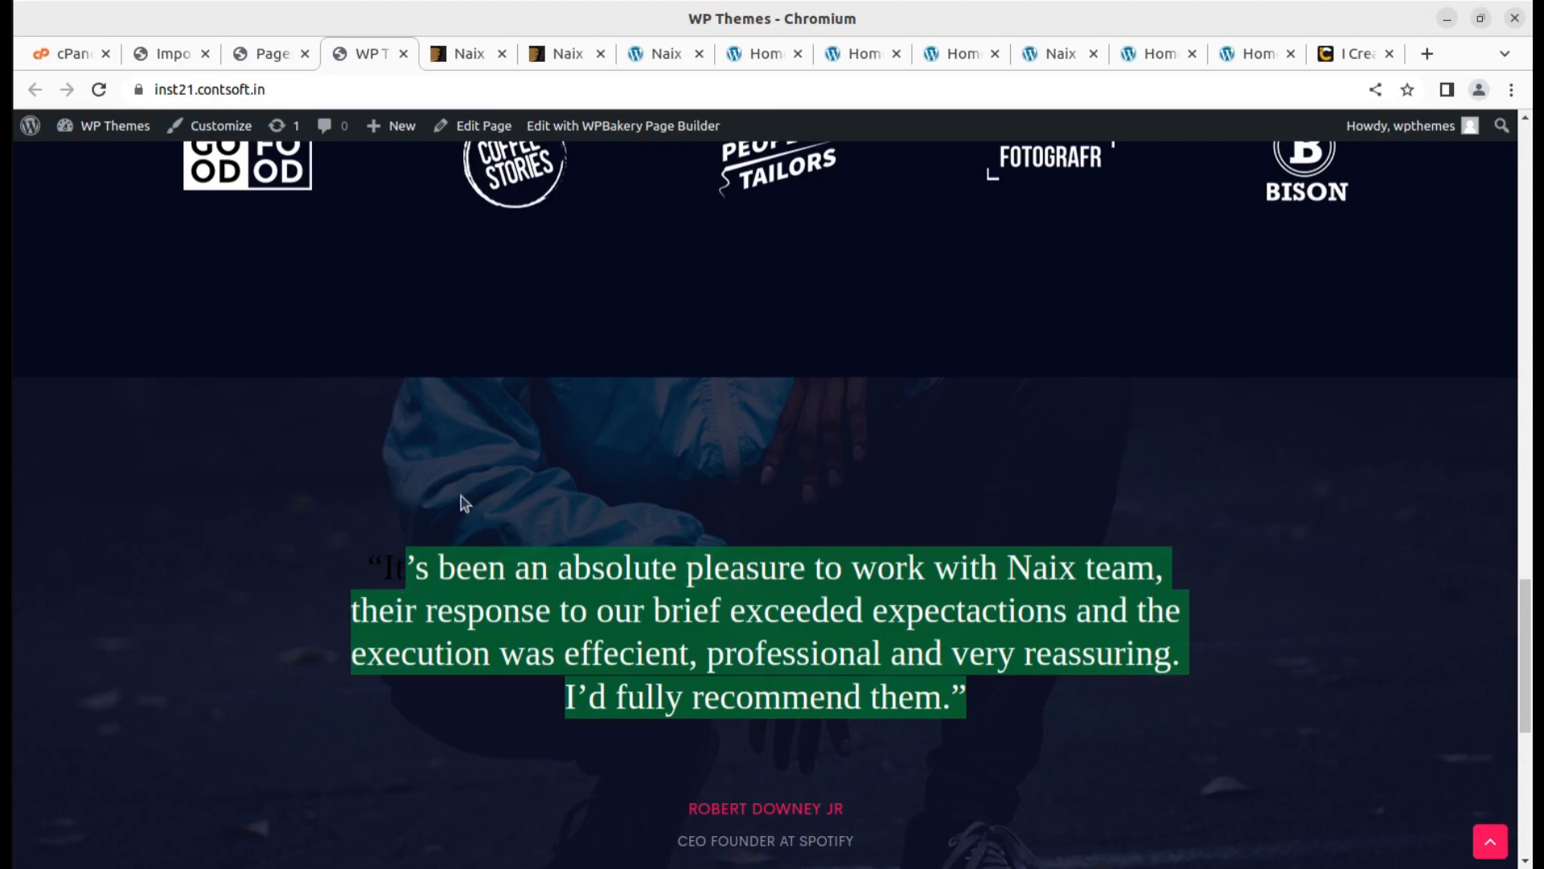
{"action": "scroll", "coordinate": [531, 475], "scroll_direction": "up", "scroll_amount": 12}
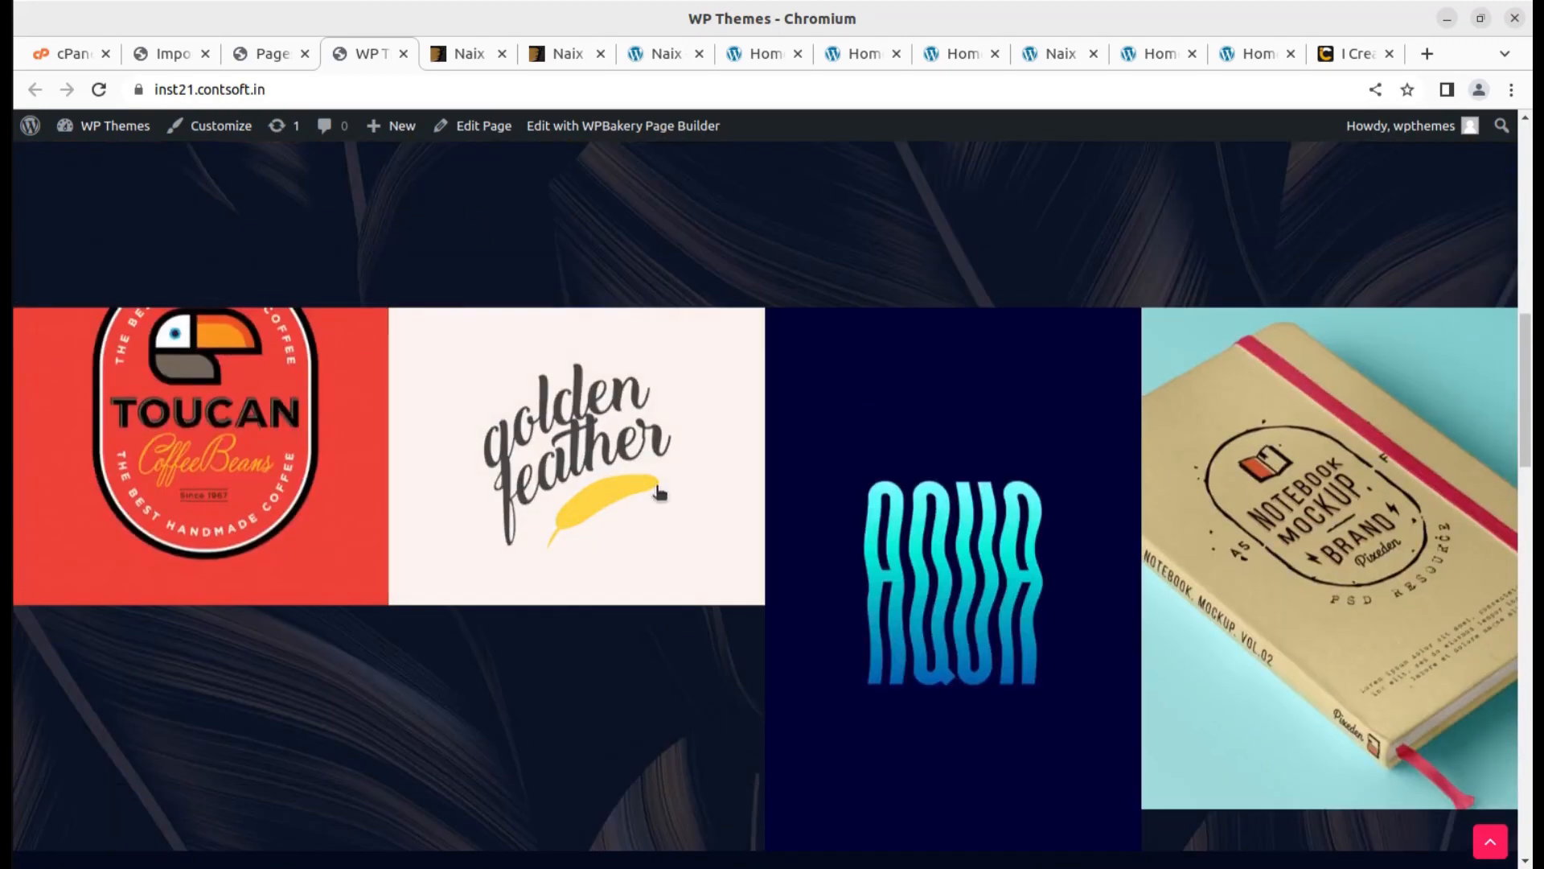
{"action": "scroll", "coordinate": [659, 487], "scroll_direction": "up", "scroll_amount": 5}
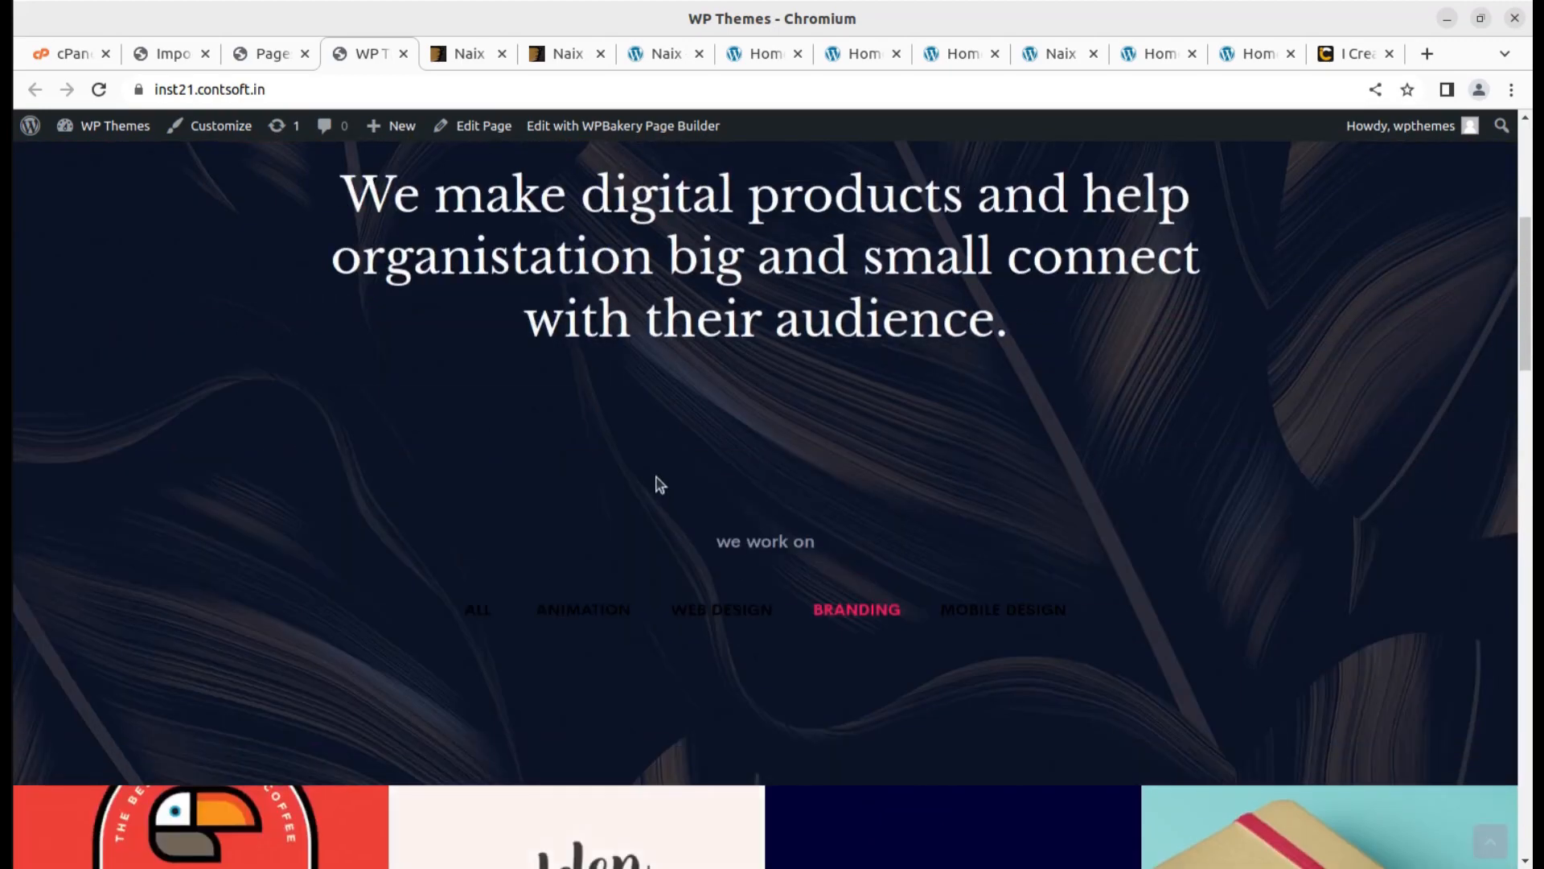
Check the progress of the demo data import and return to the list of all pages.
{"action": "left_click", "coordinate": [172, 55]}
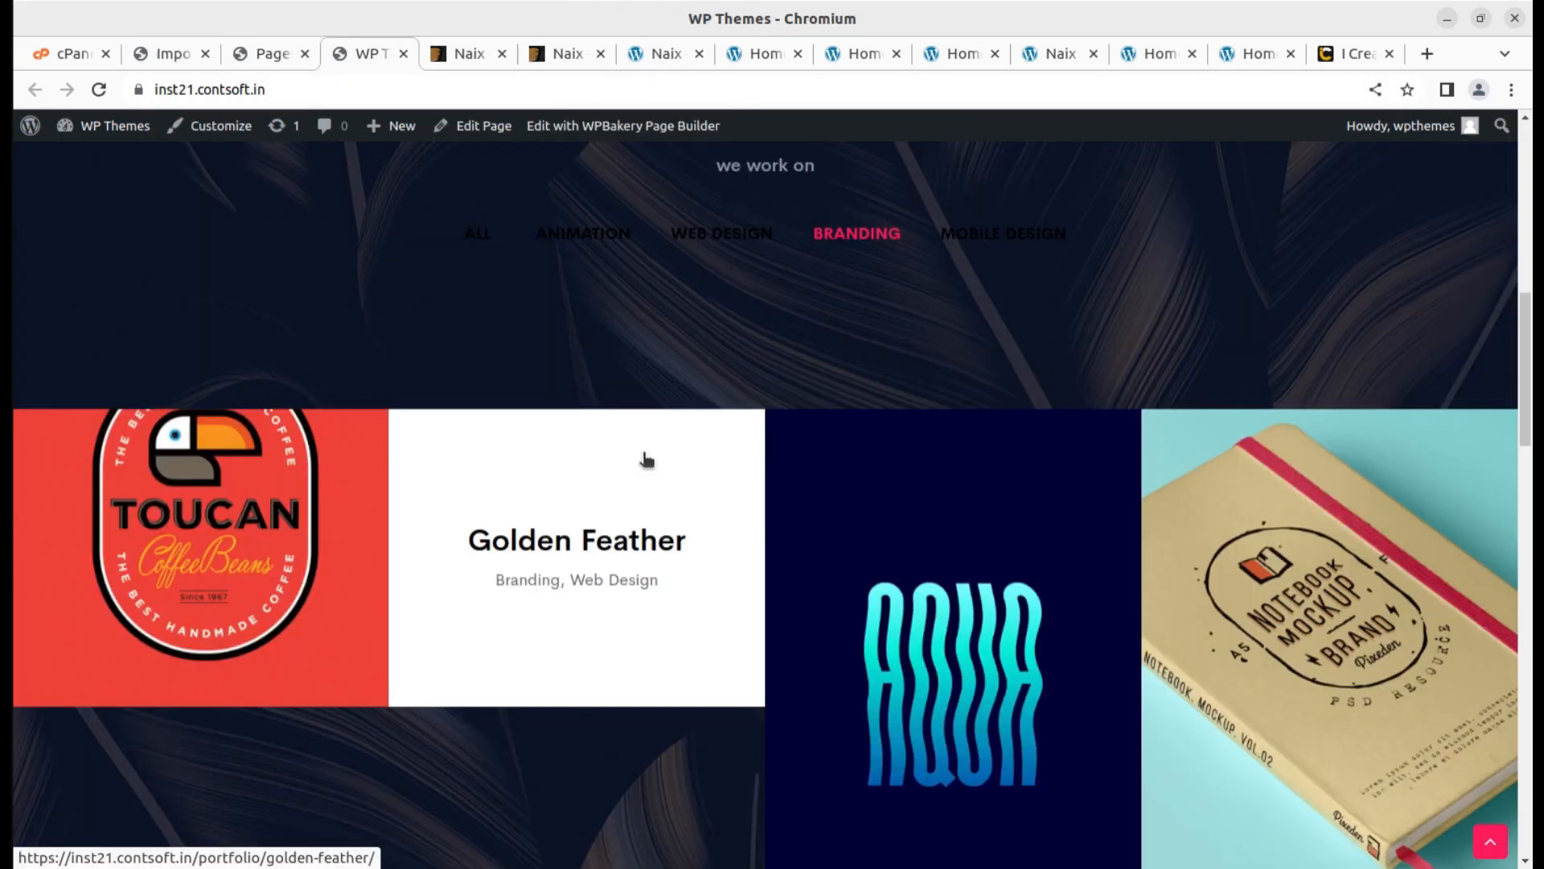
{"action": "left_click", "coordinate": [264, 54]}
{"action": "left_click", "coordinate": [173, 53]}
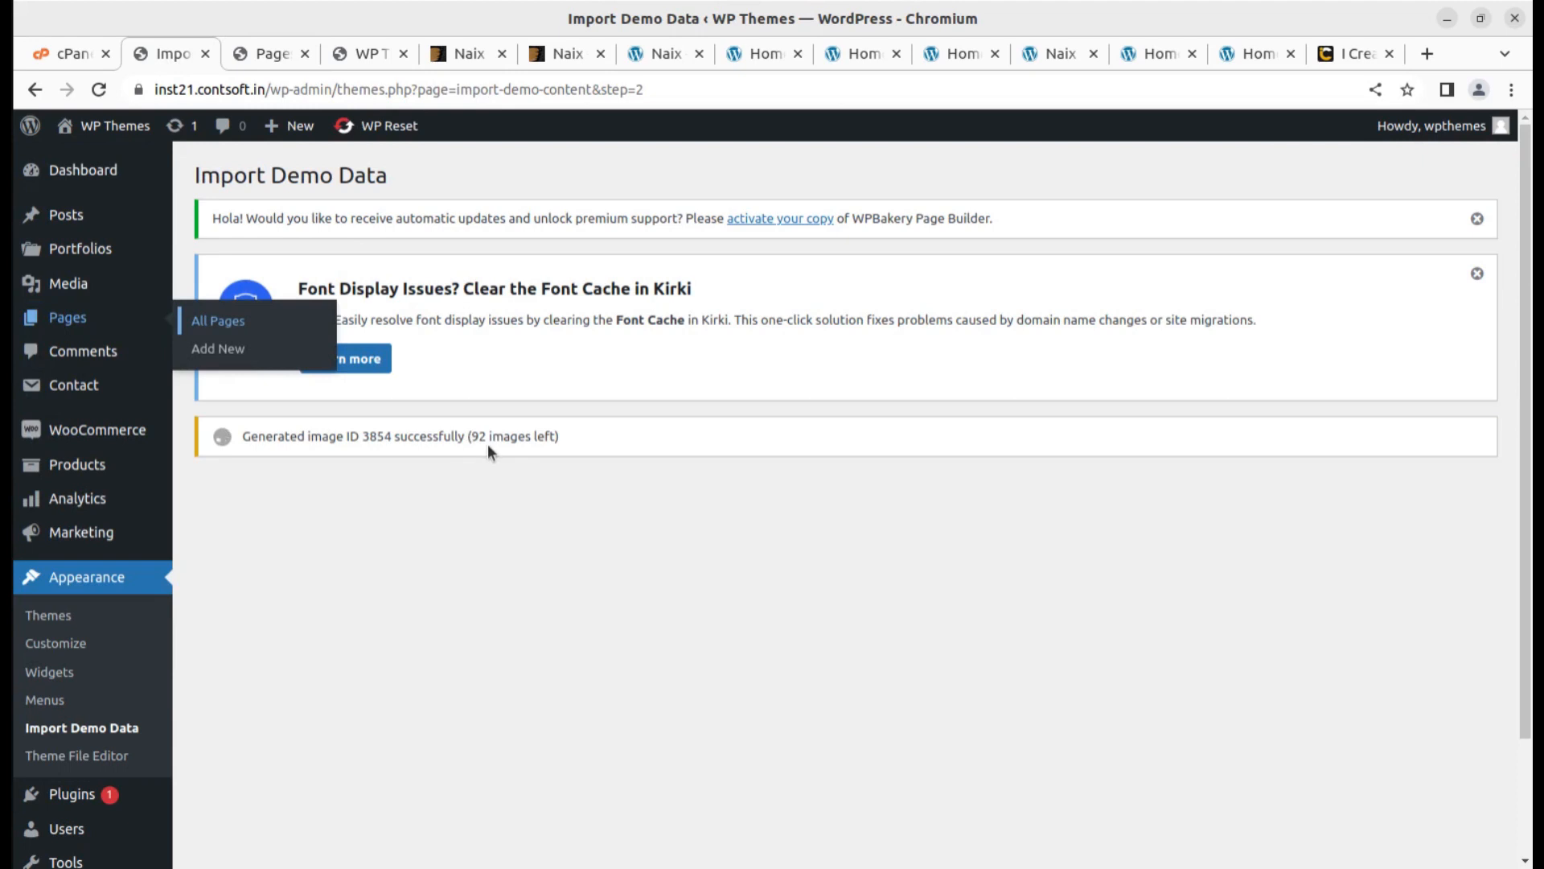
{"action": "left_click", "coordinate": [268, 55]}
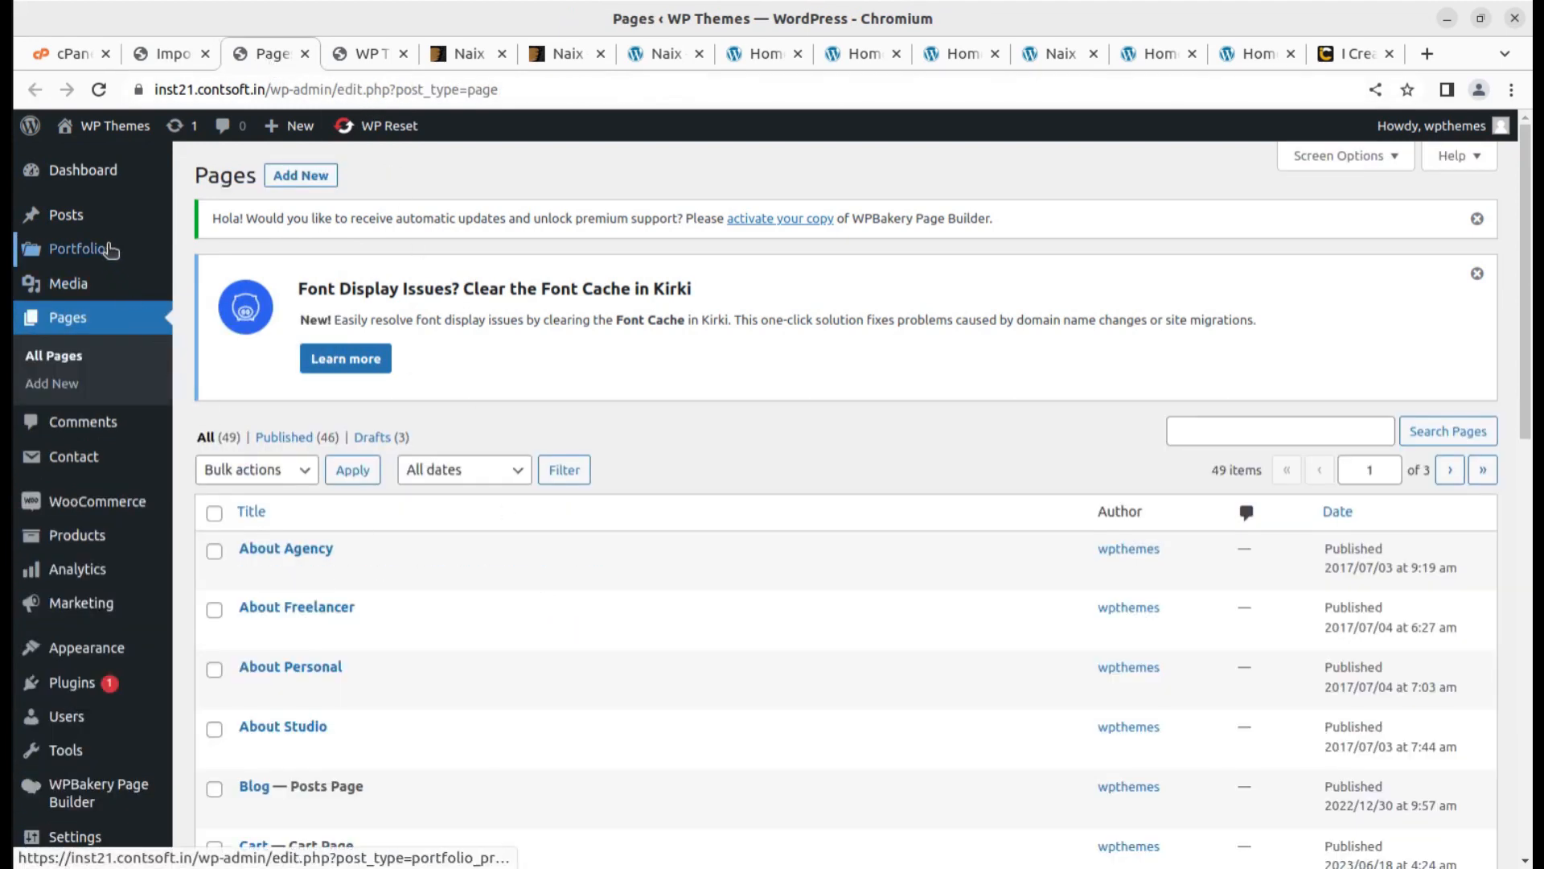
Open the list of all portfolio items and look through the imported projects with their thumbnails and categories.
{"action": "mouse_move", "coordinate": [79, 186]}
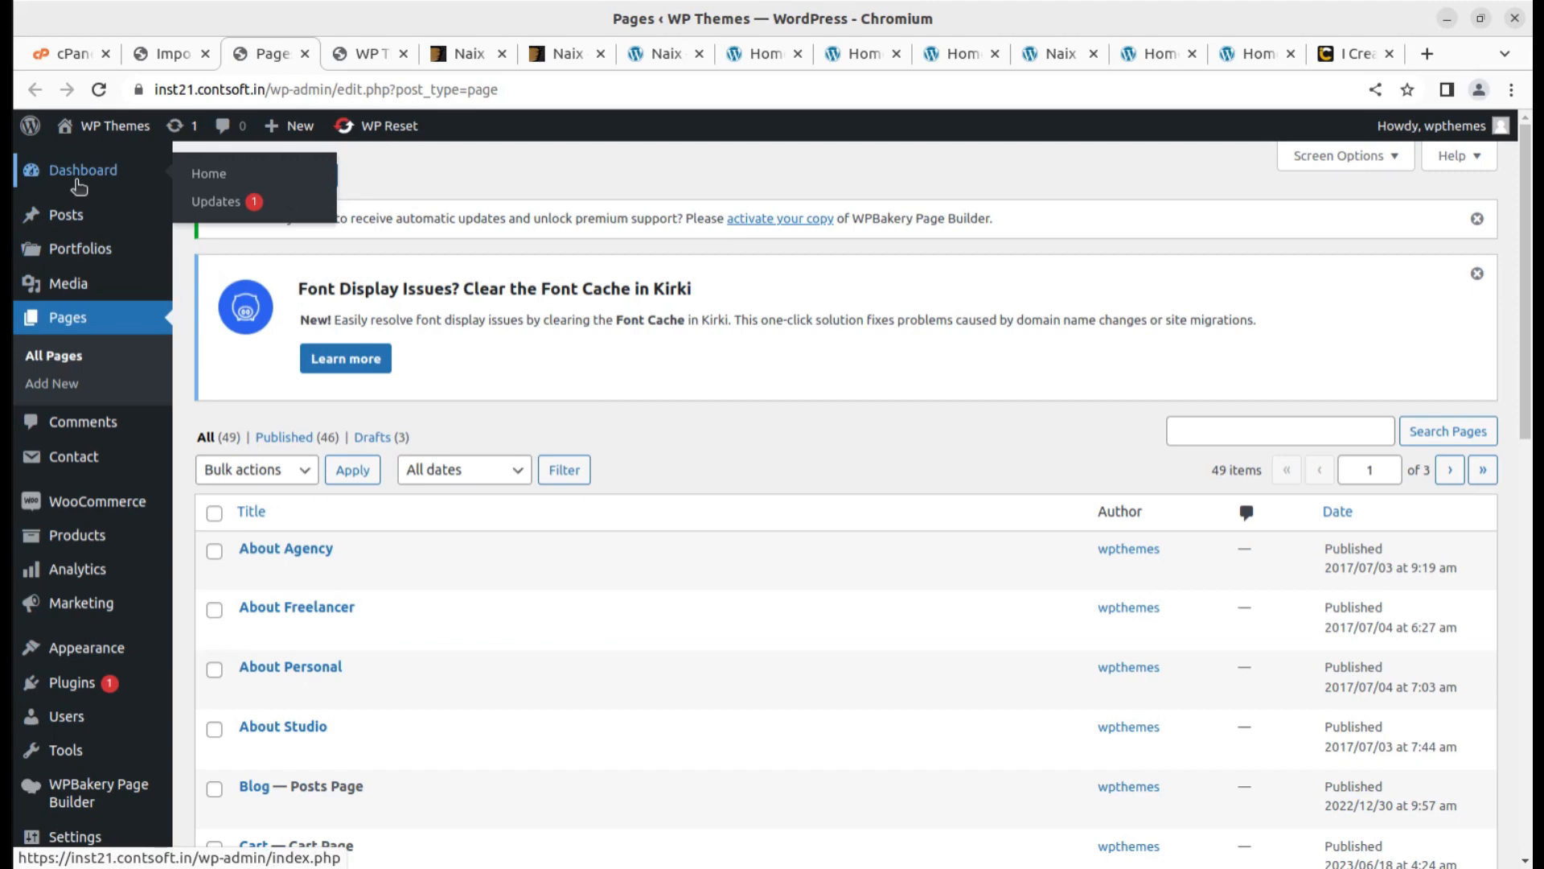
{"action": "left_click", "coordinate": [71, 254]}
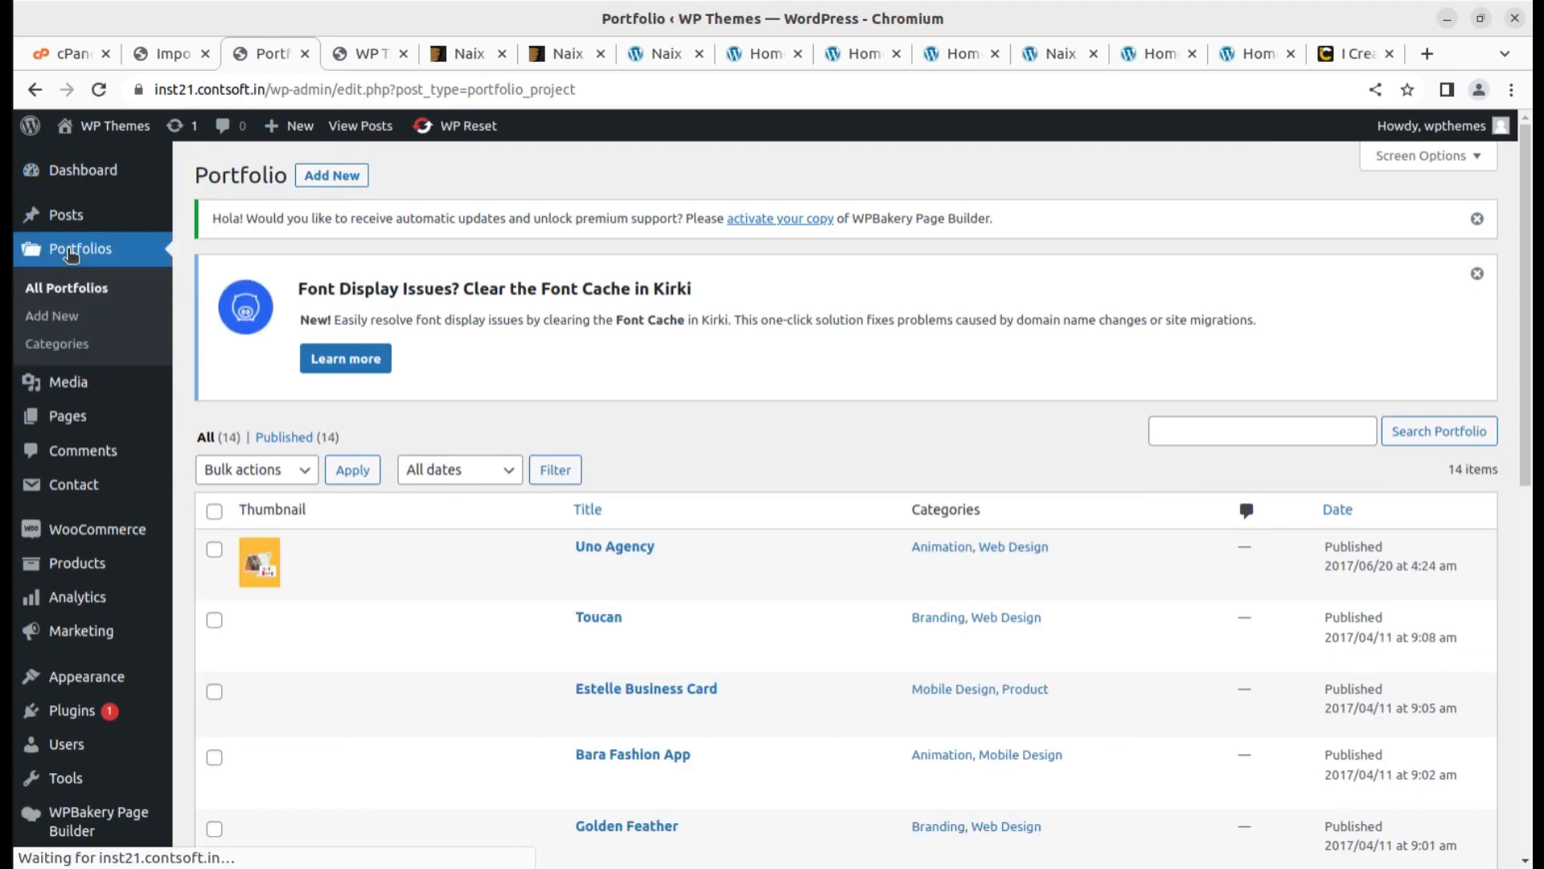
{"action": "scroll", "coordinate": [724, 587], "scroll_direction": "down", "scroll_amount": 3}
{"action": "scroll", "coordinate": [649, 572], "scroll_direction": "down", "scroll_amount": 7}
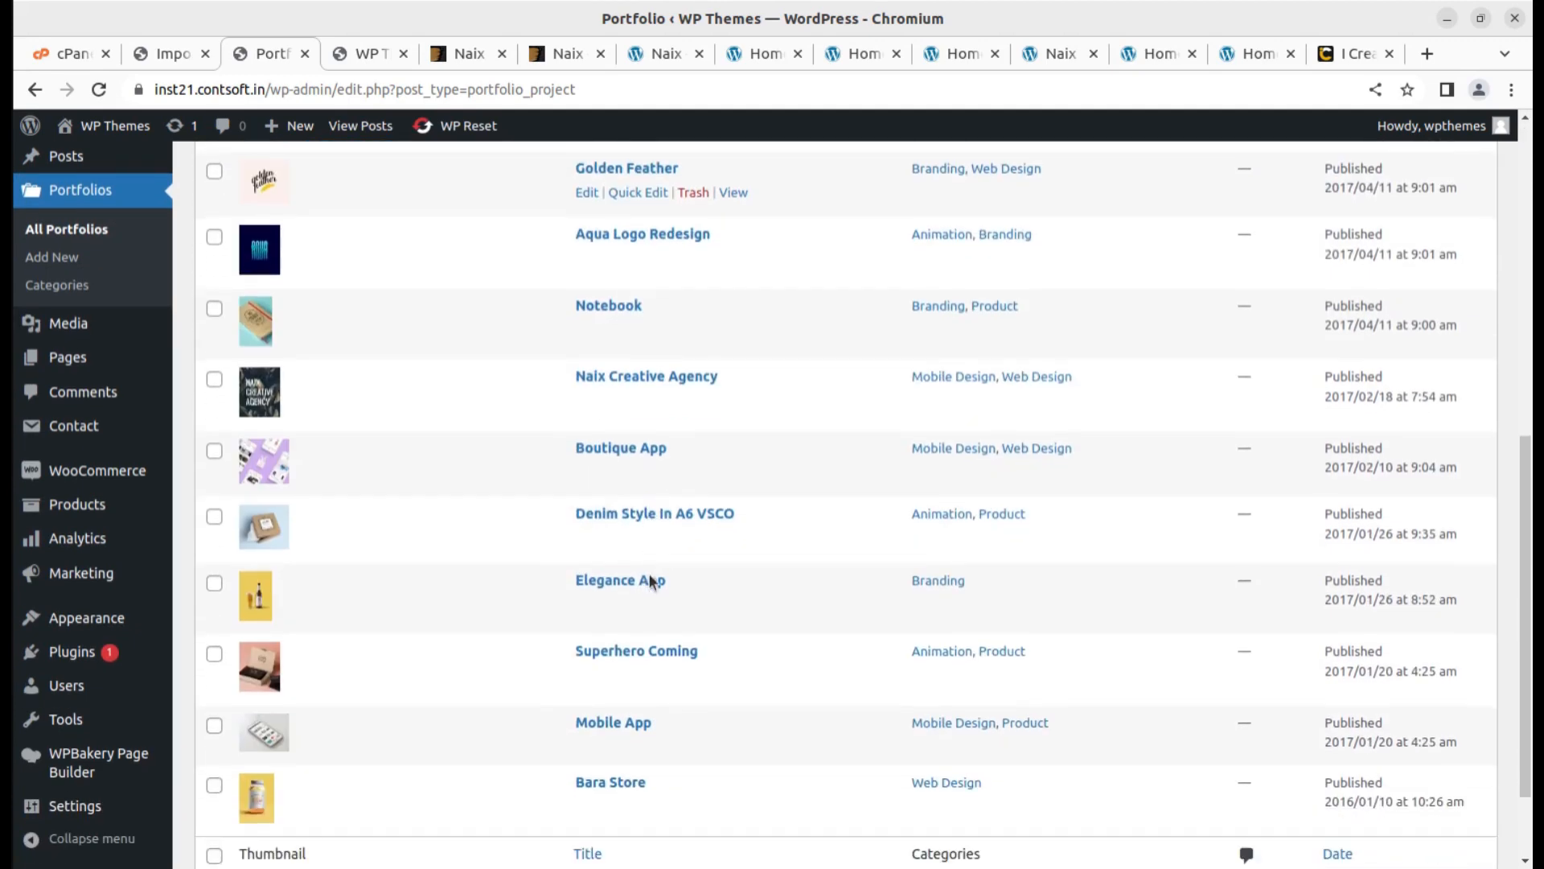
{"action": "scroll", "coordinate": [652, 579], "scroll_direction": "up", "scroll_amount": 8}
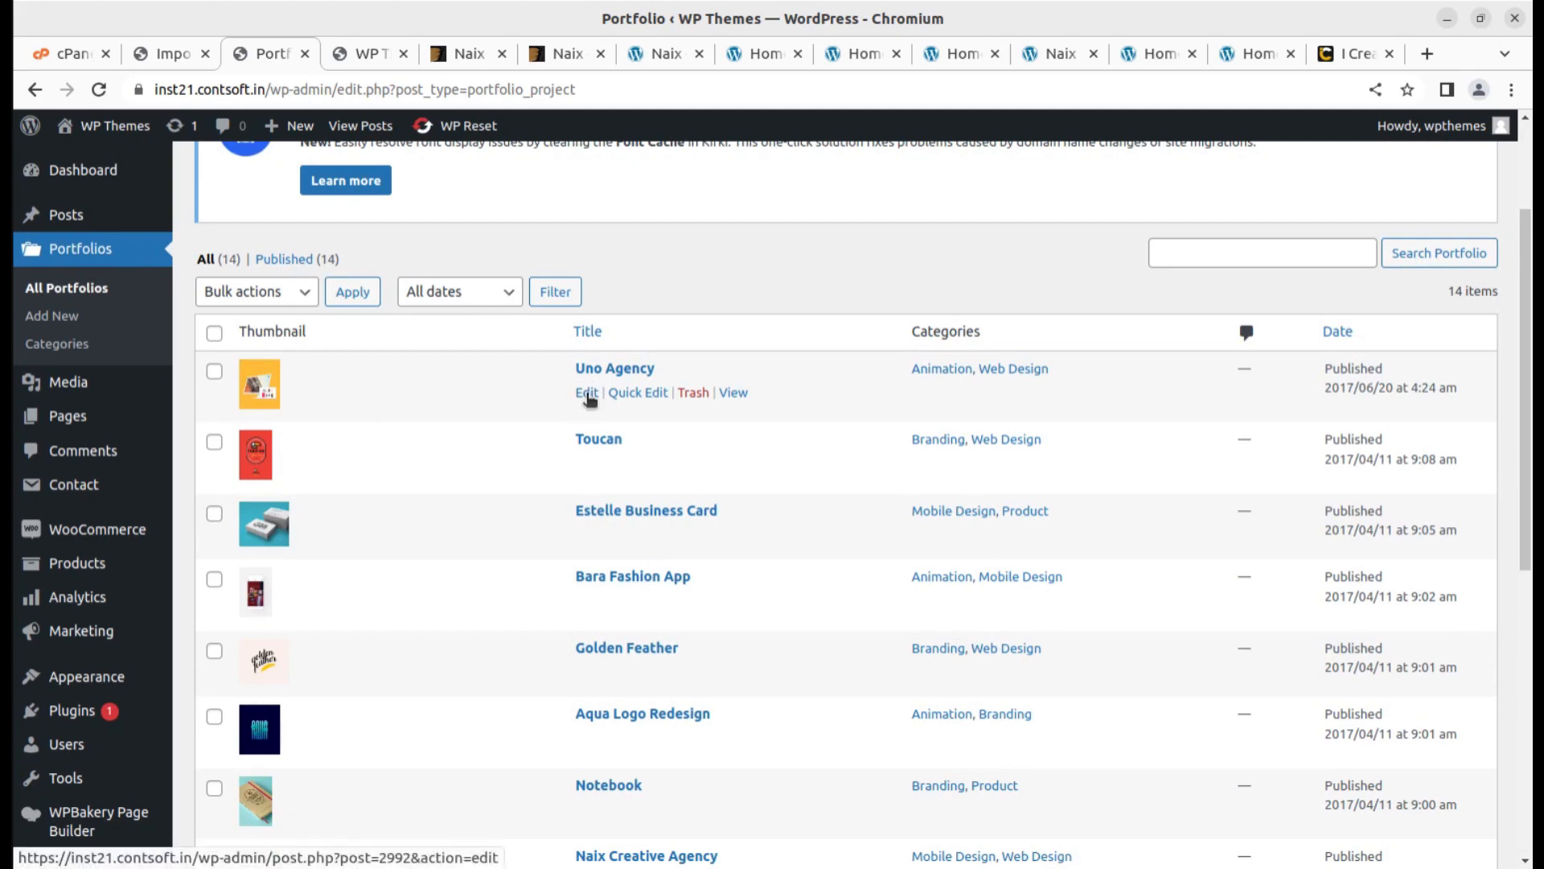
Open the Uno Agency portfolio item for editing and examine its content shortcodes and item settings.
{"action": "left_click", "coordinate": [587, 393]}
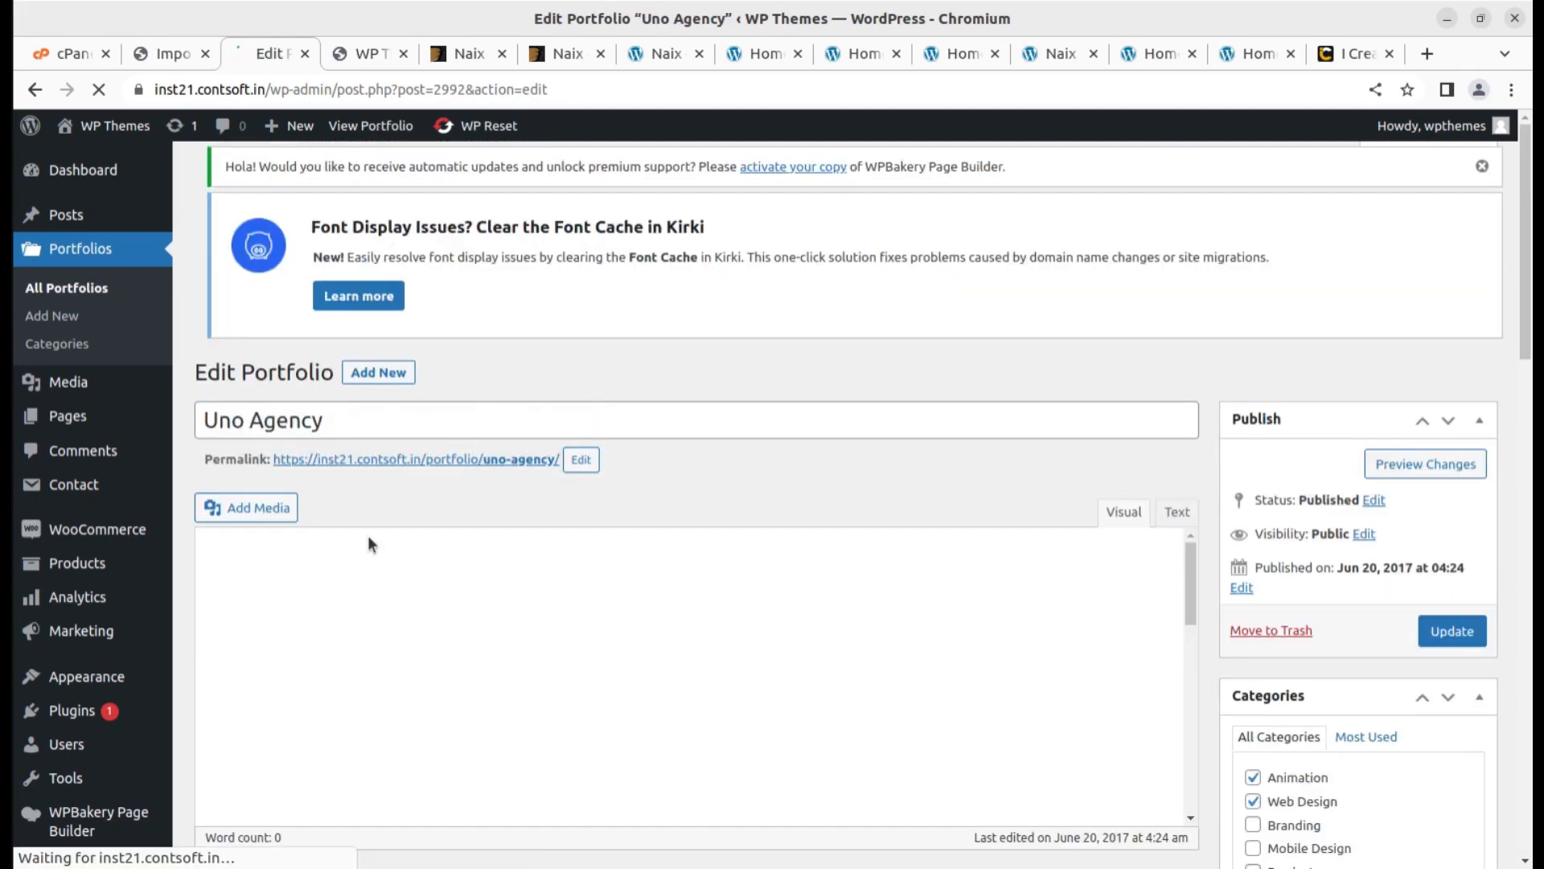
{"action": "scroll", "coordinate": [747, 593], "scroll_direction": "down", "scroll_amount": 4}
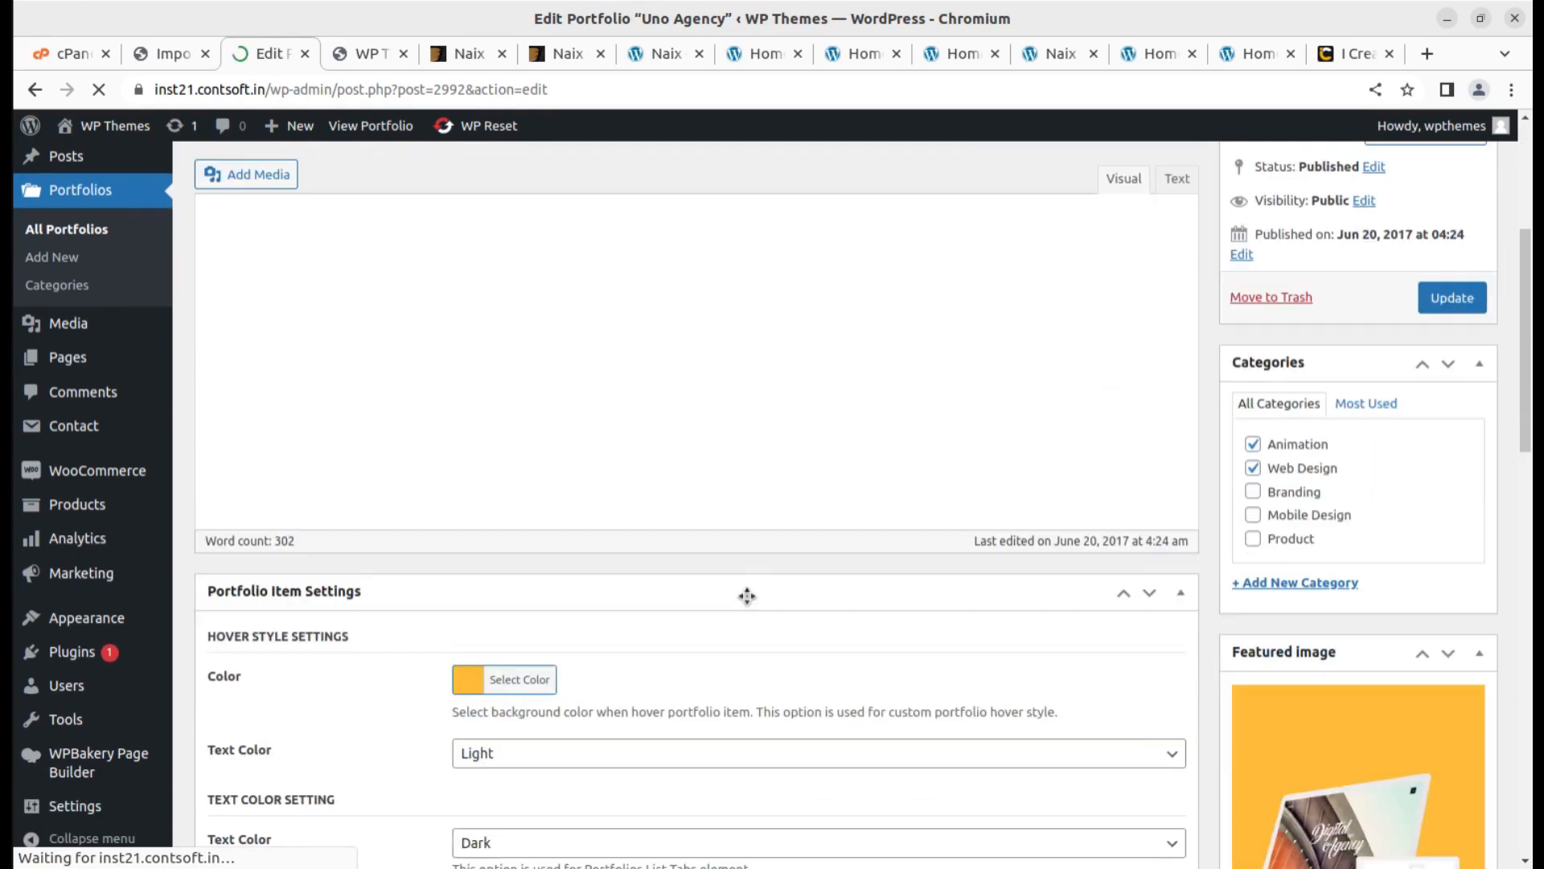
{"action": "scroll", "coordinate": [667, 576], "scroll_direction": "up", "scroll_amount": 5}
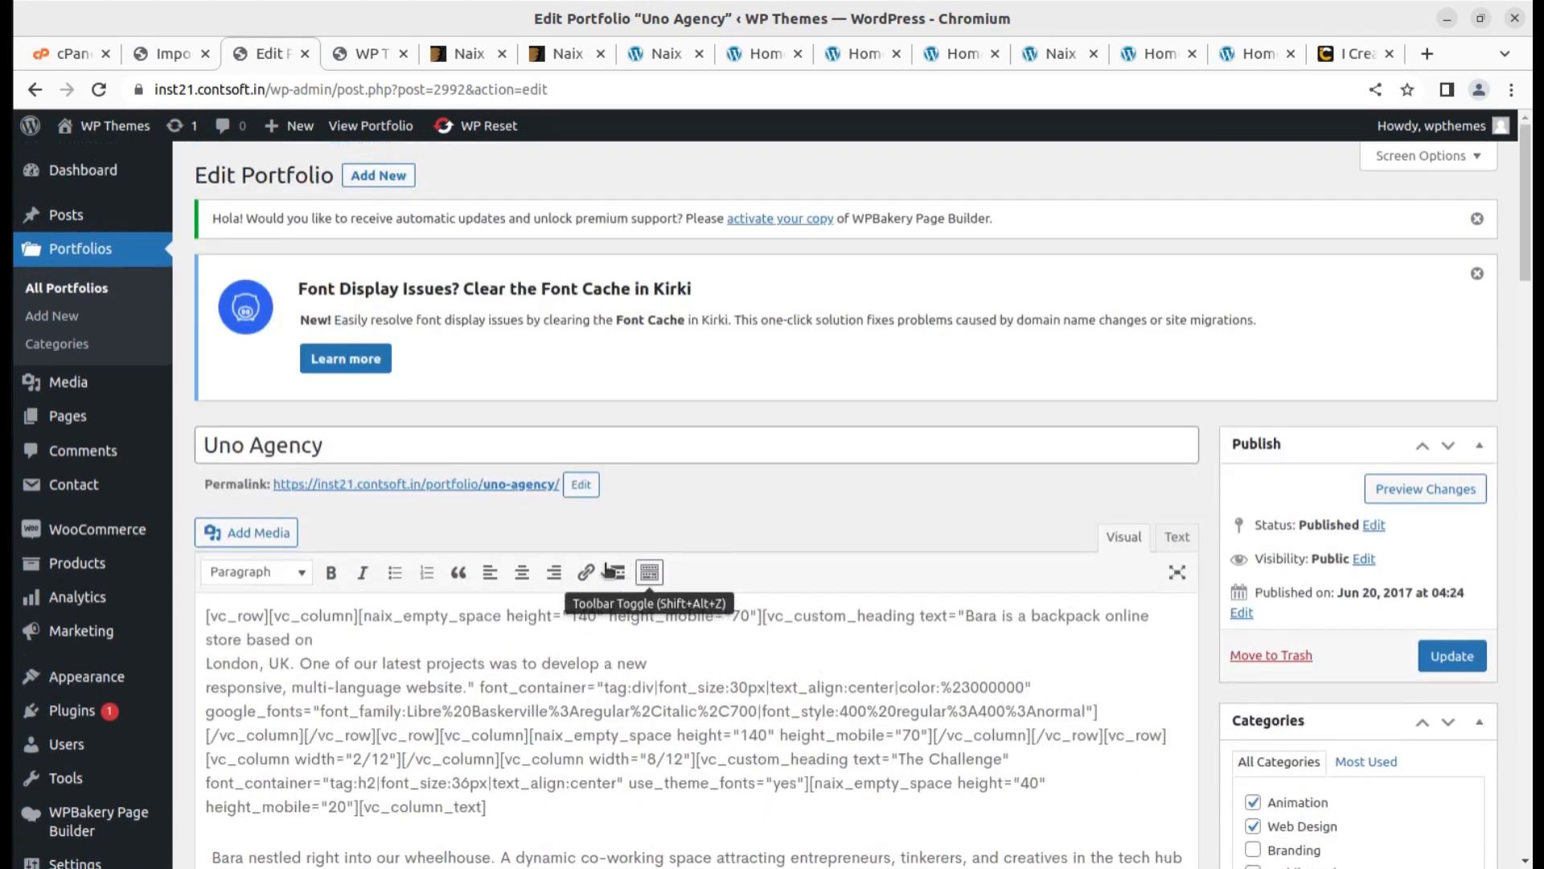
{"action": "scroll", "coordinate": [269, 565], "scroll_direction": "down", "scroll_amount": 2}
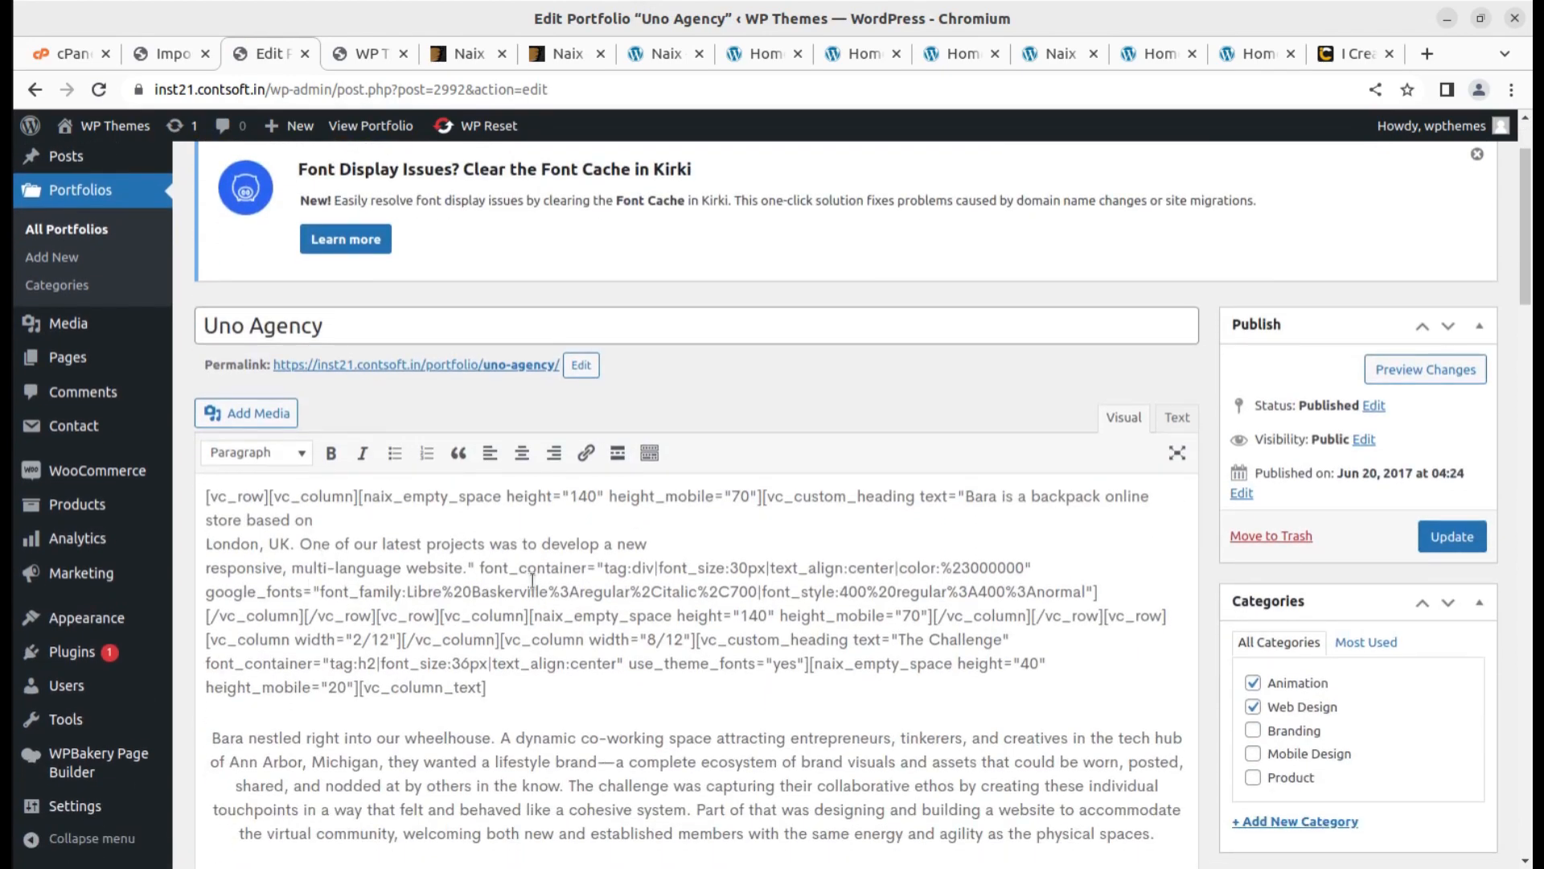
{"action": "scroll", "coordinate": [531, 580], "scroll_direction": "down", "scroll_amount": 3}
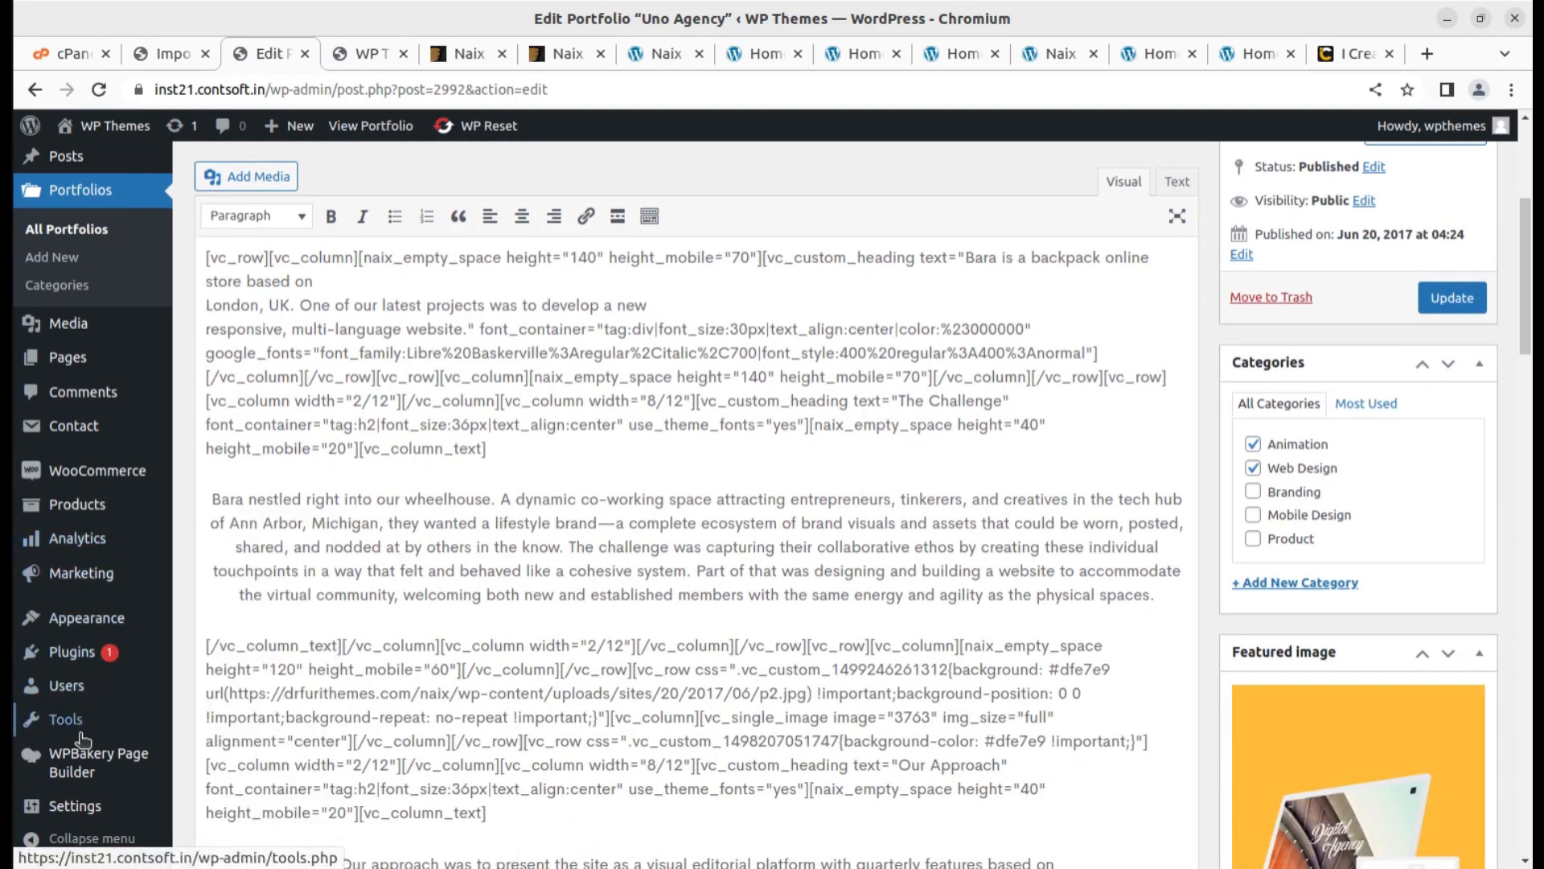
Open the WPBakery Role Manager in a separate tab and set the Administrator's post types to Custom.
{"action": "mouse_move", "coordinate": [83, 762]}
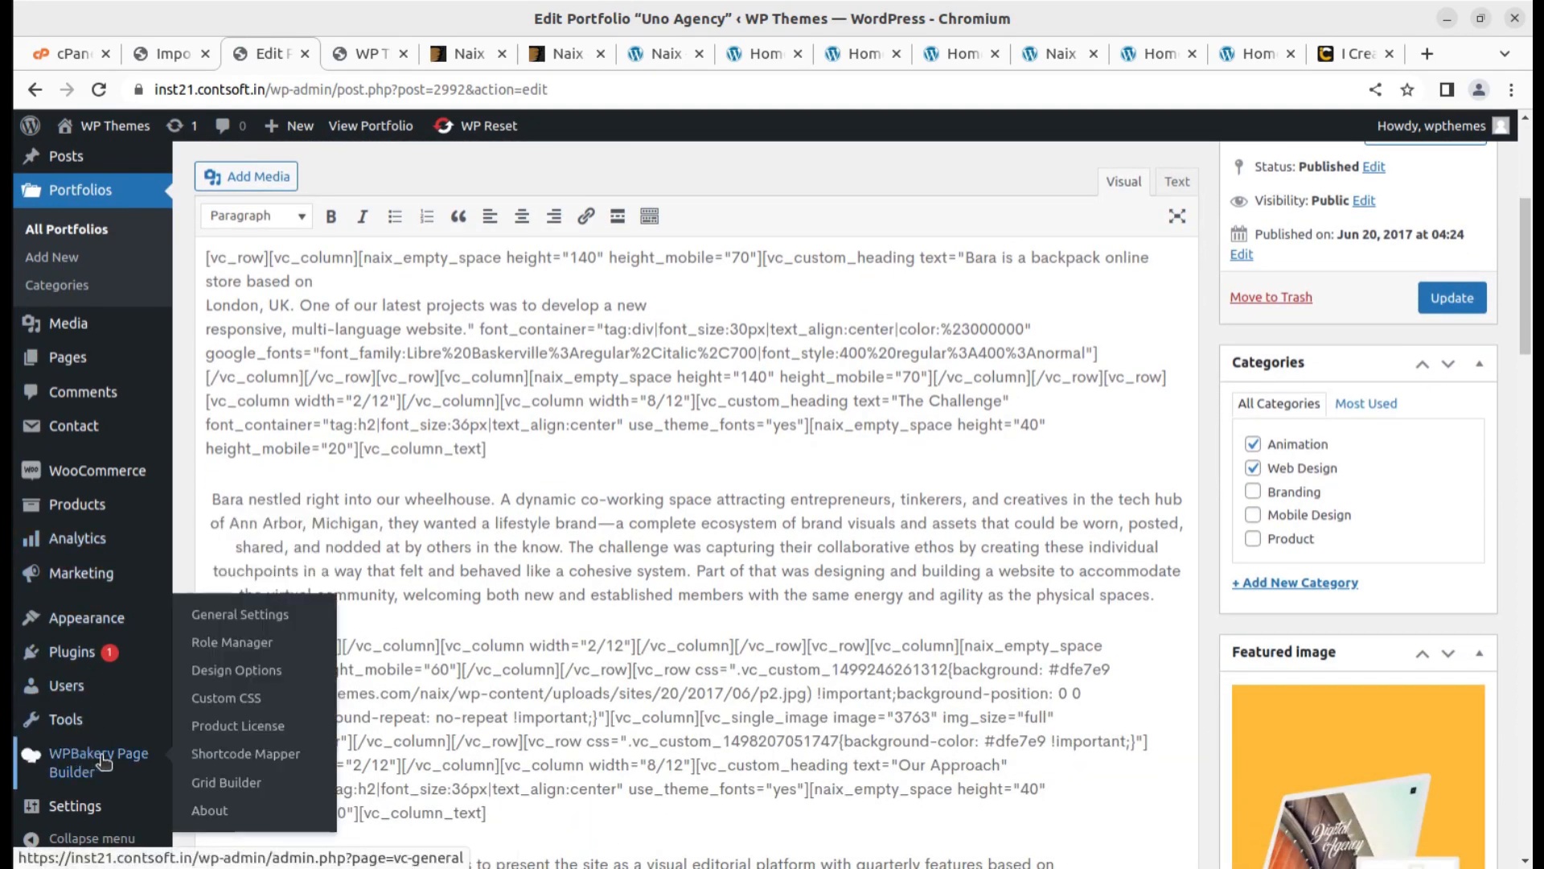
{"action": "middle_click", "coordinate": [223, 646]}
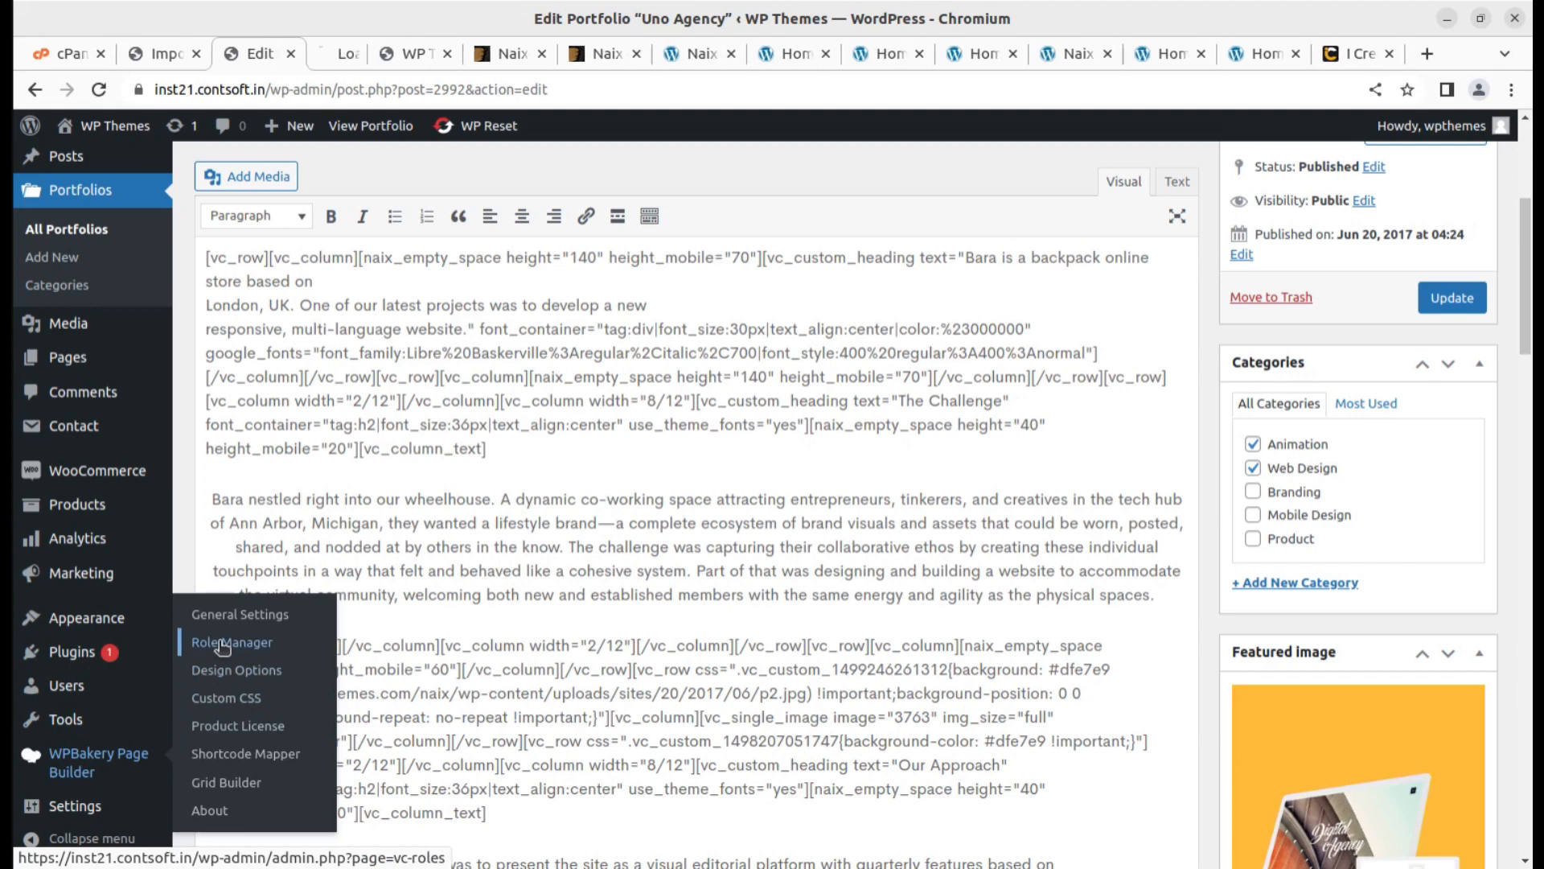
{"action": "left_click", "coordinate": [332, 54]}
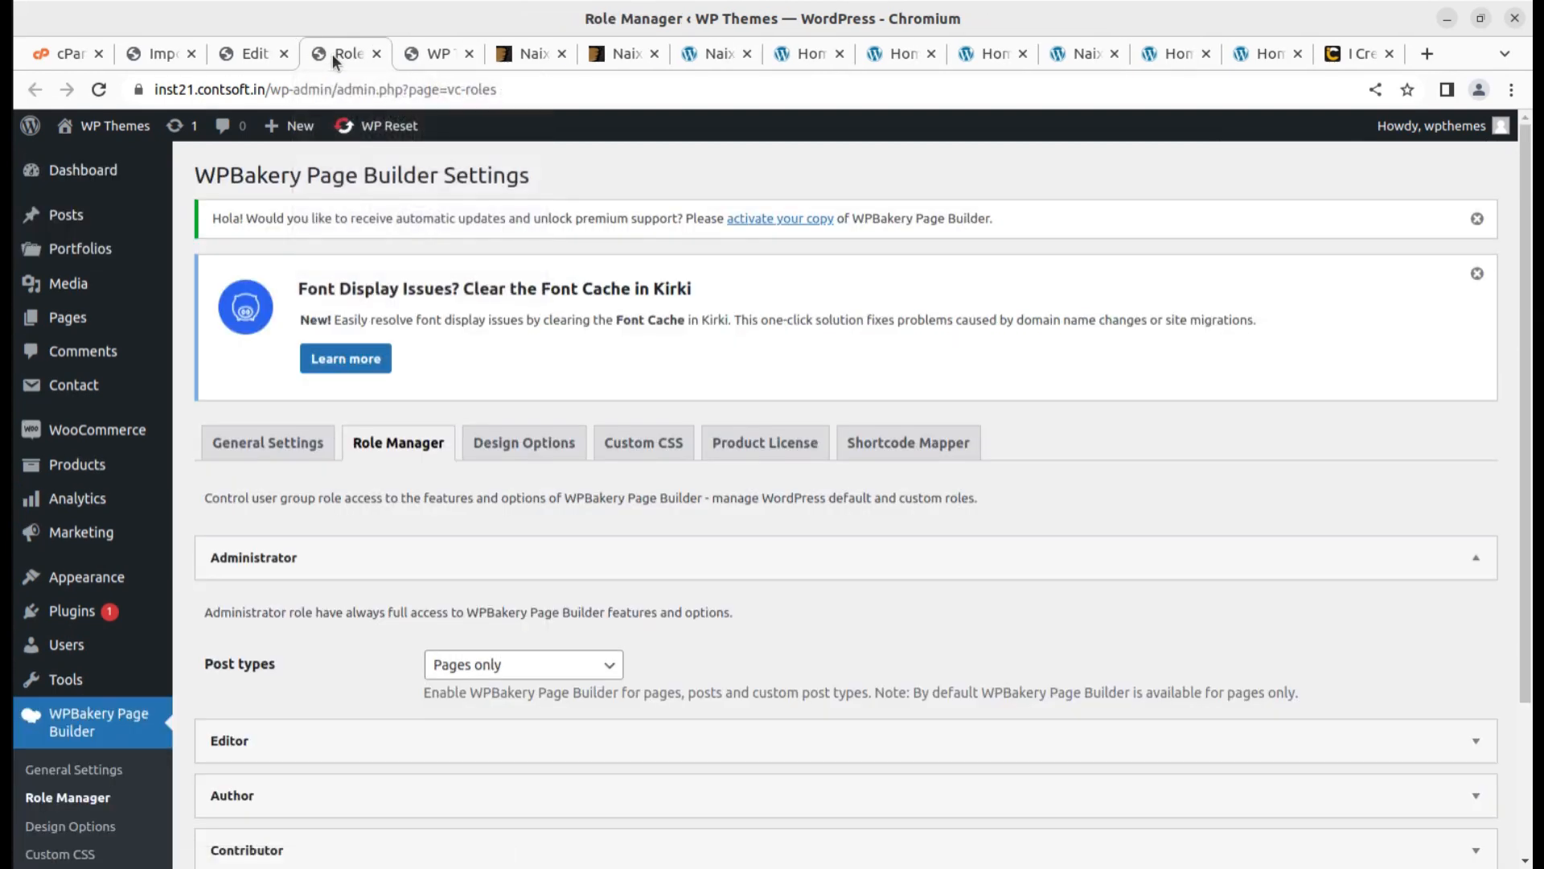
{"action": "left_click", "coordinate": [546, 669]}
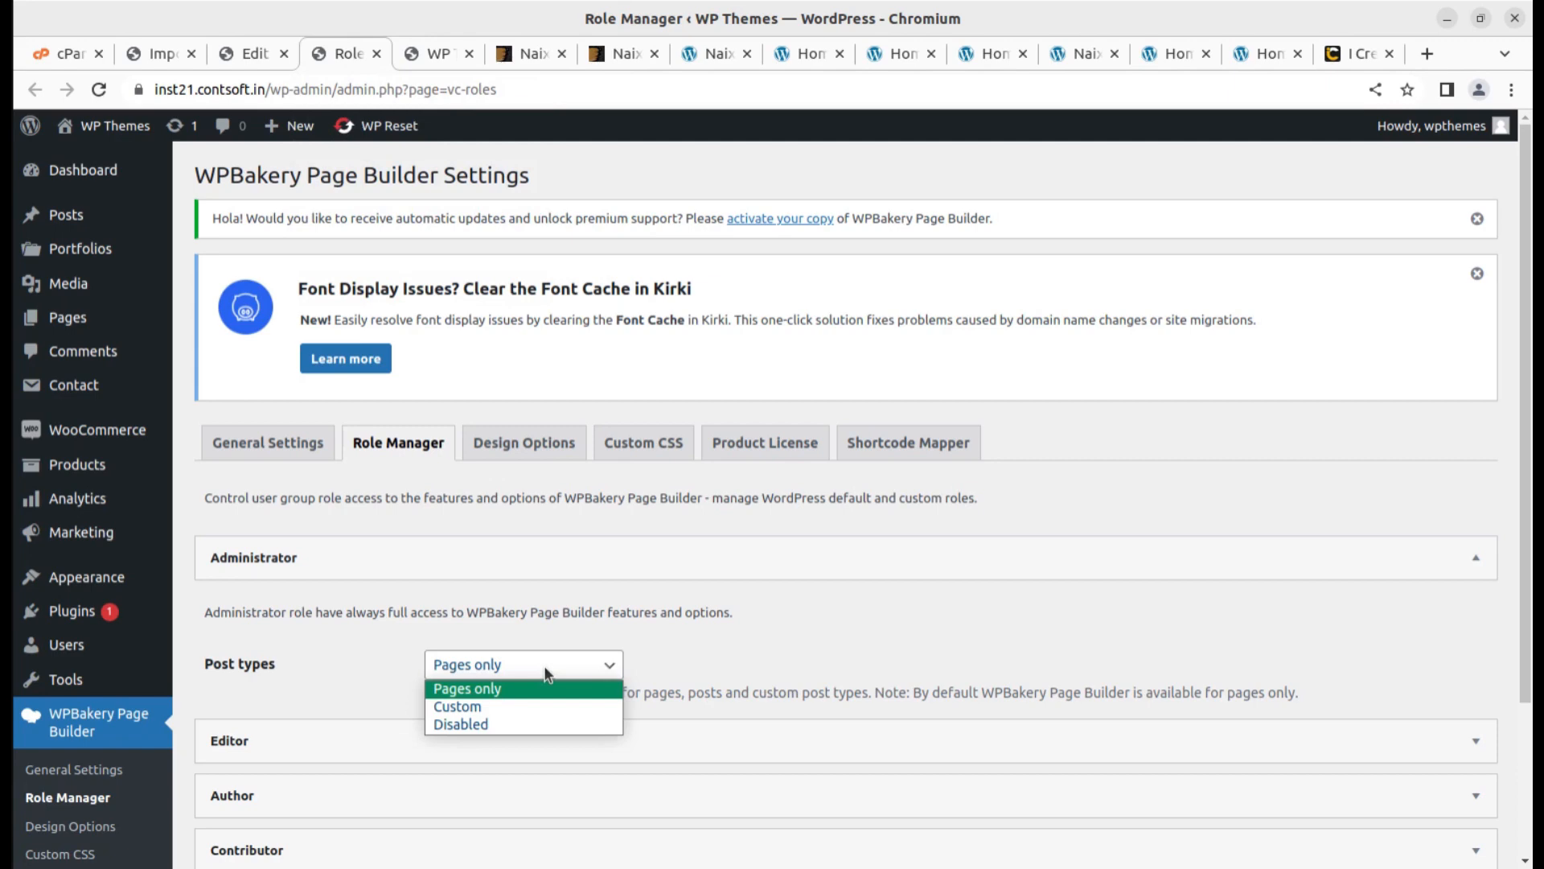
{"action": "left_click", "coordinate": [476, 708]}
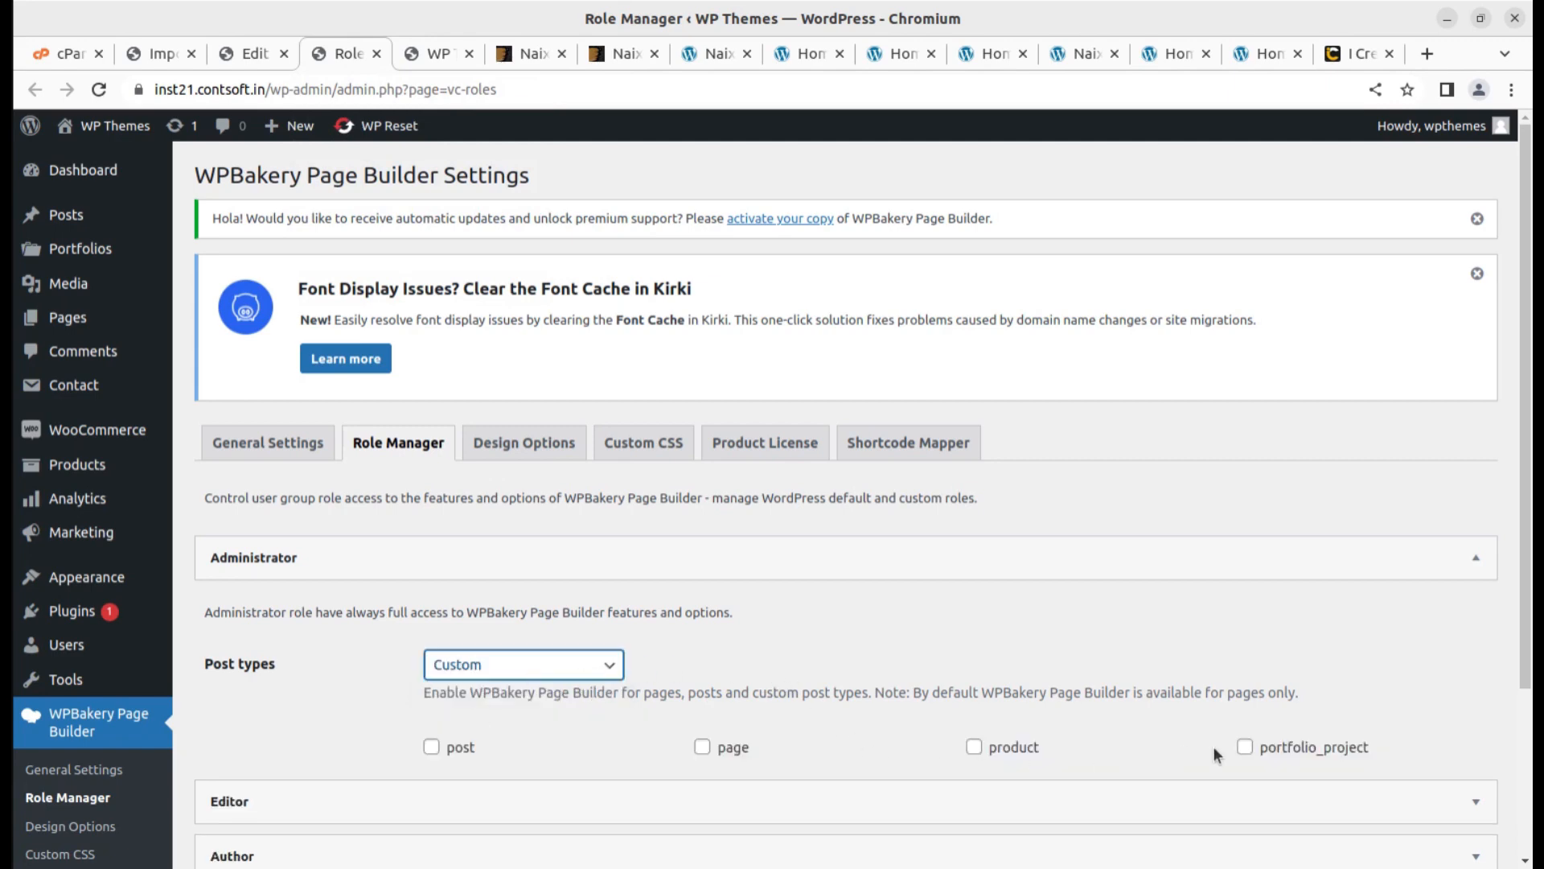
Enable WPBakery for the page and portfolio_project post types, leaving product disabled, and save the role settings.
{"action": "left_click", "coordinate": [1245, 746]}
{"action": "left_click", "coordinate": [974, 746]}
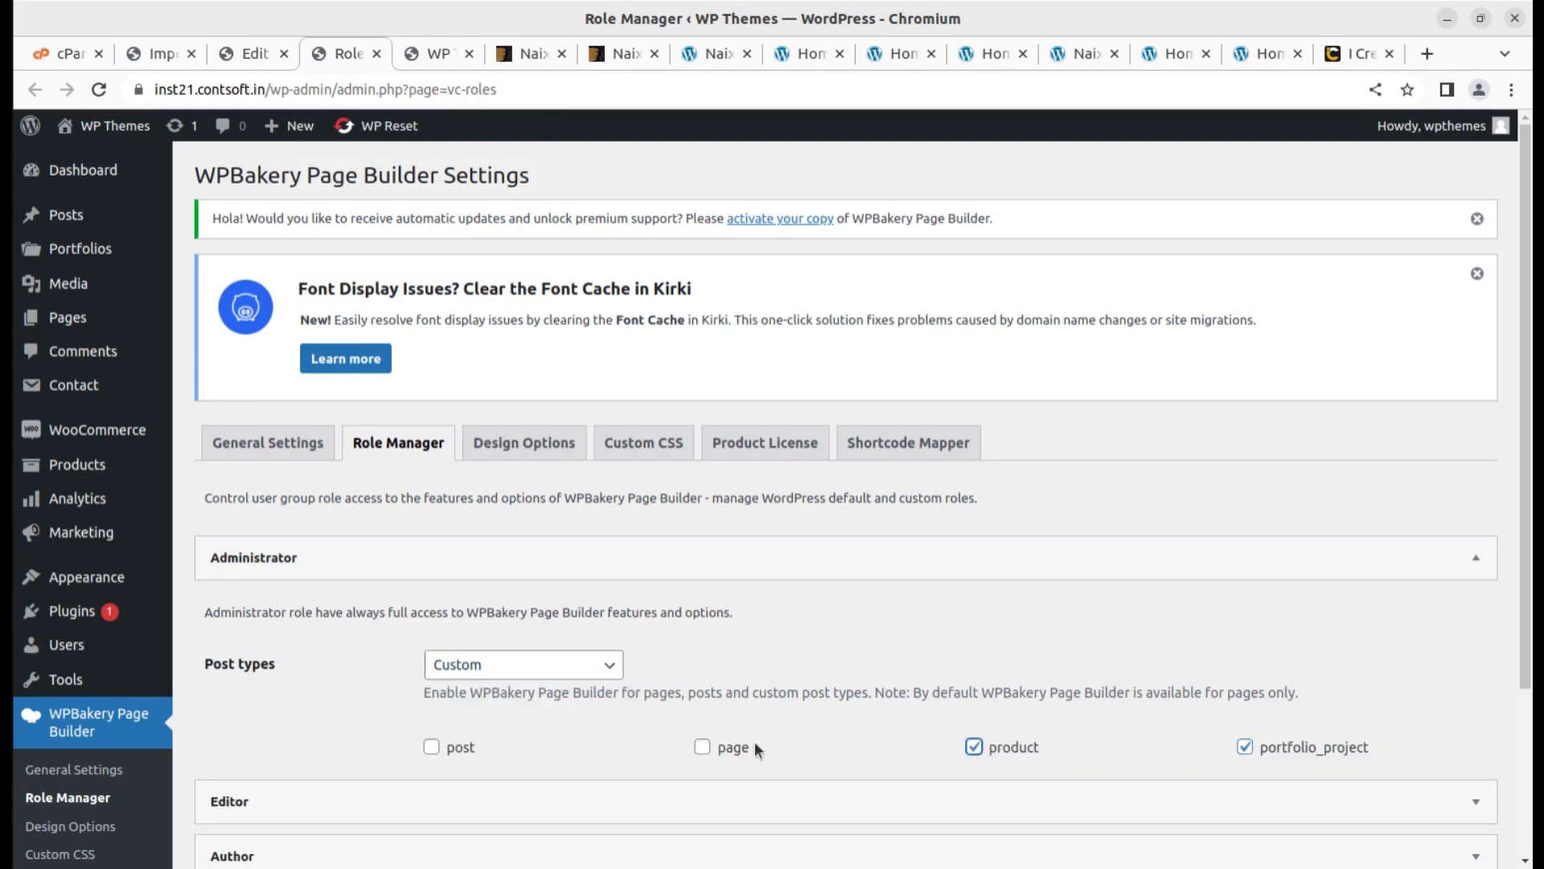
{"action": "left_click", "coordinate": [974, 746]}
{"action": "left_click", "coordinate": [703, 746]}
{"action": "scroll", "coordinate": [924, 716], "scroll_direction": "down", "scroll_amount": 3}
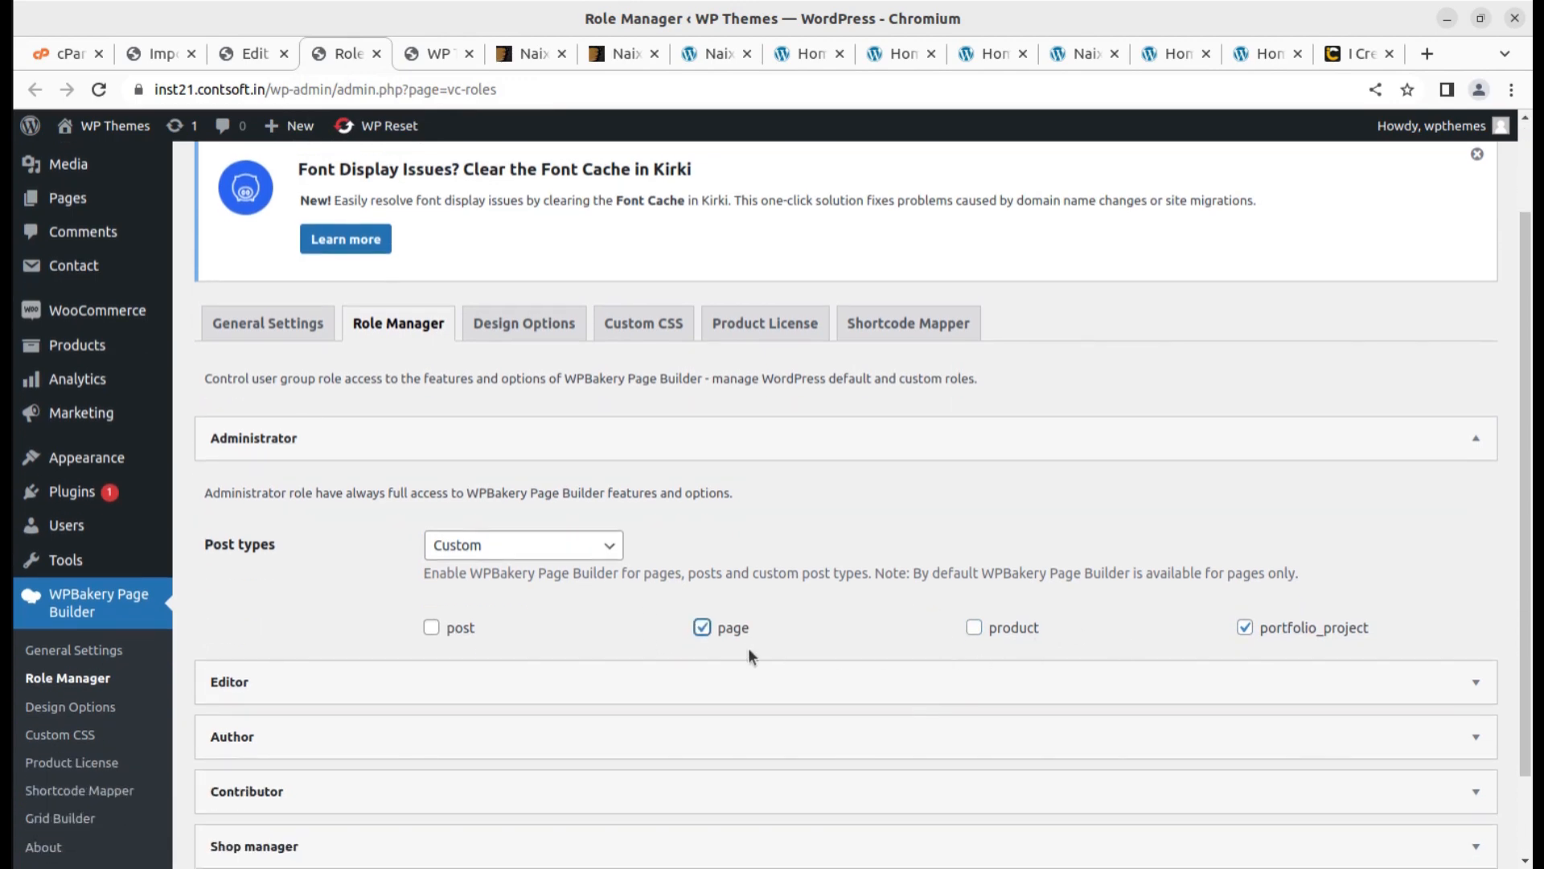
{"action": "scroll", "coordinate": [940, 654], "scroll_direction": "down", "scroll_amount": 3}
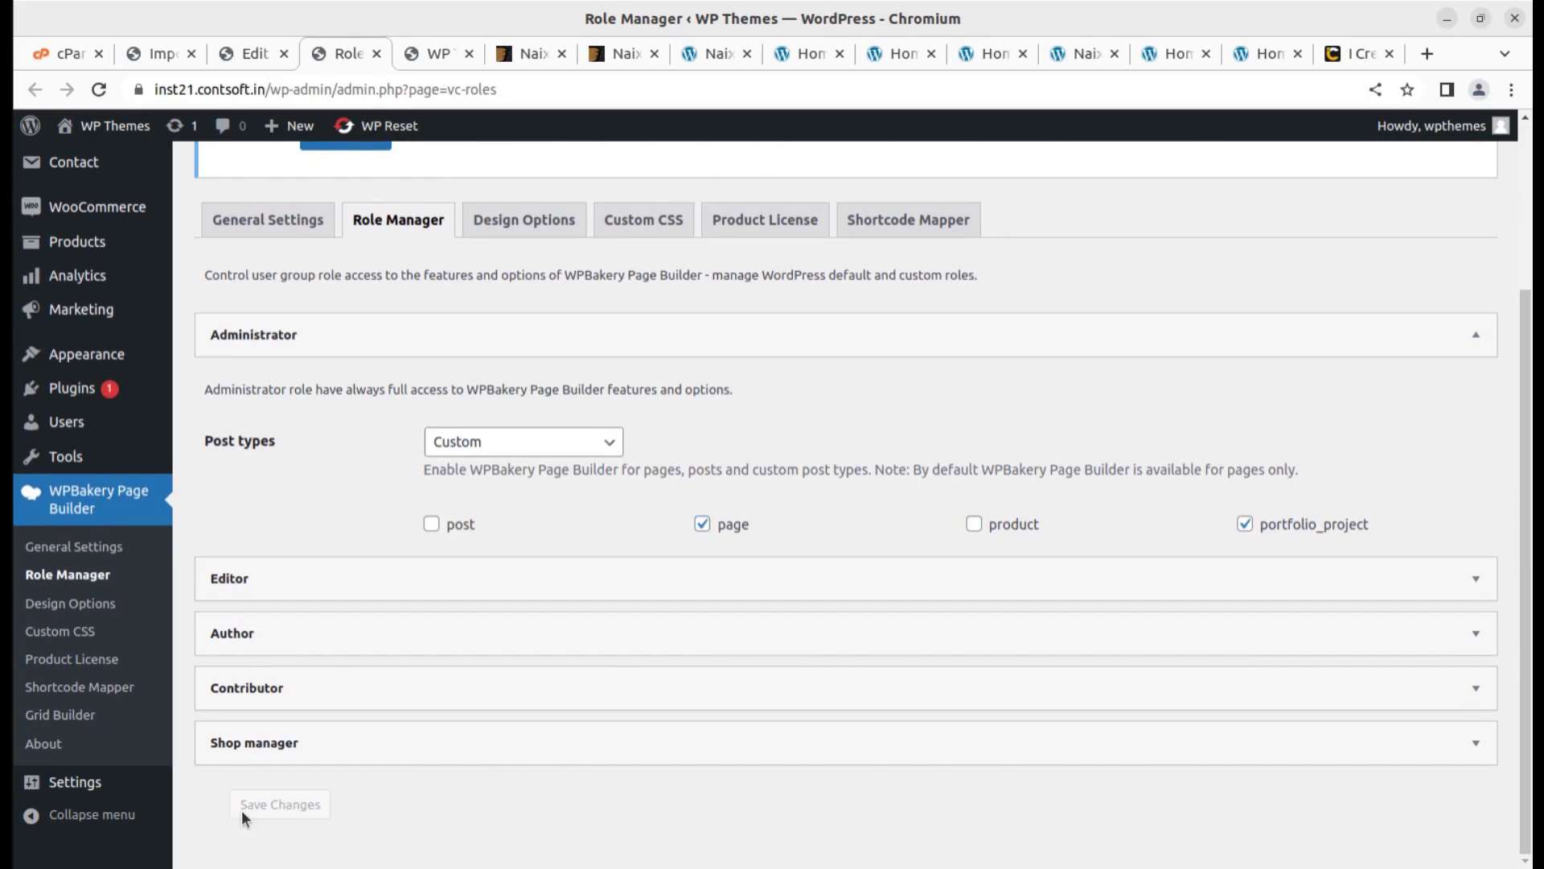
Close the Role Manager, reload the Uno Agency edit page and dismiss the WPBakery welcome hint.
{"action": "left_click", "coordinate": [375, 53]}
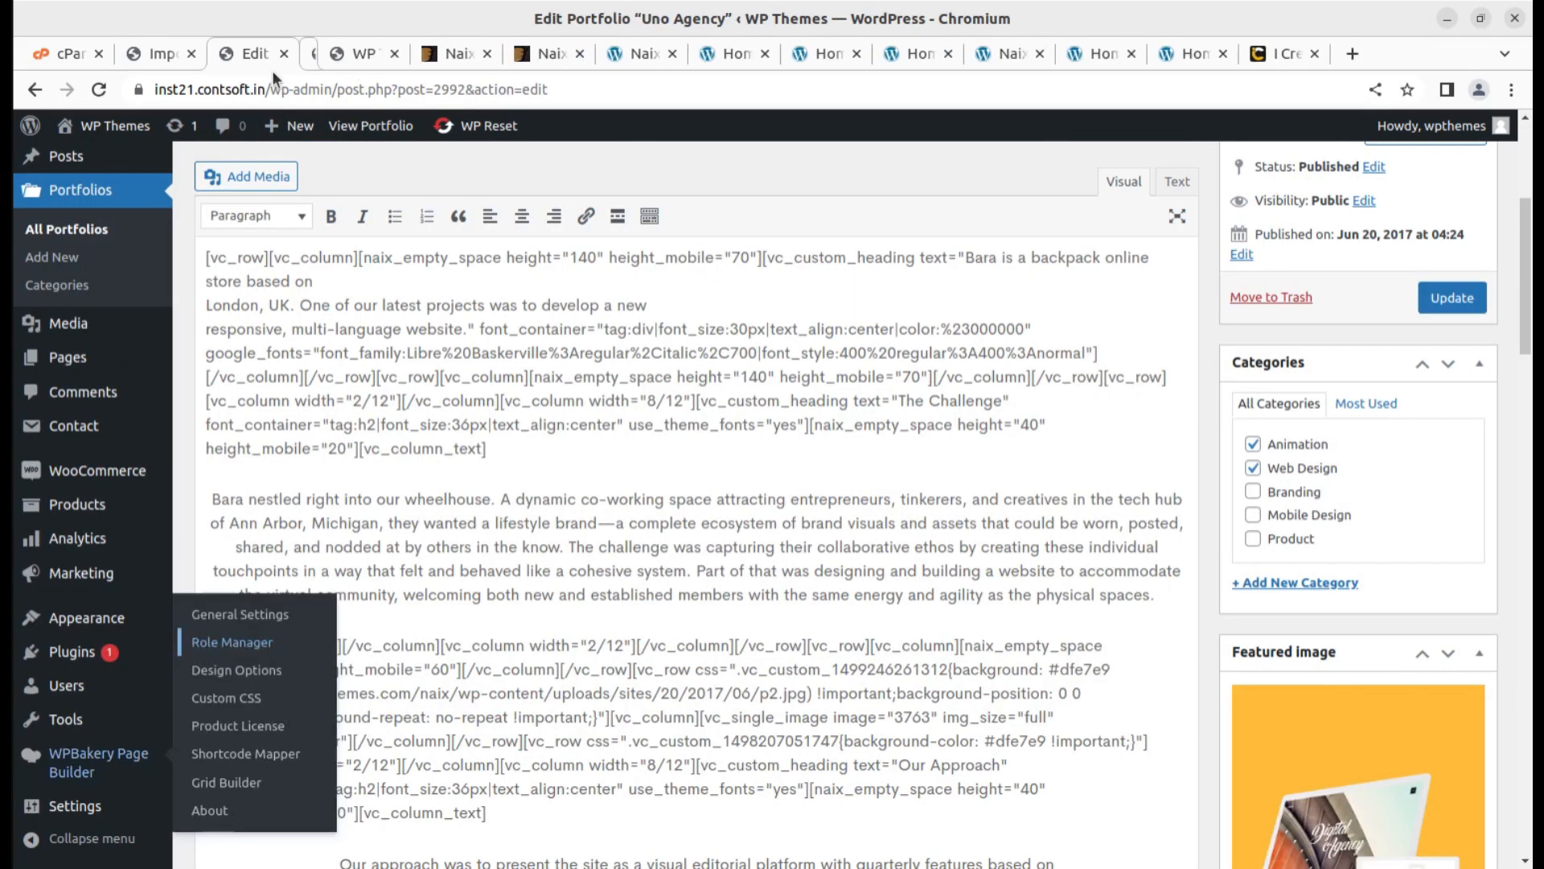
{"action": "left_click", "coordinate": [99, 89]}
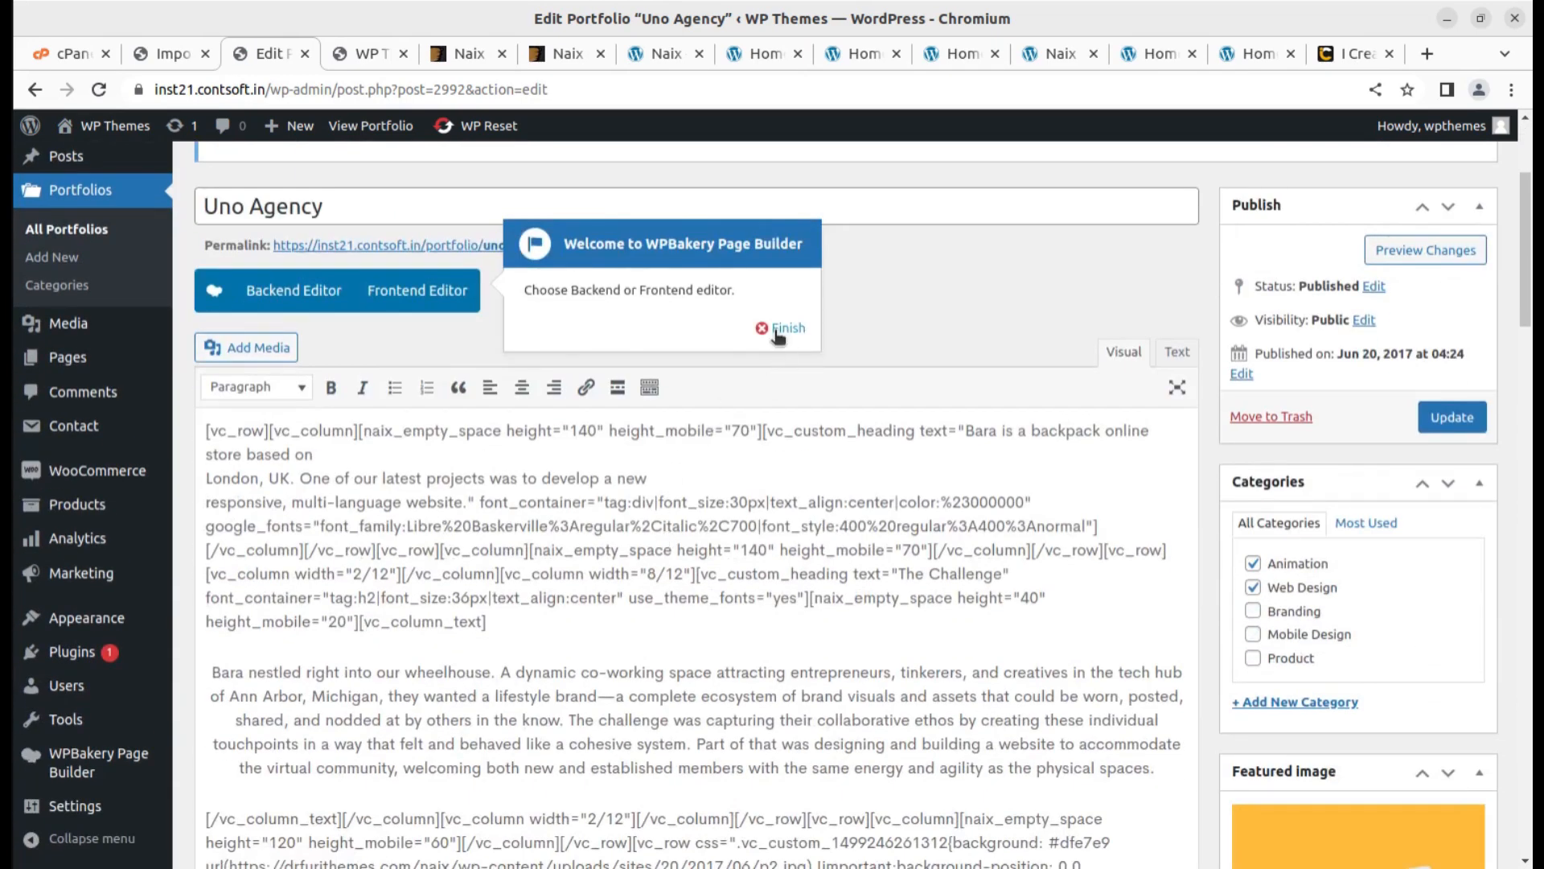
{"action": "left_click", "coordinate": [779, 330]}
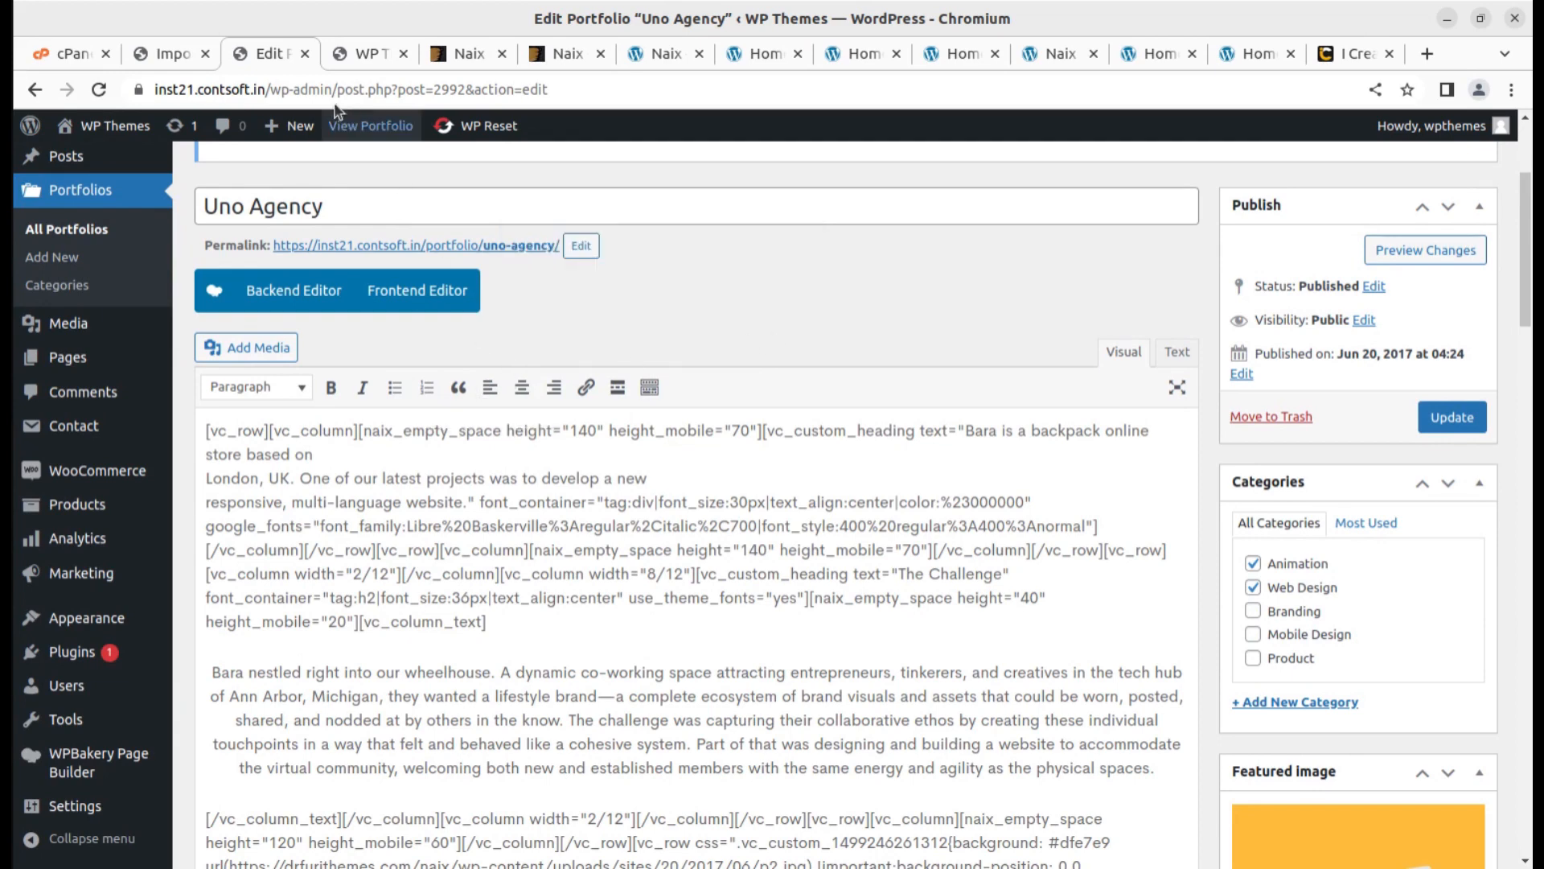
{"action": "scroll", "coordinate": [434, 427], "scroll_direction": "up", "scroll_amount": 2}
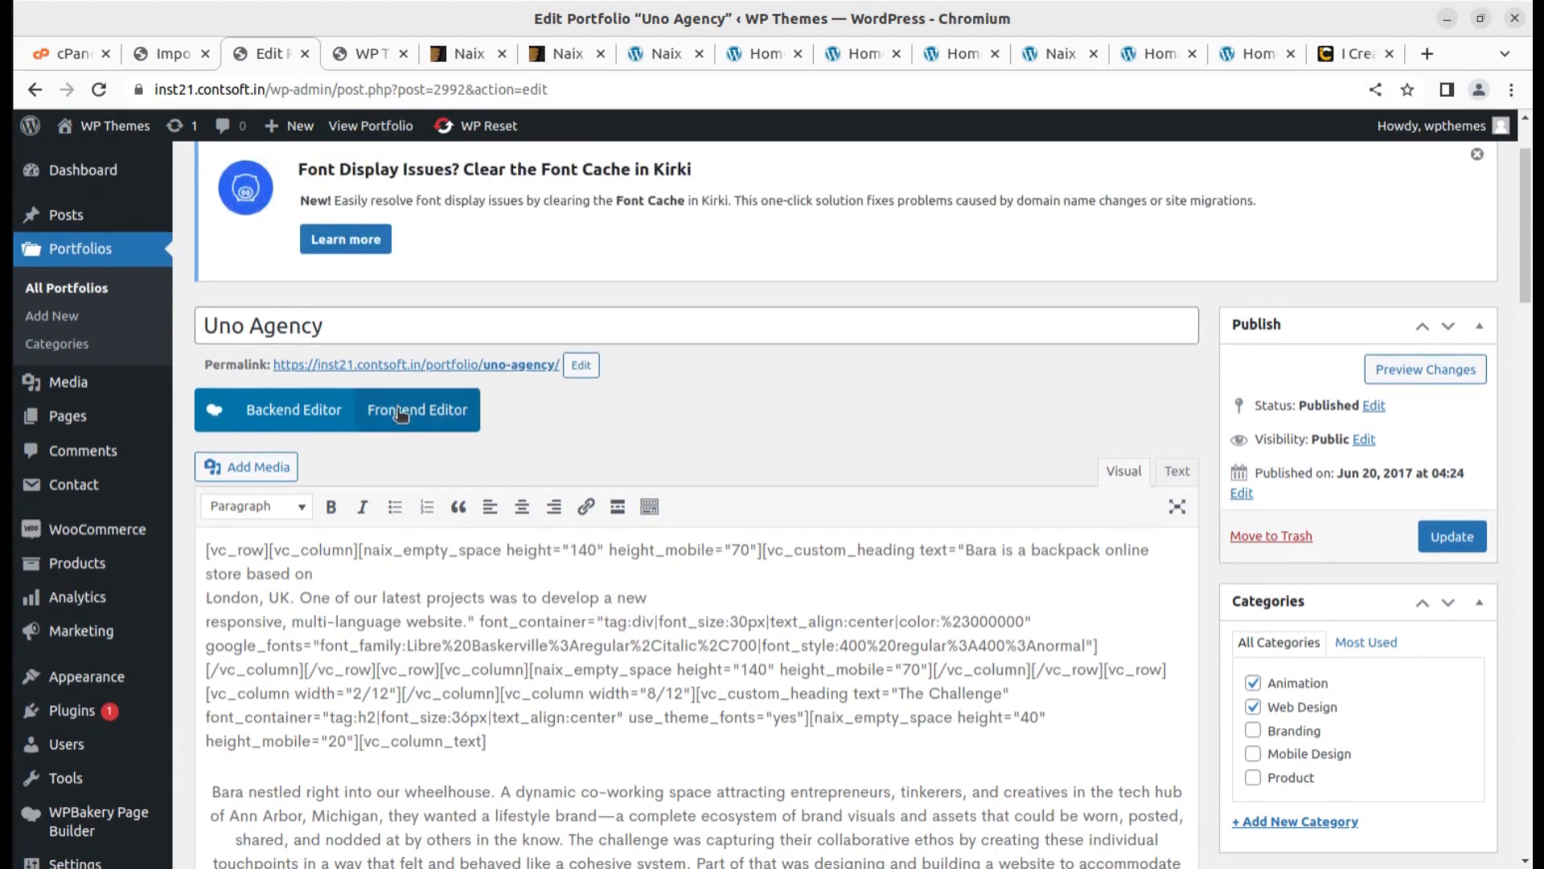
Reopen the WPBakery Role Manager in a separate tab from the demo import page, glancing at its General Settings.
{"action": "left_click", "coordinate": [378, 58]}
{"action": "left_click", "coordinate": [272, 57]}
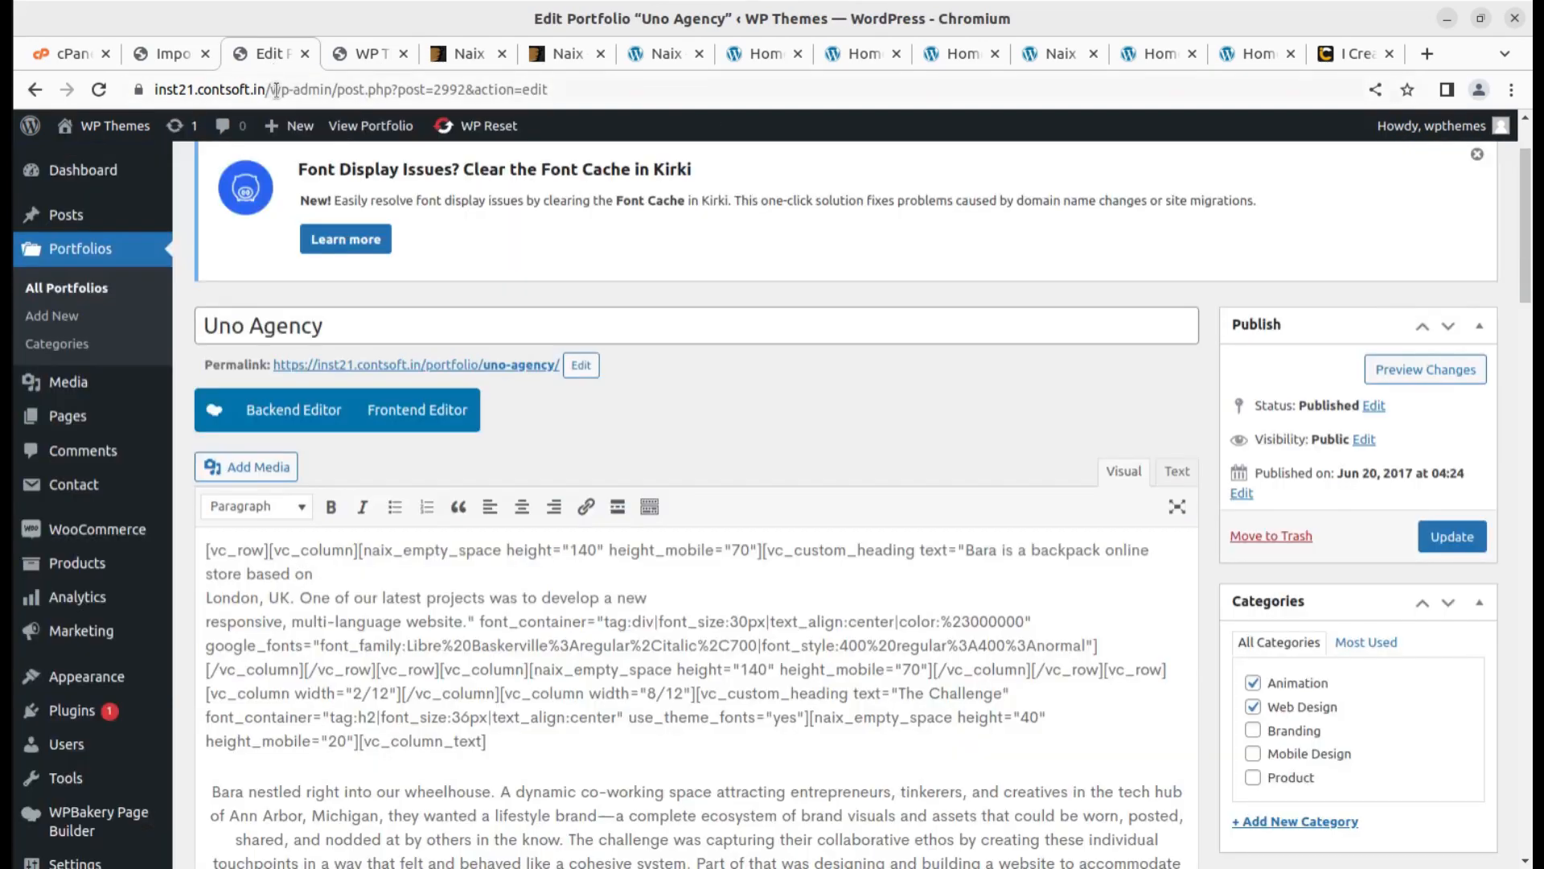
{"action": "left_click", "coordinate": [372, 58]}
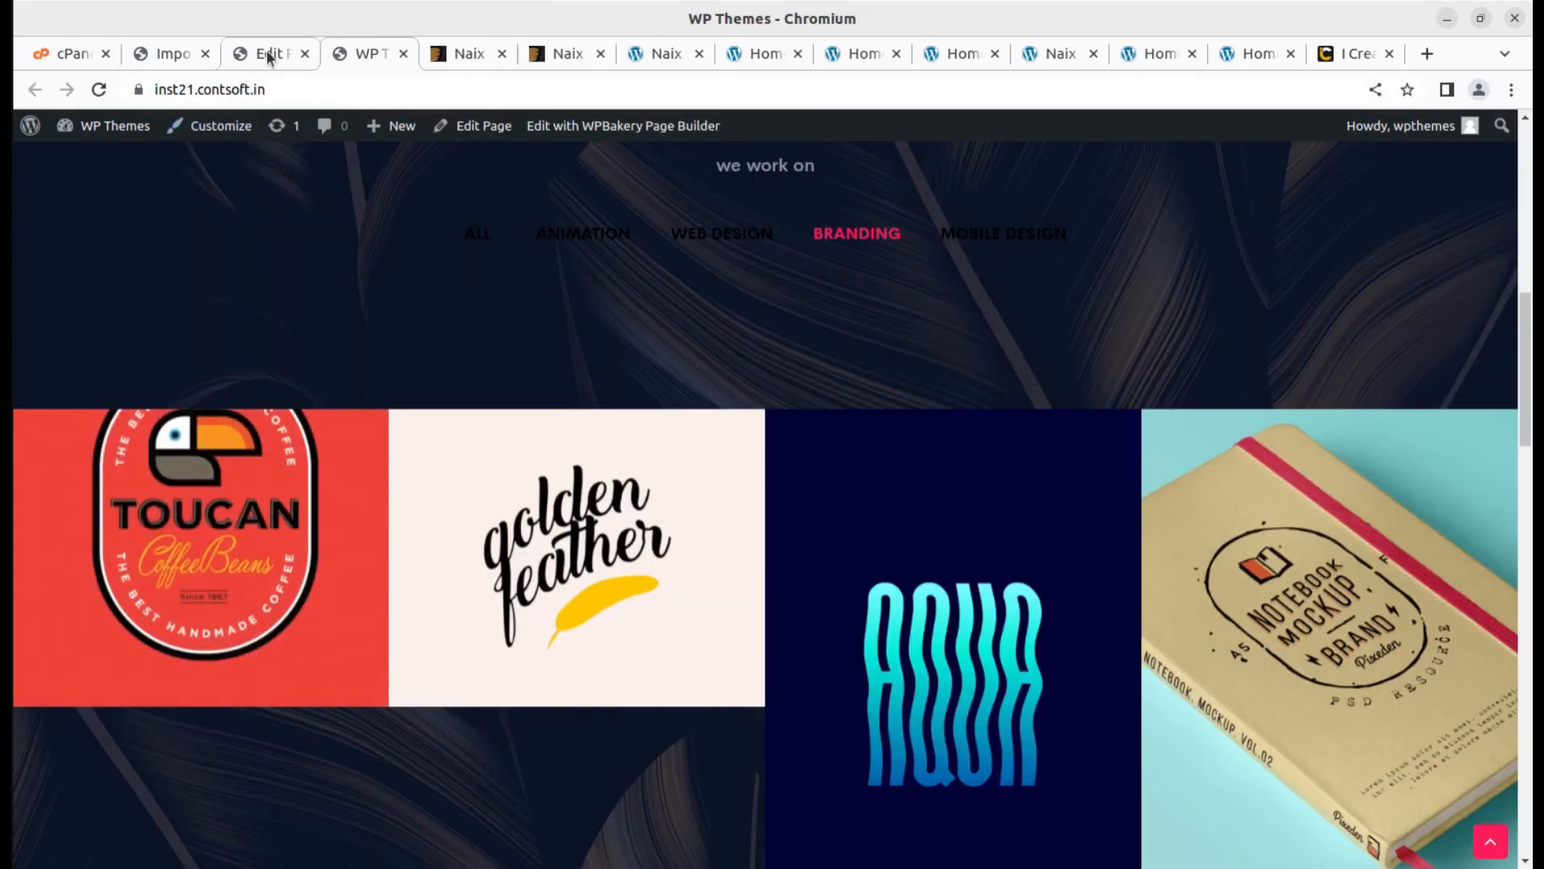
{"action": "left_click", "coordinate": [173, 57]}
{"action": "mouse_move", "coordinate": [100, 796]}
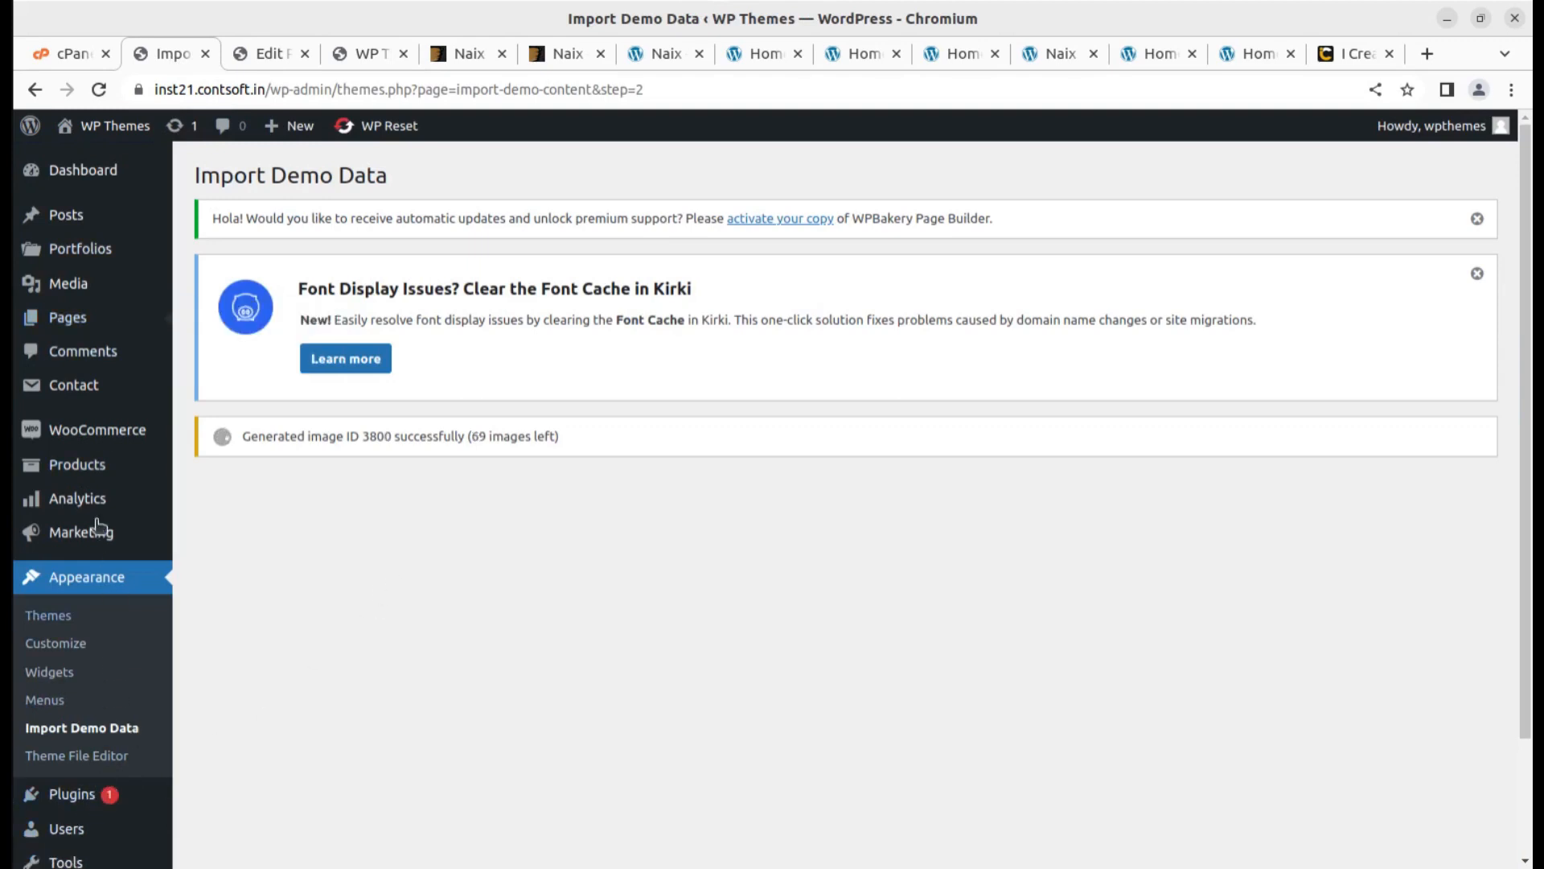
{"action": "scroll", "coordinate": [93, 499], "scroll_direction": "down", "scroll_amount": 3}
{"action": "mouse_move", "coordinate": [70, 756]}
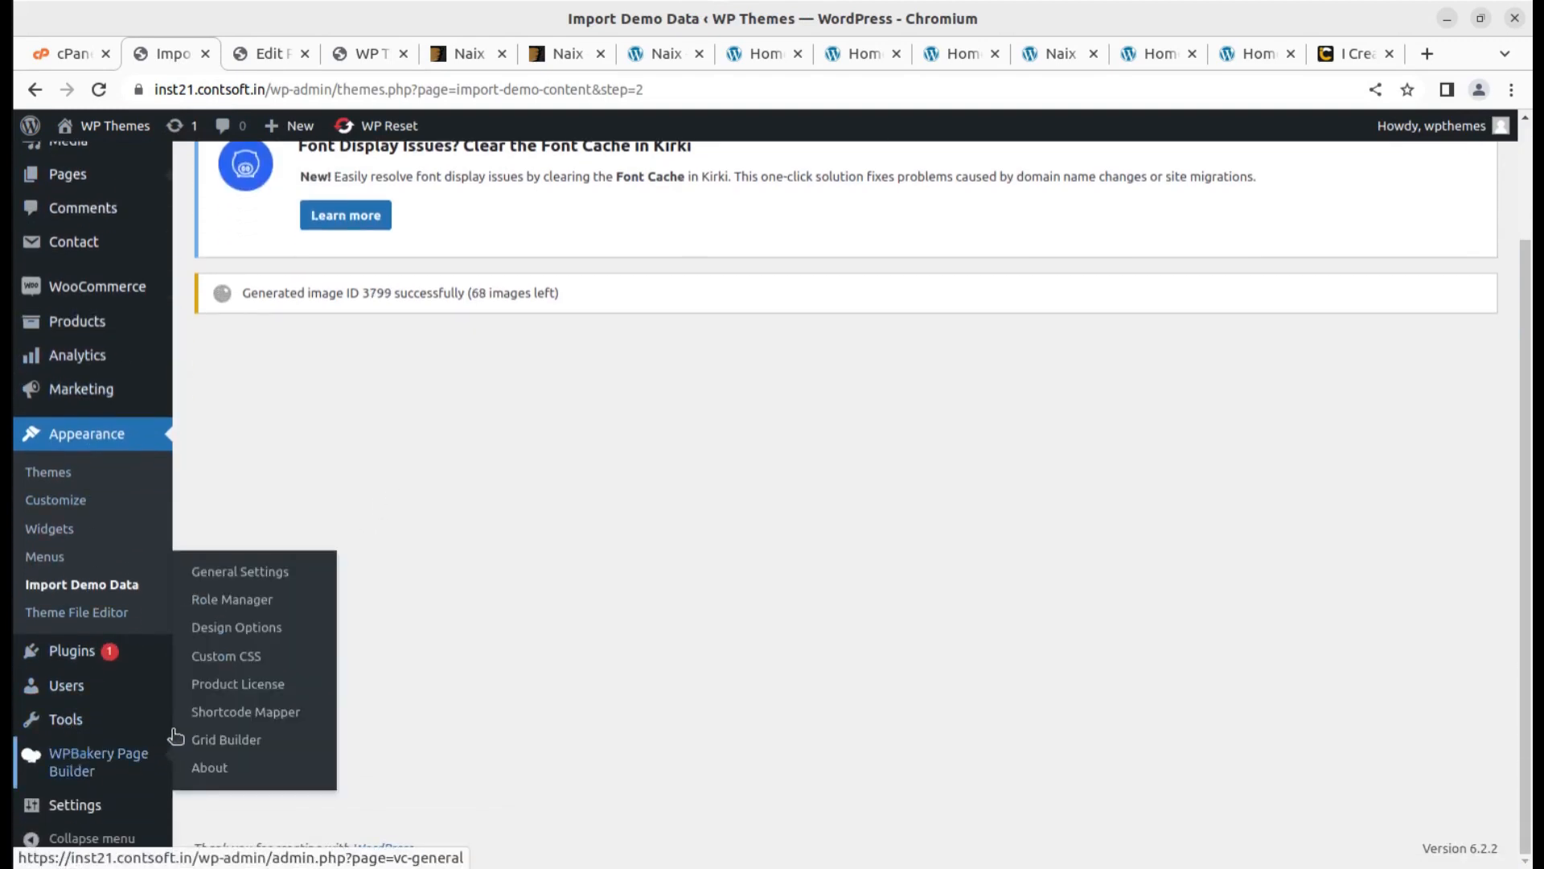
{"action": "middle_click", "coordinate": [233, 600]}
{"action": "left_click", "coordinate": [249, 53]}
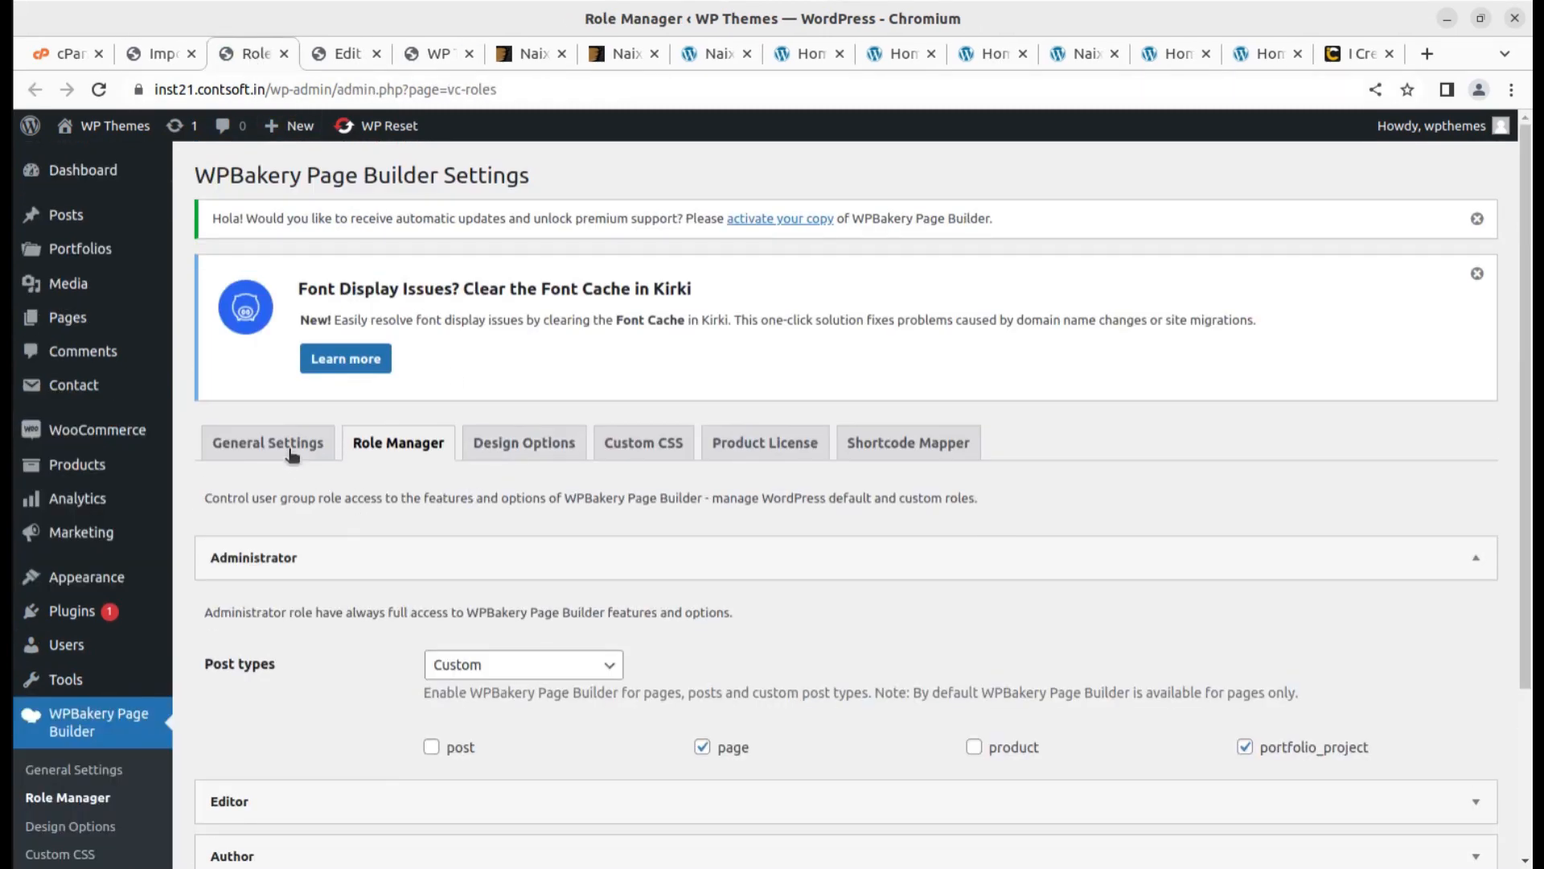
{"action": "left_click", "coordinate": [288, 447]}
{"action": "left_click", "coordinate": [404, 452]}
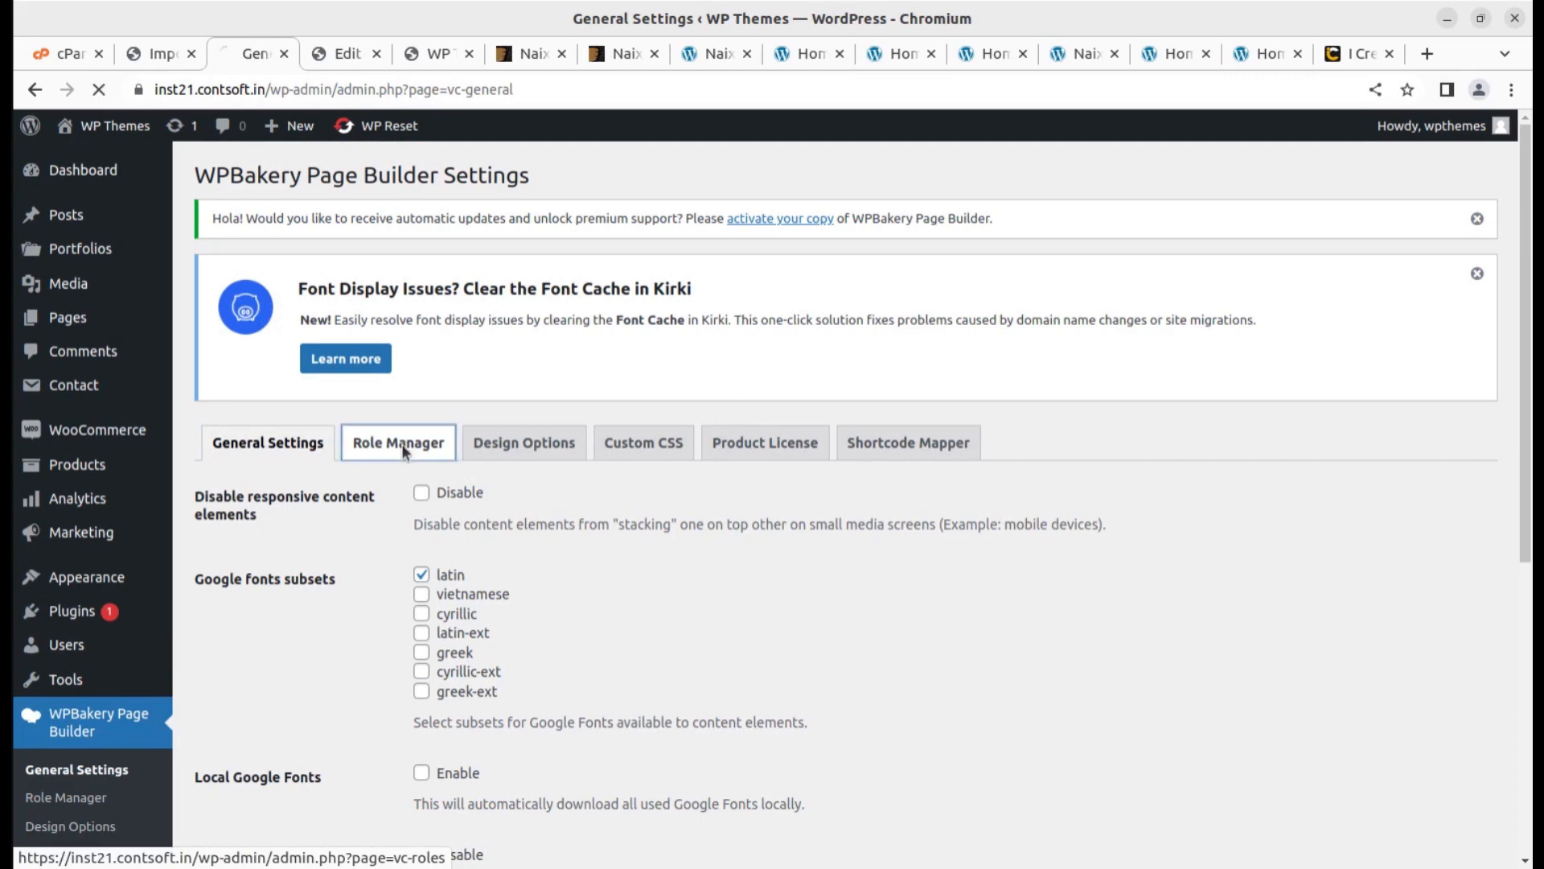
Also enable the post and product post types for the Administrator role and save the changes.
{"action": "scroll", "coordinate": [674, 740], "scroll_direction": "down", "scroll_amount": 2}
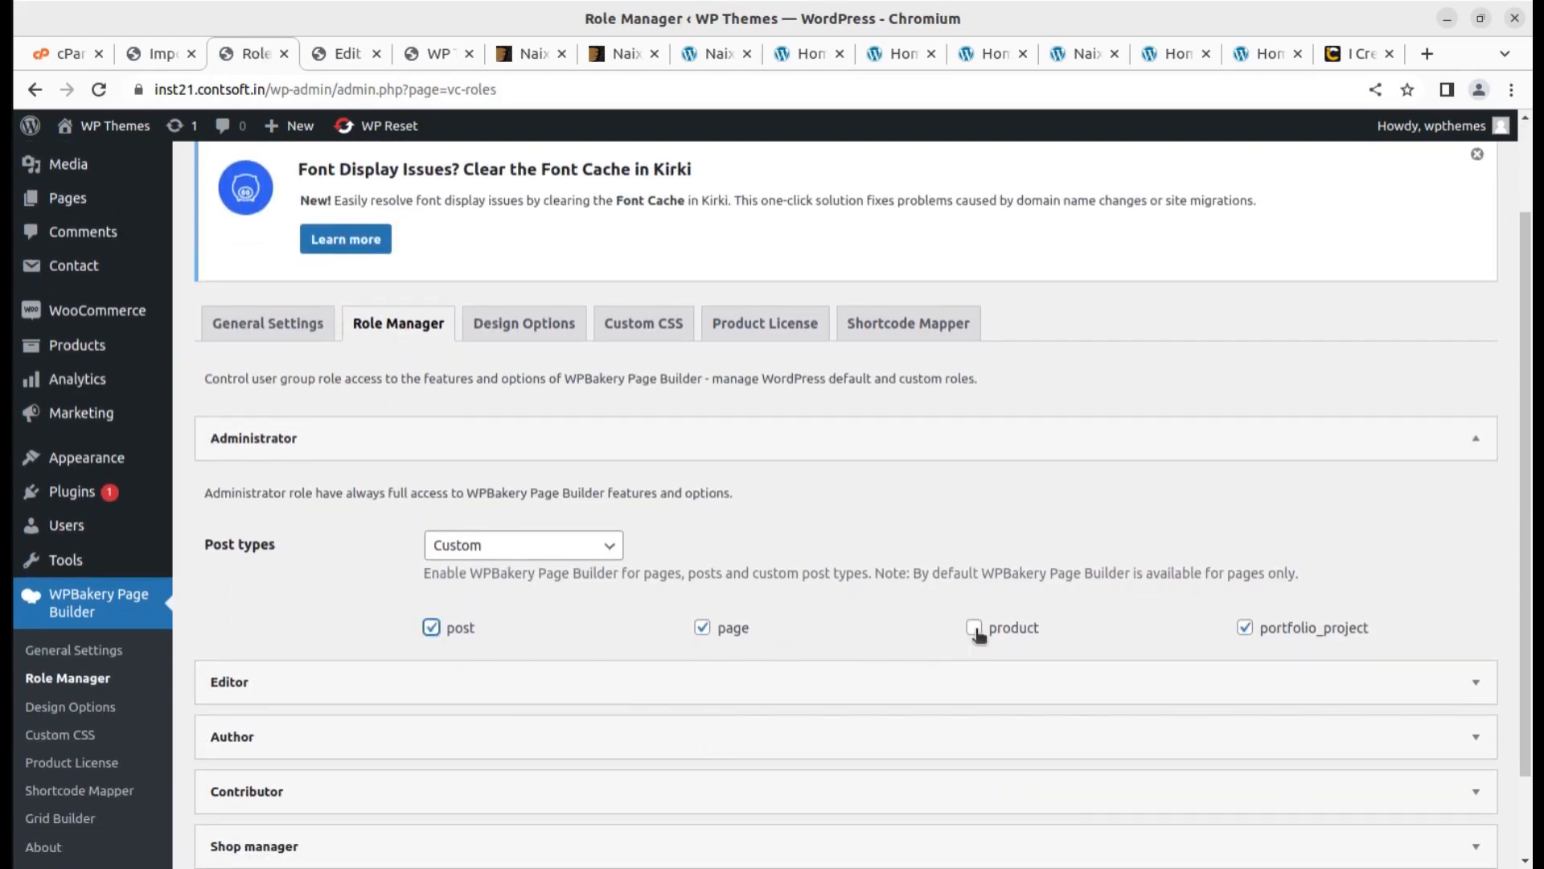
{"action": "scroll", "coordinate": [1089, 626], "scroll_direction": "down", "scroll_amount": 2}
{"action": "left_click", "coordinate": [259, 803]}
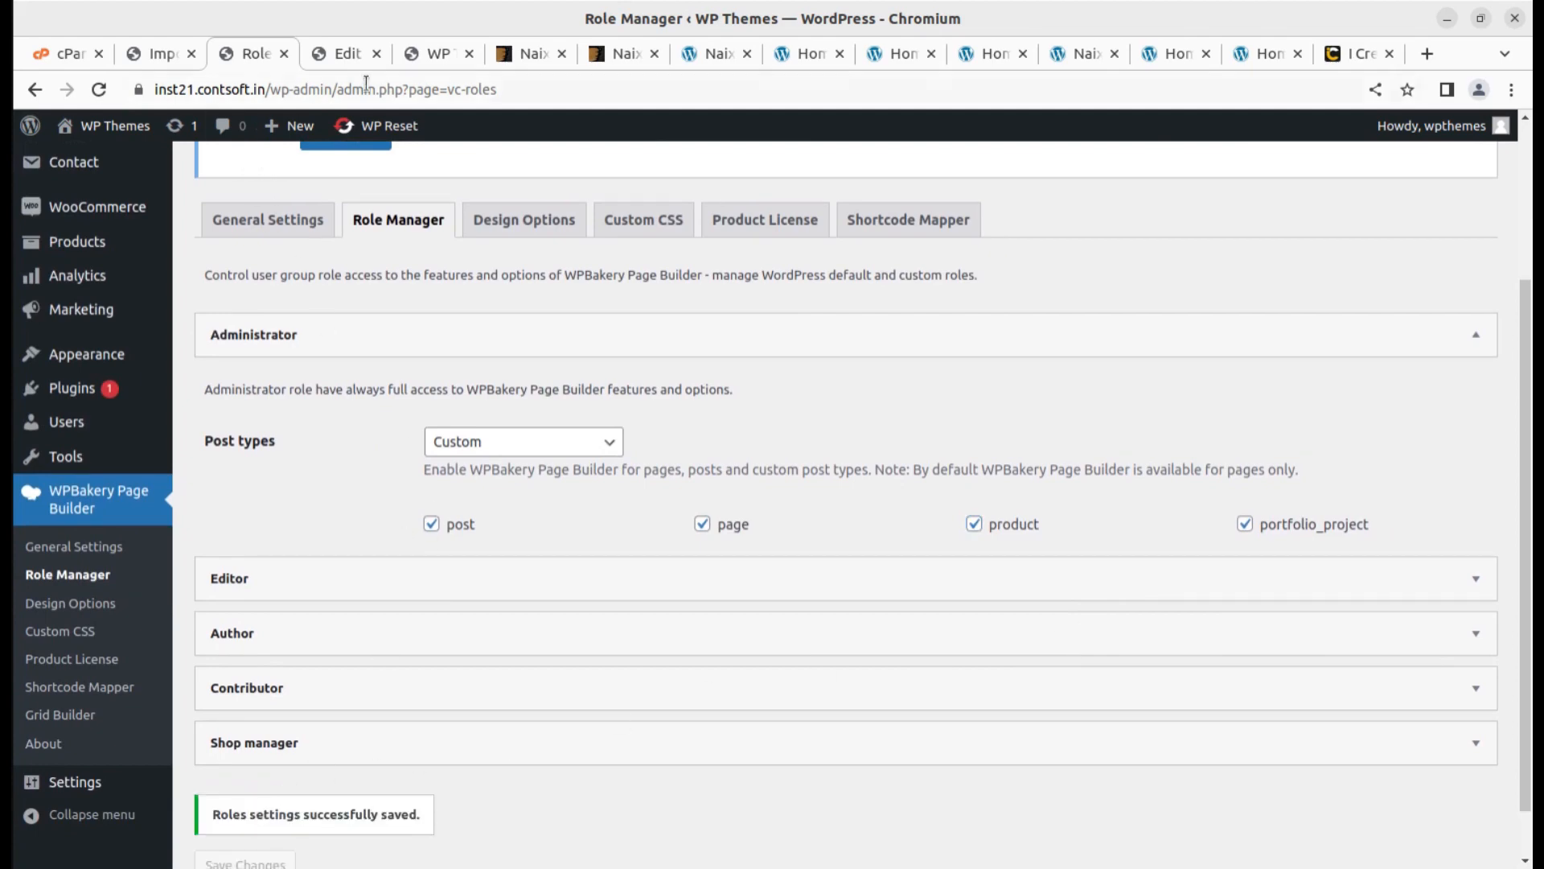
Open Uno Agency from the portfolio list in the WPBakery frontend editor and switch to the backend editor.
{"action": "left_click", "coordinate": [349, 54]}
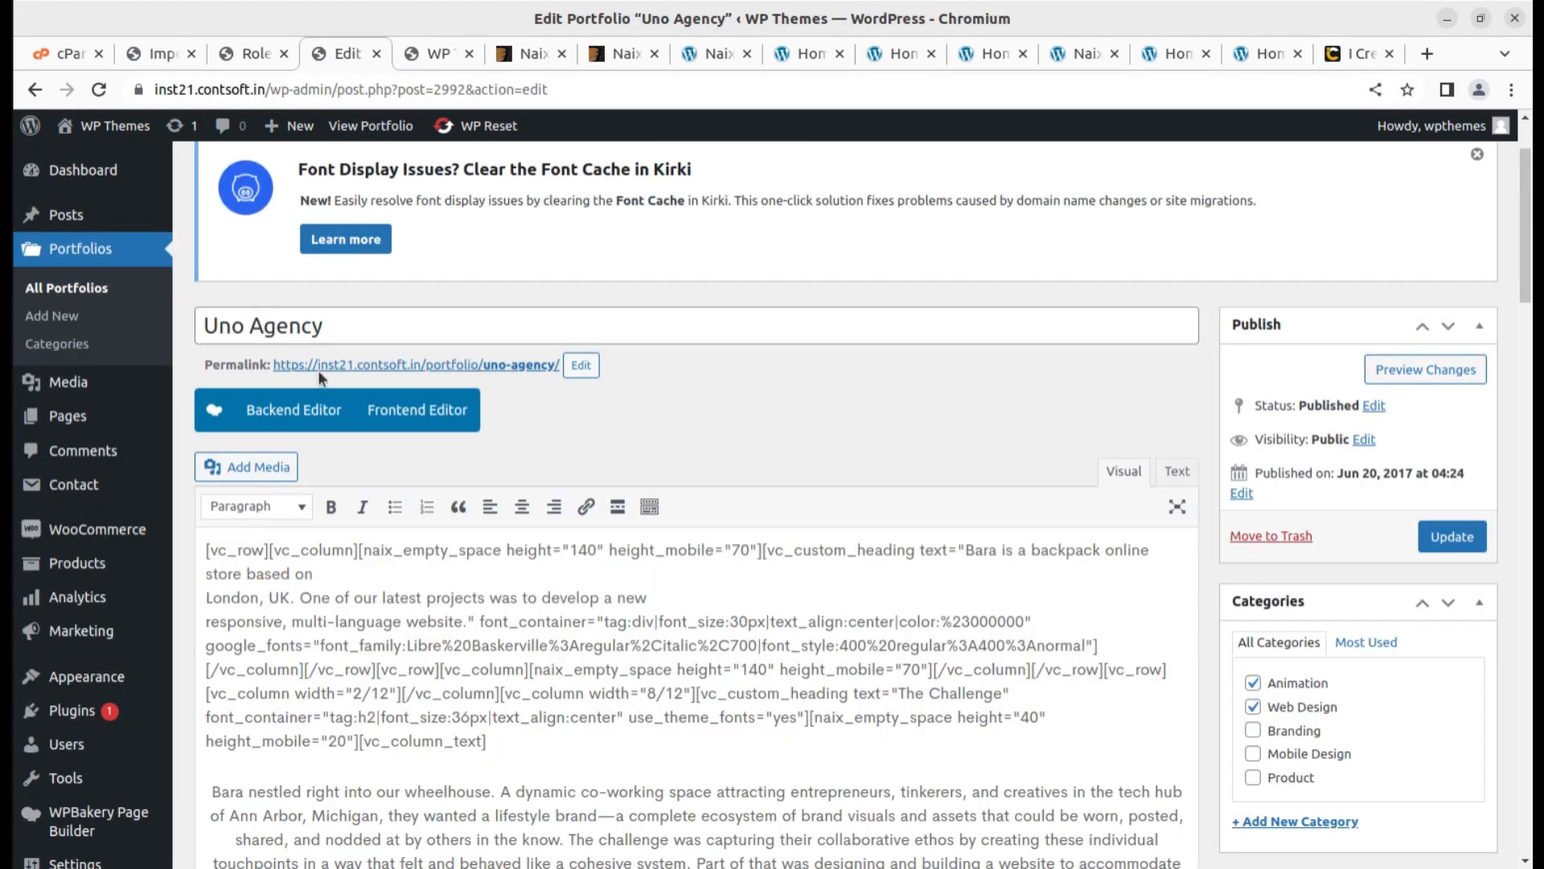
{"action": "left_click", "coordinate": [101, 88]}
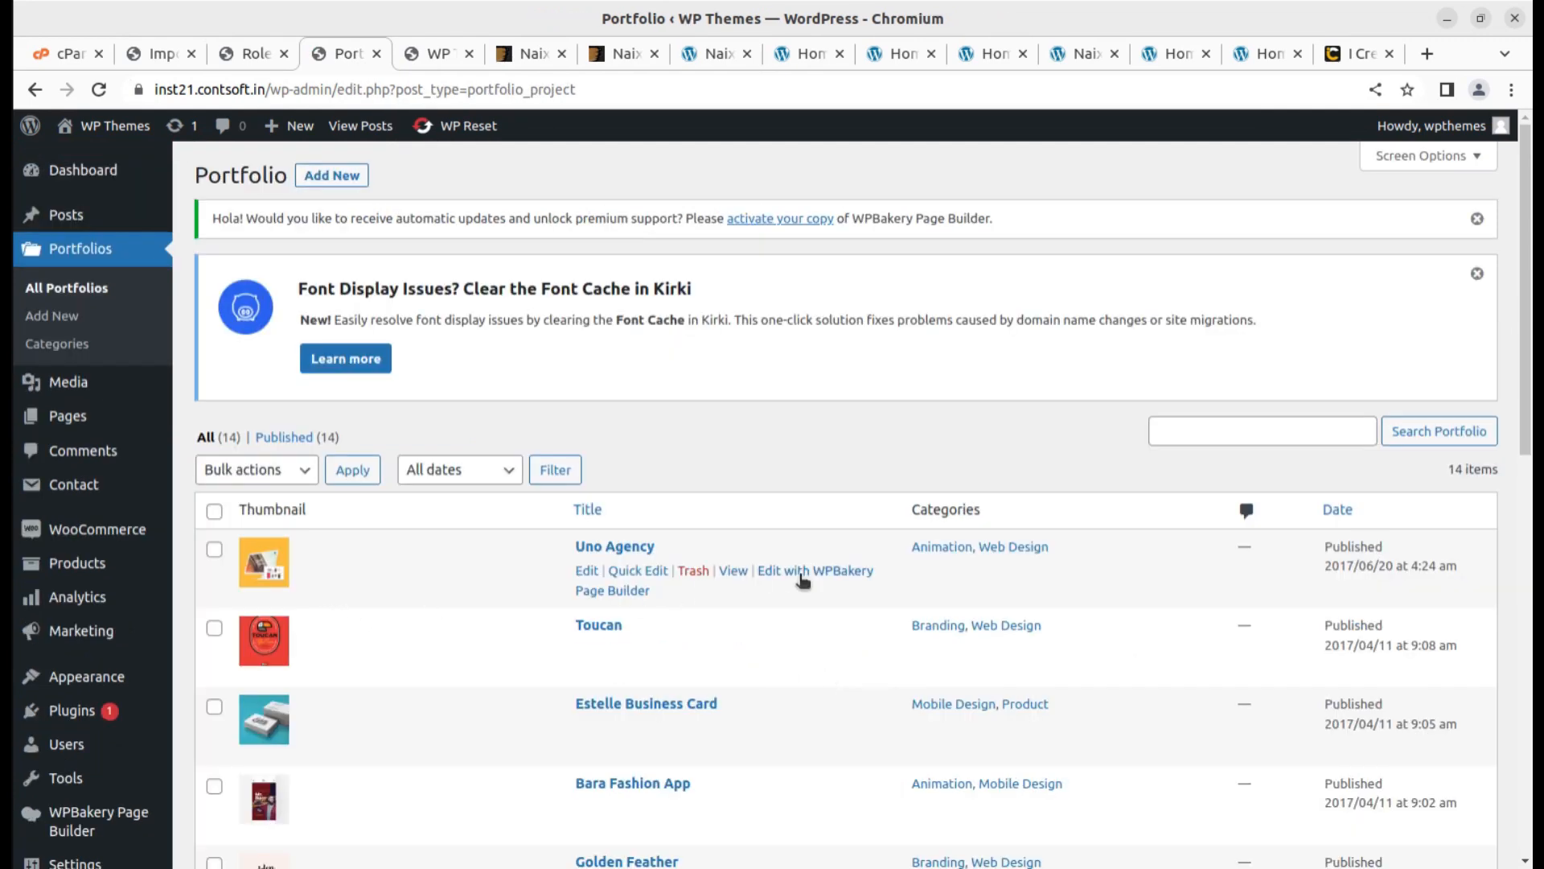
{"action": "left_click", "coordinate": [801, 576]}
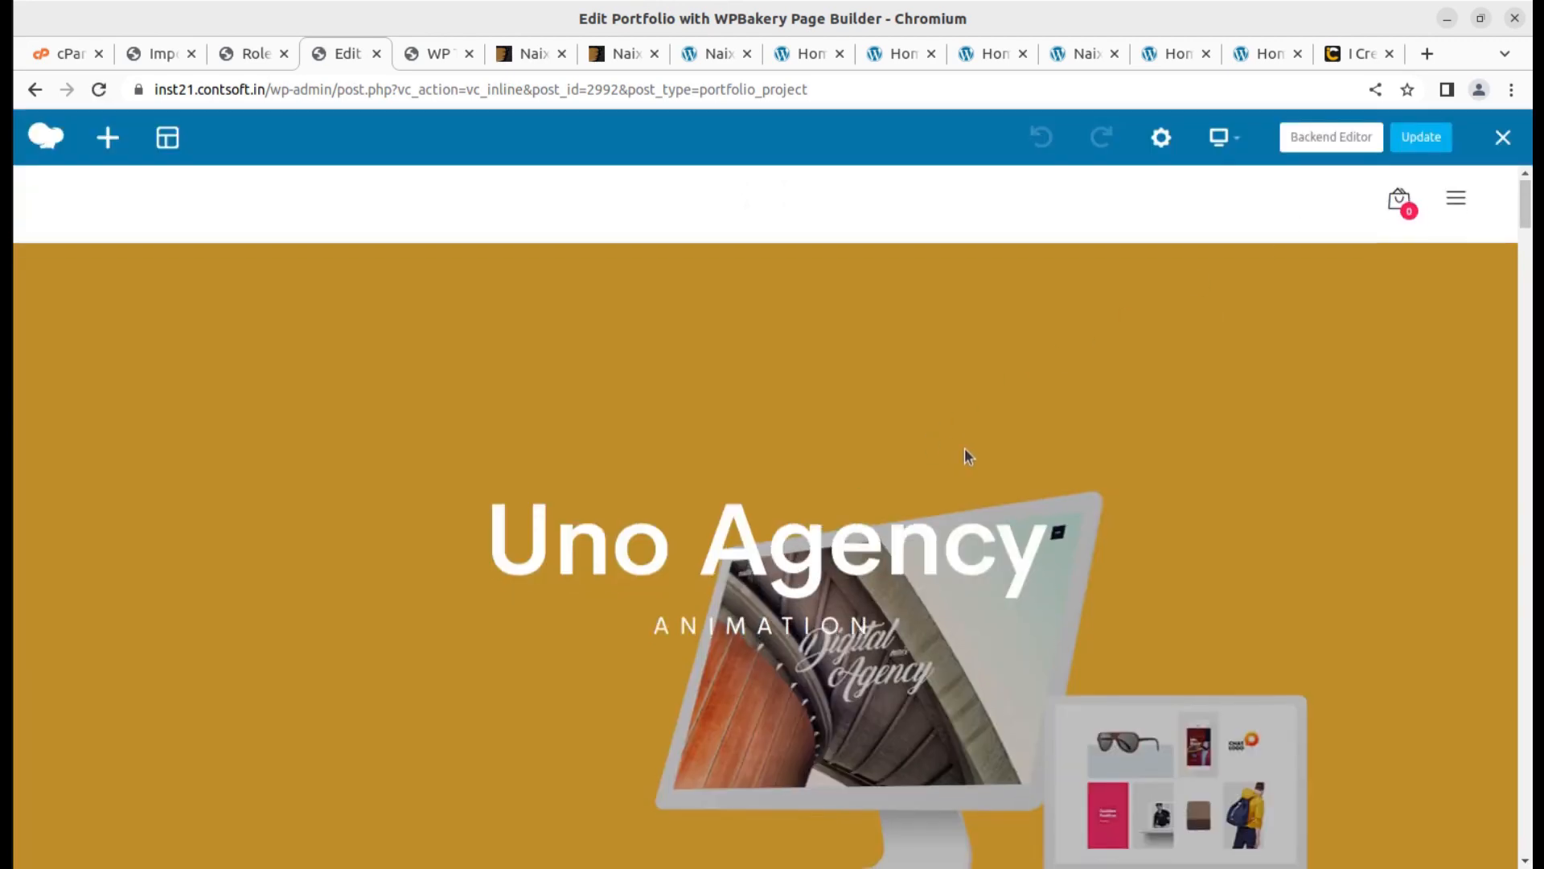
{"action": "scroll", "coordinate": [1139, 349], "scroll_direction": "down", "scroll_amount": 3}
{"action": "left_click", "coordinate": [1349, 142]}
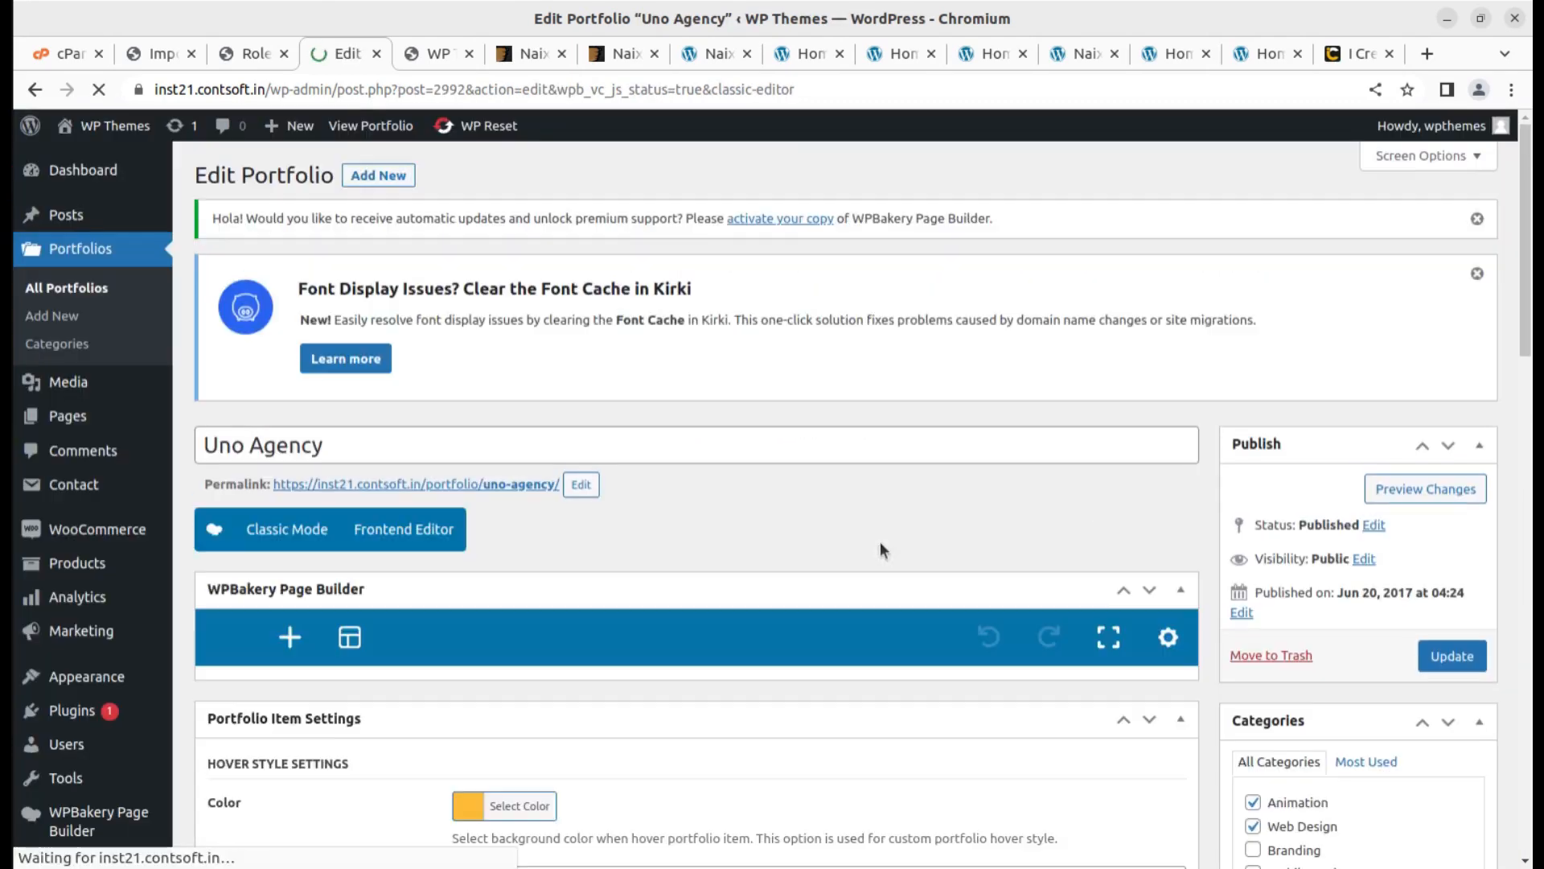
Examine the Uno Agency rows, headings, text blocks, spacers and images in the WPBakery backend layout.
{"action": "scroll", "coordinate": [814, 555], "scroll_direction": "down", "scroll_amount": 4}
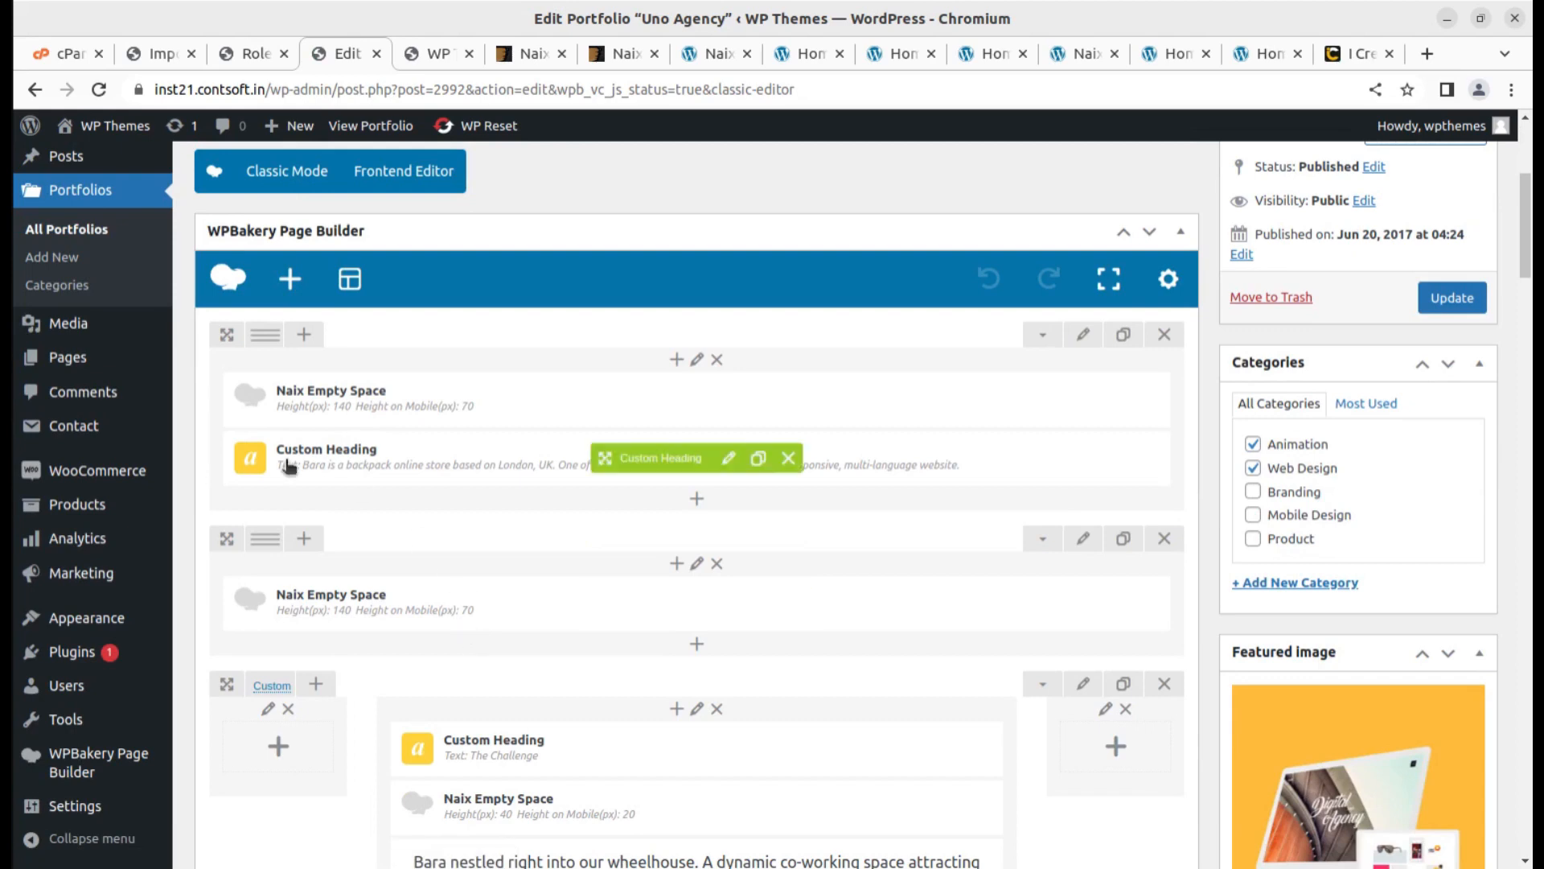
{"action": "scroll", "coordinate": [517, 562], "scroll_direction": "down", "scroll_amount": 7}
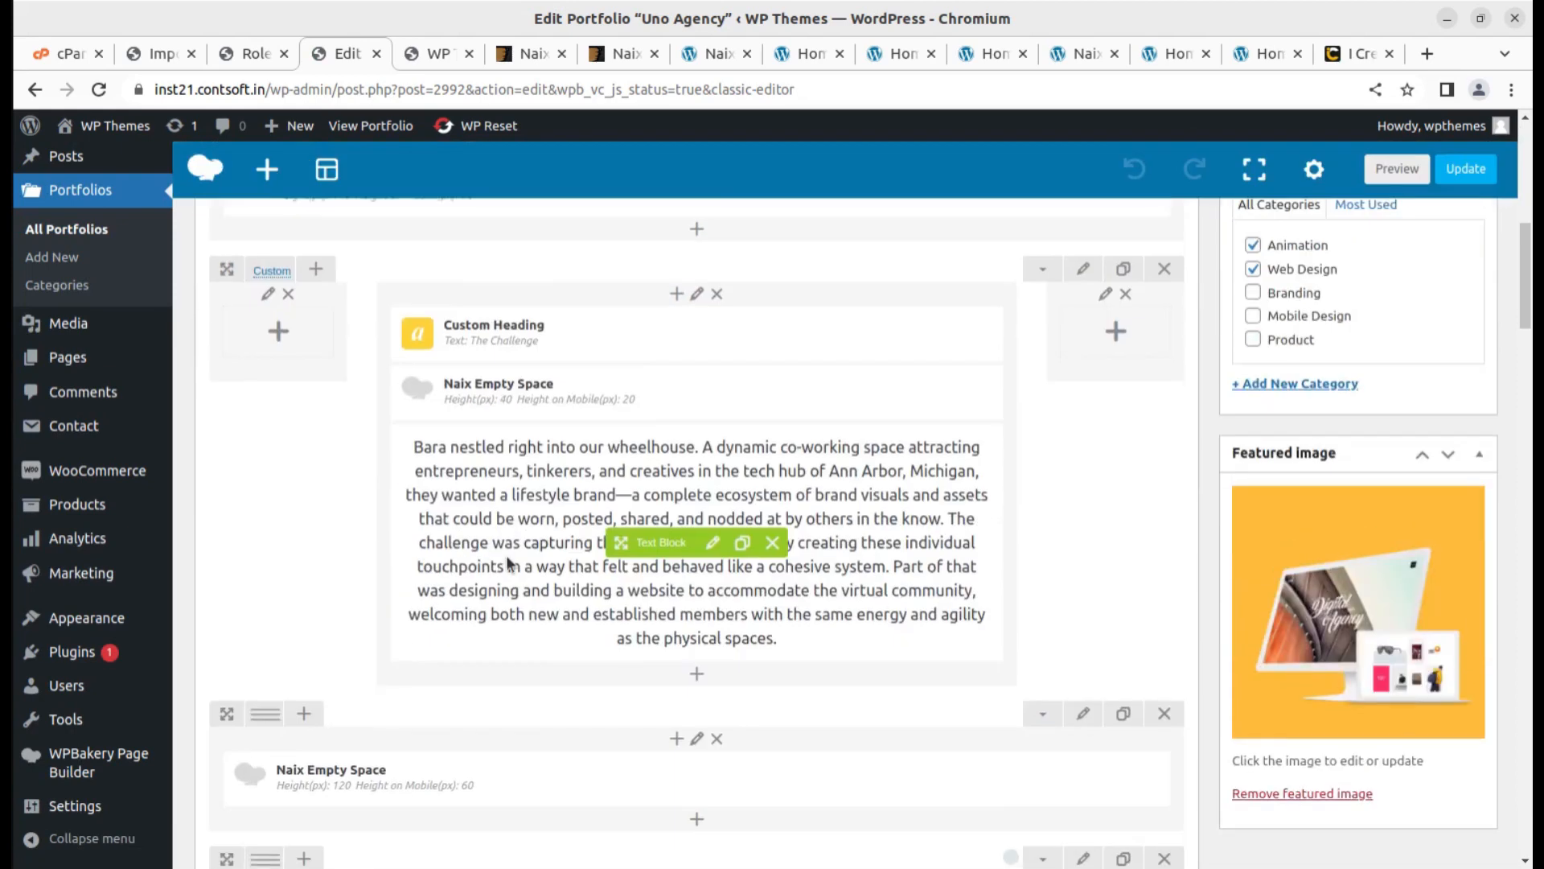
{"action": "scroll", "coordinate": [505, 555], "scroll_direction": "down", "scroll_amount": 10}
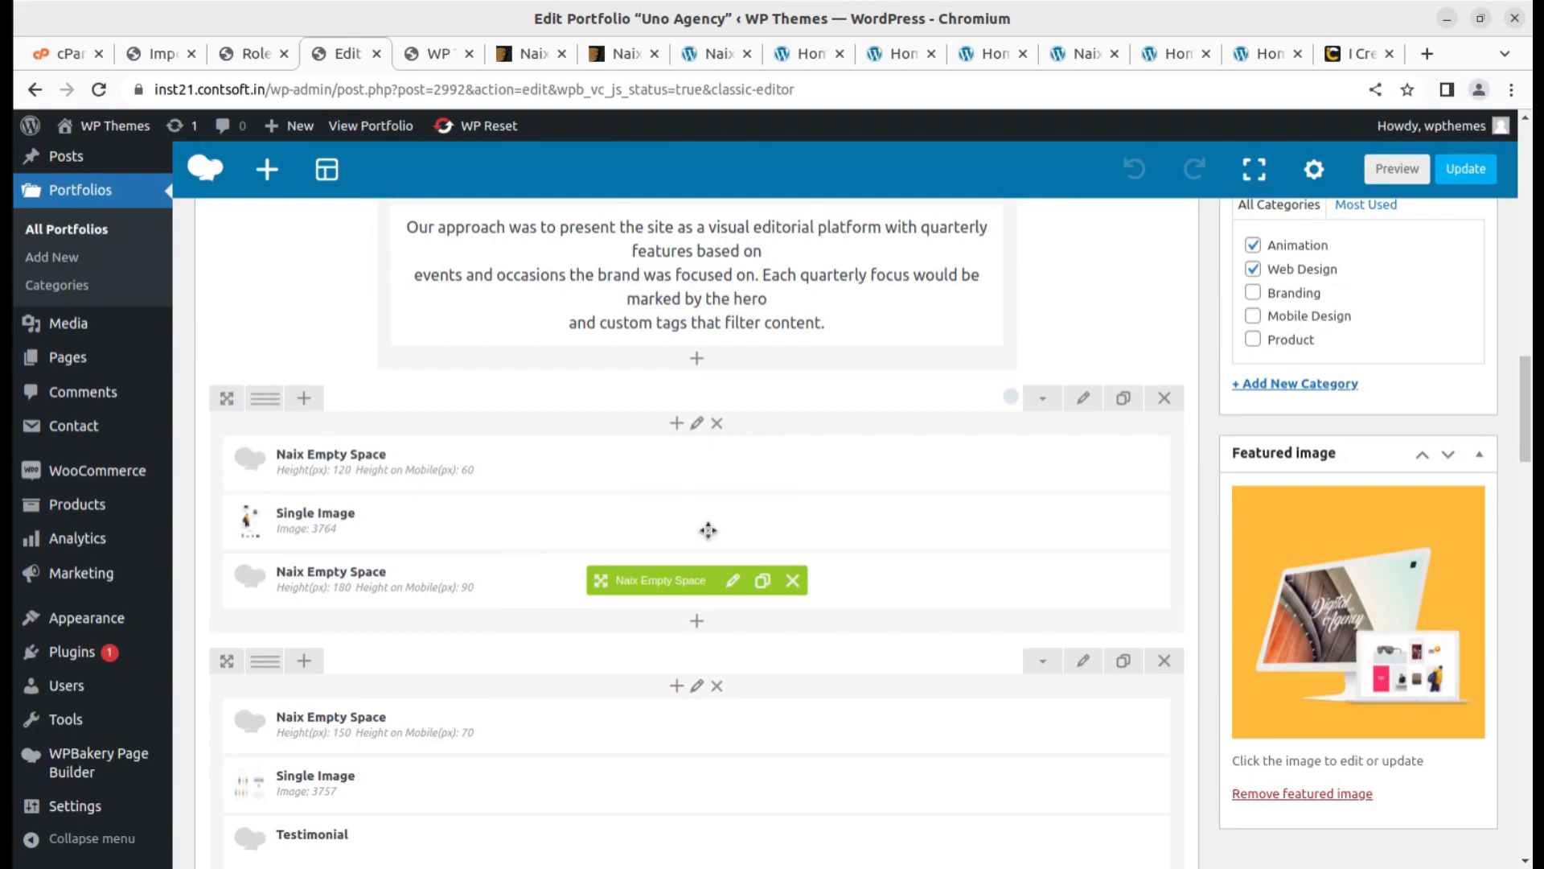
{"action": "scroll", "coordinate": [988, 400], "scroll_direction": "up", "scroll_amount": 13}
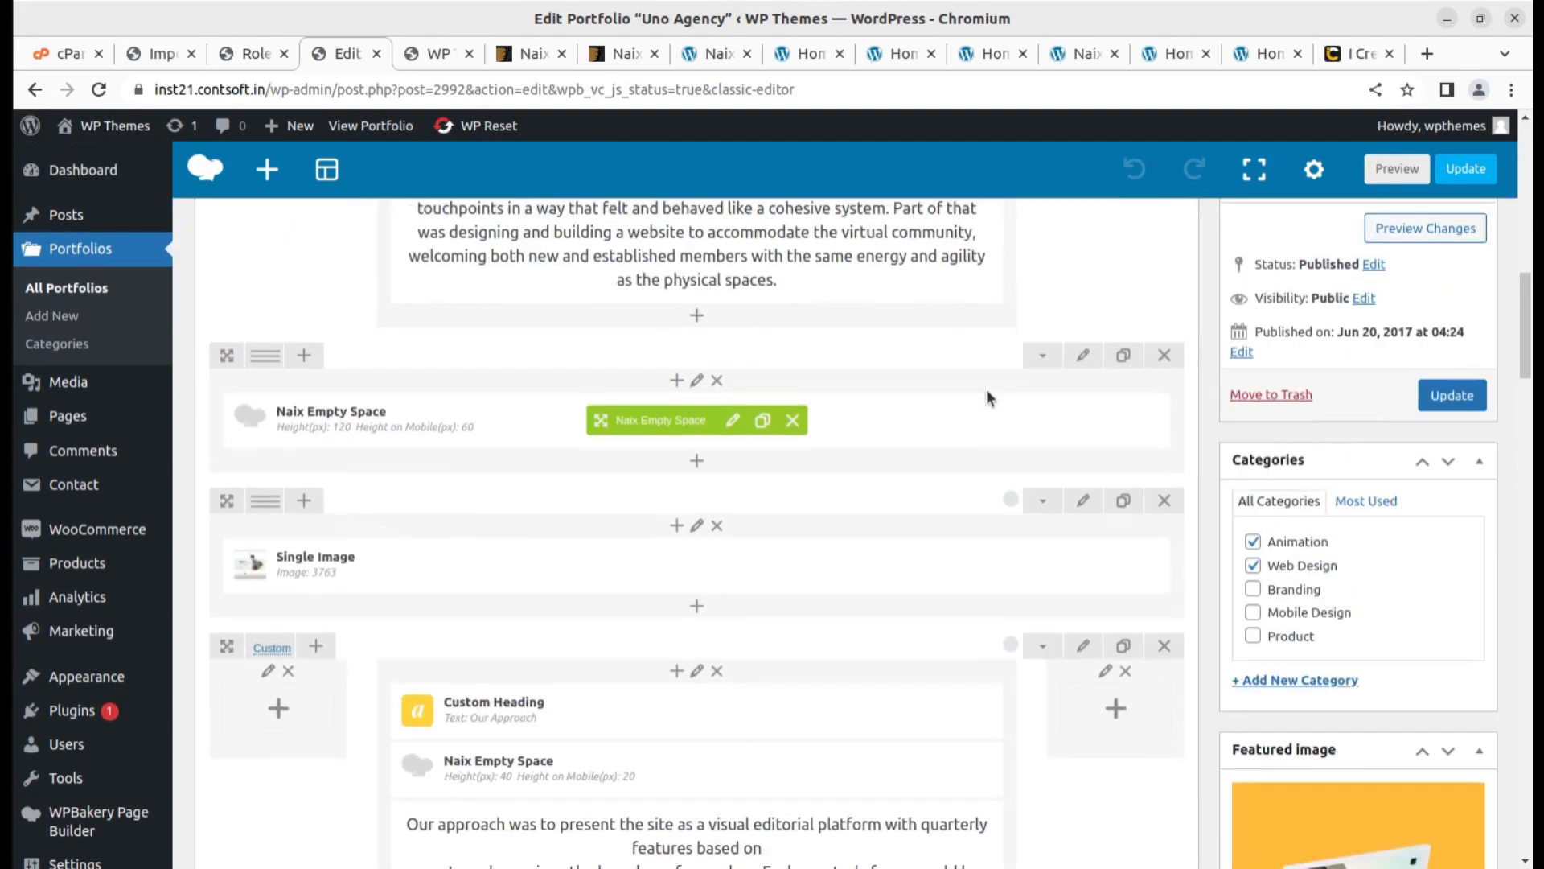
{"action": "scroll", "coordinate": [990, 397], "scroll_direction": "down", "scroll_amount": 10}
{"action": "scroll", "coordinate": [674, 420], "scroll_direction": "down", "scroll_amount": 5}
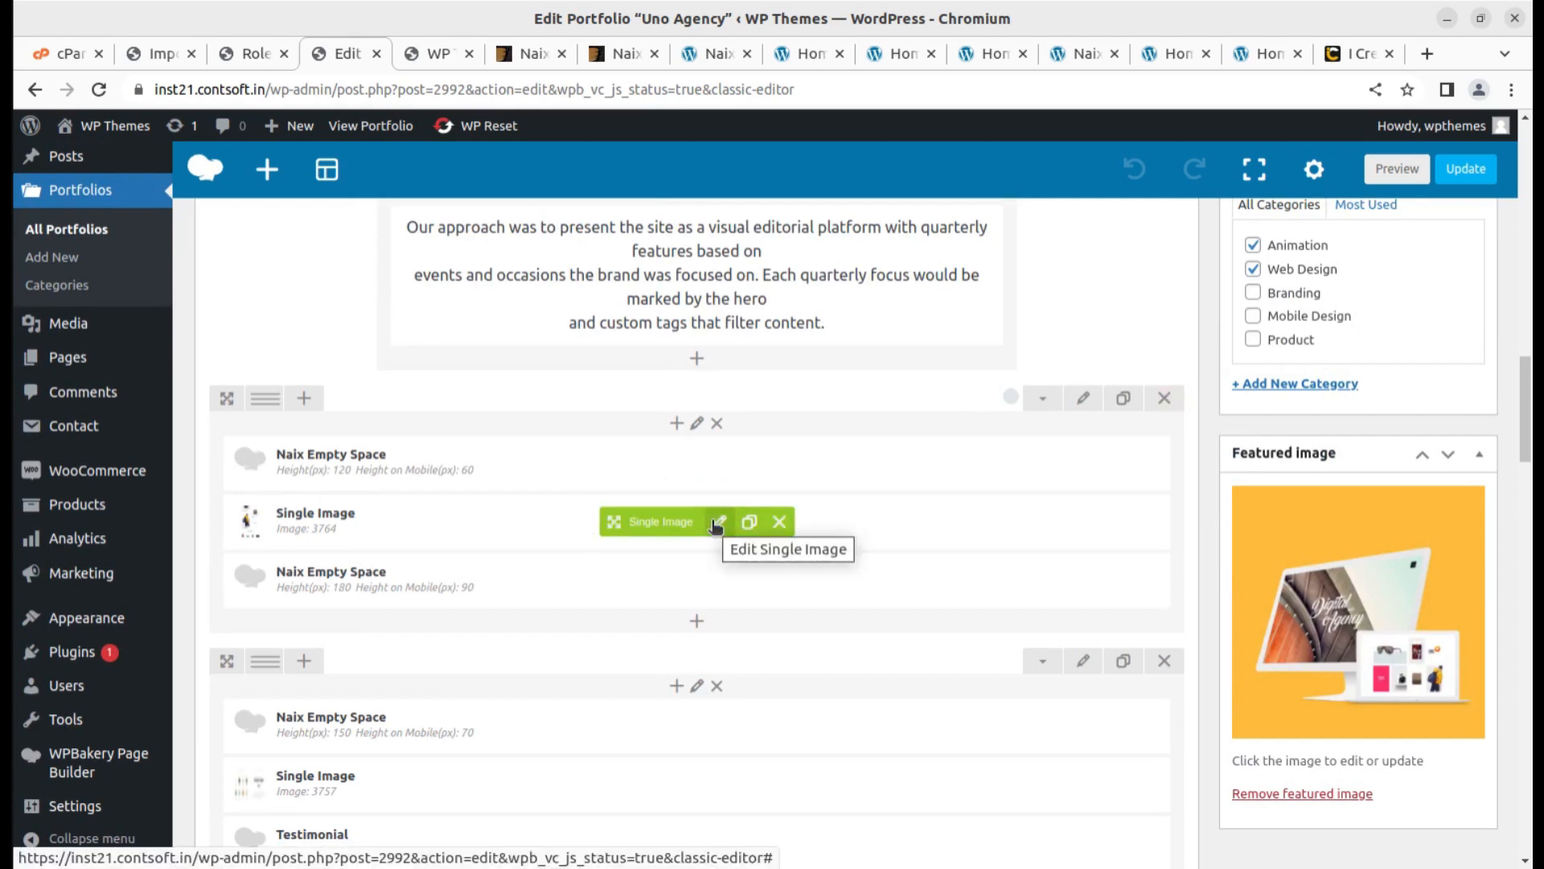
{"action": "scroll", "coordinate": [714, 527], "scroll_direction": "down", "scroll_amount": 6}
{"action": "scroll", "coordinate": [689, 595], "scroll_direction": "down", "scroll_amount": 5}
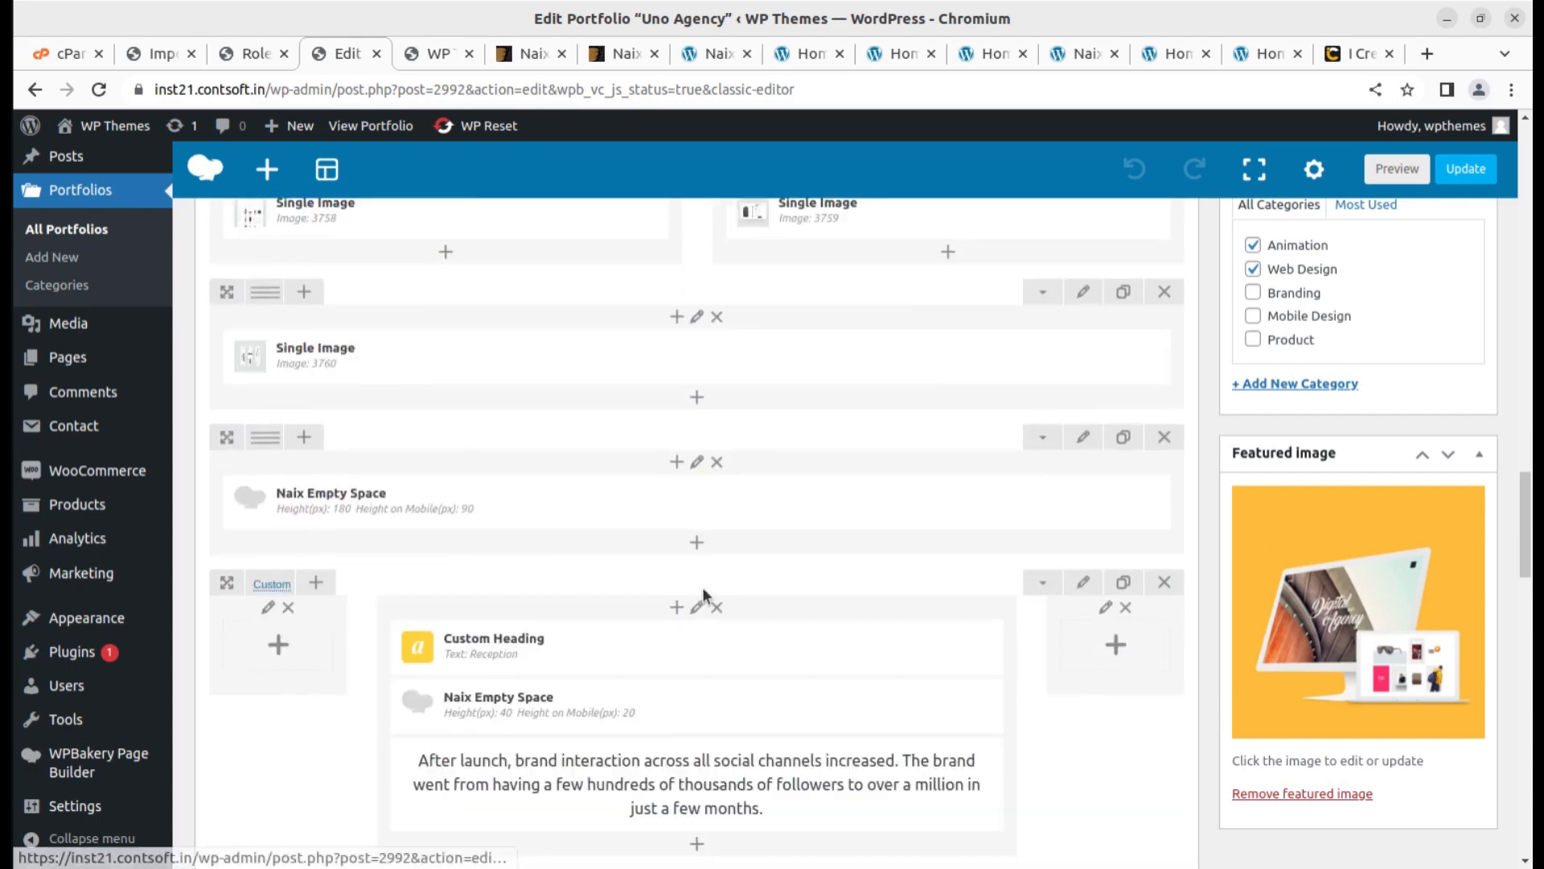
{"action": "scroll", "coordinate": [692, 605], "scroll_direction": "up", "scroll_amount": 15}
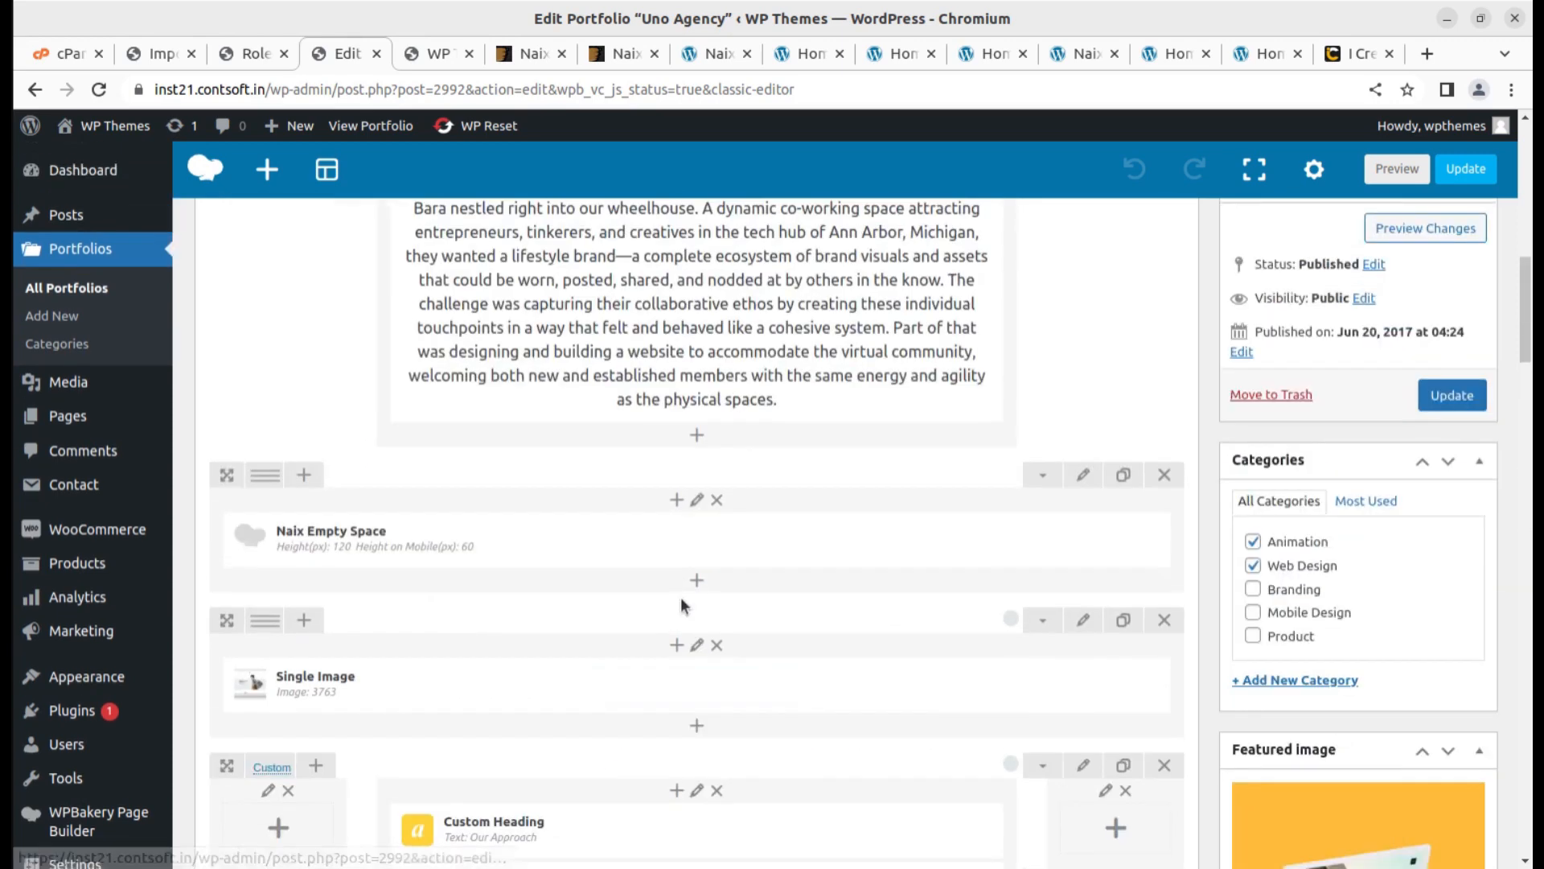
View the published Uno Agency portfolio page and look through its challenge, approach and product image sections.
{"action": "left_click", "coordinate": [352, 129]}
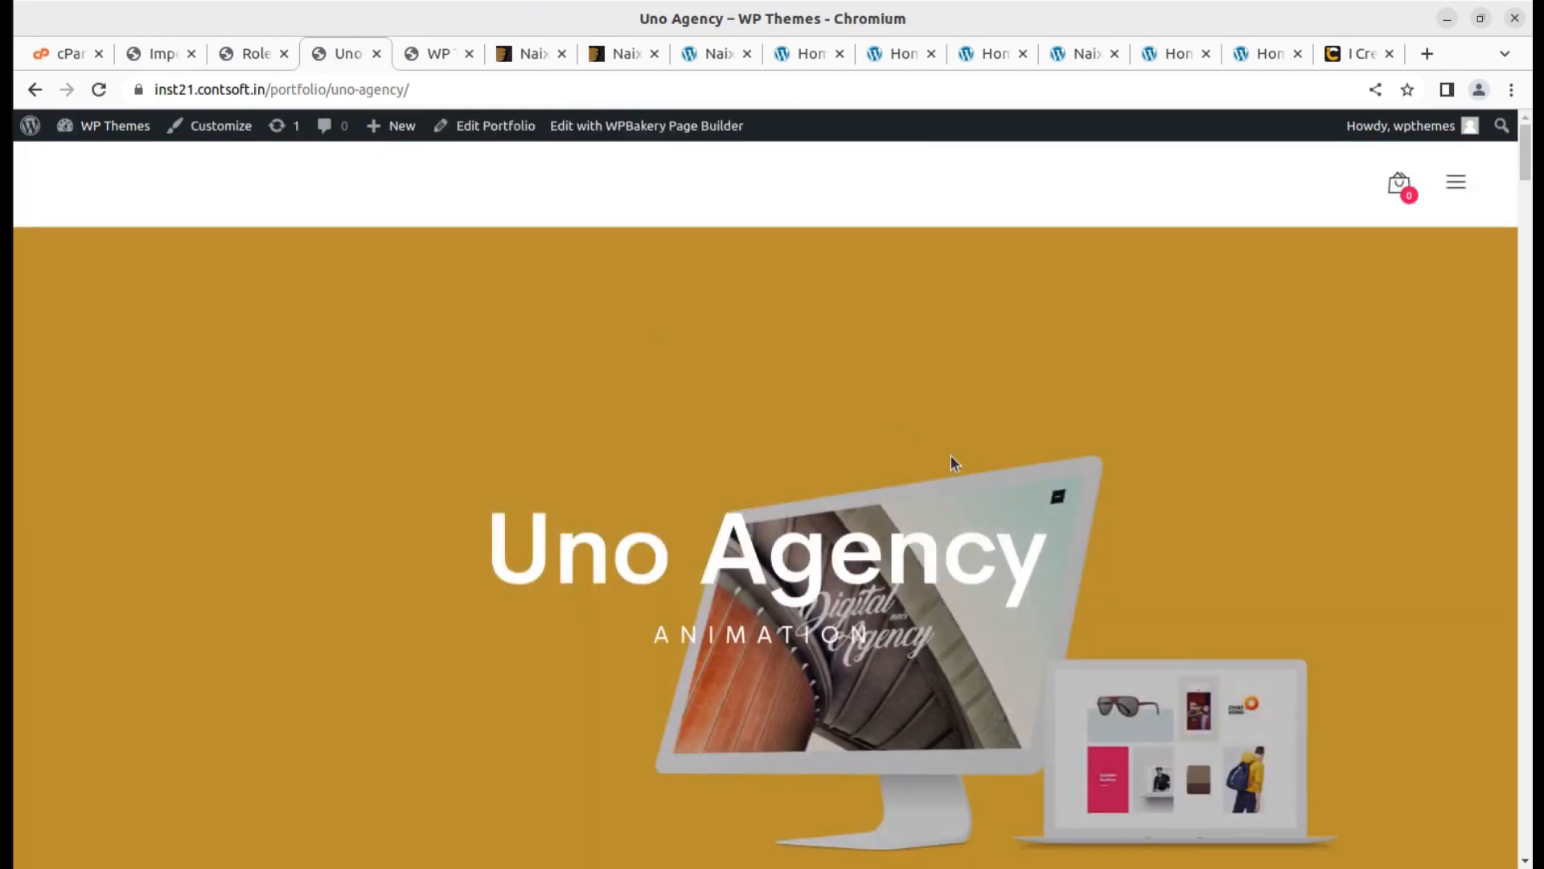
{"action": "scroll", "coordinate": [952, 465], "scroll_direction": "down", "scroll_amount": 5}
{"action": "scroll", "coordinate": [952, 465], "scroll_direction": "down", "scroll_amount": 15}
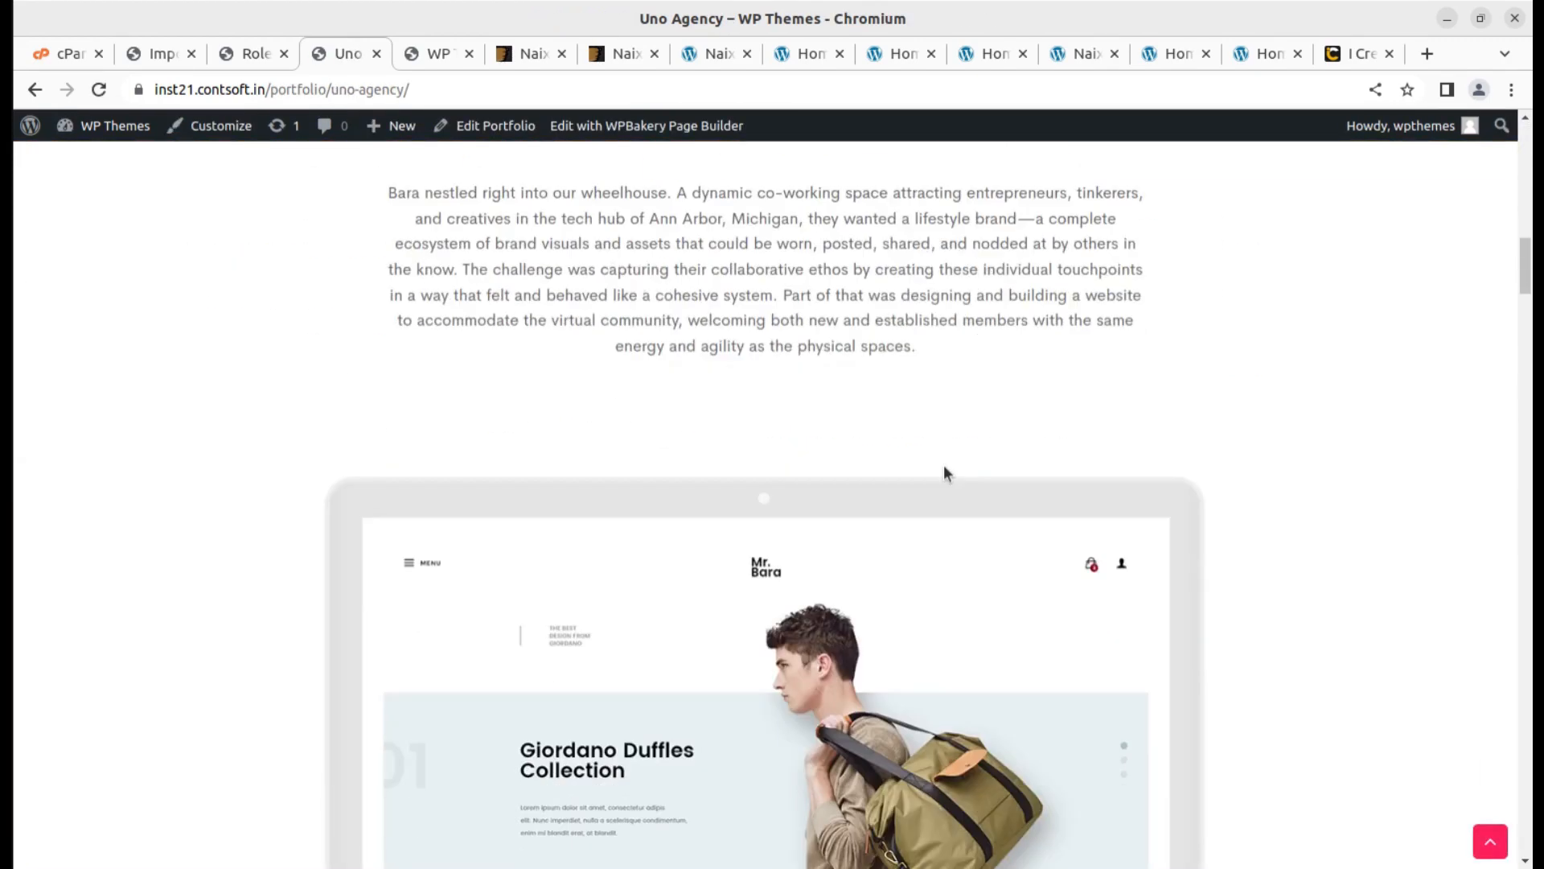
{"action": "scroll", "coordinate": [755, 465], "scroll_direction": "down", "scroll_amount": 8}
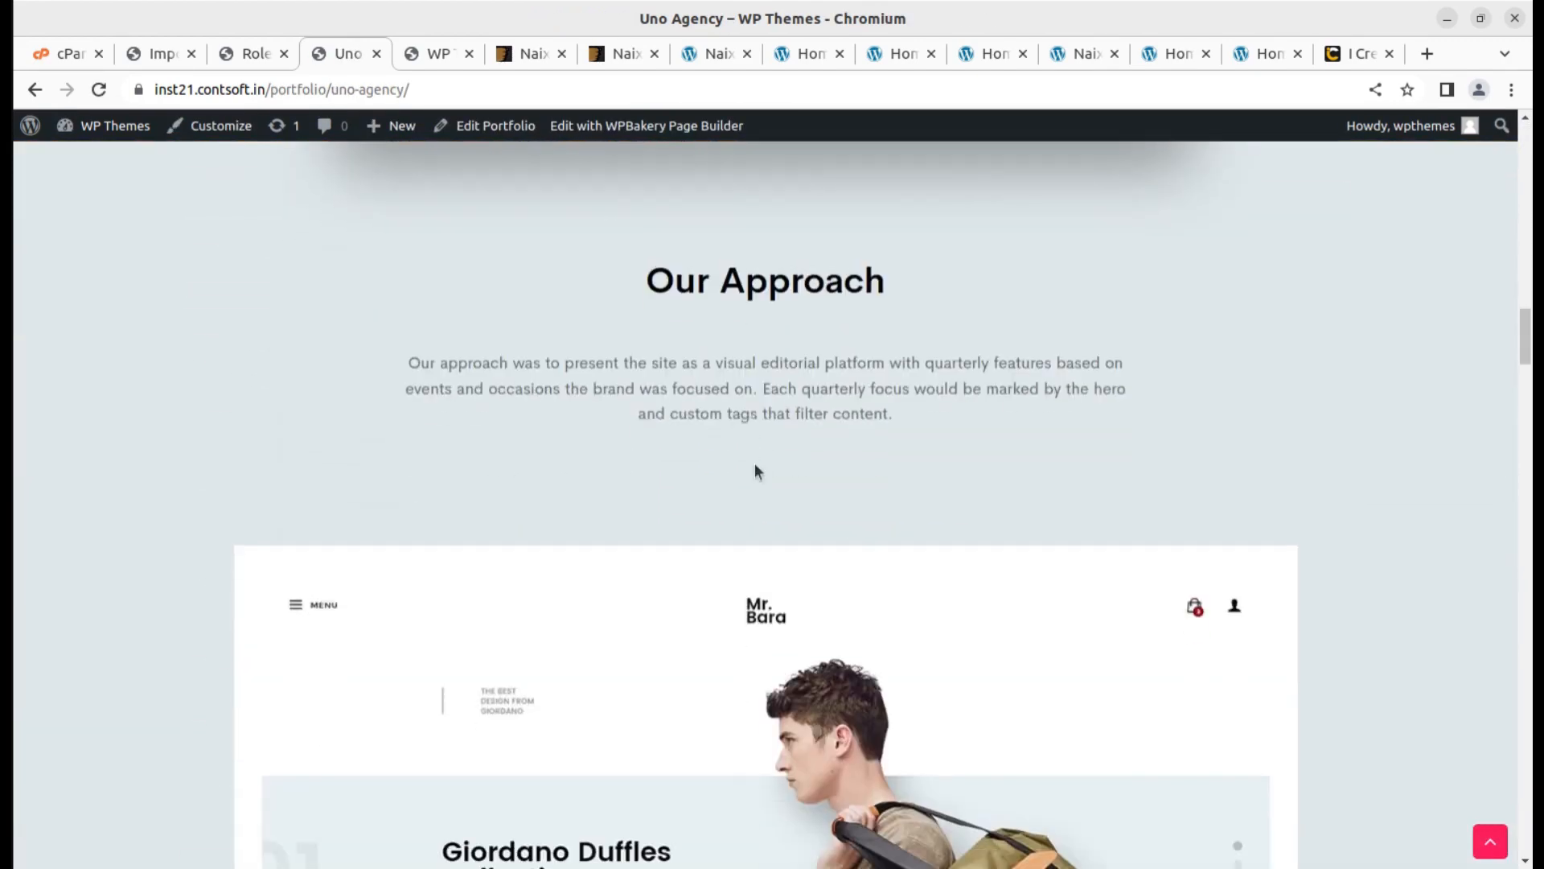
{"action": "scroll", "coordinate": [755, 465], "scroll_direction": "down", "scroll_amount": 4}
{"action": "scroll", "coordinate": [755, 465], "scroll_direction": "down", "scroll_amount": 4}
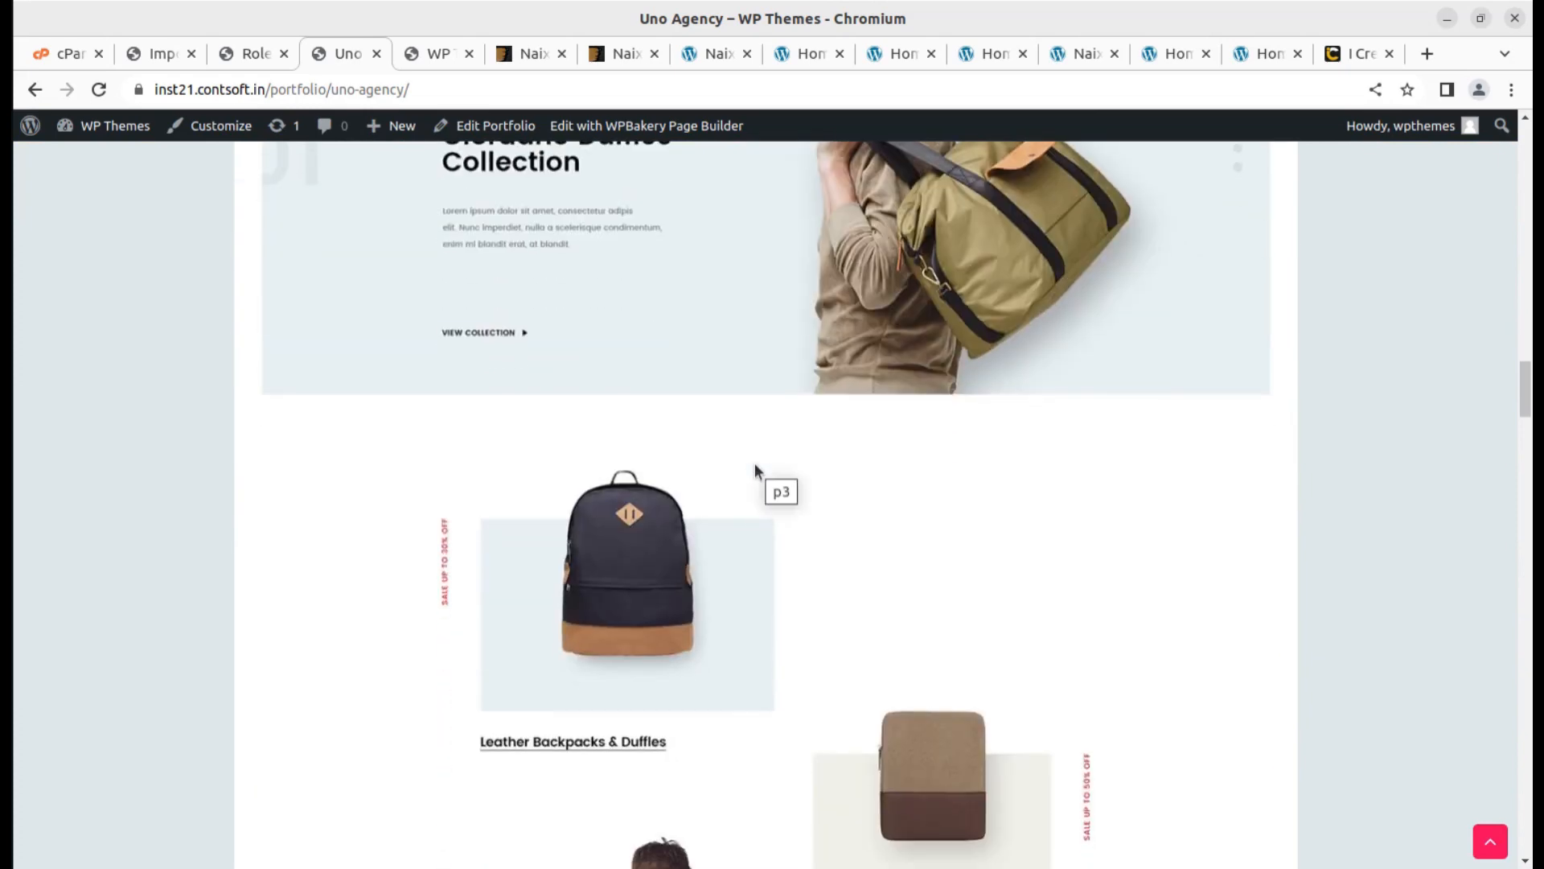
View the rest of the Uno Agency portfolio page down to its footer, and close that page and the Role Manager page.
{"action": "scroll", "coordinate": [756, 464], "scroll_direction": "down", "scroll_amount": 18}
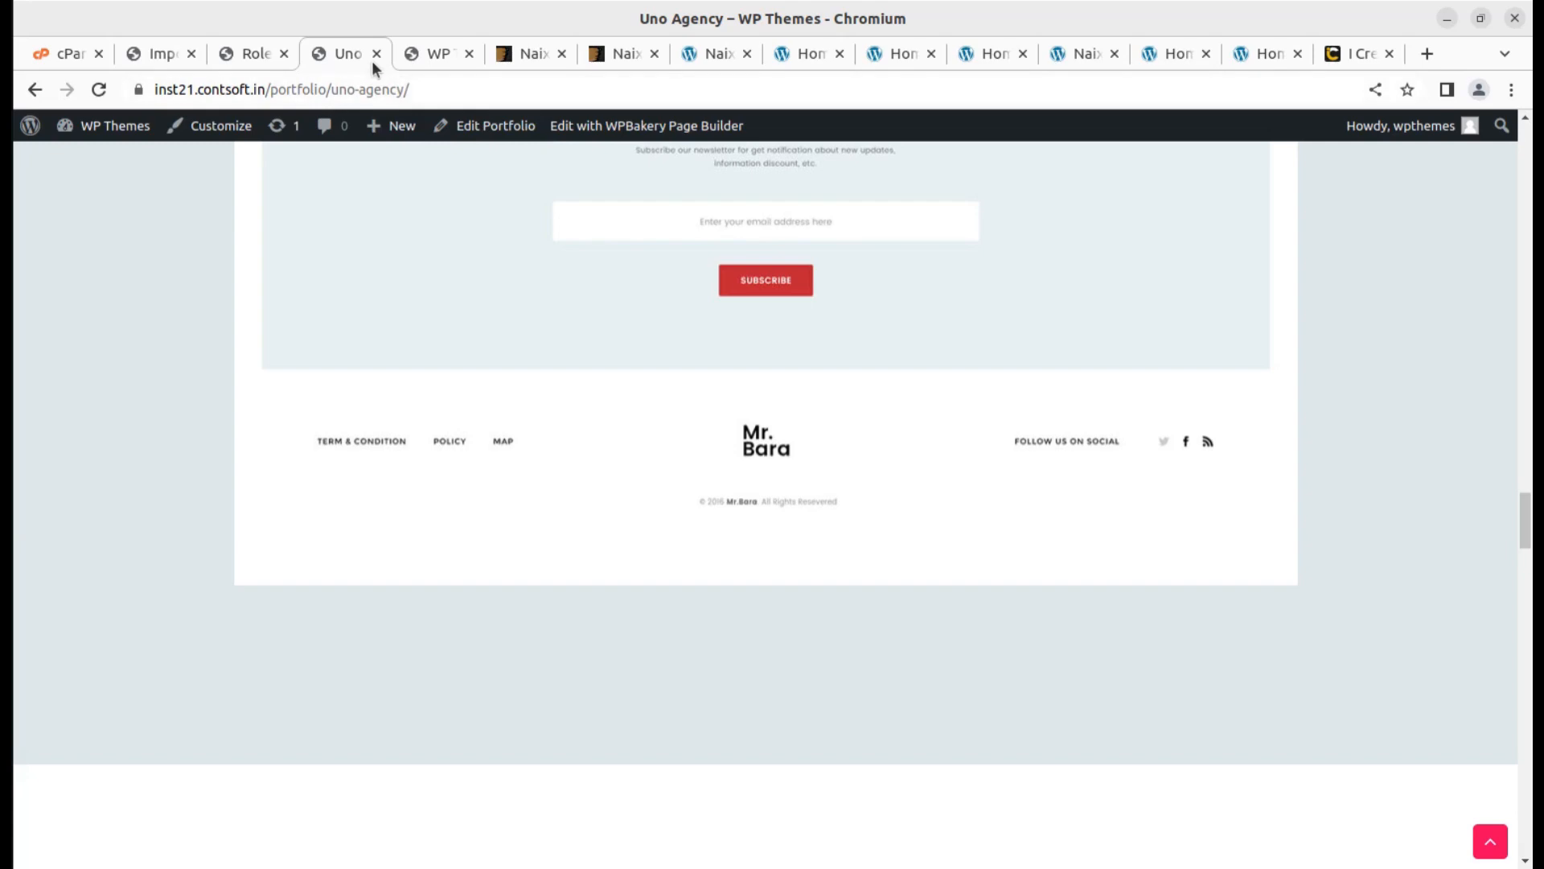
{"action": "left_click", "coordinate": [376, 53]}
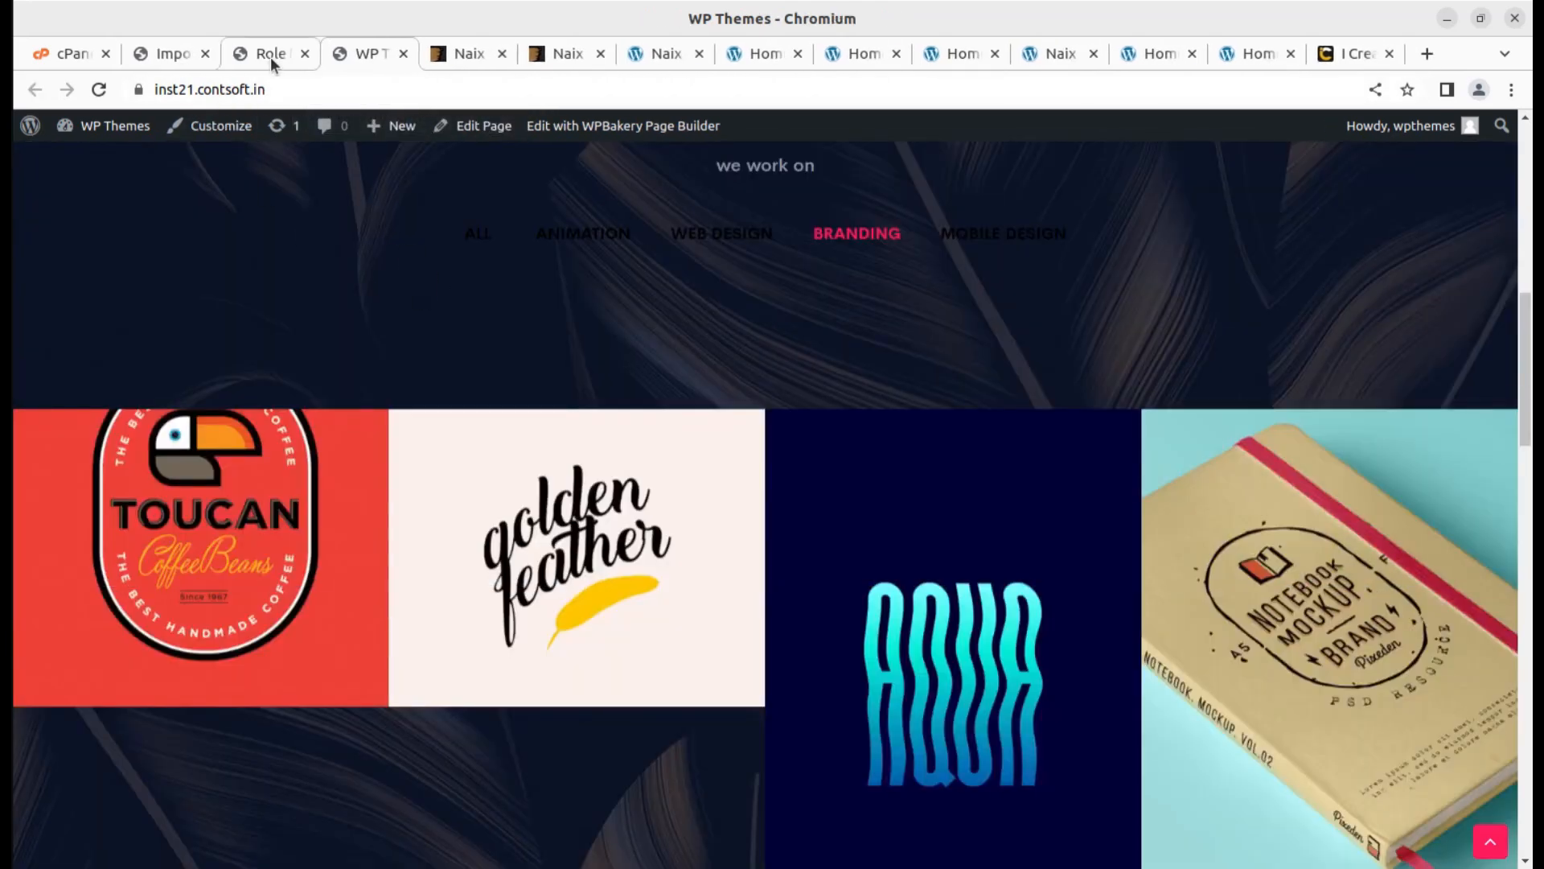
{"action": "left_click", "coordinate": [272, 55]}
{"action": "left_click", "coordinate": [304, 54]}
Check the progress of the demo data import, and open the WordPress dashboard from the live site.
{"action": "left_click", "coordinate": [170, 54]}
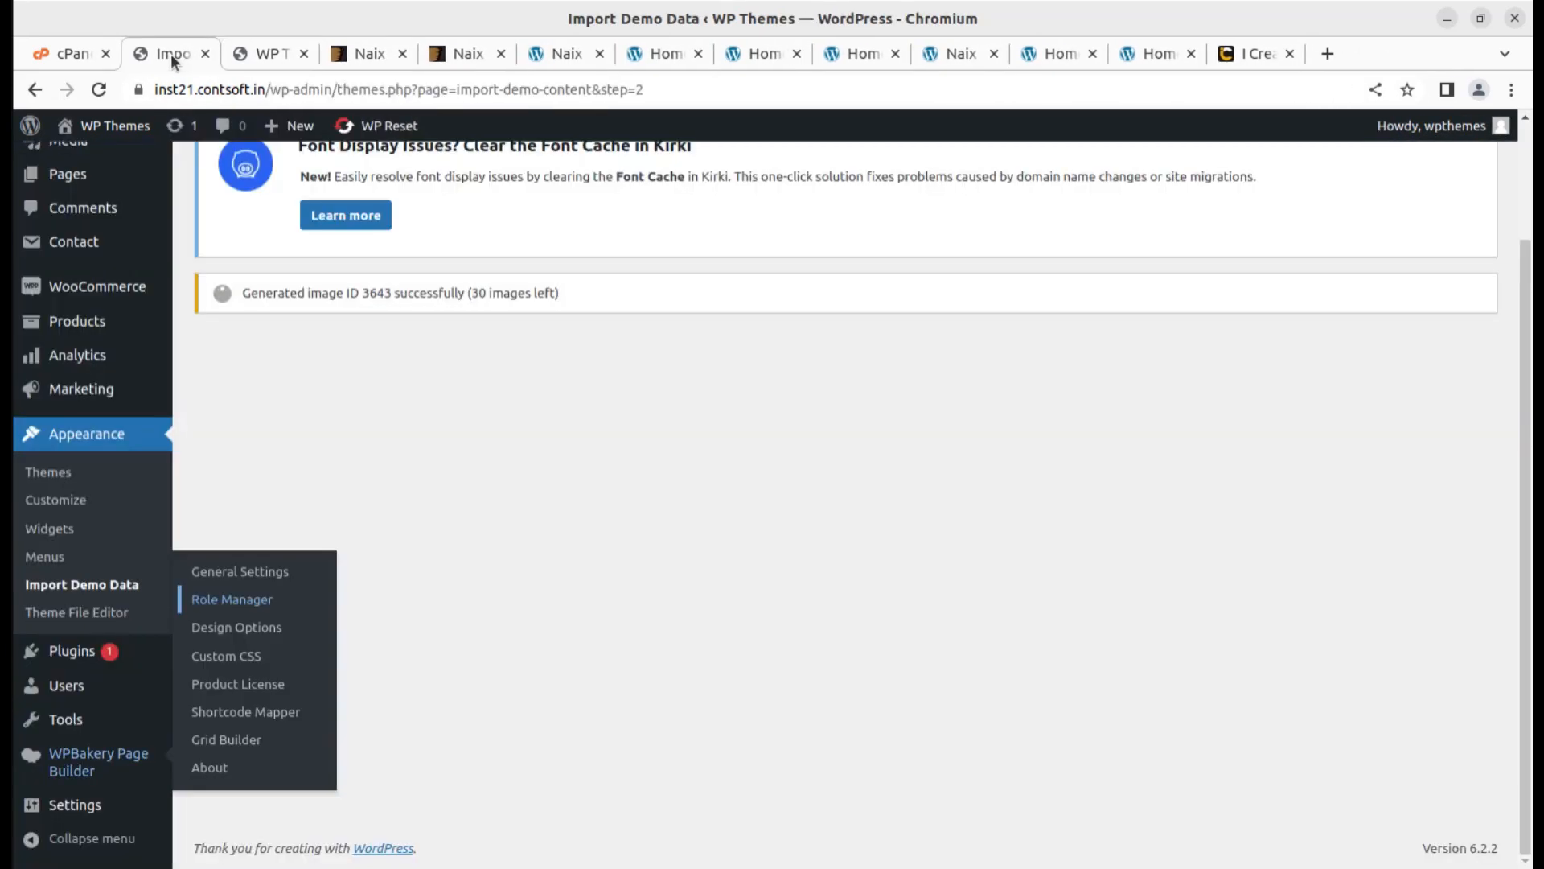
{"action": "left_click", "coordinate": [297, 60]}
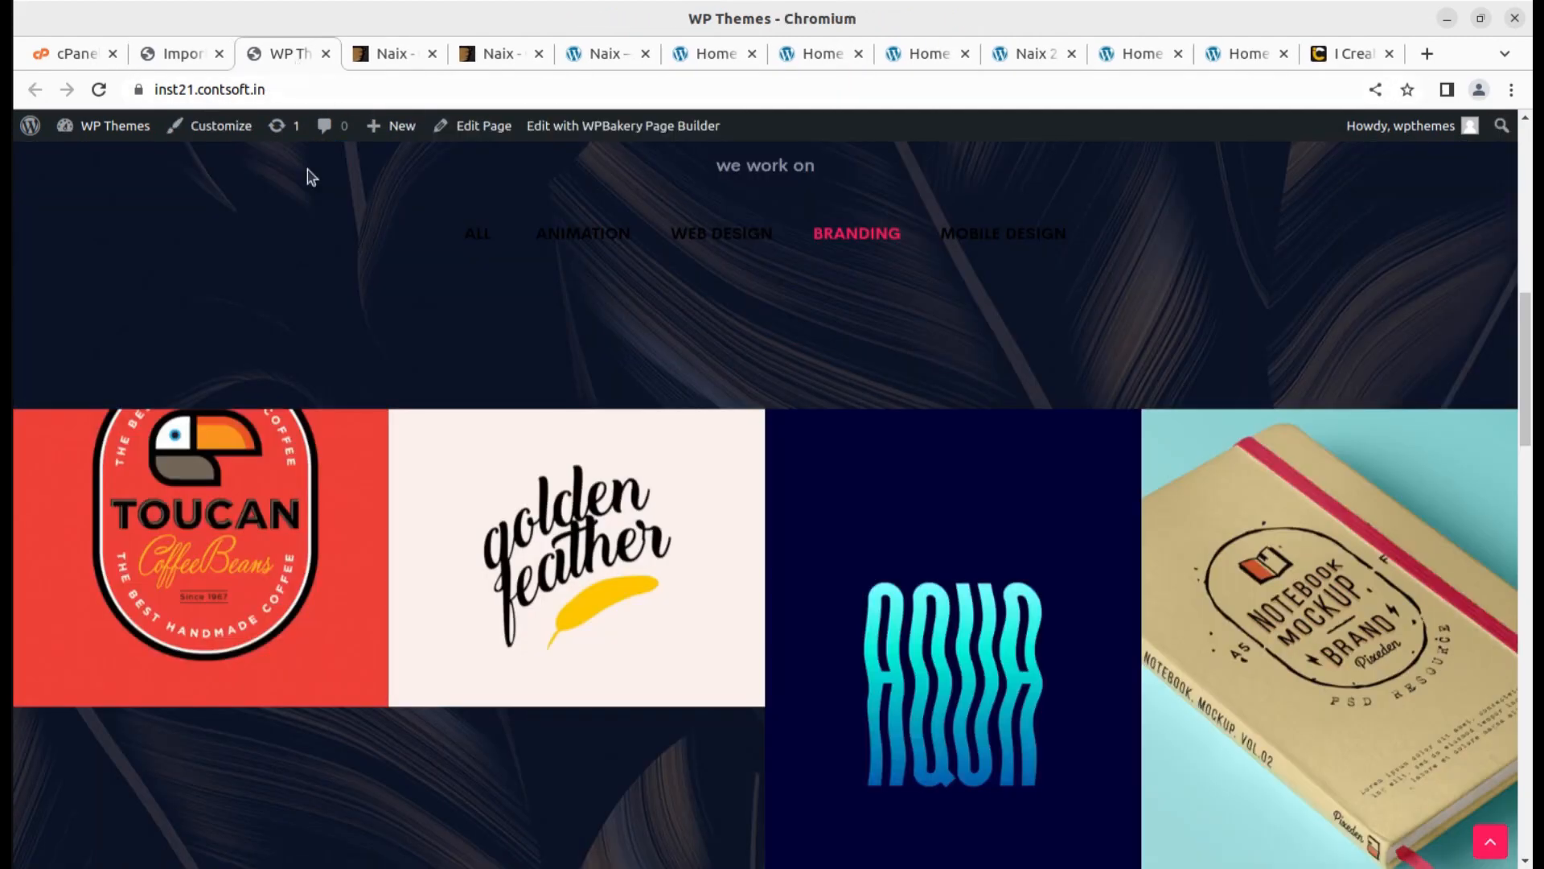
{"action": "mouse_move", "coordinate": [115, 127]}
{"action": "left_click", "coordinate": [94, 162]}
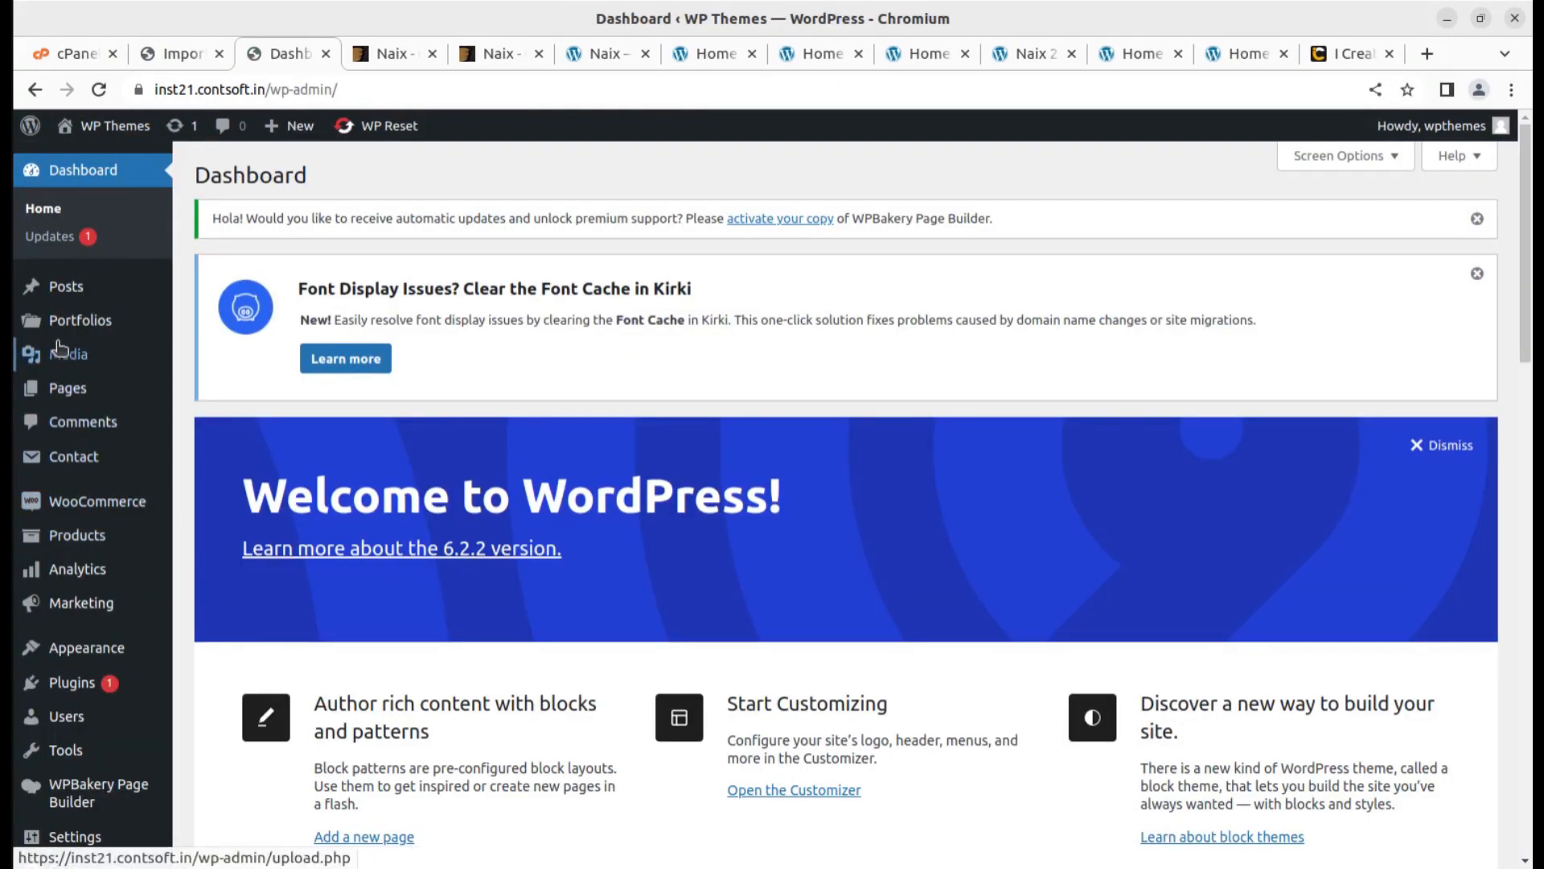
{"action": "mouse_move", "coordinate": [63, 334]}
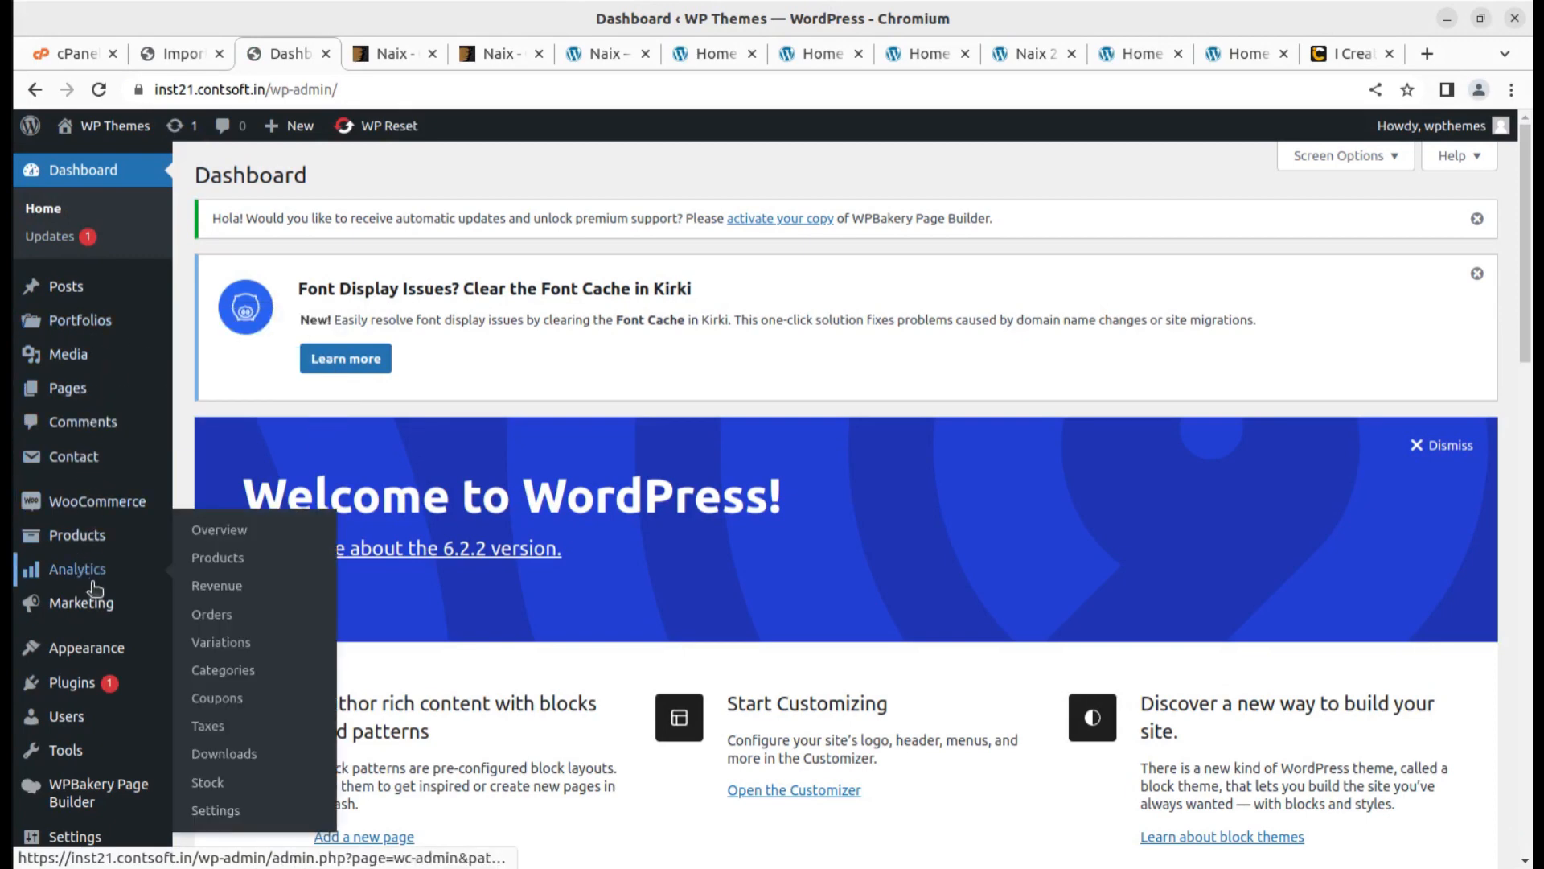
{"action": "mouse_move", "coordinate": [87, 369]}
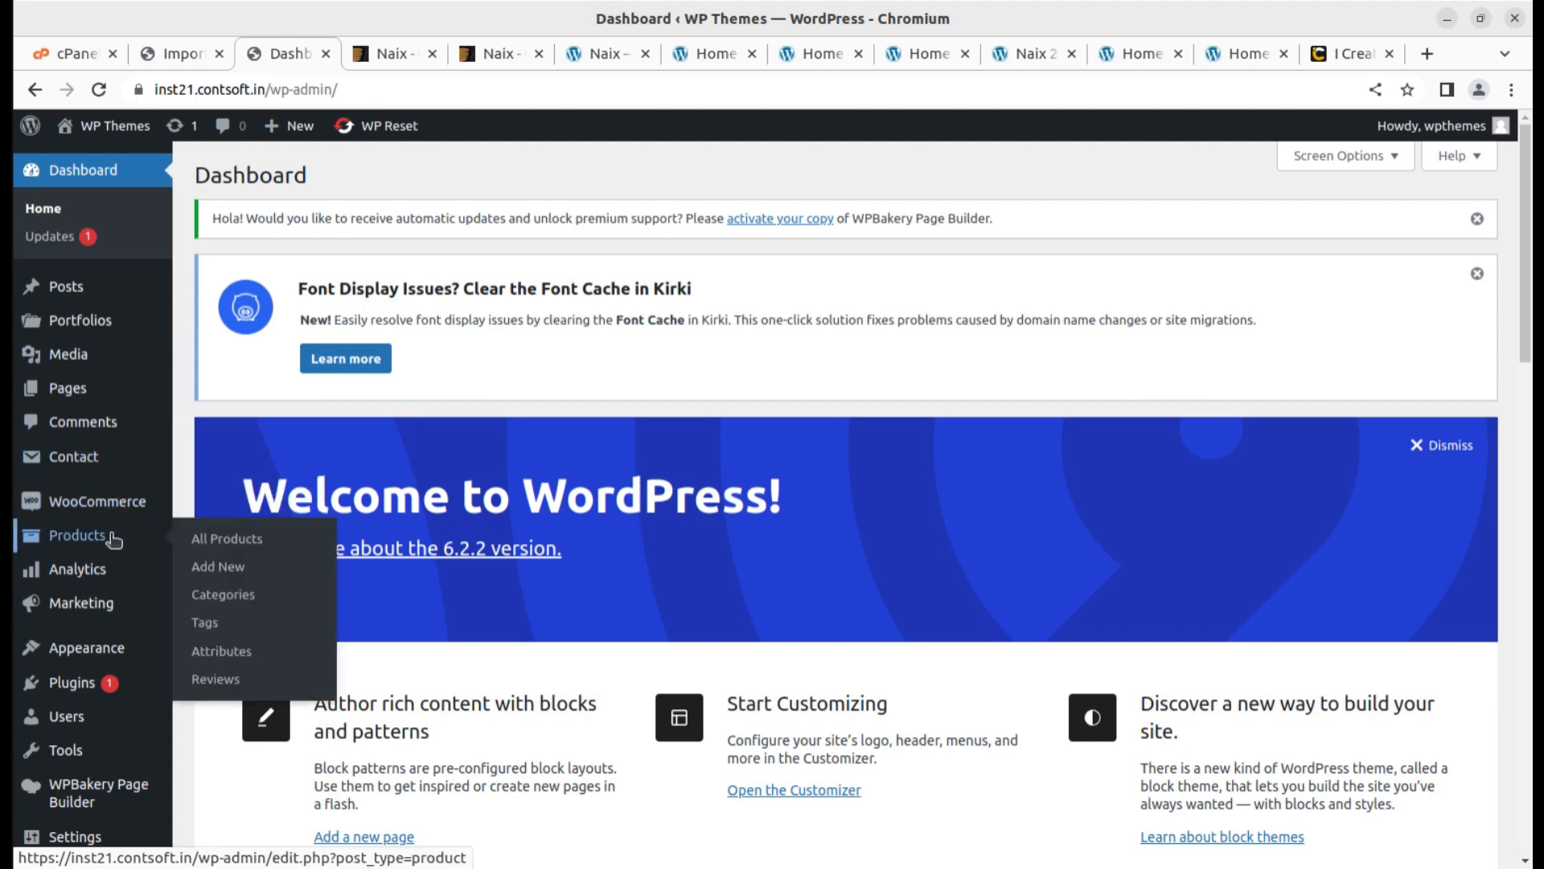
{"action": "scroll", "coordinate": [64, 555], "scroll_direction": "down", "scroll_amount": 3}
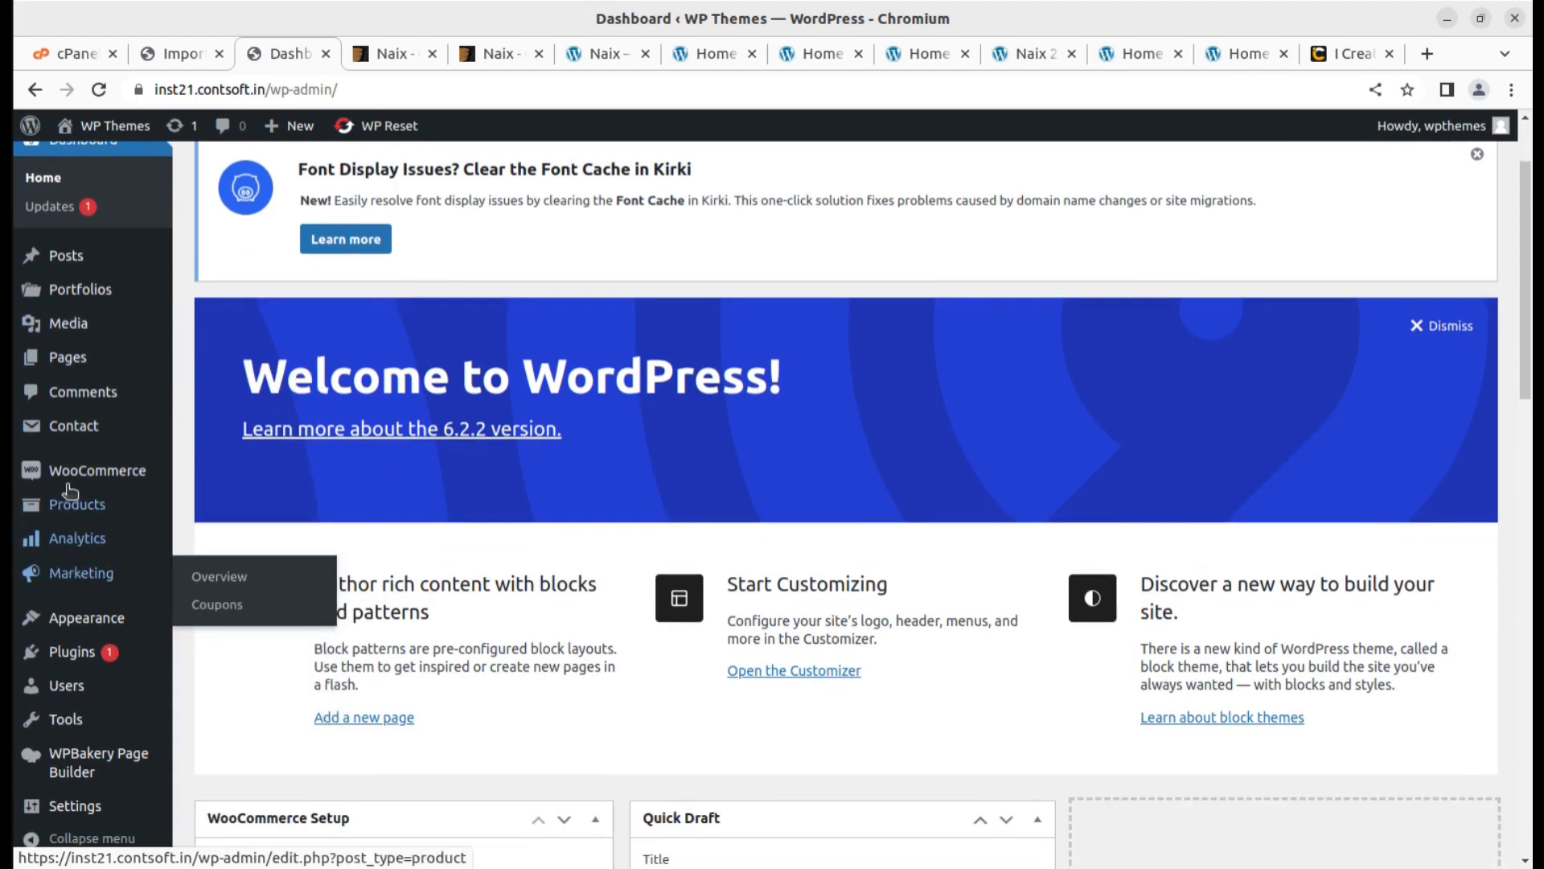
{"action": "mouse_move", "coordinate": [62, 576]}
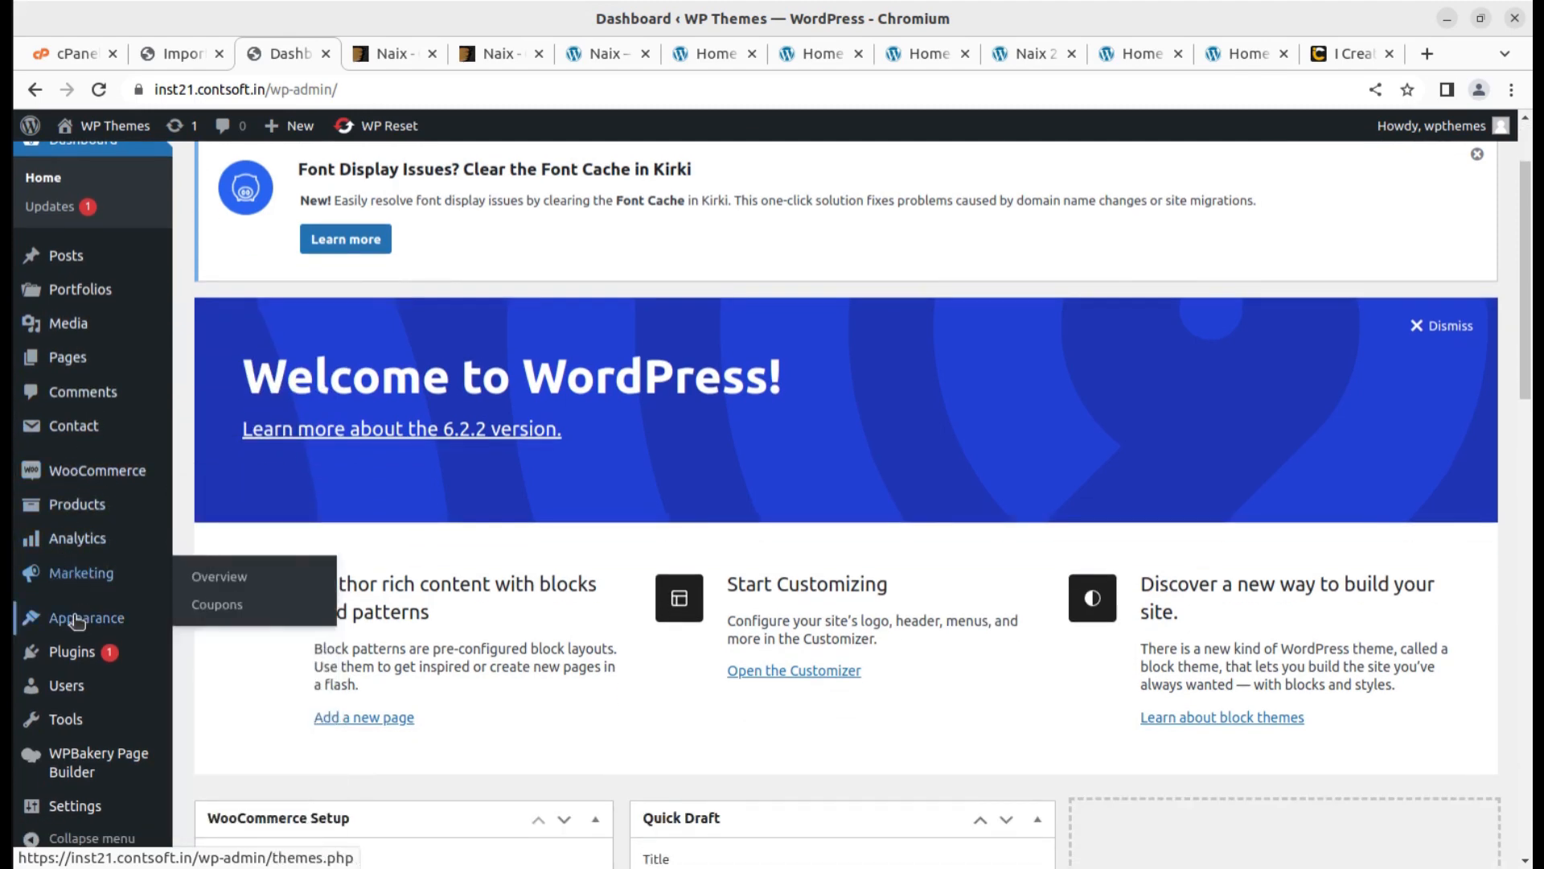
{"action": "scroll", "coordinate": [71, 716], "scroll_direction": "down", "scroll_amount": 3}
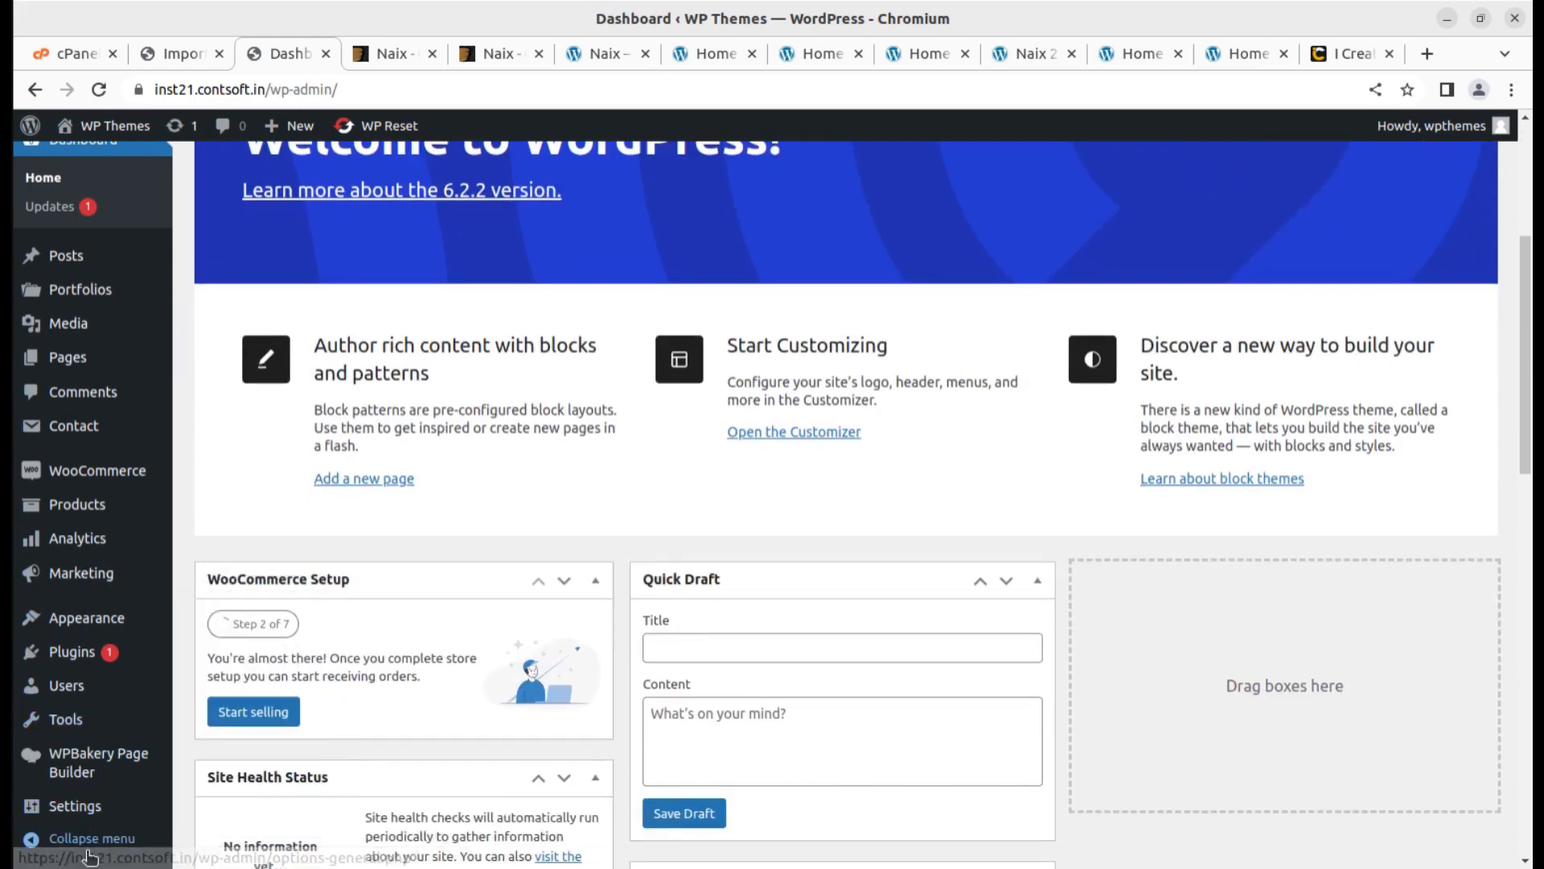
{"action": "mouse_move", "coordinate": [96, 662]}
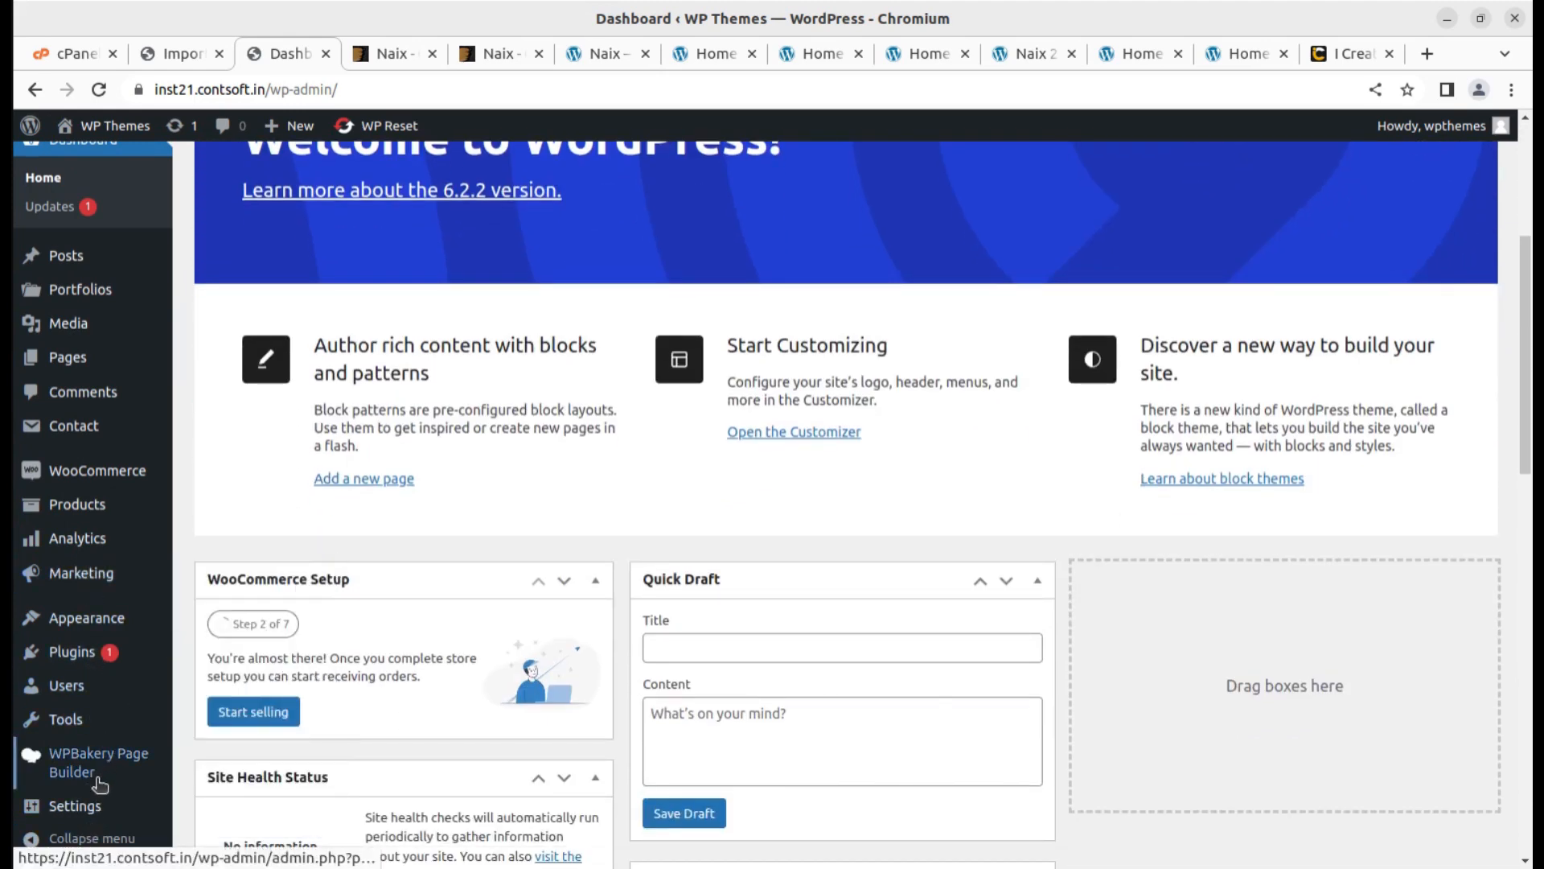
Open the theme Customizer and review the General settings for Site Identity, Homepage Settings and Image Sizes.
{"action": "mouse_move", "coordinate": [70, 610]}
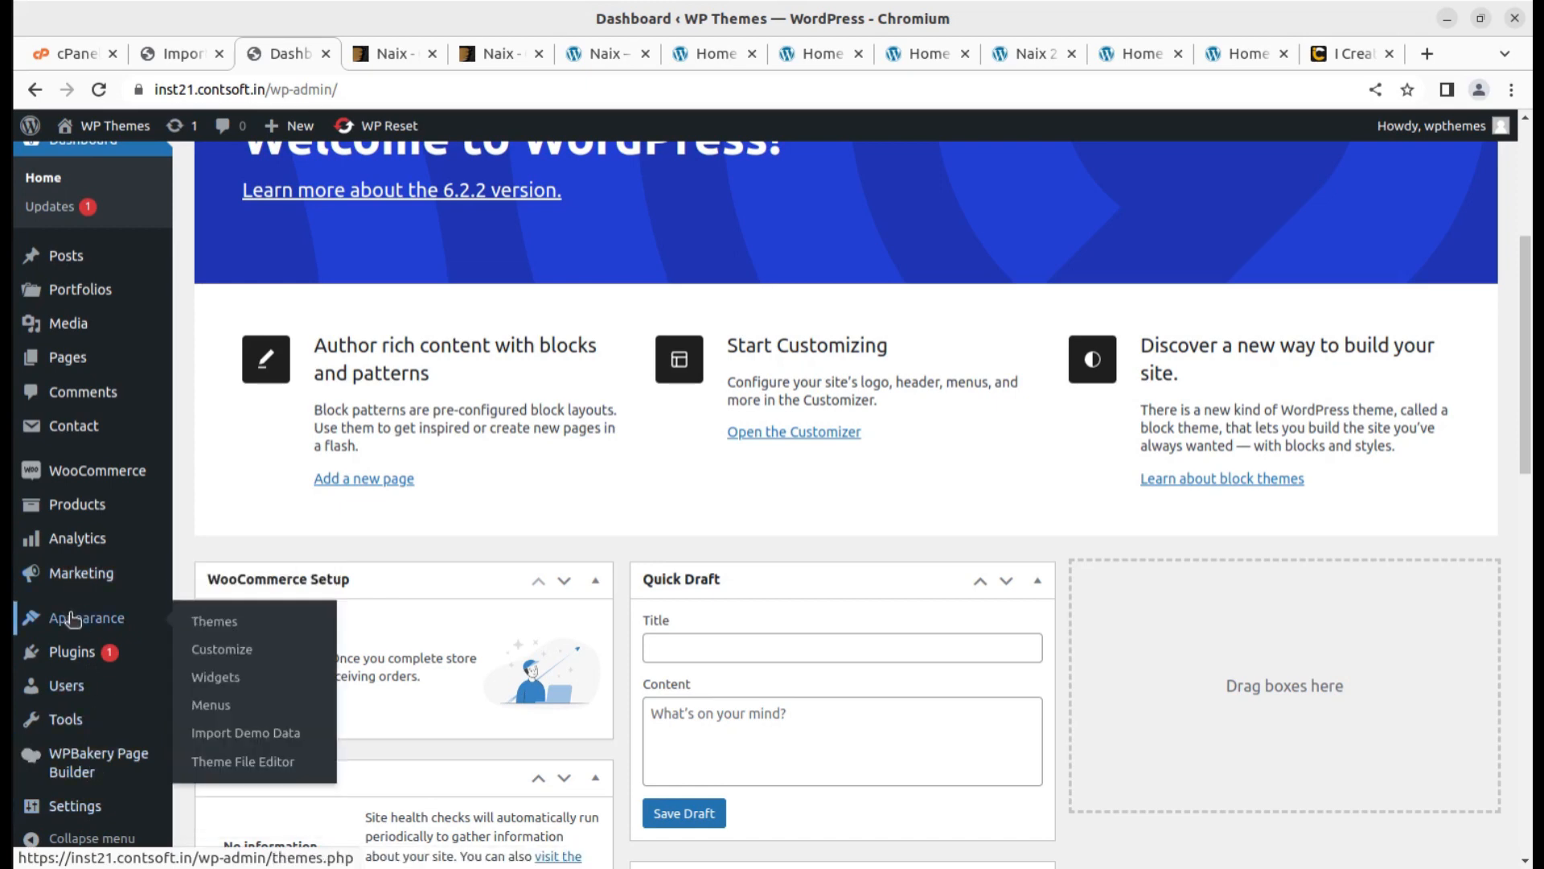
{"action": "left_click", "coordinate": [207, 655]}
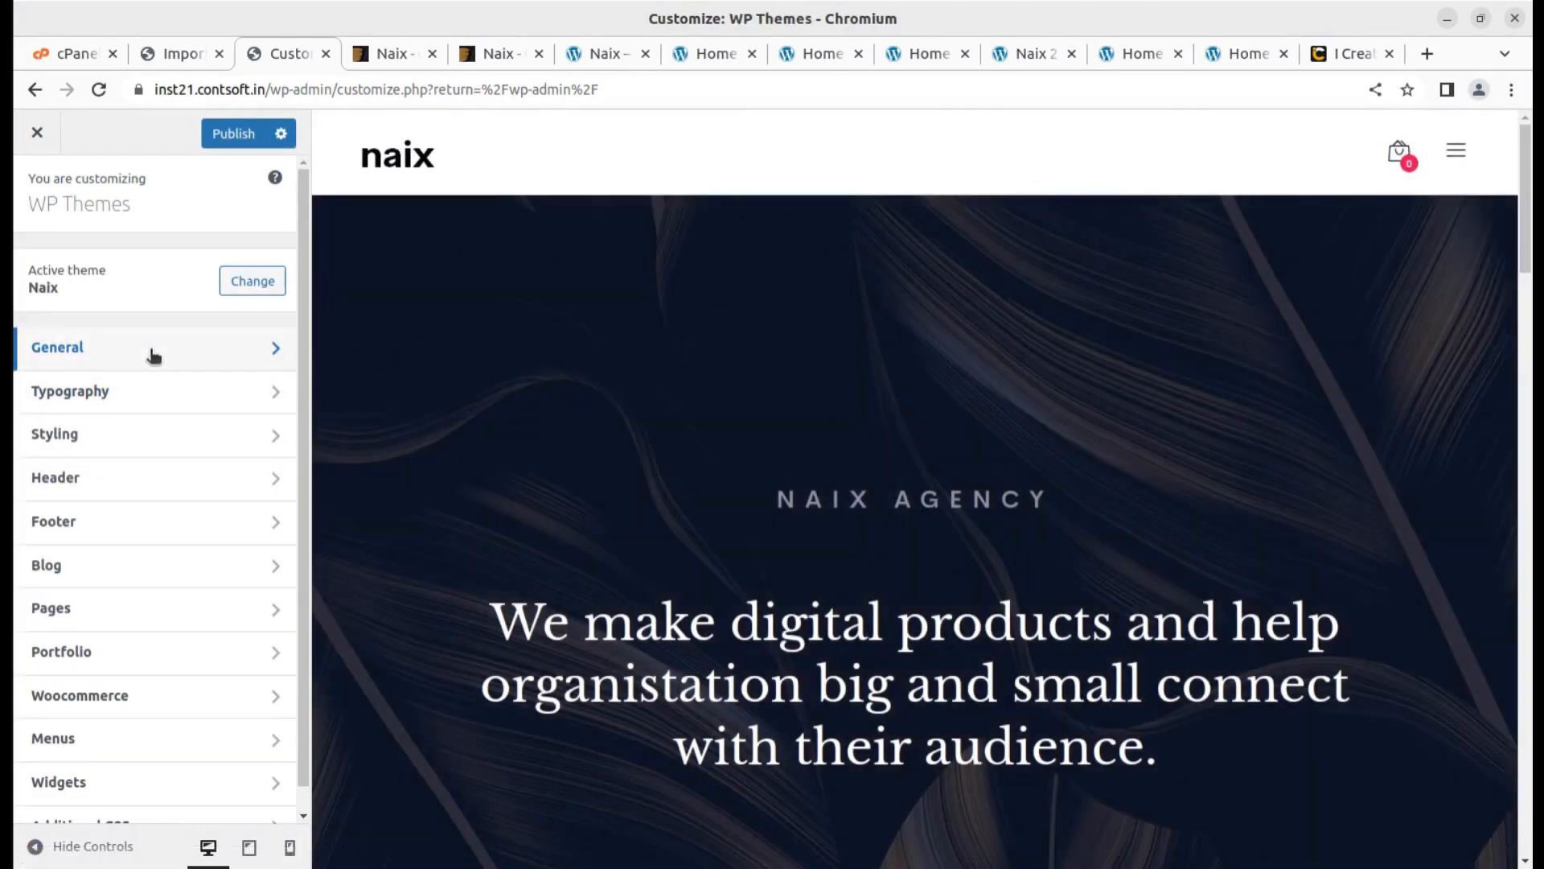
{"action": "left_click", "coordinate": [150, 351]}
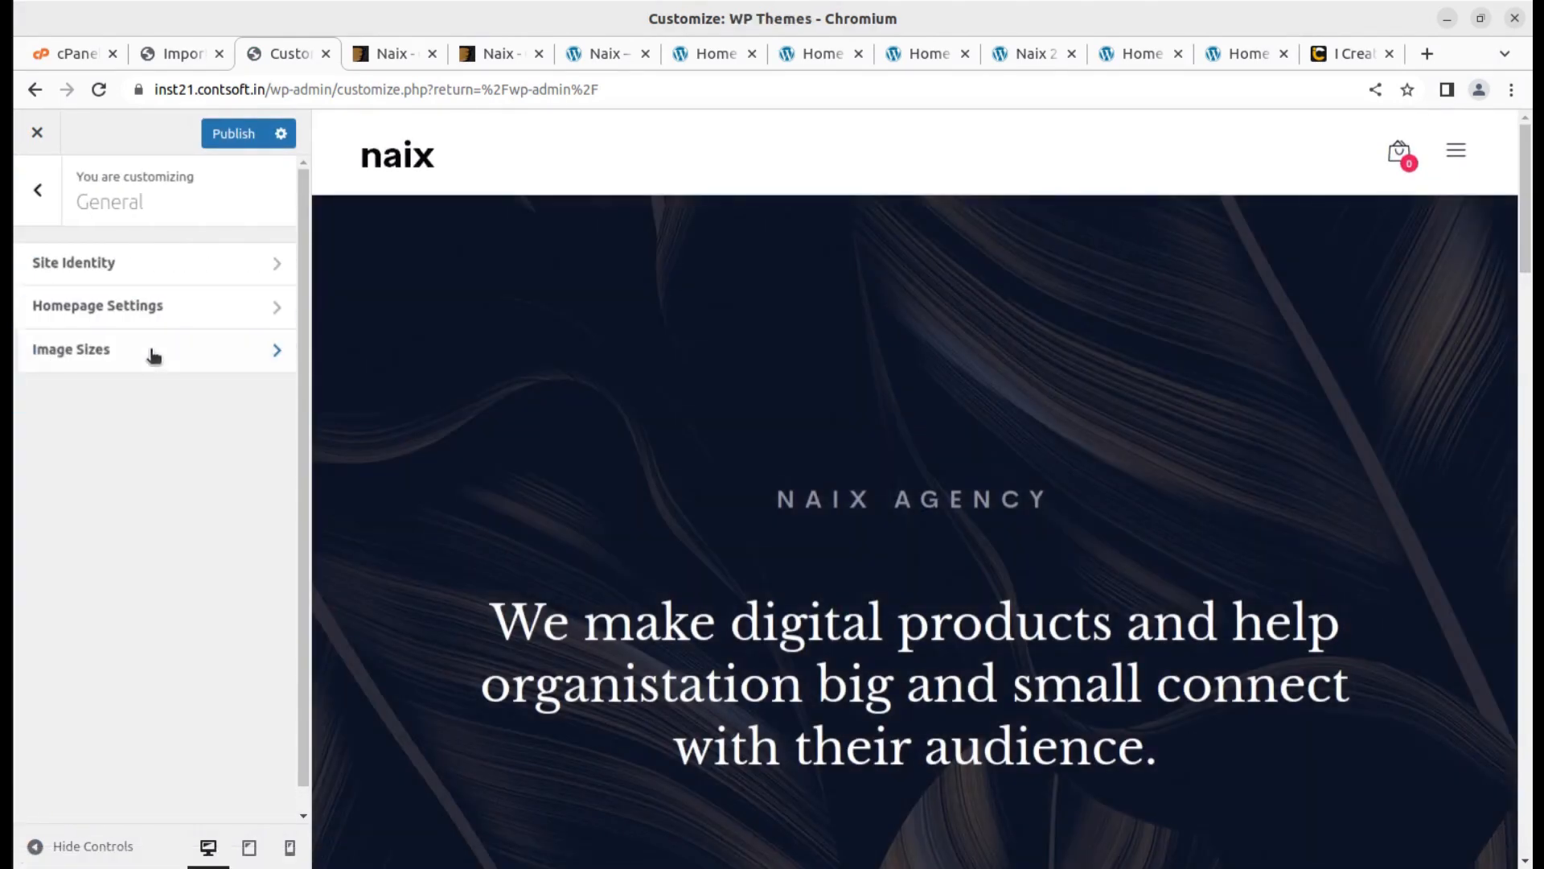
{"action": "left_click", "coordinate": [141, 268]}
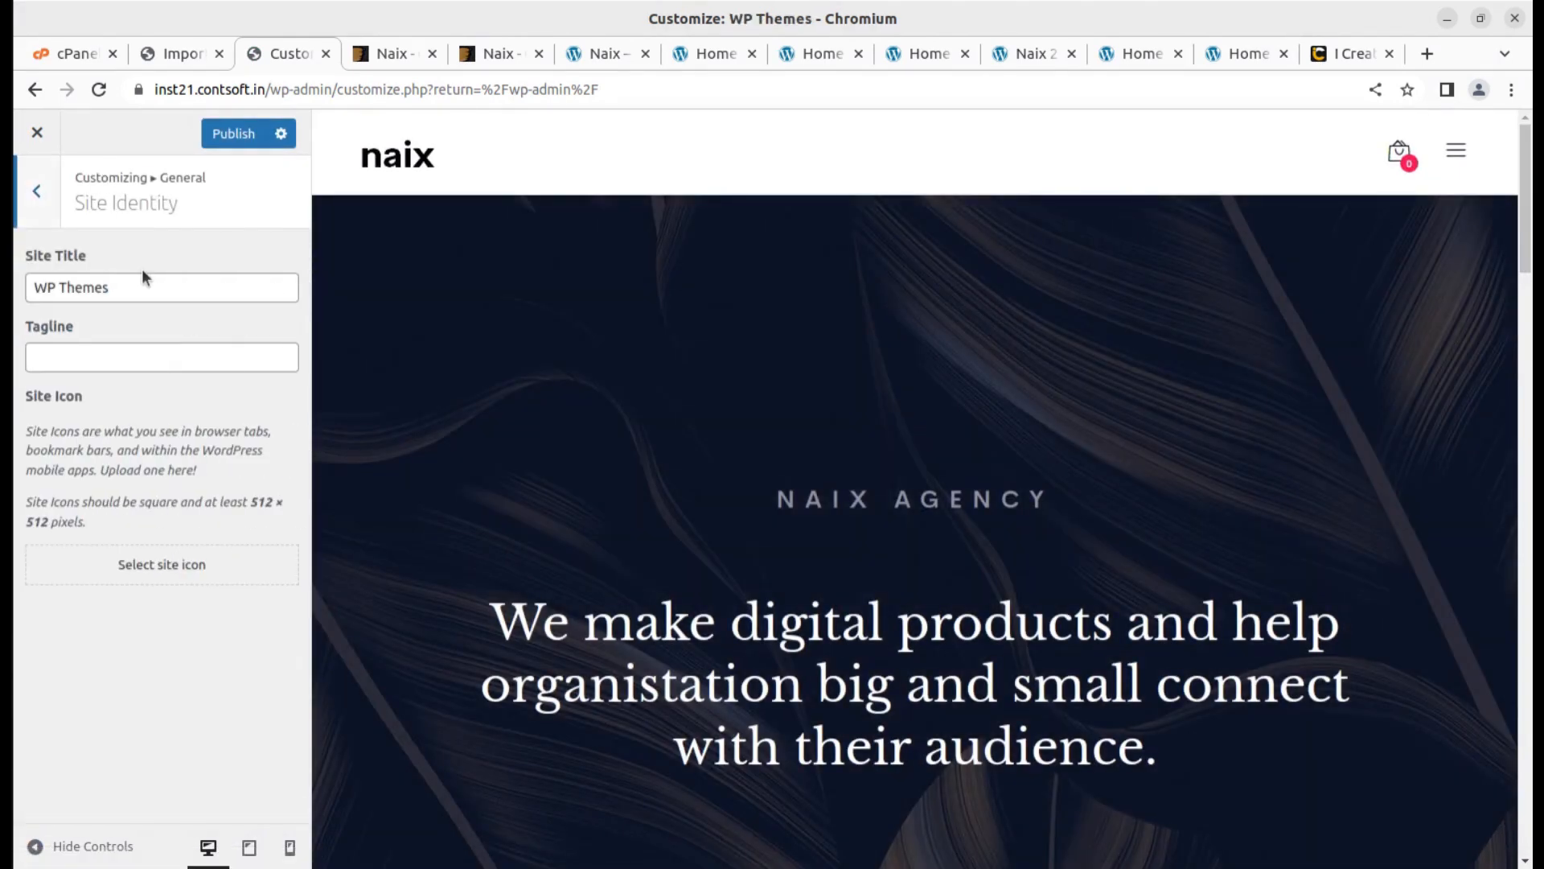
{"action": "left_click", "coordinate": [37, 193]}
{"action": "left_click", "coordinate": [152, 310]}
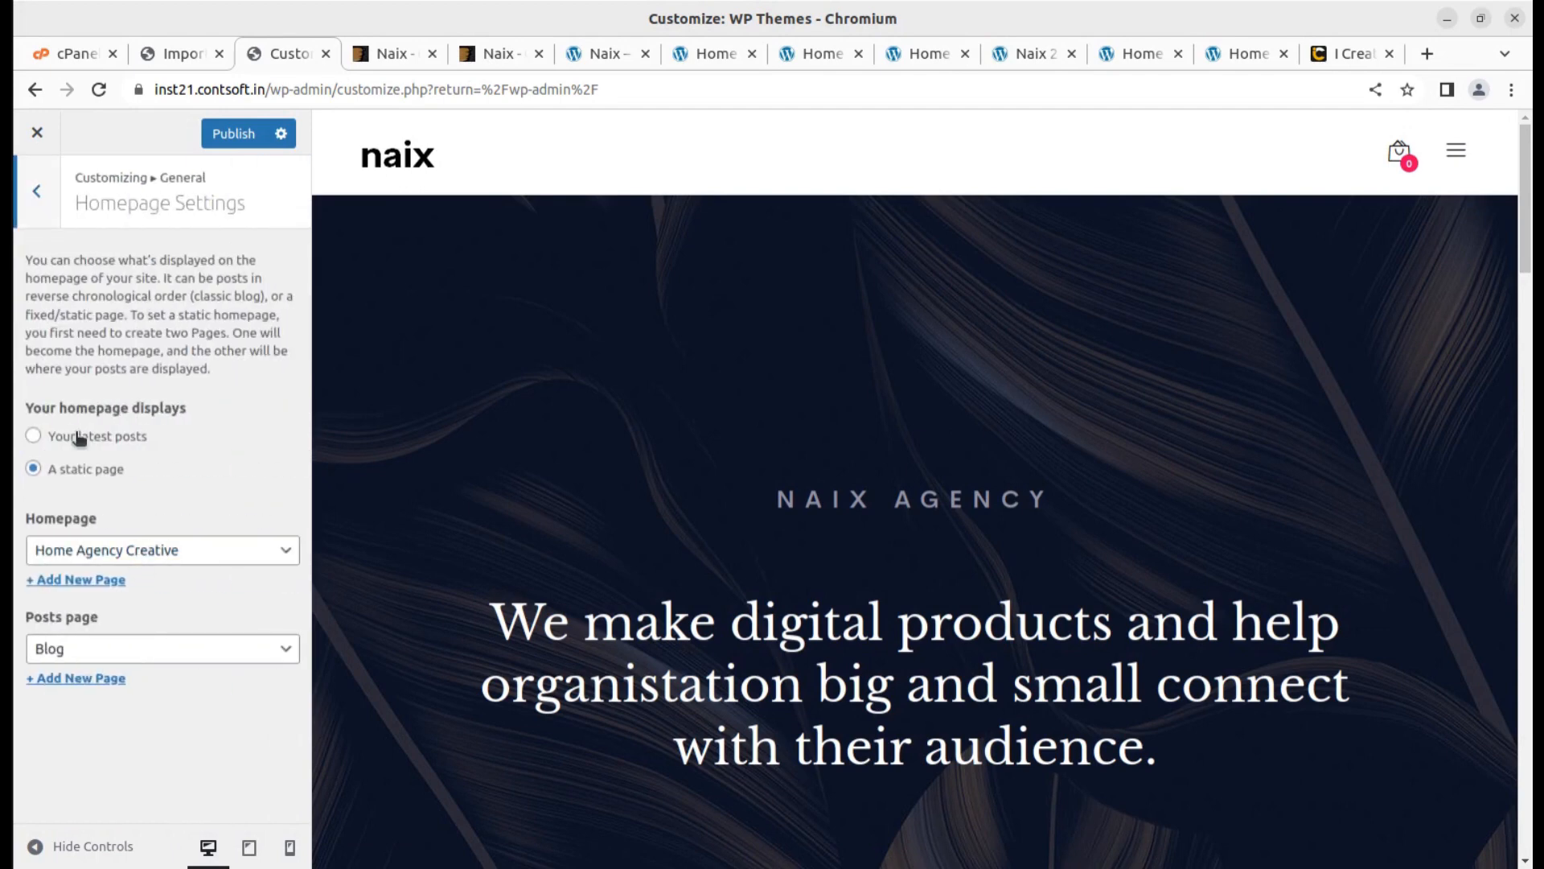
{"action": "left_click", "coordinate": [38, 217]}
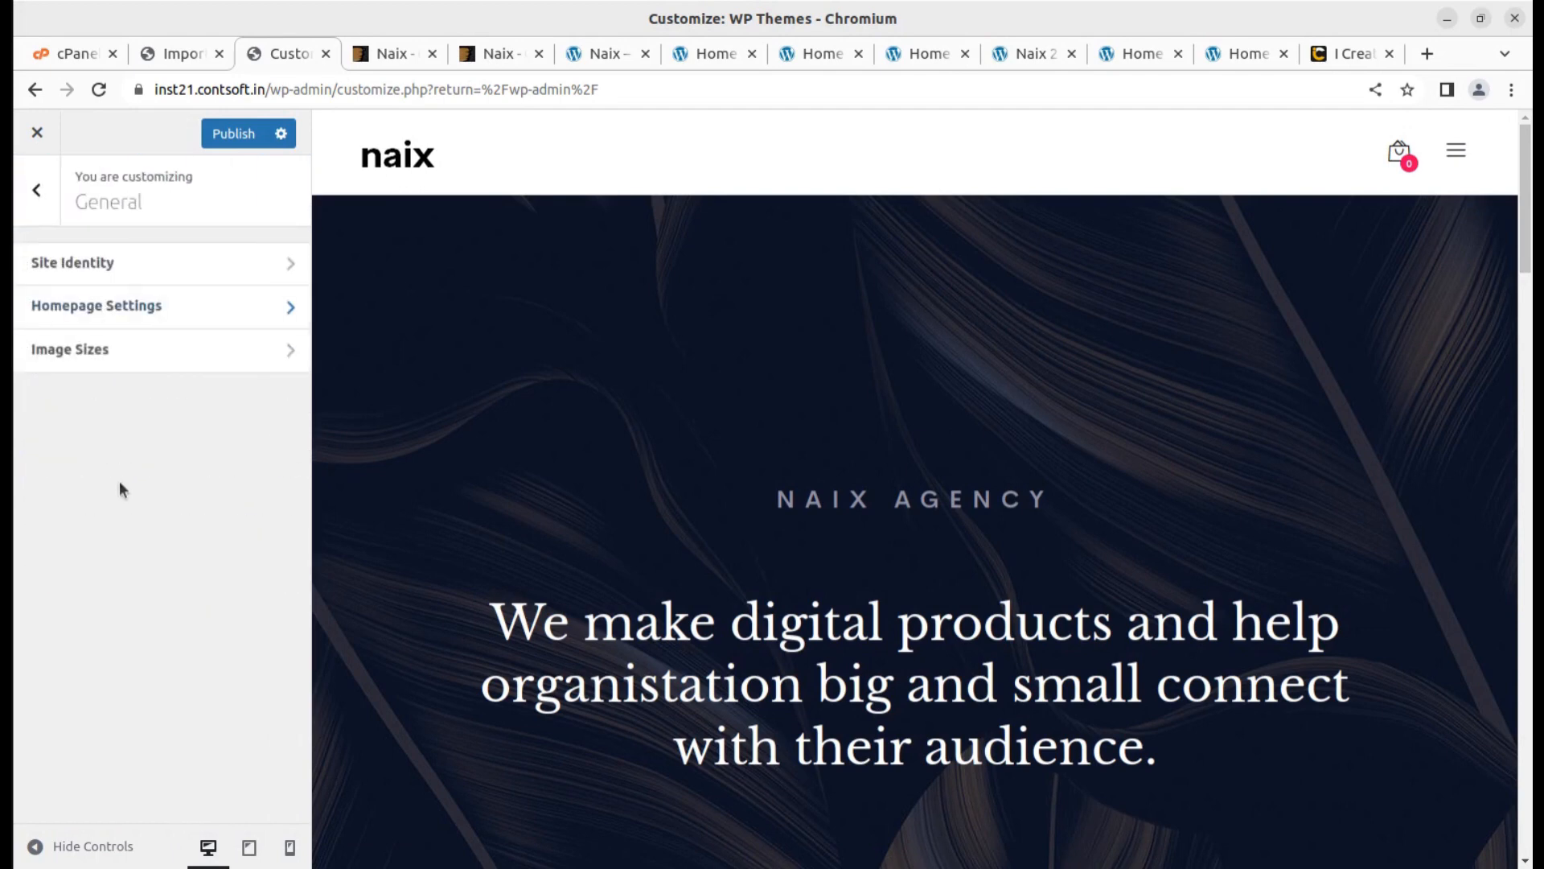
{"action": "left_click", "coordinate": [159, 356]}
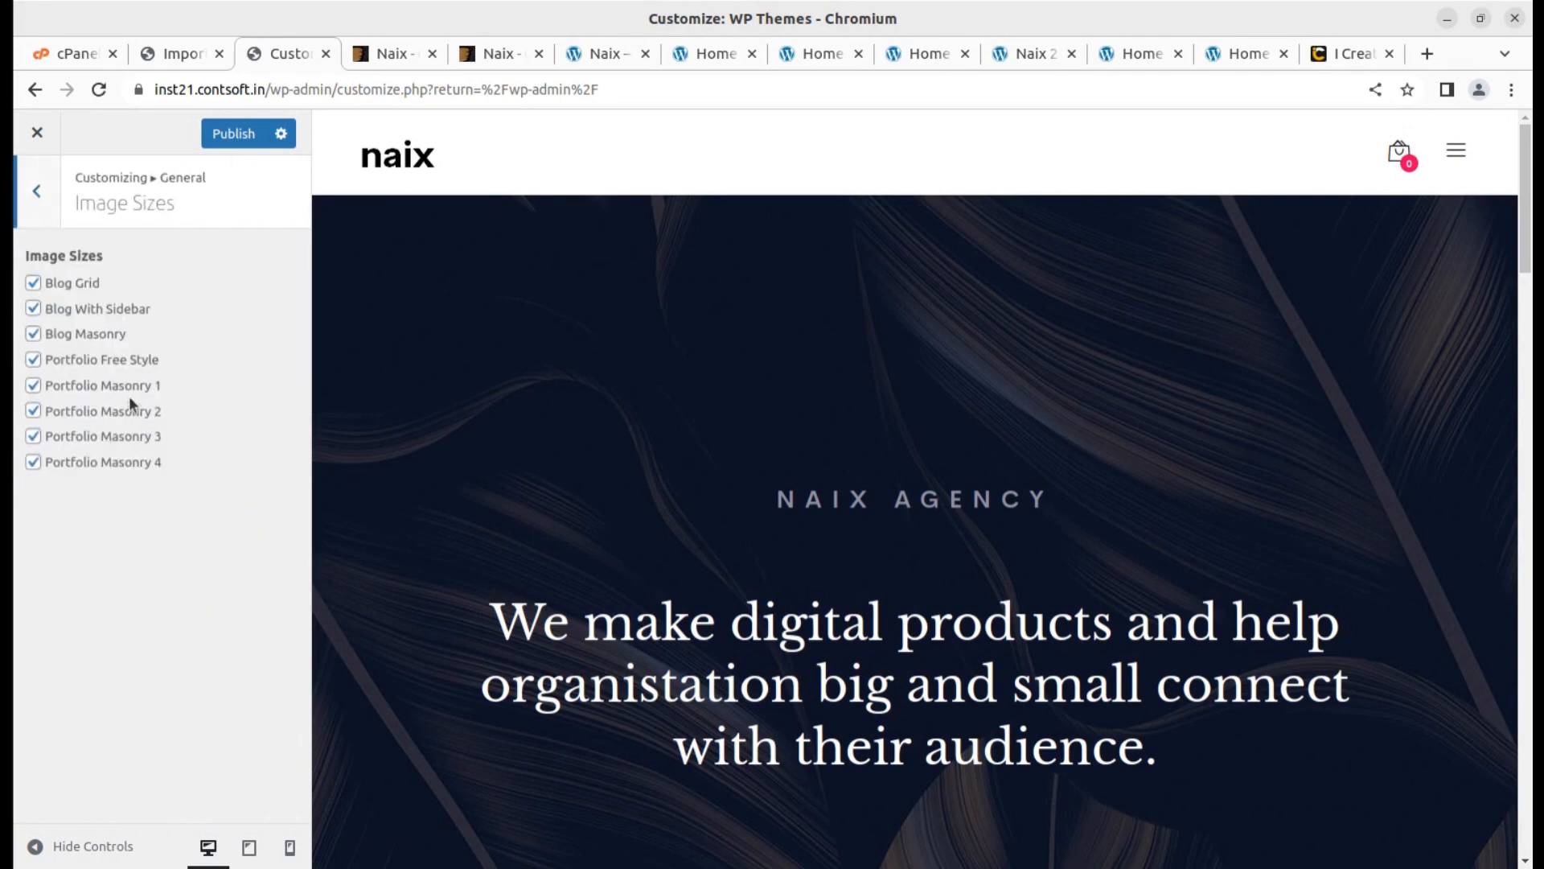
{"action": "left_click", "coordinate": [40, 216]}
{"action": "left_click", "coordinate": [37, 199]}
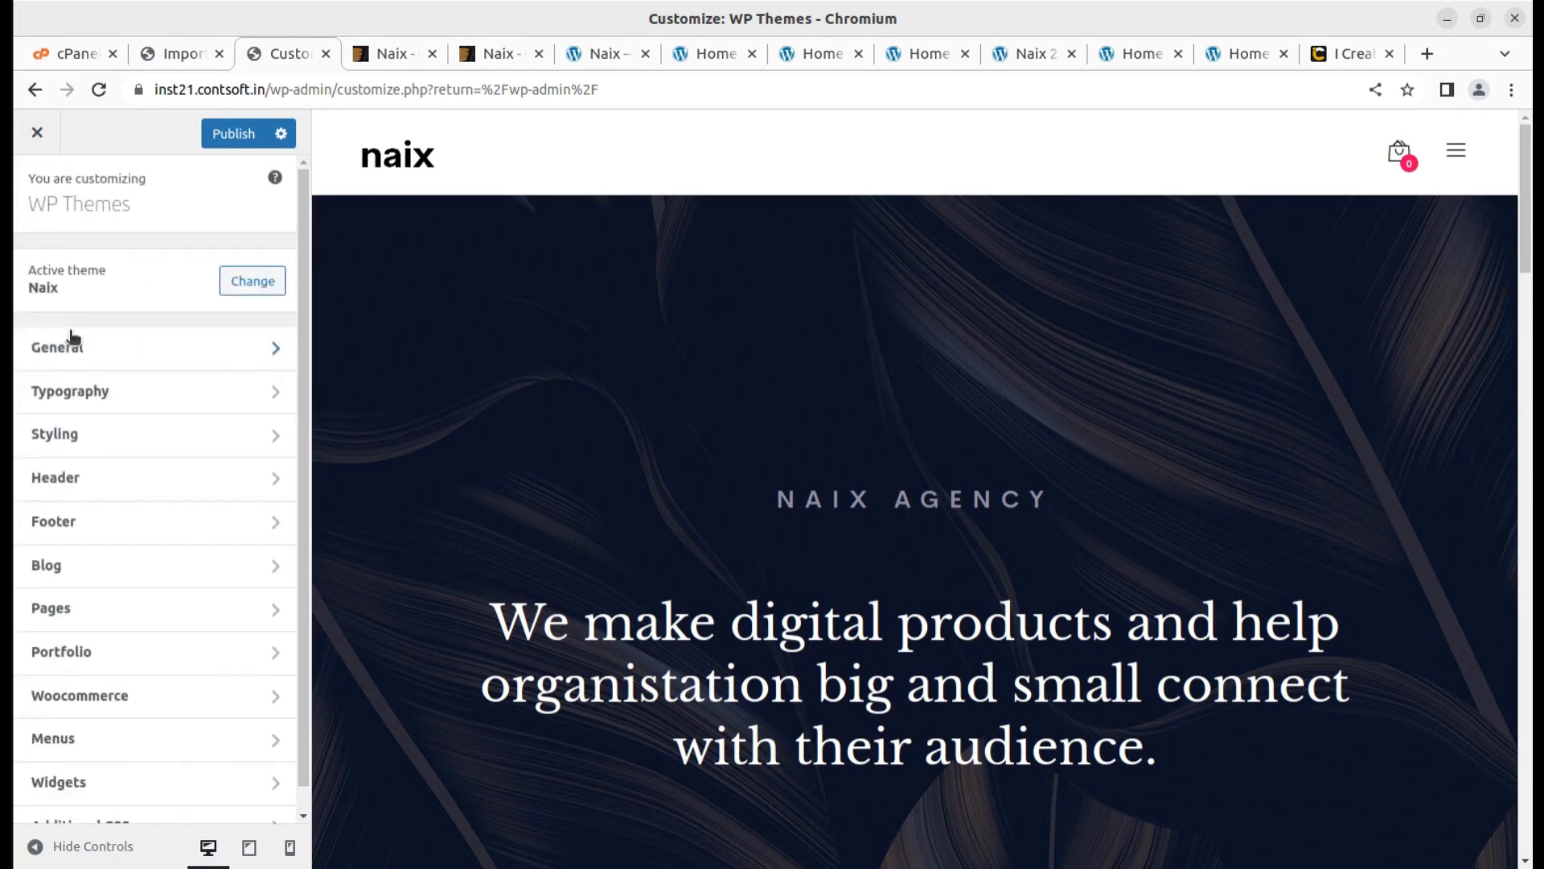
Review the Customizer's Typography sections and the Header's logo image, size and margin settings.
{"action": "left_click", "coordinate": [121, 394]}
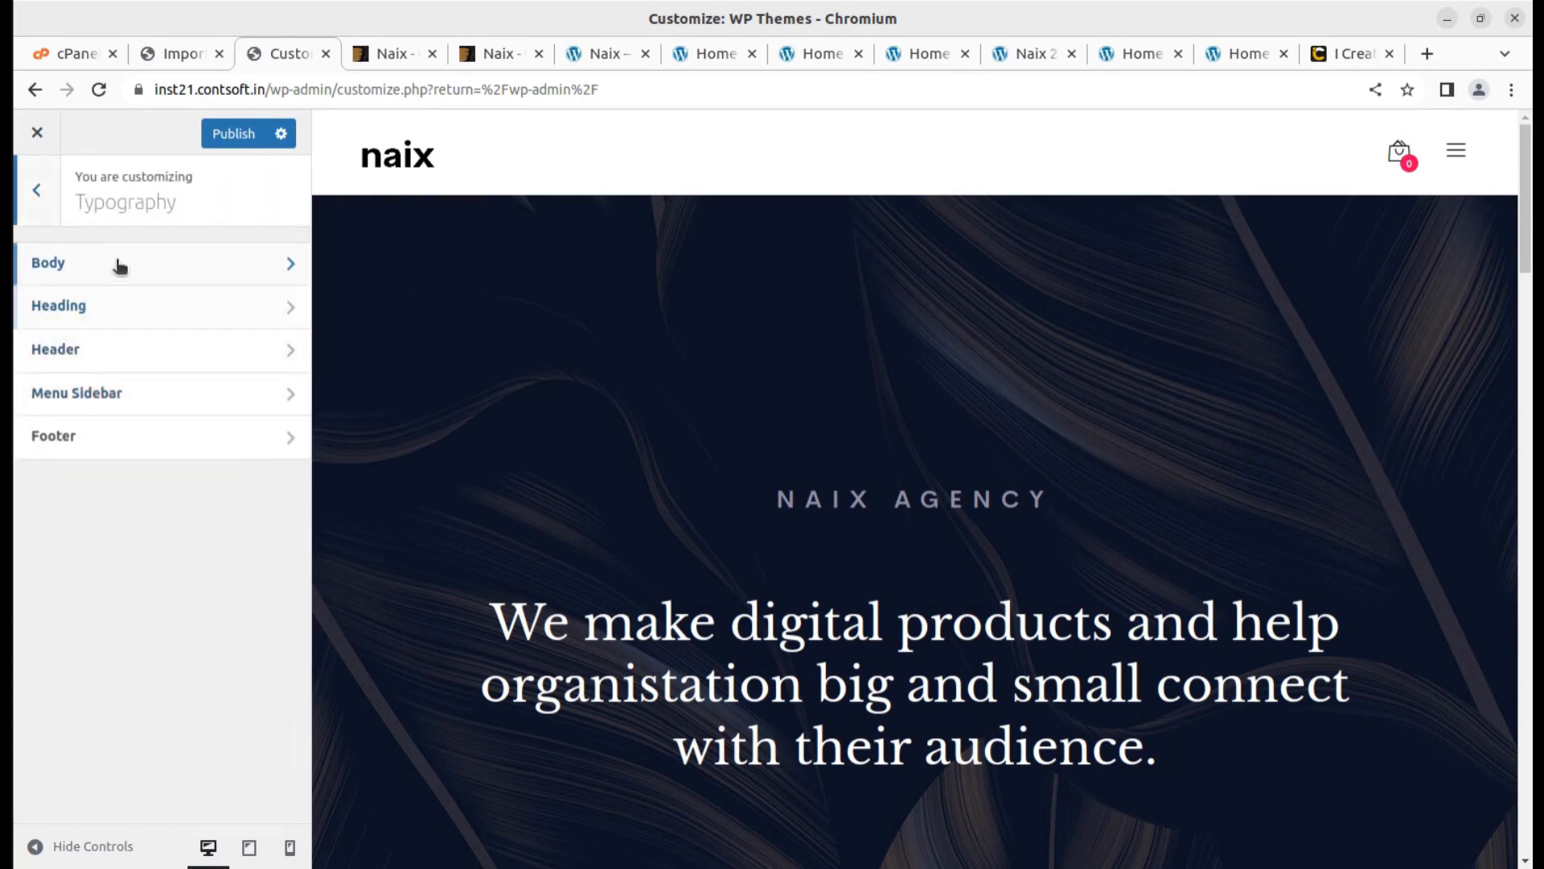
{"action": "left_click", "coordinate": [36, 191]}
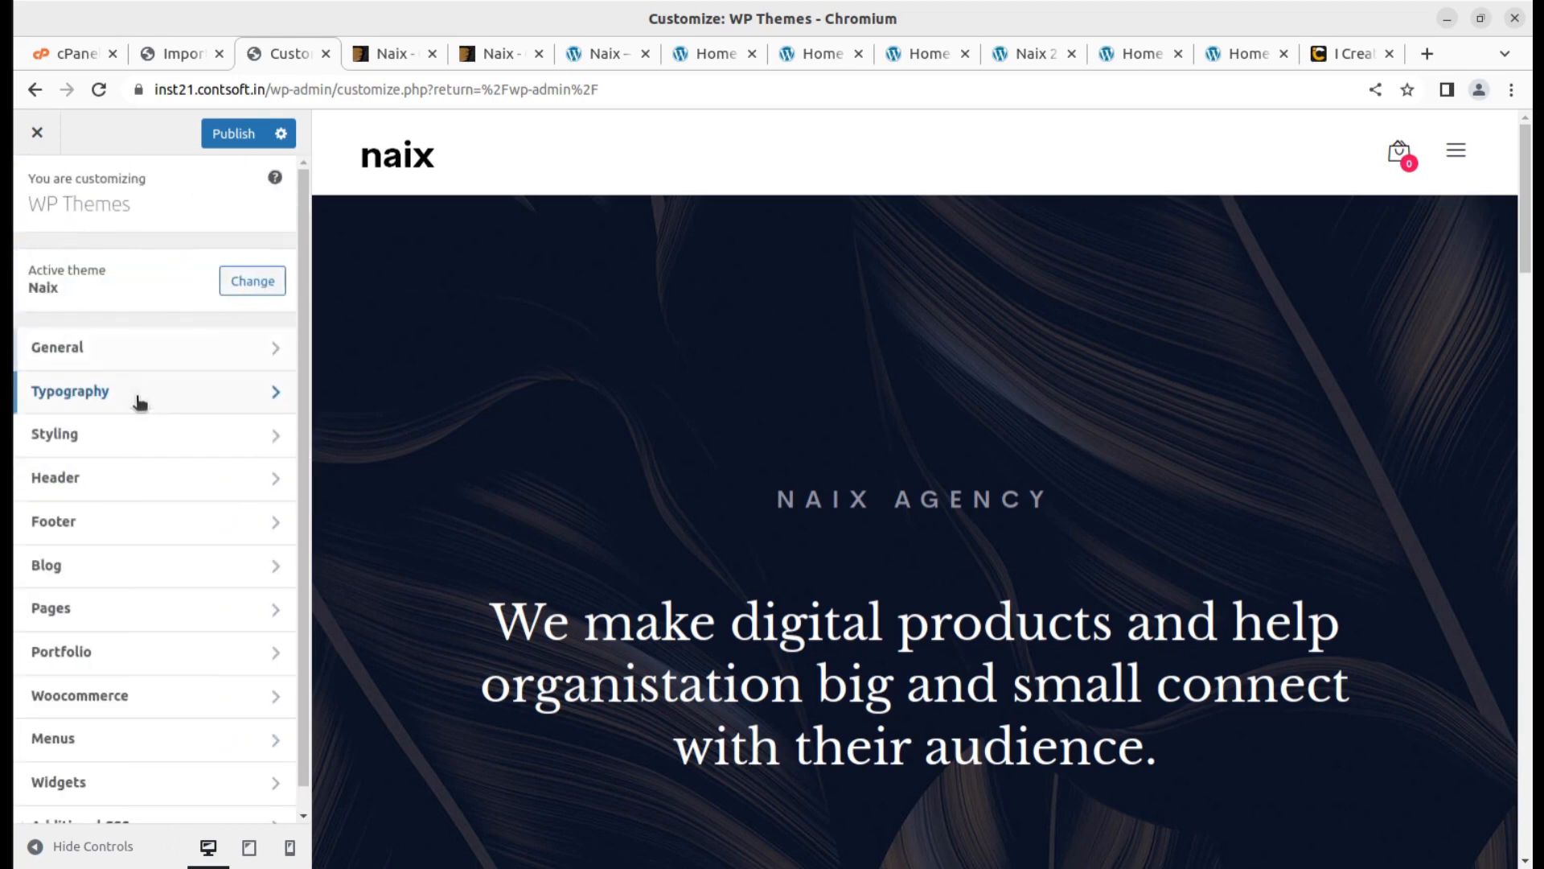
{"action": "left_click", "coordinate": [160, 478]}
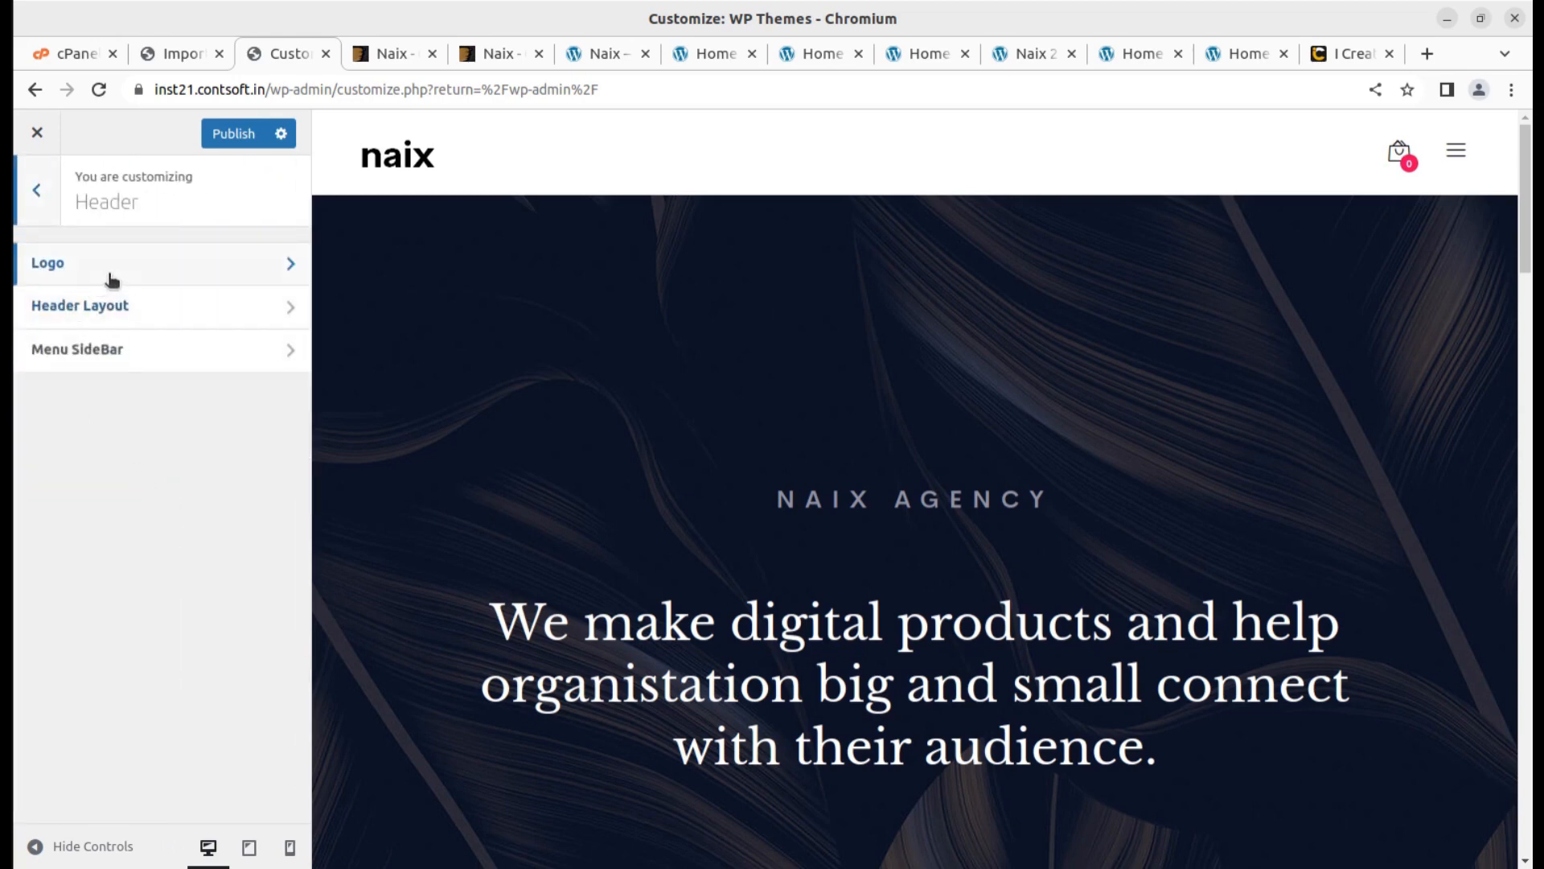
{"action": "left_click", "coordinate": [111, 279]}
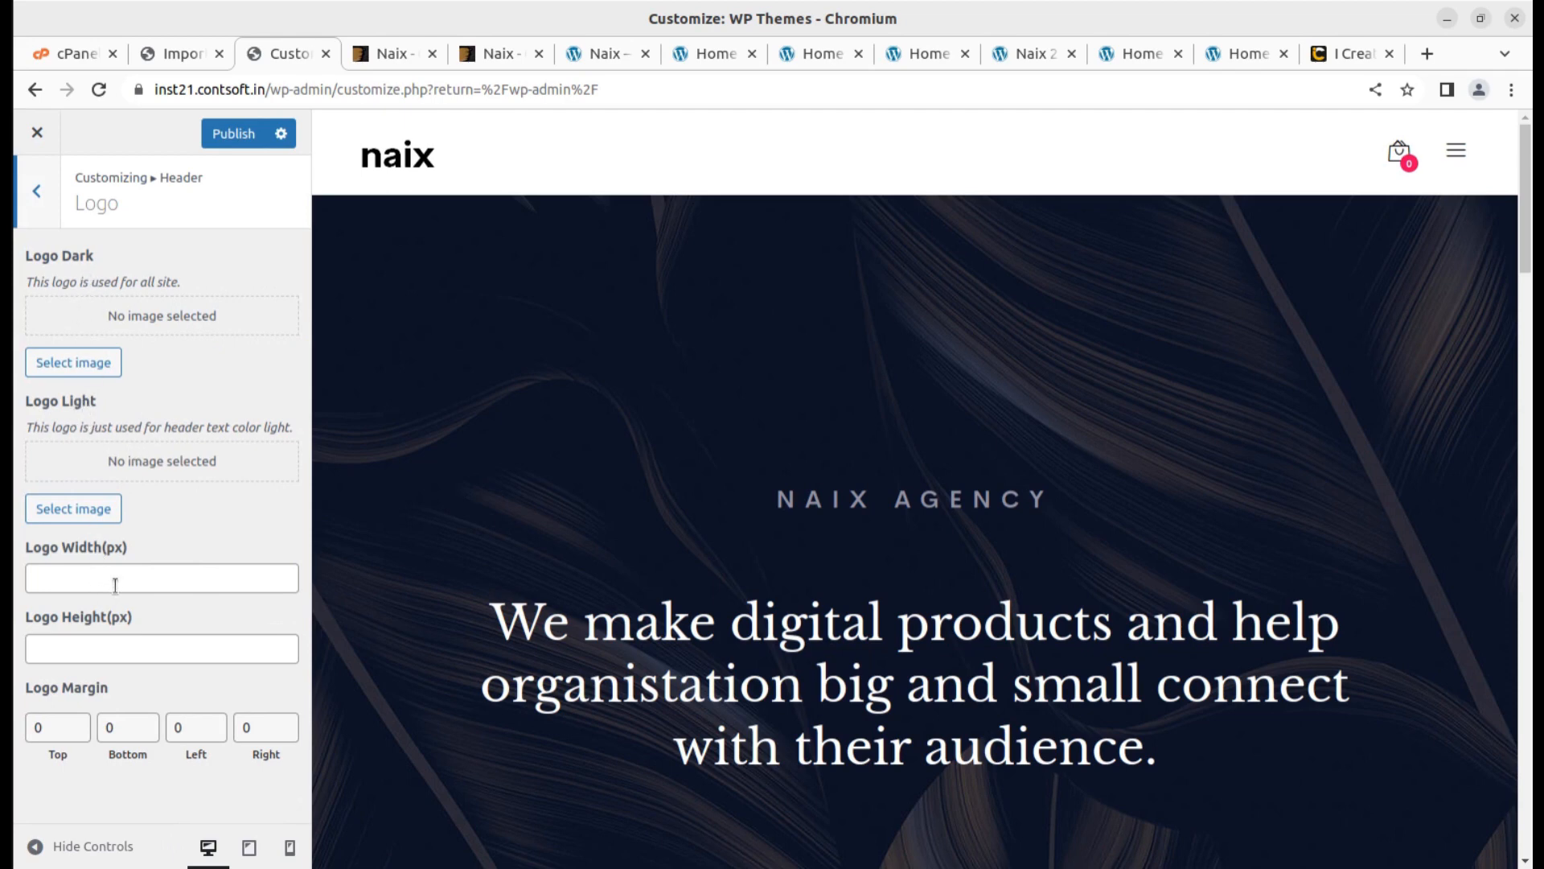
{"action": "left_click", "coordinate": [39, 201]}
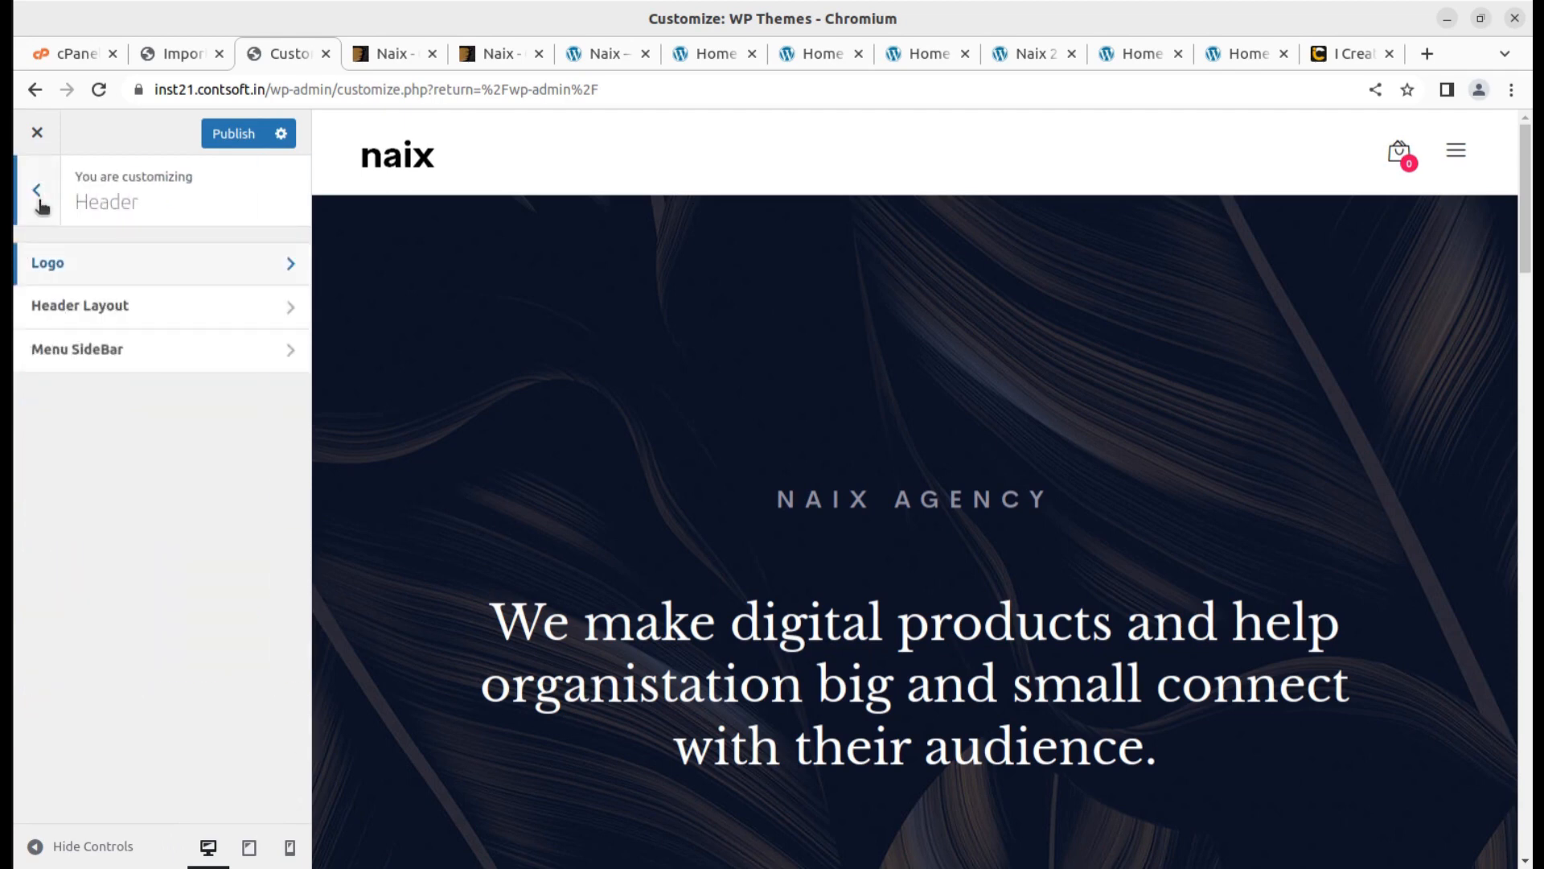
Review the available Header Layout choices and the Menu SideBar options in the Customizer's Header settings.
{"action": "left_click", "coordinate": [112, 324]}
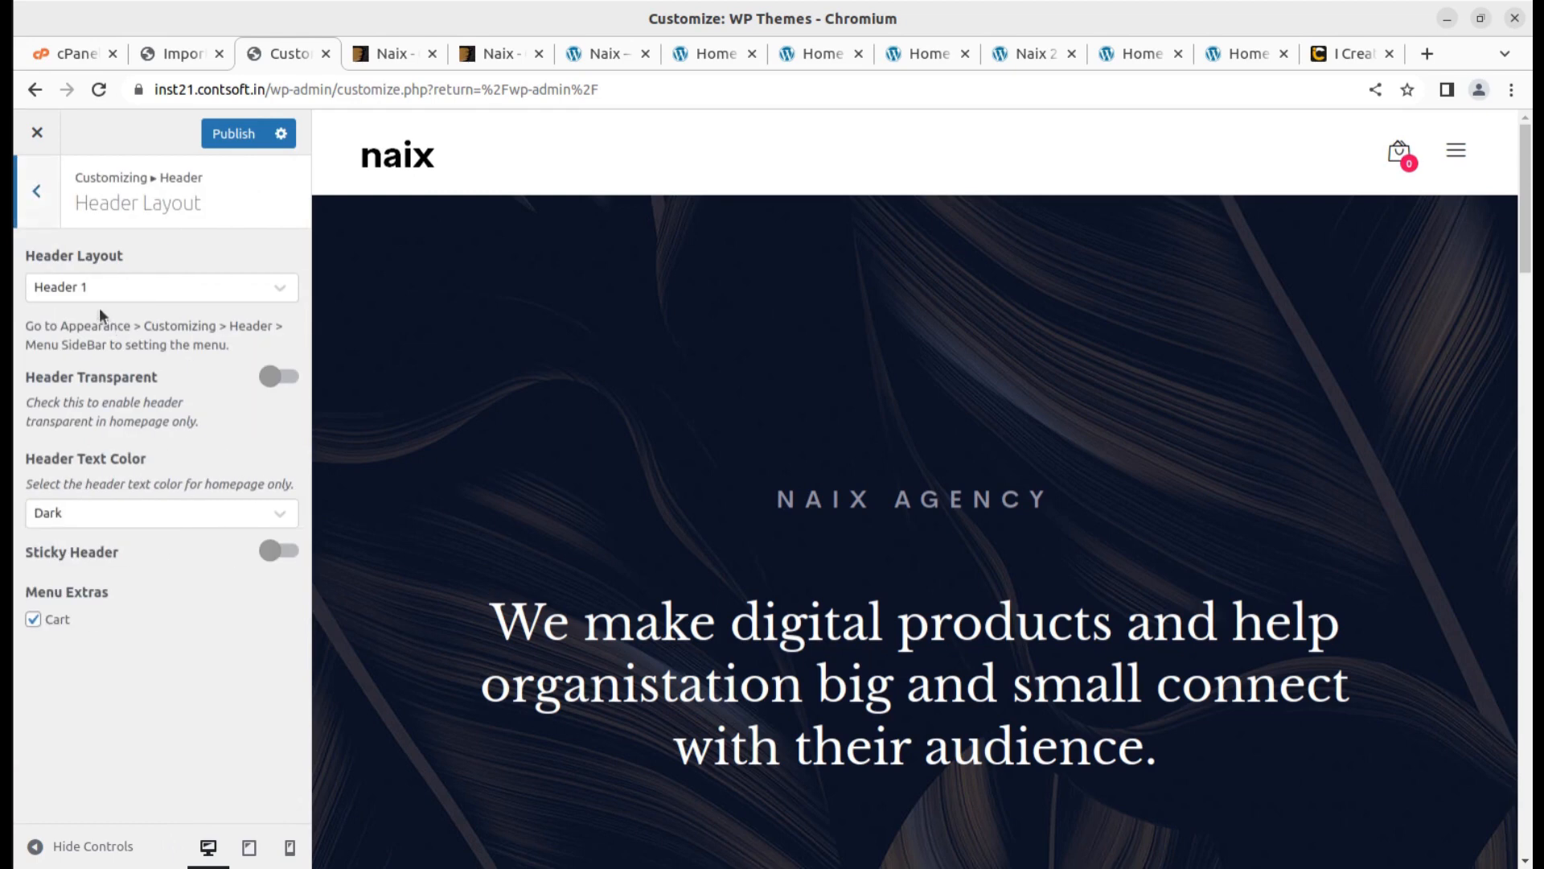
{"action": "left_click", "coordinate": [152, 293]}
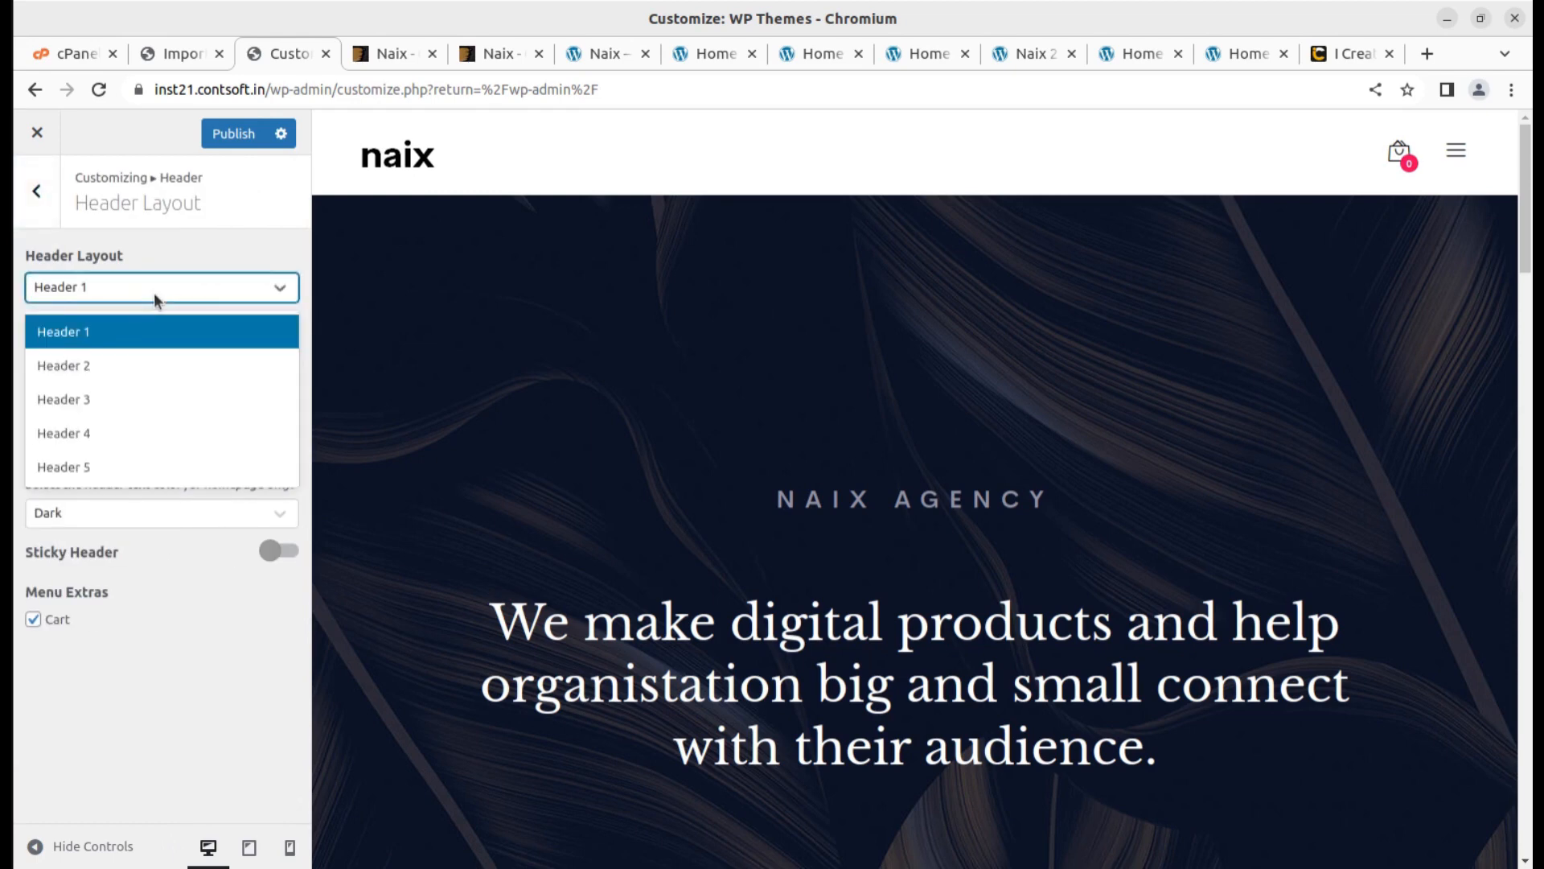
{"action": "left_click", "coordinate": [153, 293]}
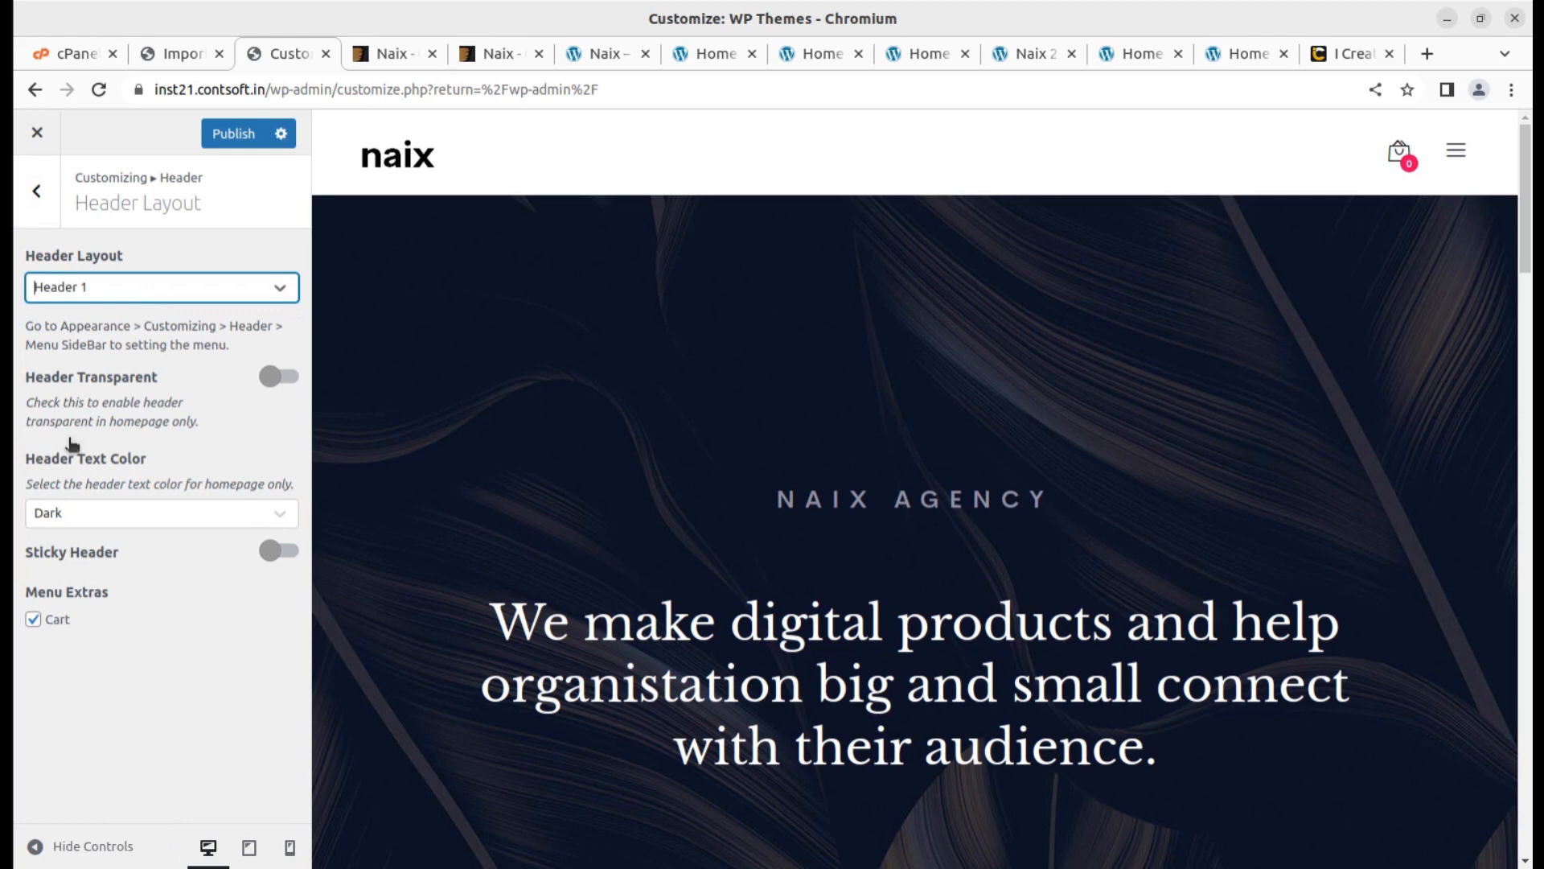
{"action": "left_click", "coordinate": [37, 191]}
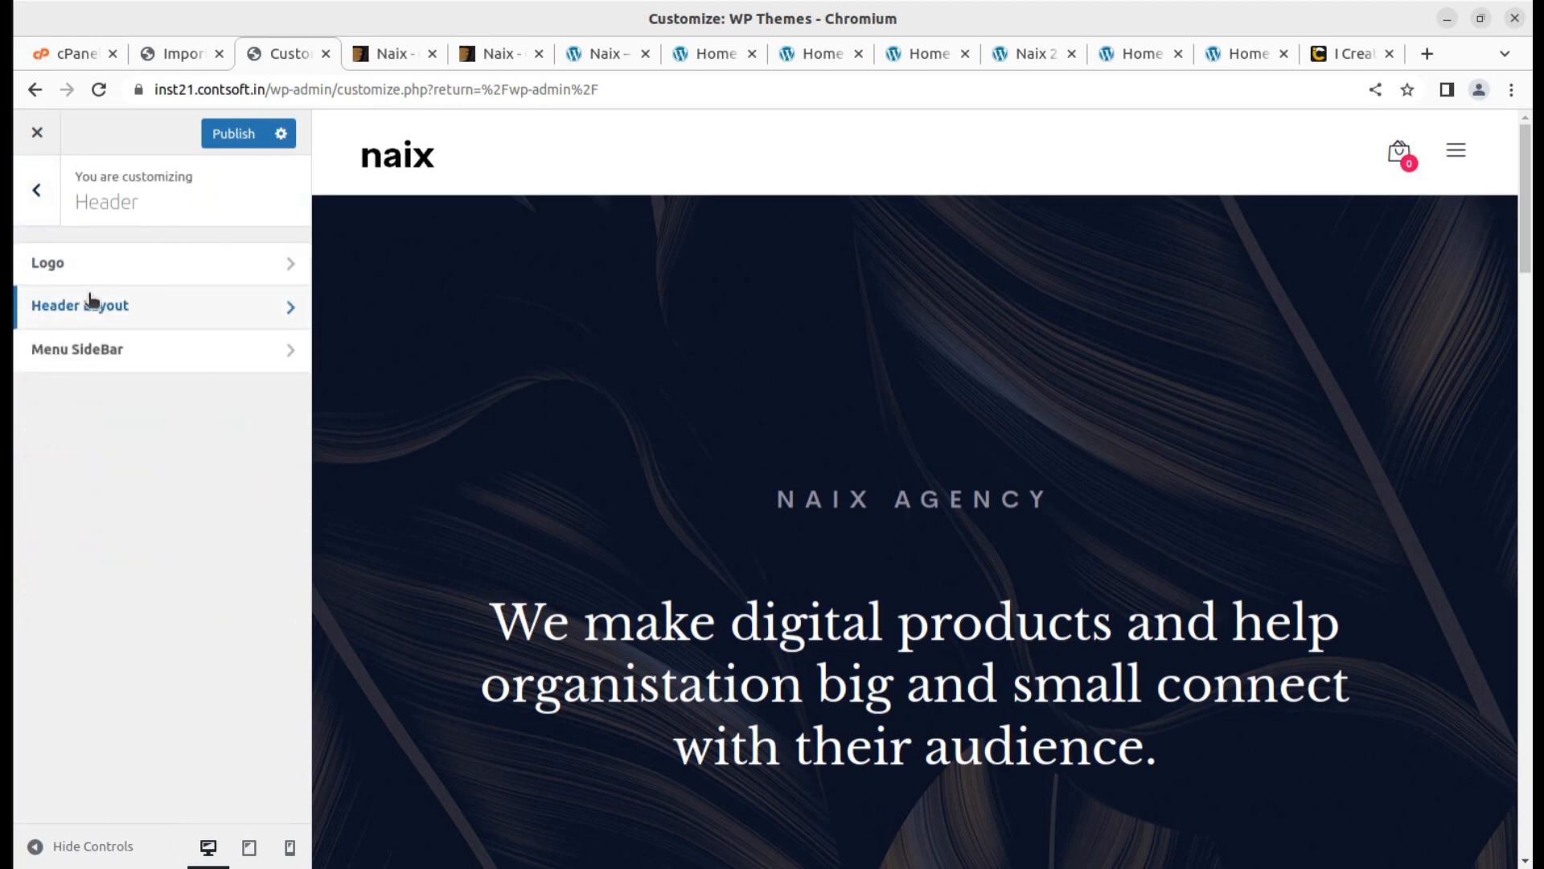
{"action": "left_click", "coordinate": [94, 354]}
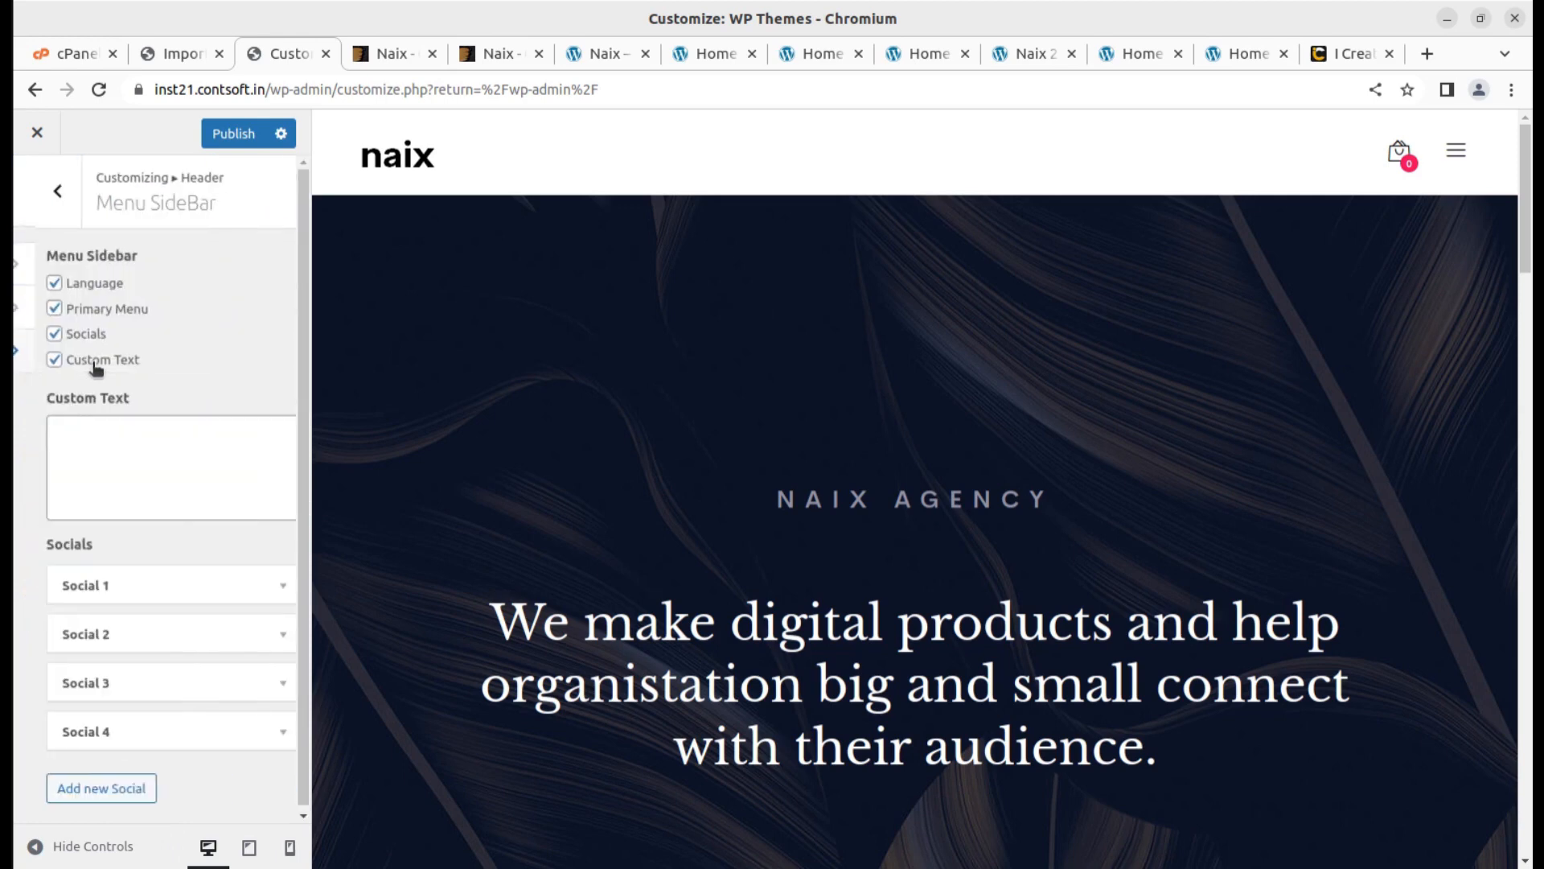
{"action": "left_click", "coordinate": [40, 197]}
{"action": "left_click", "coordinate": [40, 199]}
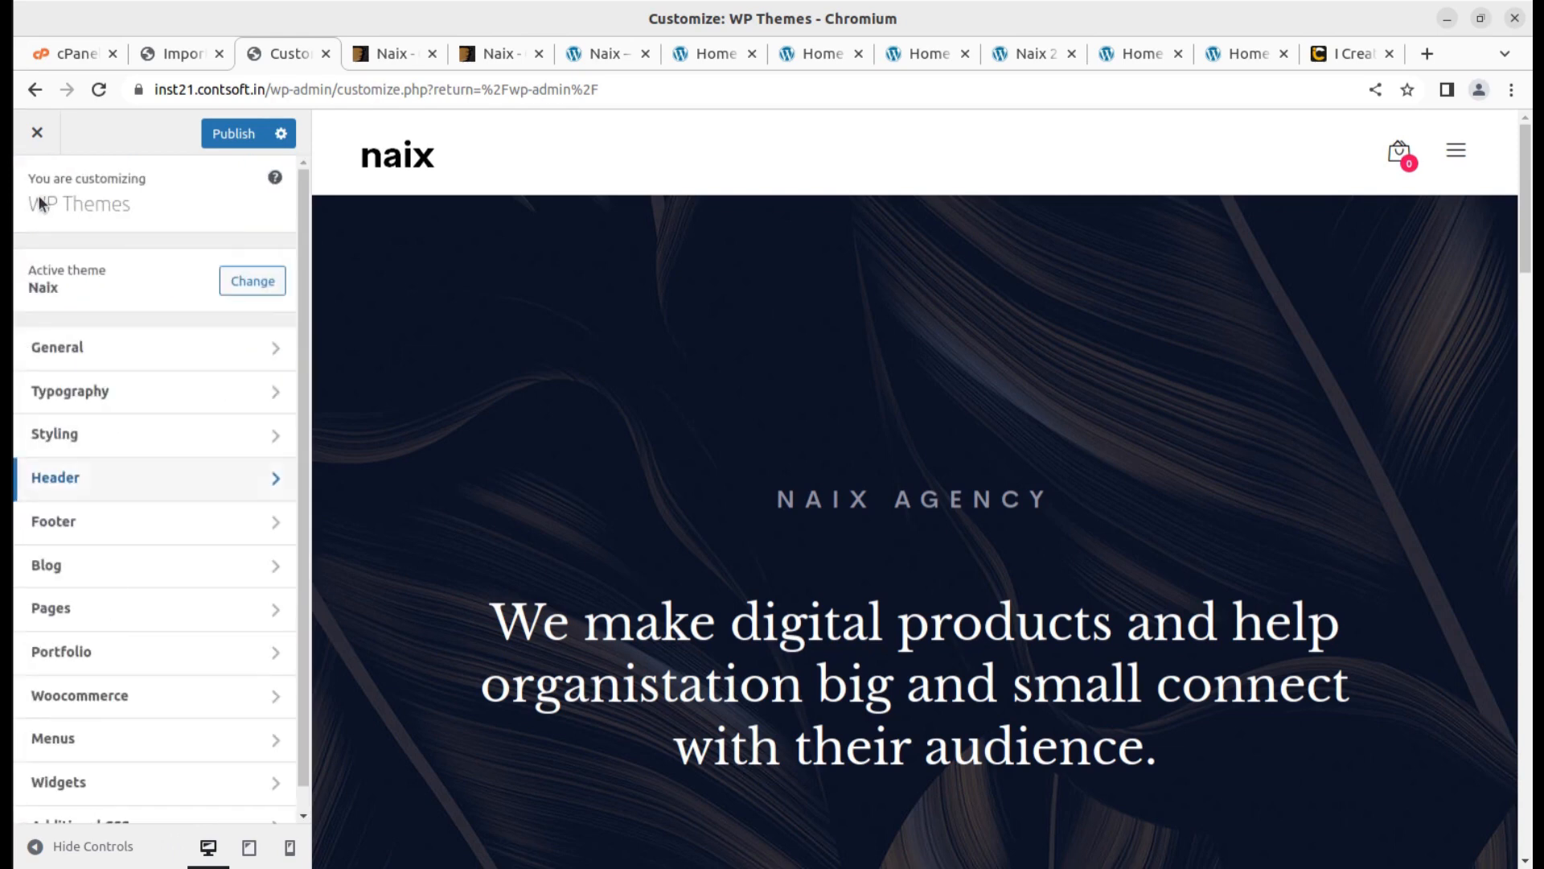
Review the Footer layout, column and color settings, and leave the Customizer for the dashboard without saving.
{"action": "left_click", "coordinate": [113, 530]}
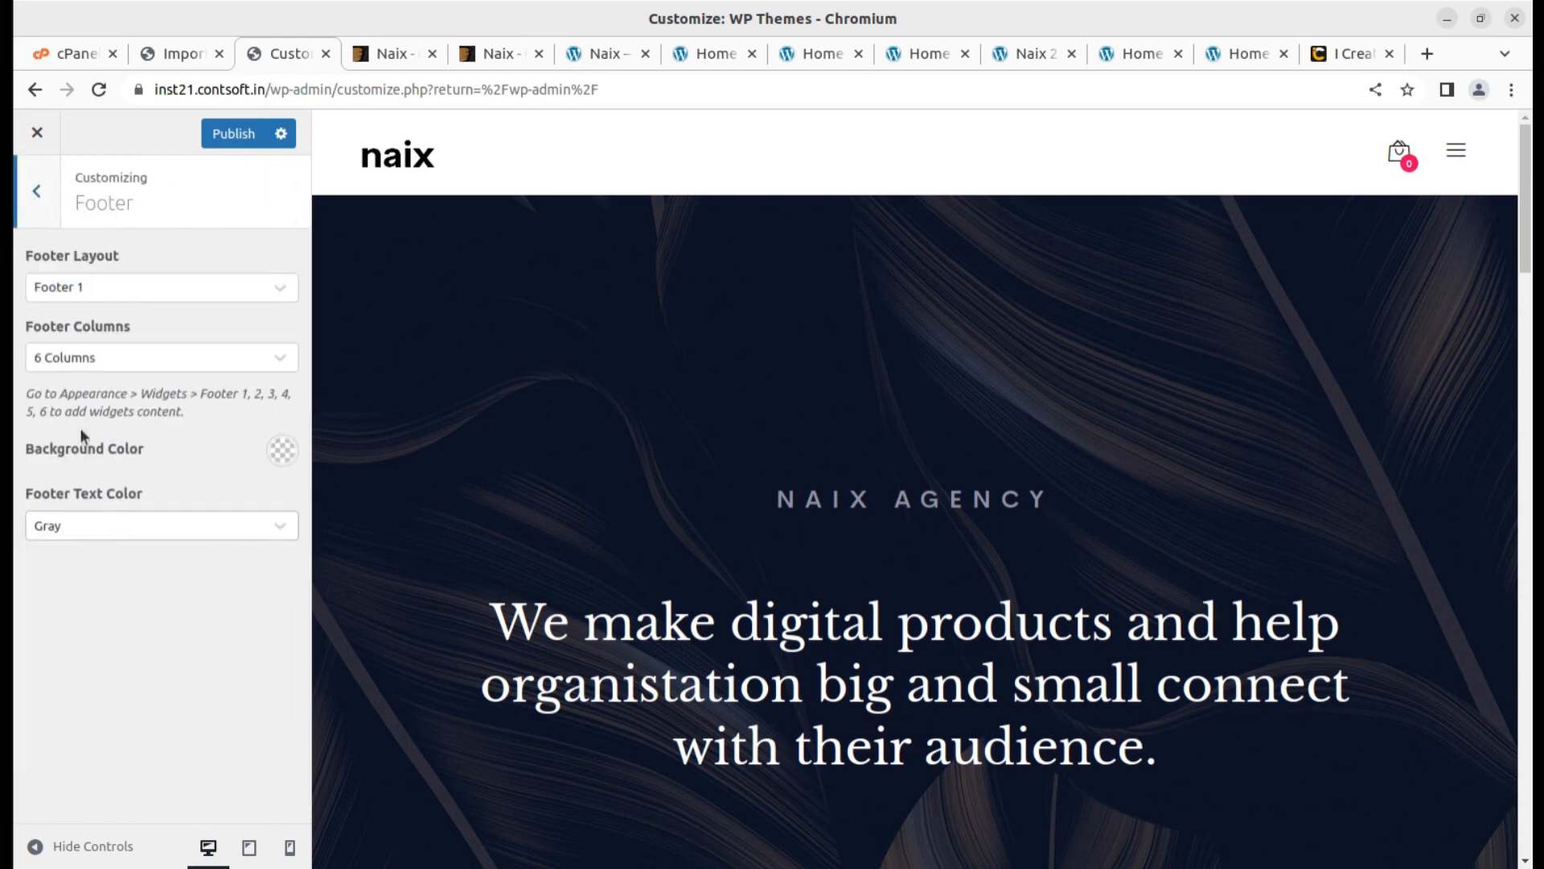
{"action": "left_click", "coordinate": [38, 193]}
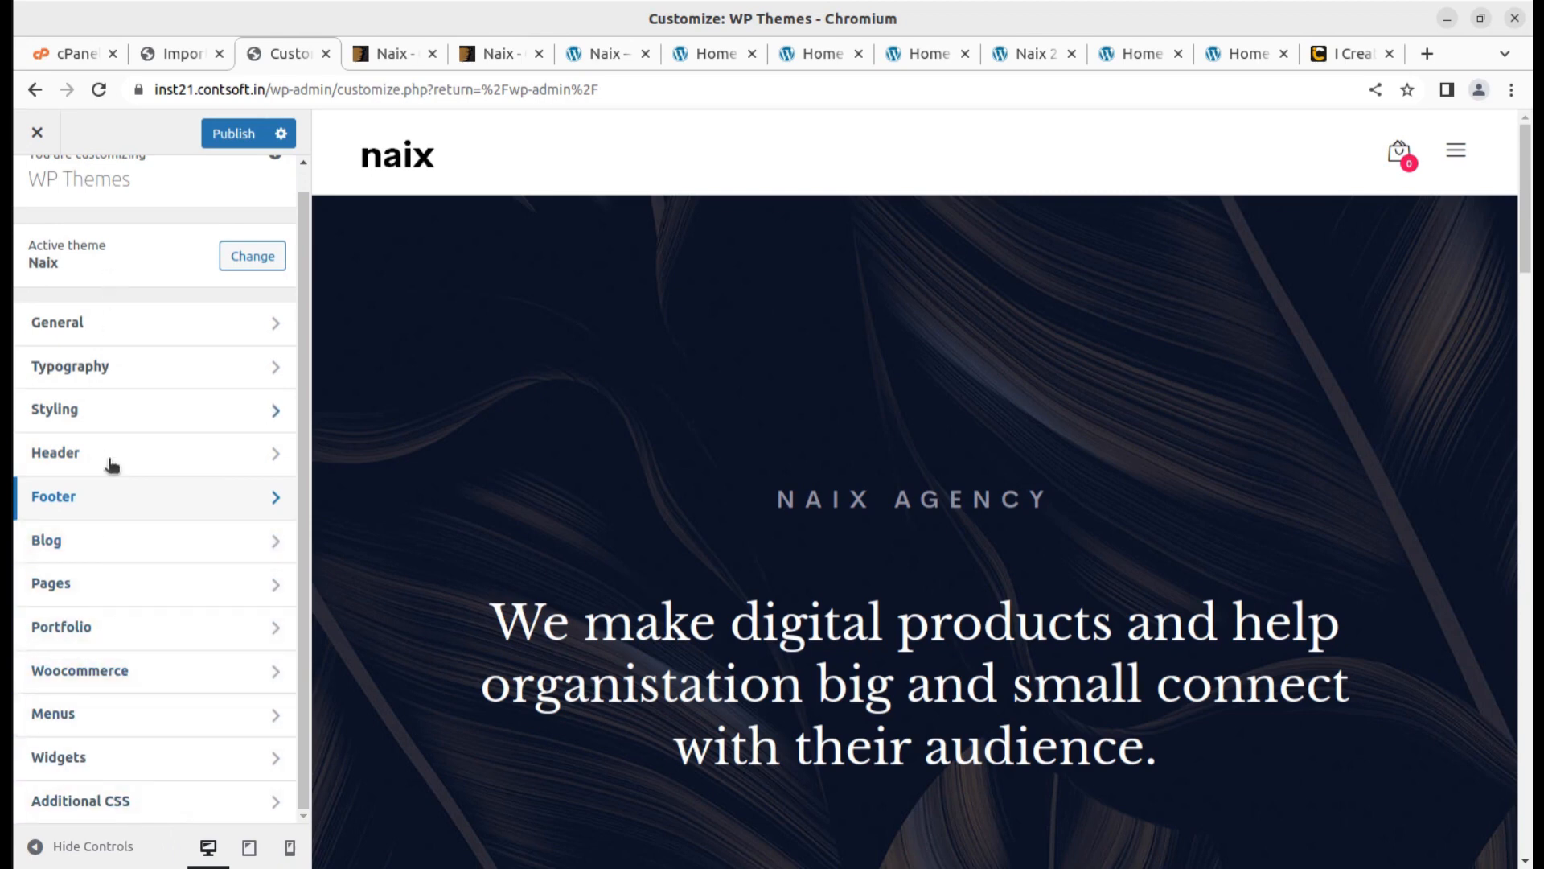
{"action": "scroll", "coordinate": [111, 465], "scroll_direction": "up", "scroll_amount": 1}
{"action": "left_click", "coordinate": [37, 132]}
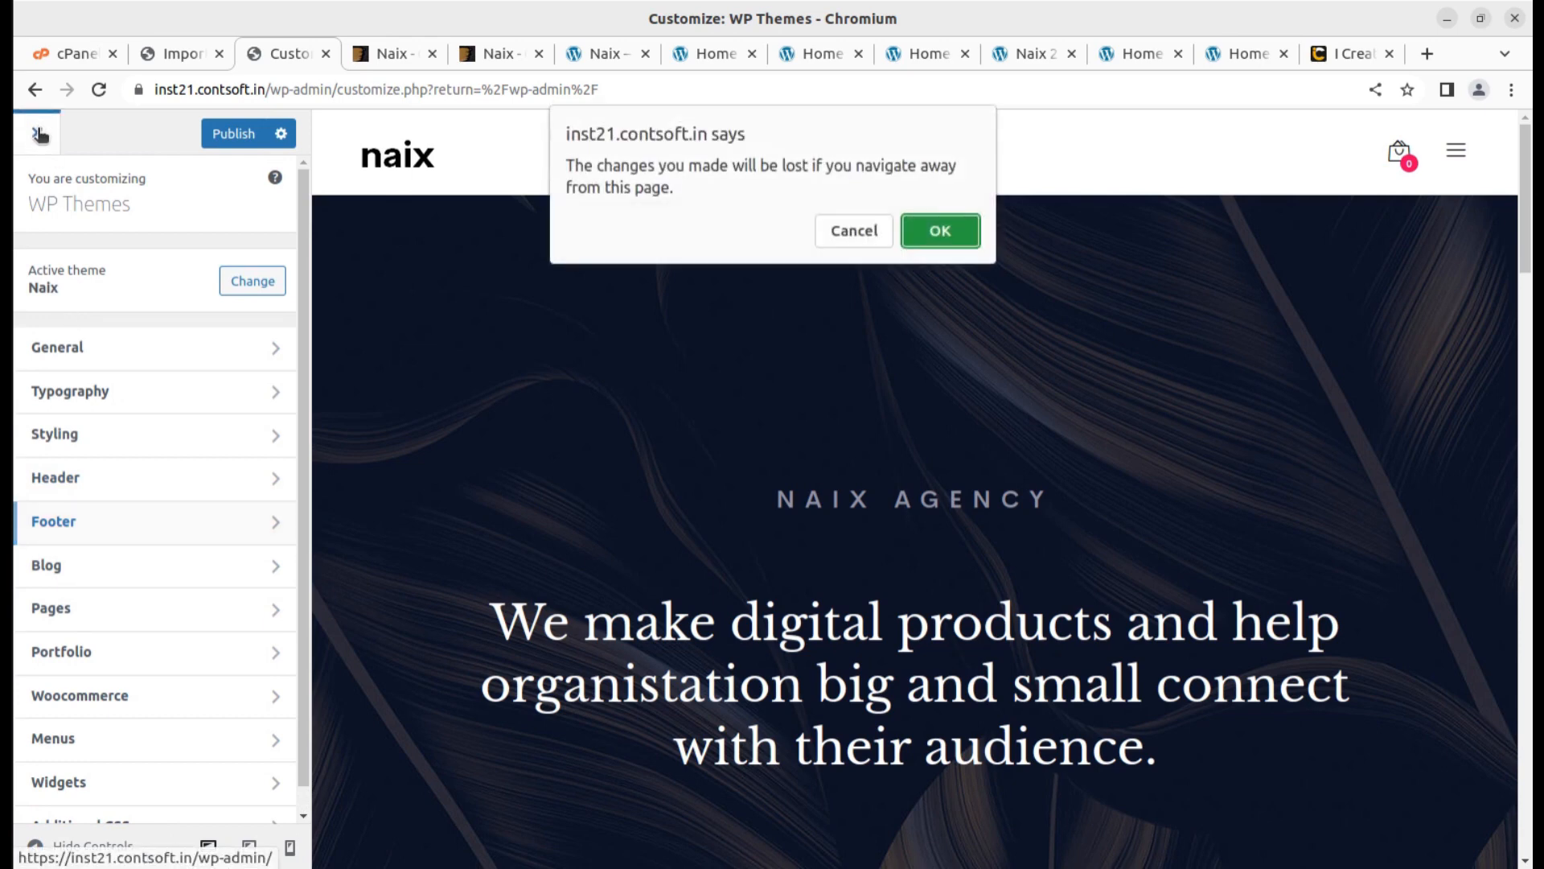
{"action": "left_click", "coordinate": [854, 234]}
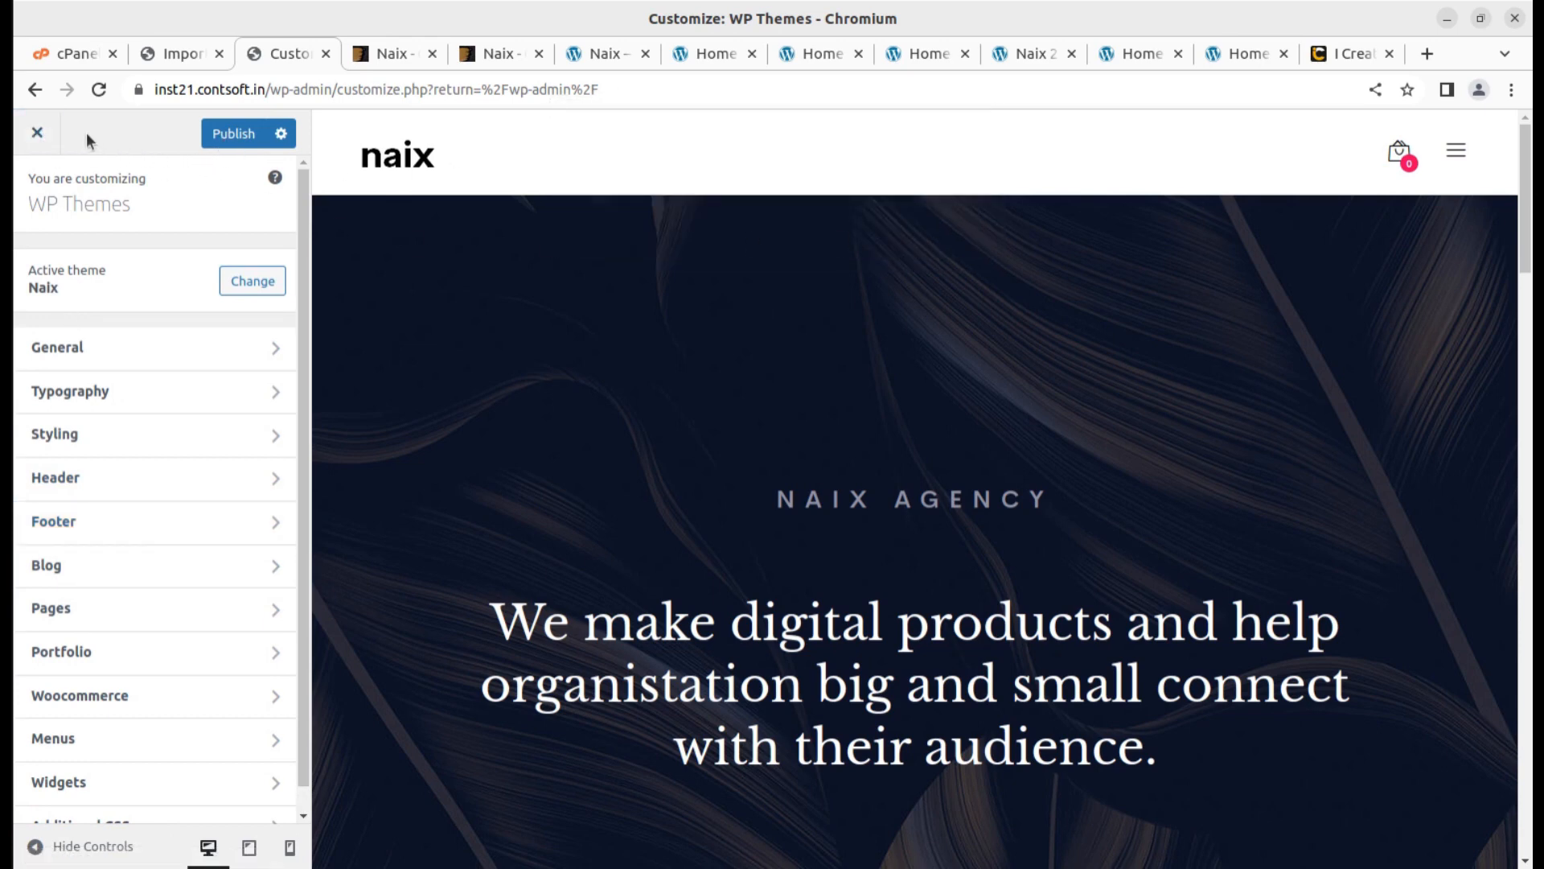
{"action": "left_click", "coordinate": [37, 132]}
{"action": "left_click", "coordinate": [934, 226]}
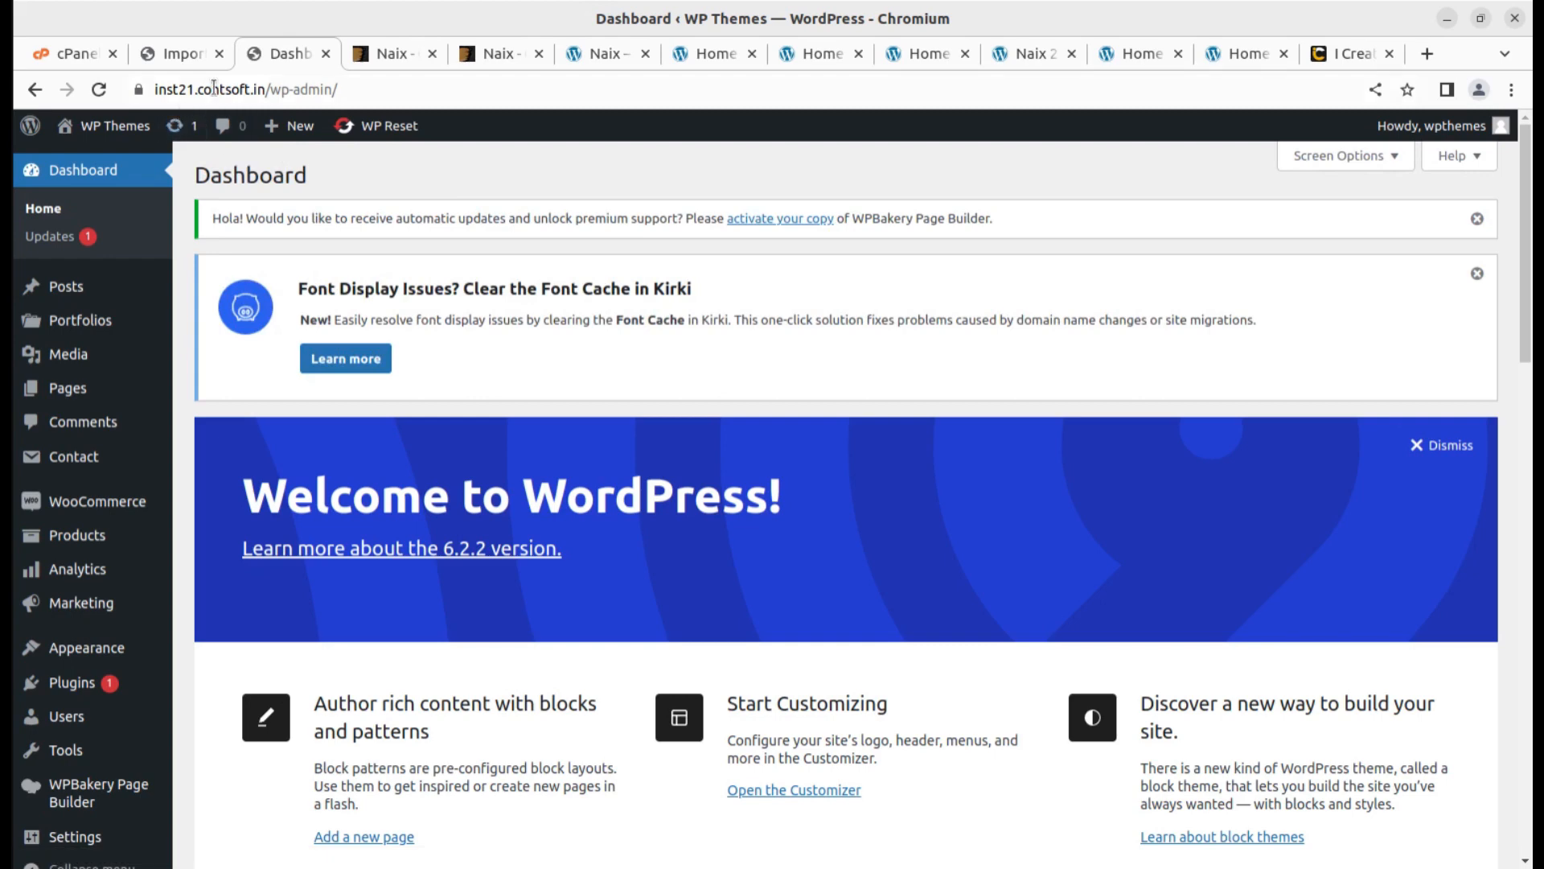
Open the site's front page in a separate tab from the Import Demo Data page and review its intro, portfolio and clients sections.
{"action": "left_click", "coordinate": [186, 55]}
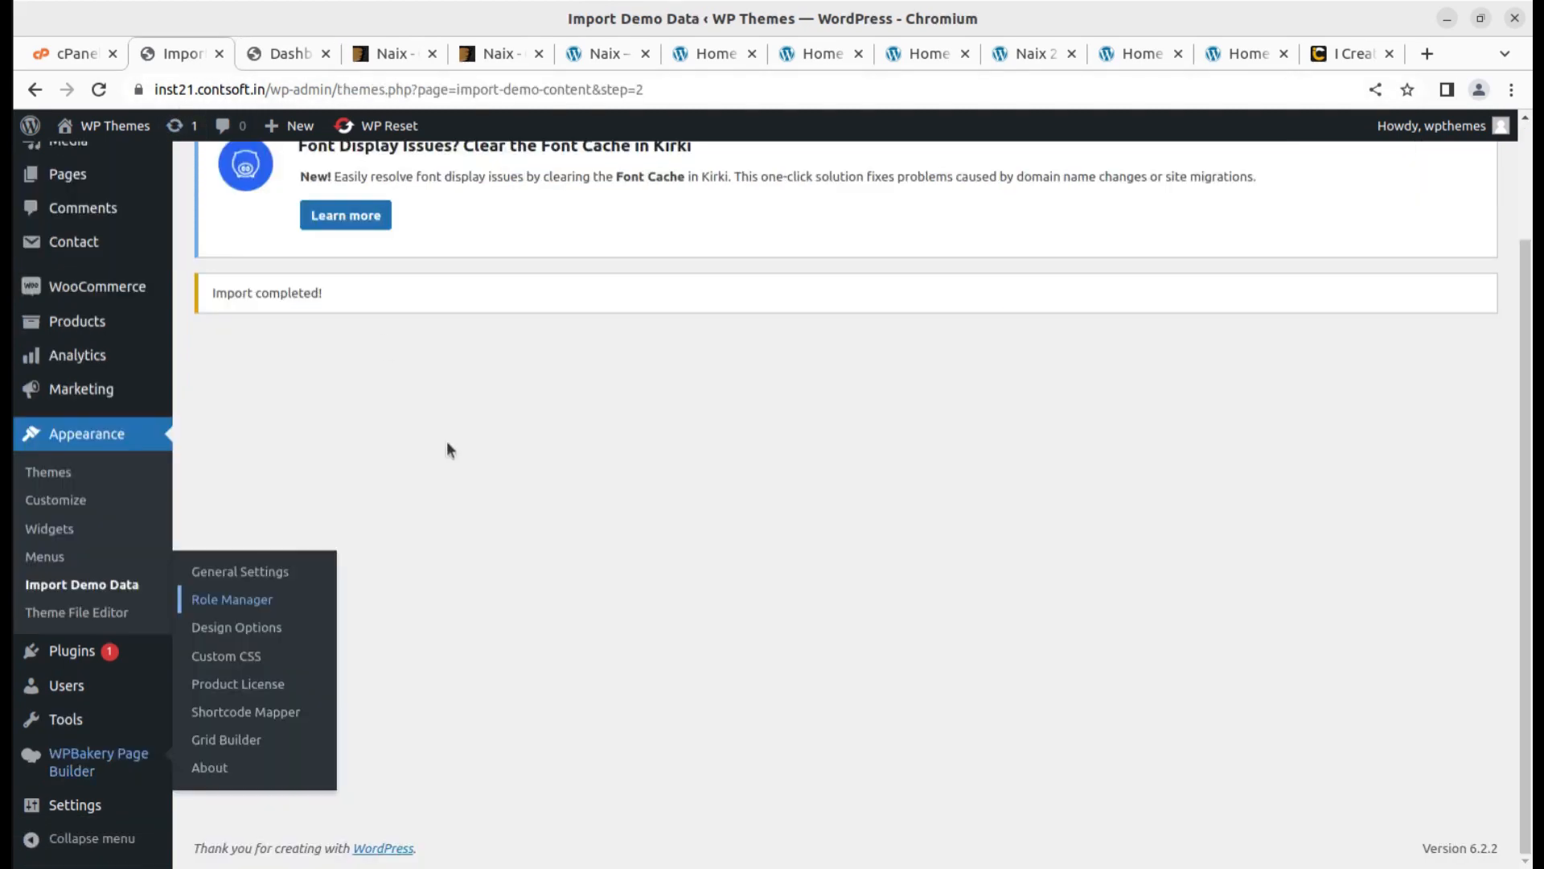
{"action": "scroll", "coordinate": [497, 527], "scroll_direction": "up", "scroll_amount": 1}
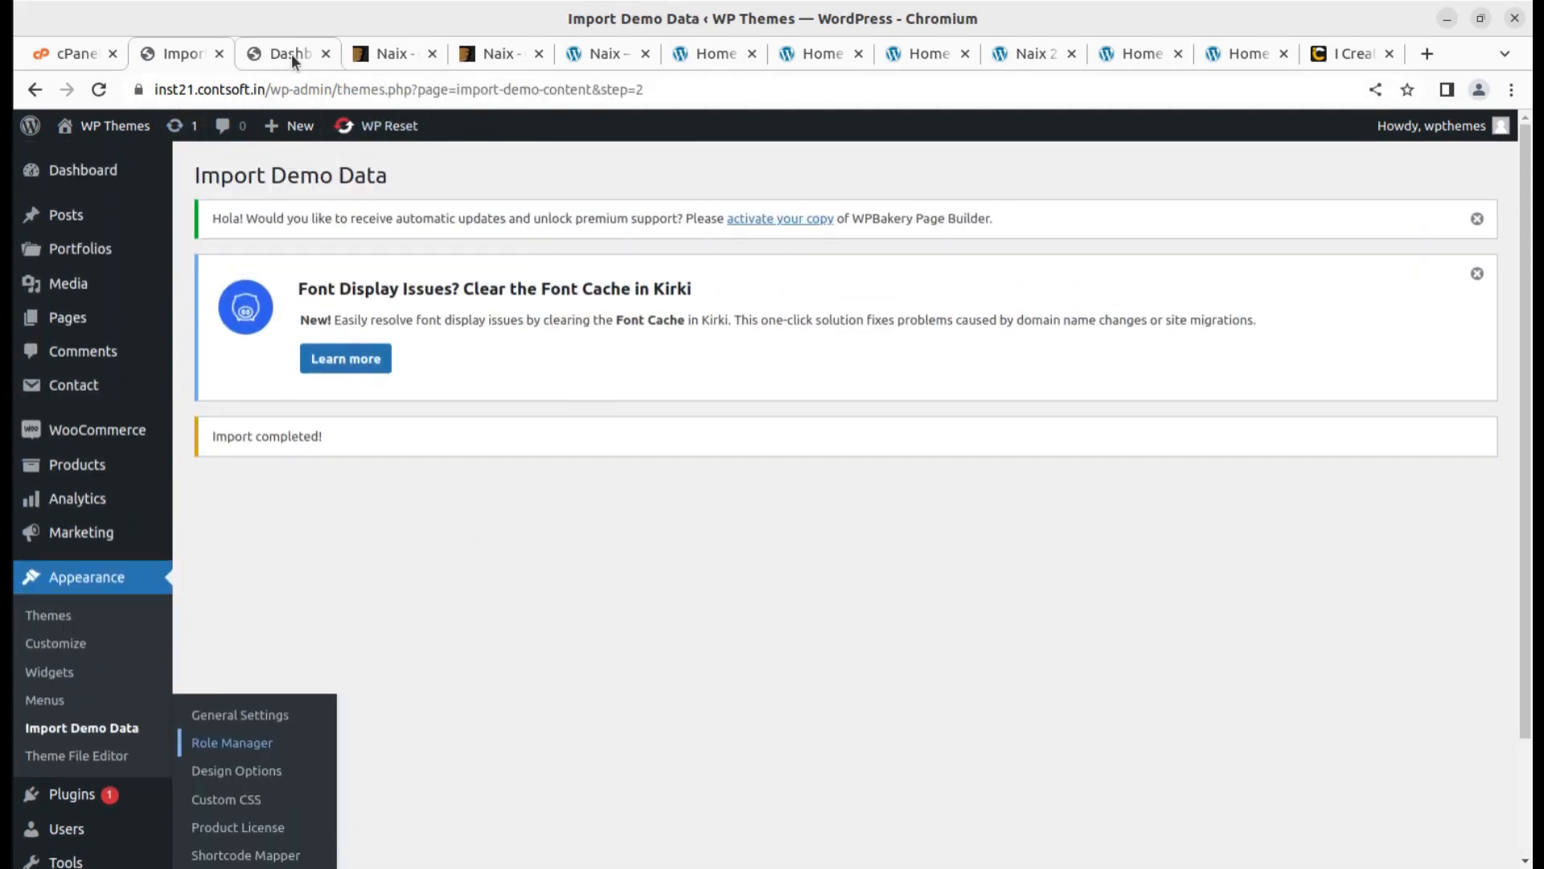
{"action": "mouse_move", "coordinate": [112, 128]}
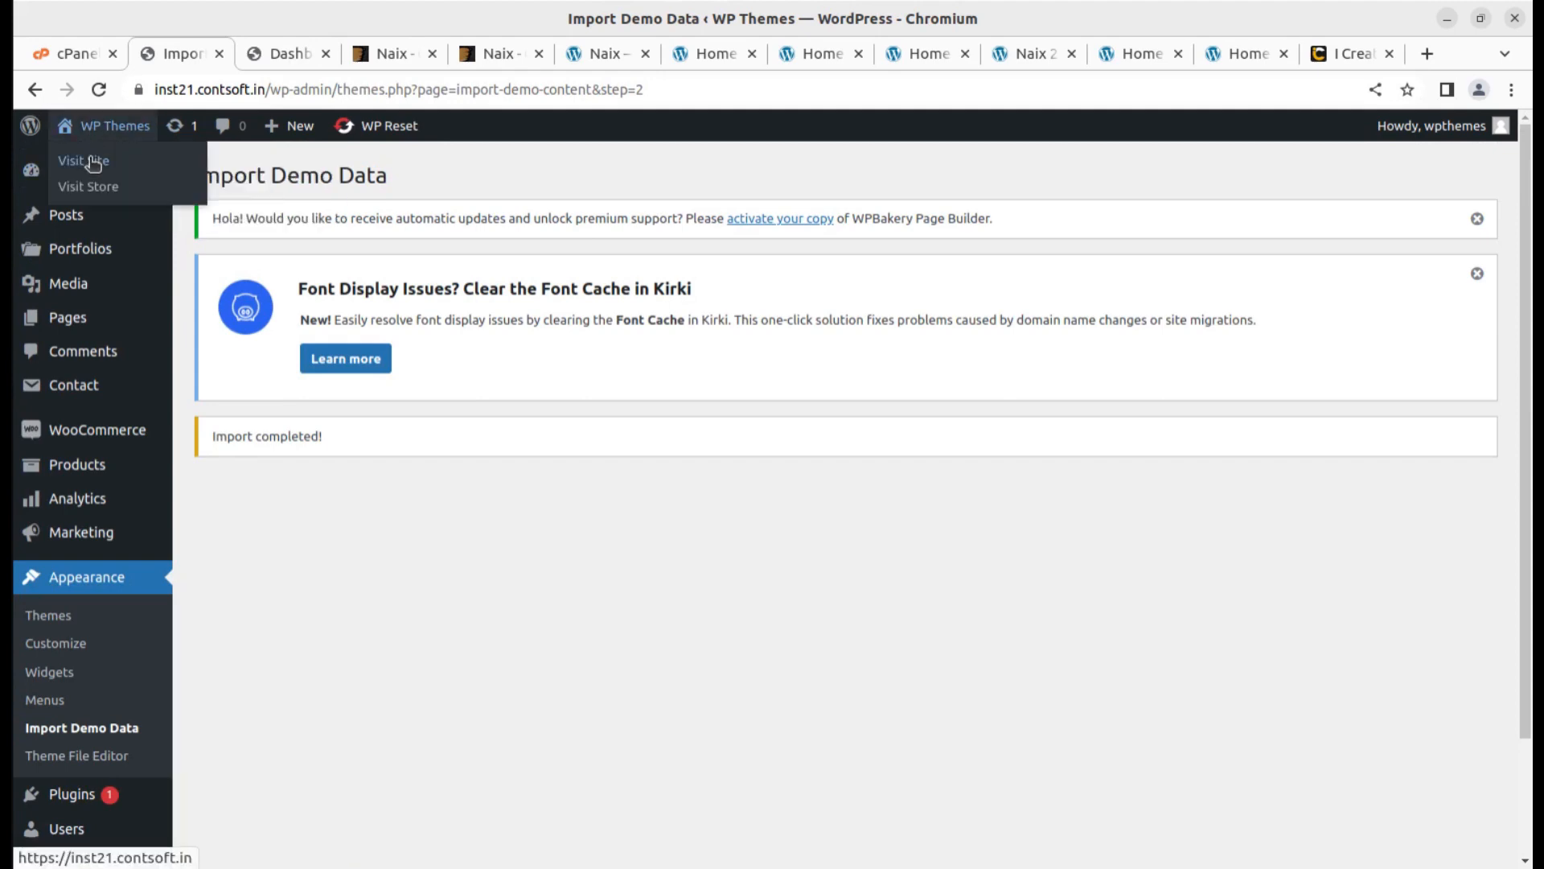
{"action": "middle_click", "coordinate": [83, 155]}
{"action": "left_click", "coordinate": [268, 52]}
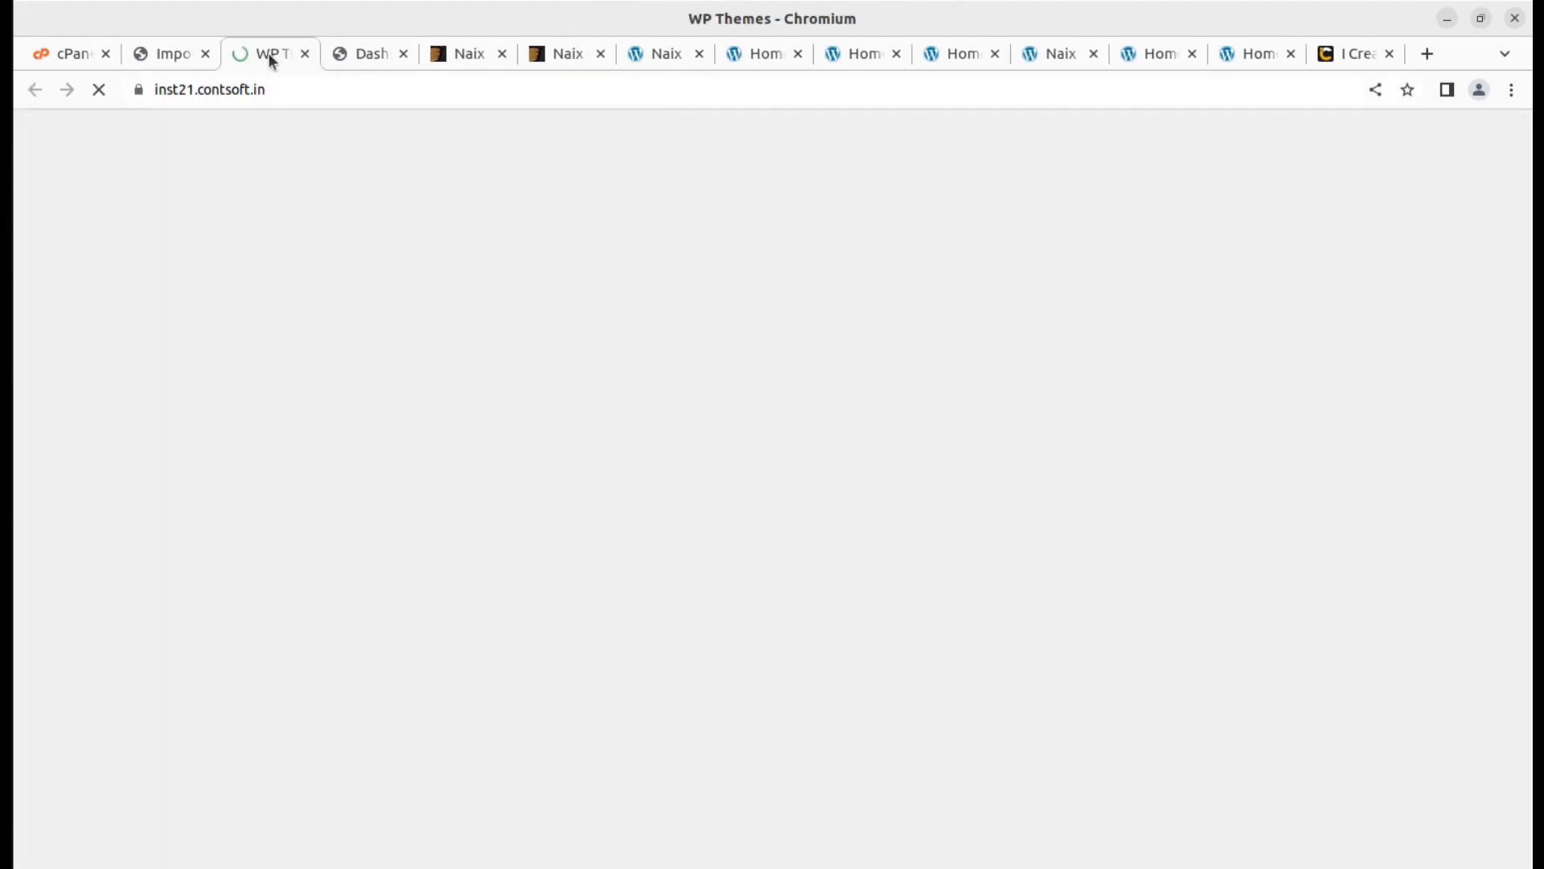
{"action": "scroll", "coordinate": [808, 476], "scroll_direction": "down", "scroll_amount": 8}
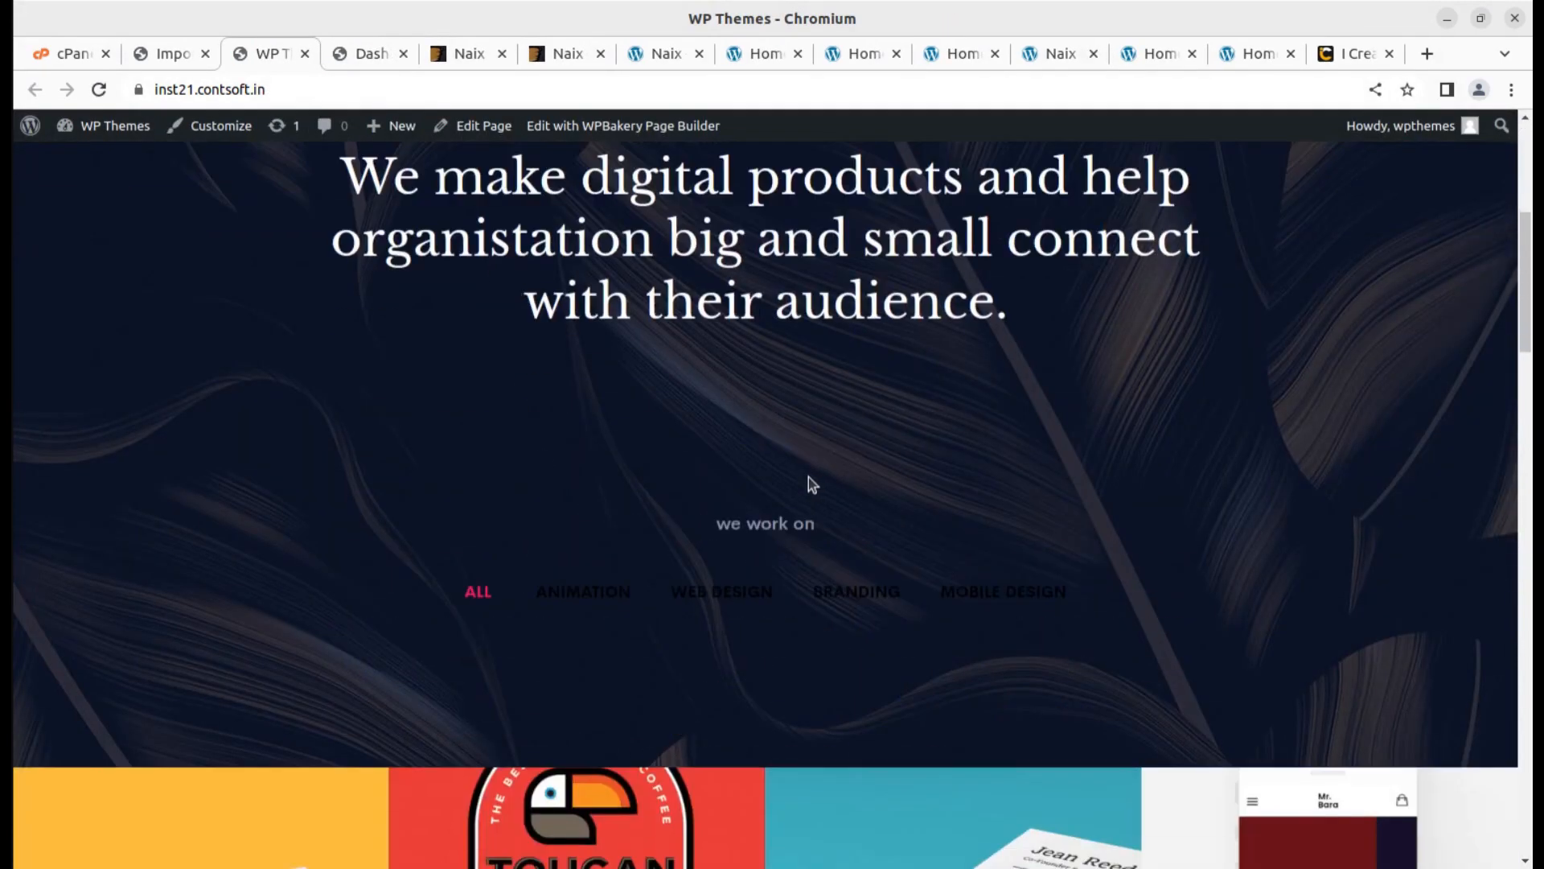
{"action": "scroll", "coordinate": [808, 477], "scroll_direction": "down", "scroll_amount": 15}
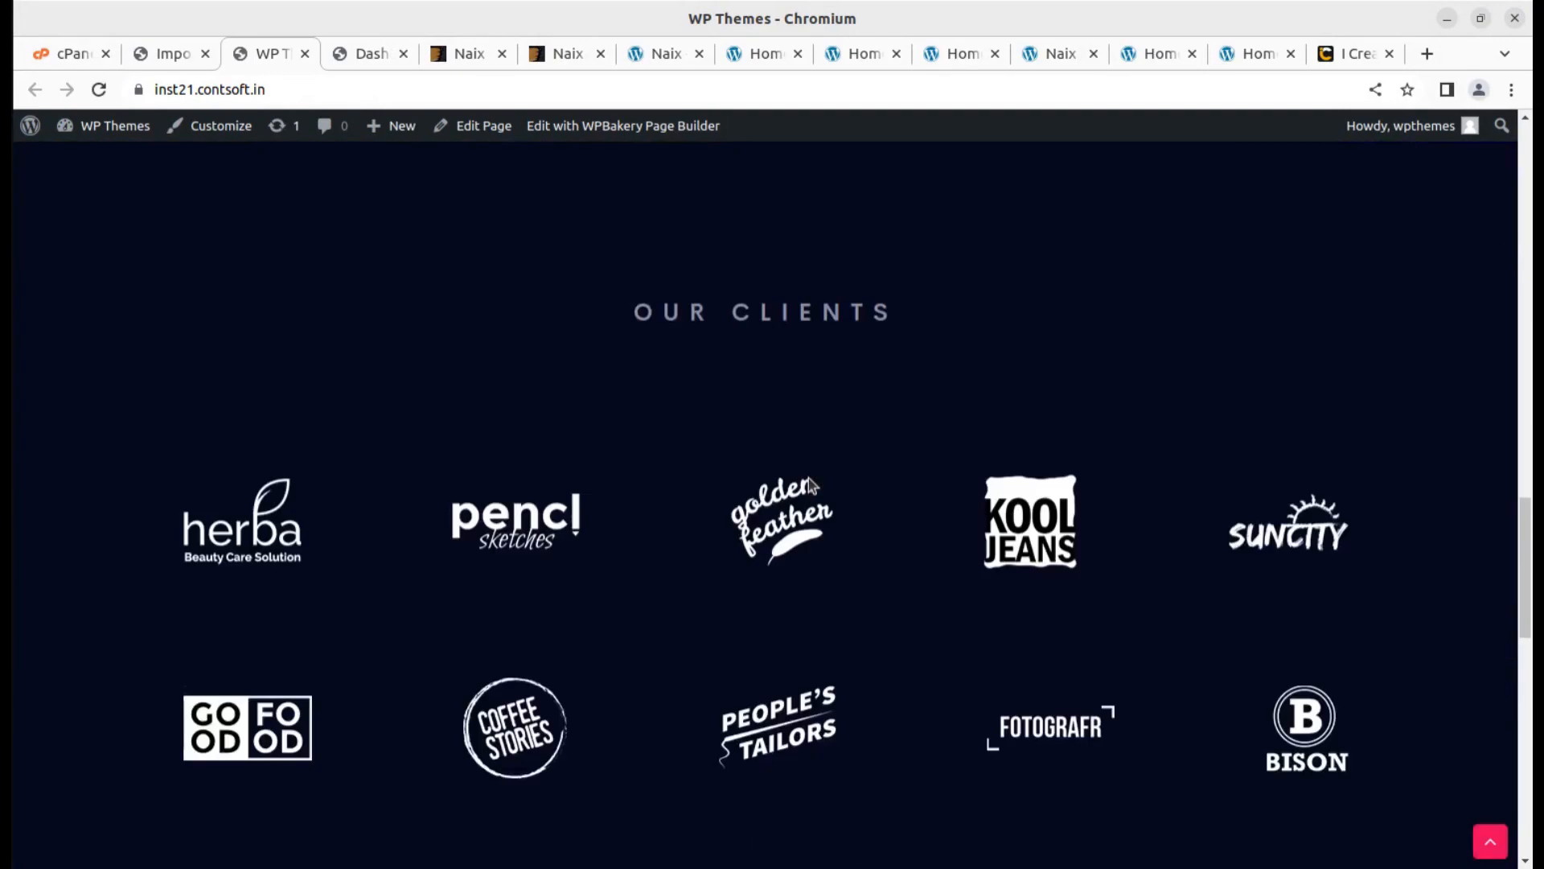
{"action": "scroll", "coordinate": [808, 478], "scroll_direction": "up", "scroll_amount": 7}
{"action": "scroll", "coordinate": [813, 481], "scroll_direction": "up", "scroll_amount": 10}
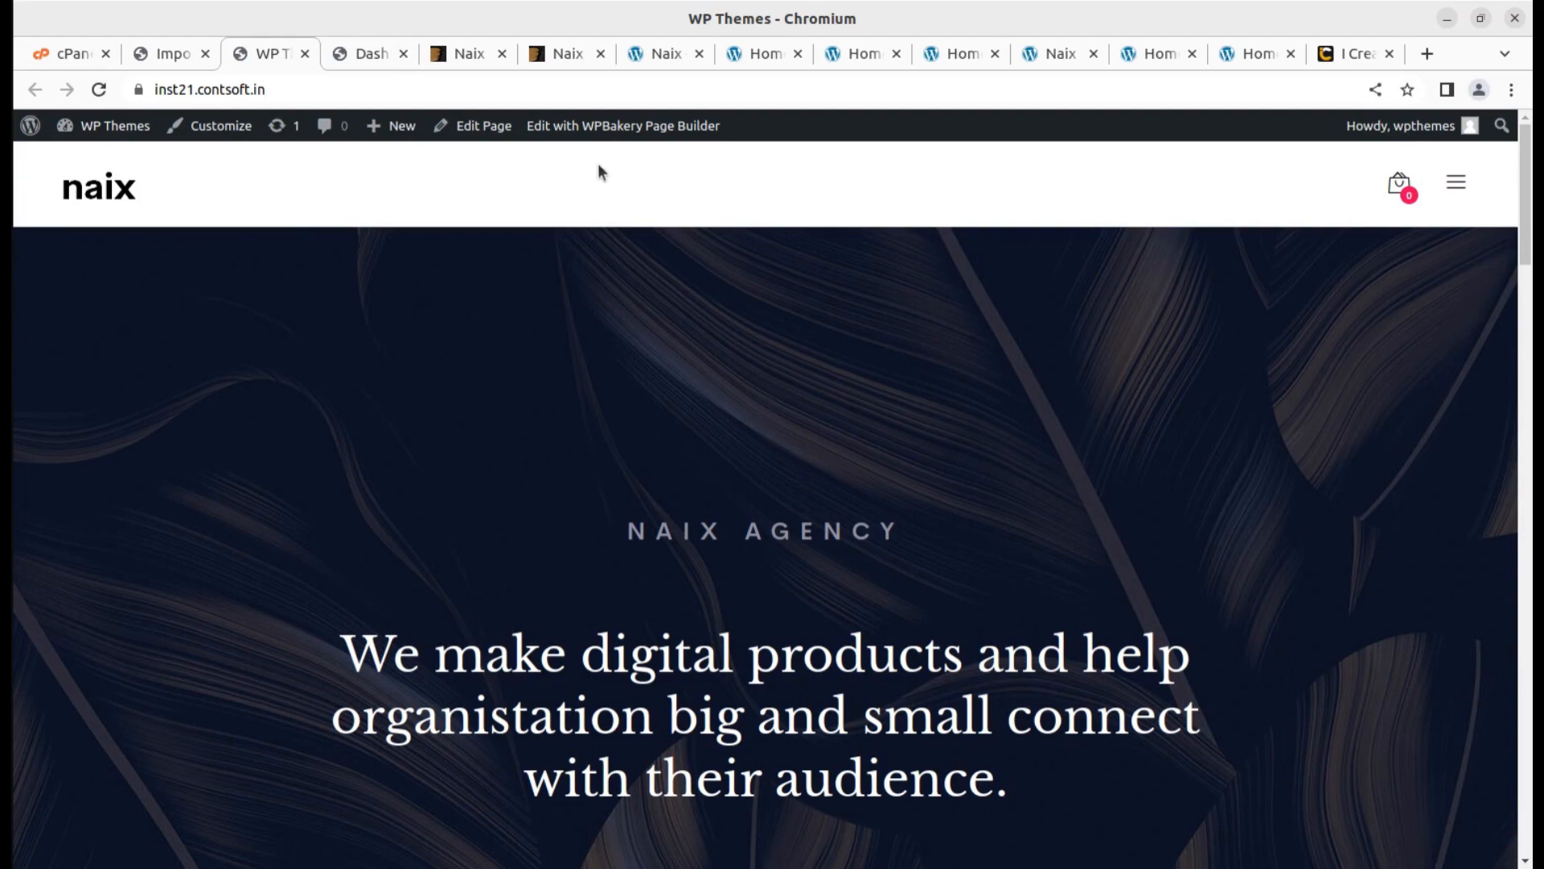
Open the homepage in the WPBakery frontend editor and look over its editable heading and empty-space elements.
{"action": "left_click", "coordinate": [567, 129]}
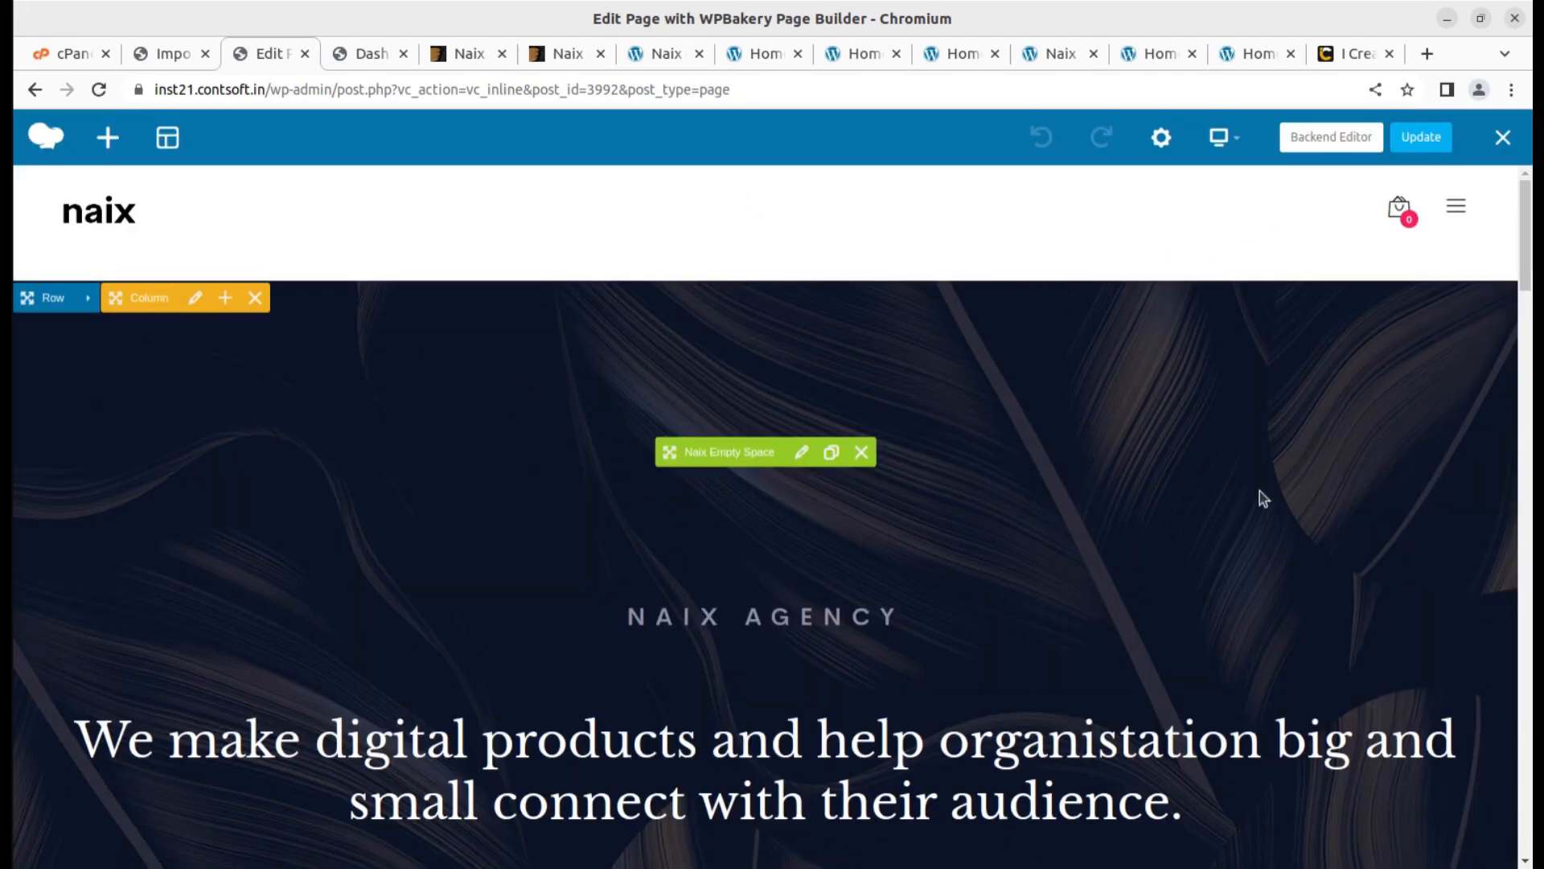
{"action": "scroll", "coordinate": [608, 412], "scroll_direction": "down", "scroll_amount": 5}
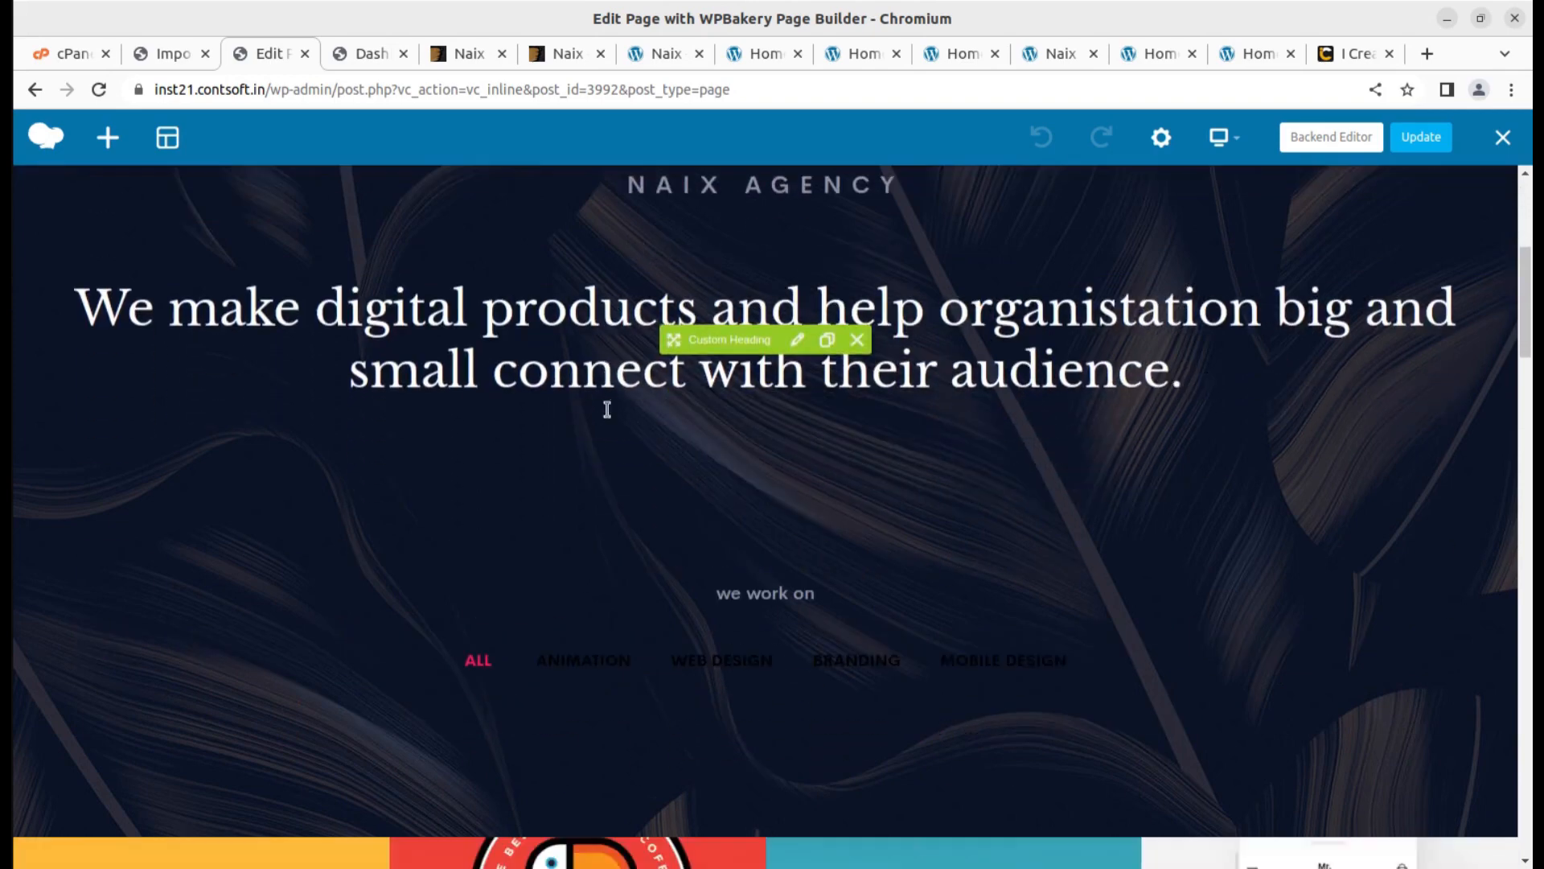
{"action": "scroll", "coordinate": [607, 415], "scroll_direction": "down", "scroll_amount": 2}
{"action": "scroll", "coordinate": [1158, 272], "scroll_direction": "up", "scroll_amount": 5}
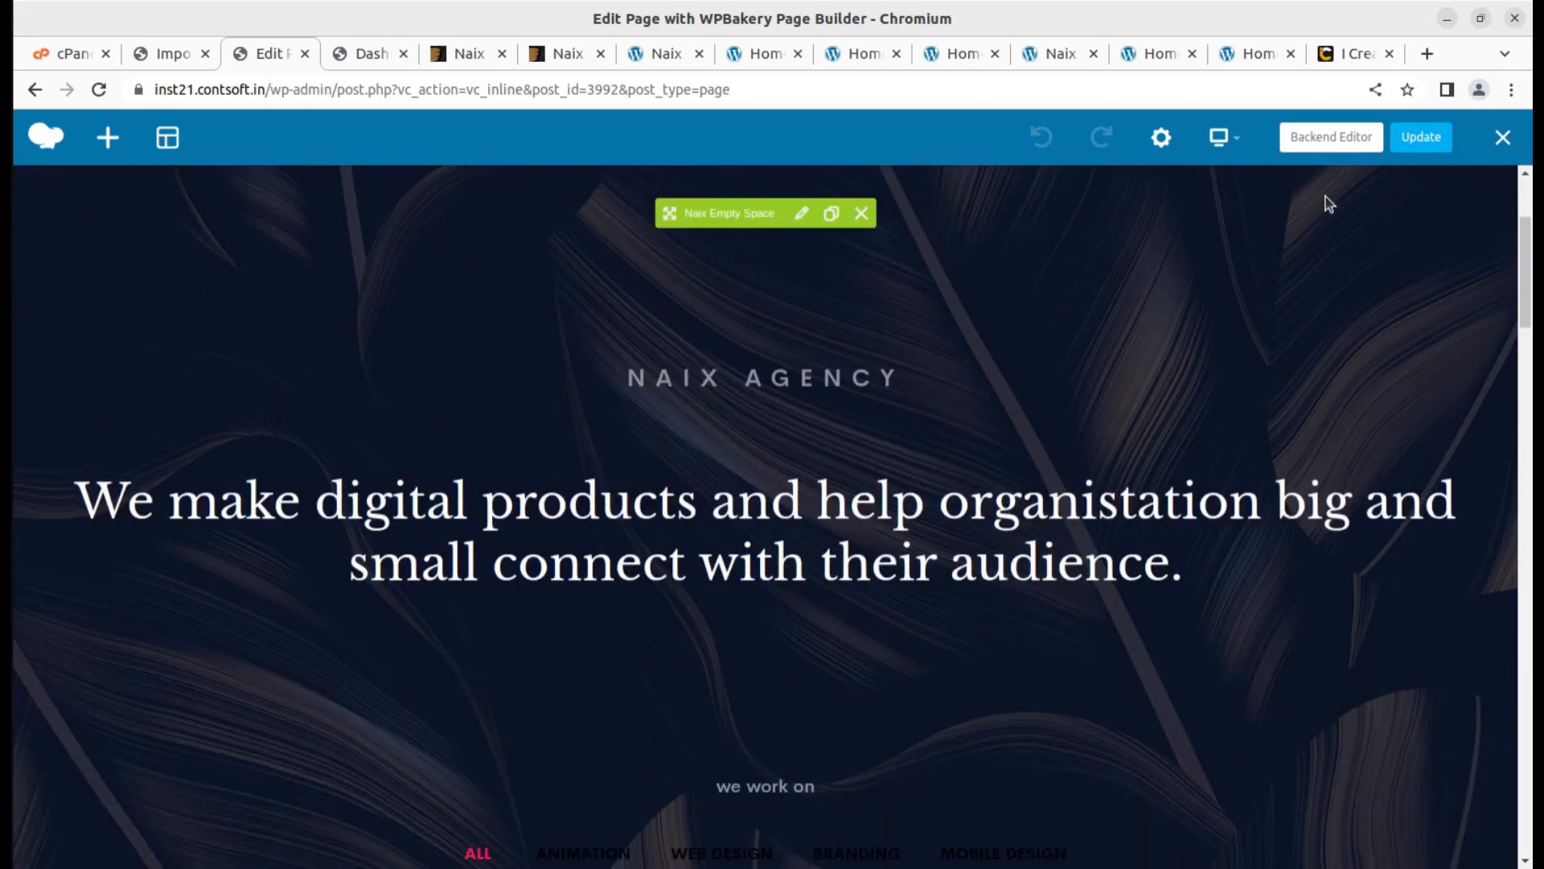
Switch the Home Agency Creative page to the backend editor and examine its rows, from the headings and Portfolios Masonry to the Testimonial.
{"action": "left_click", "coordinate": [1332, 138]}
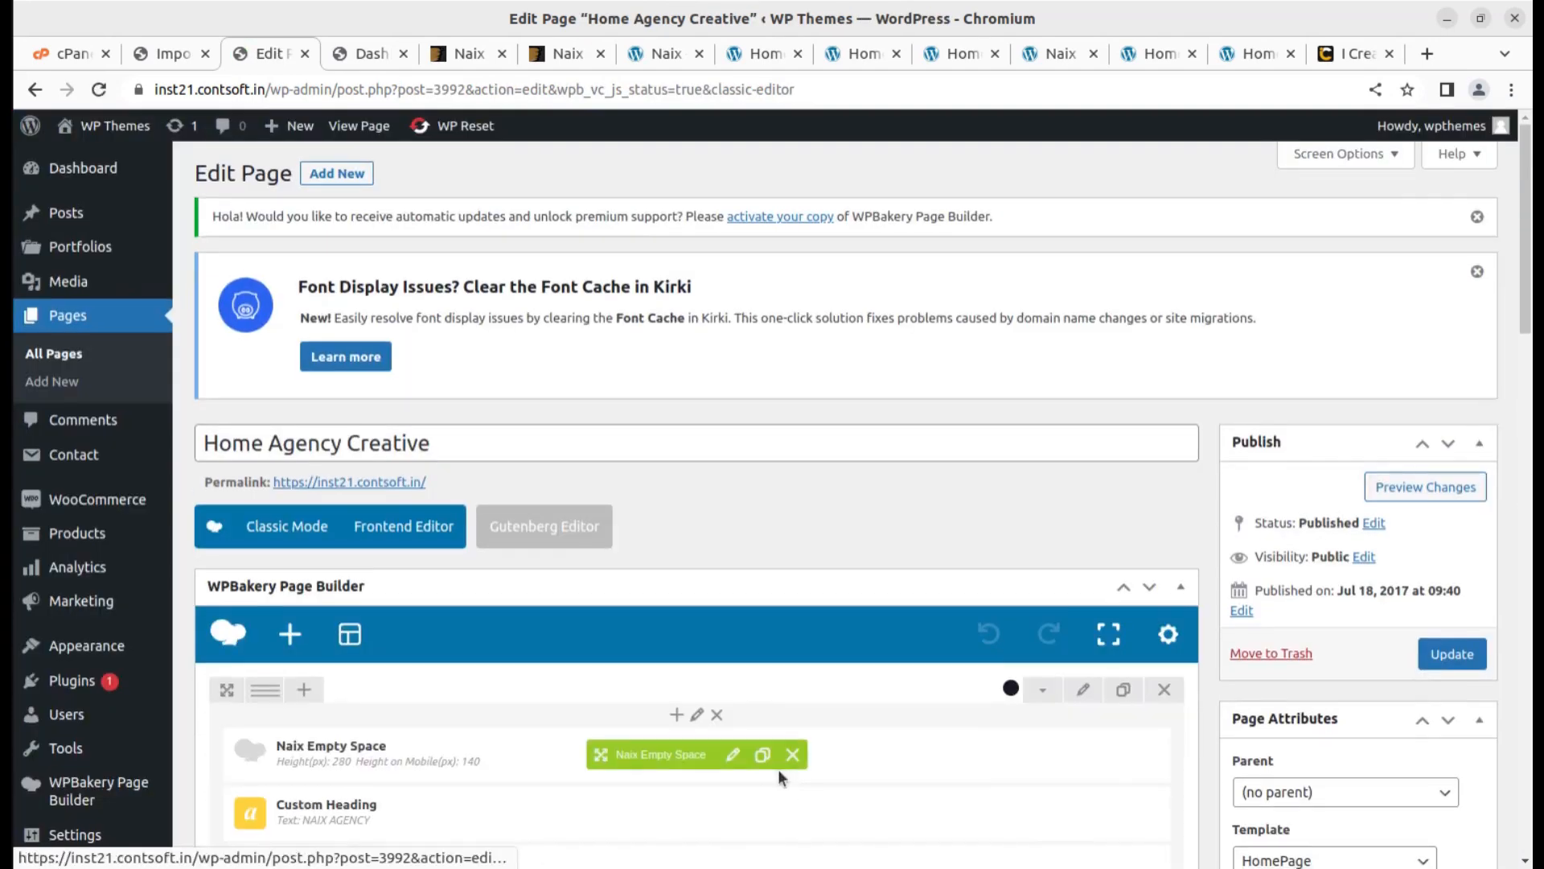
{"action": "scroll", "coordinate": [644, 617], "scroll_direction": "down", "scroll_amount": 8}
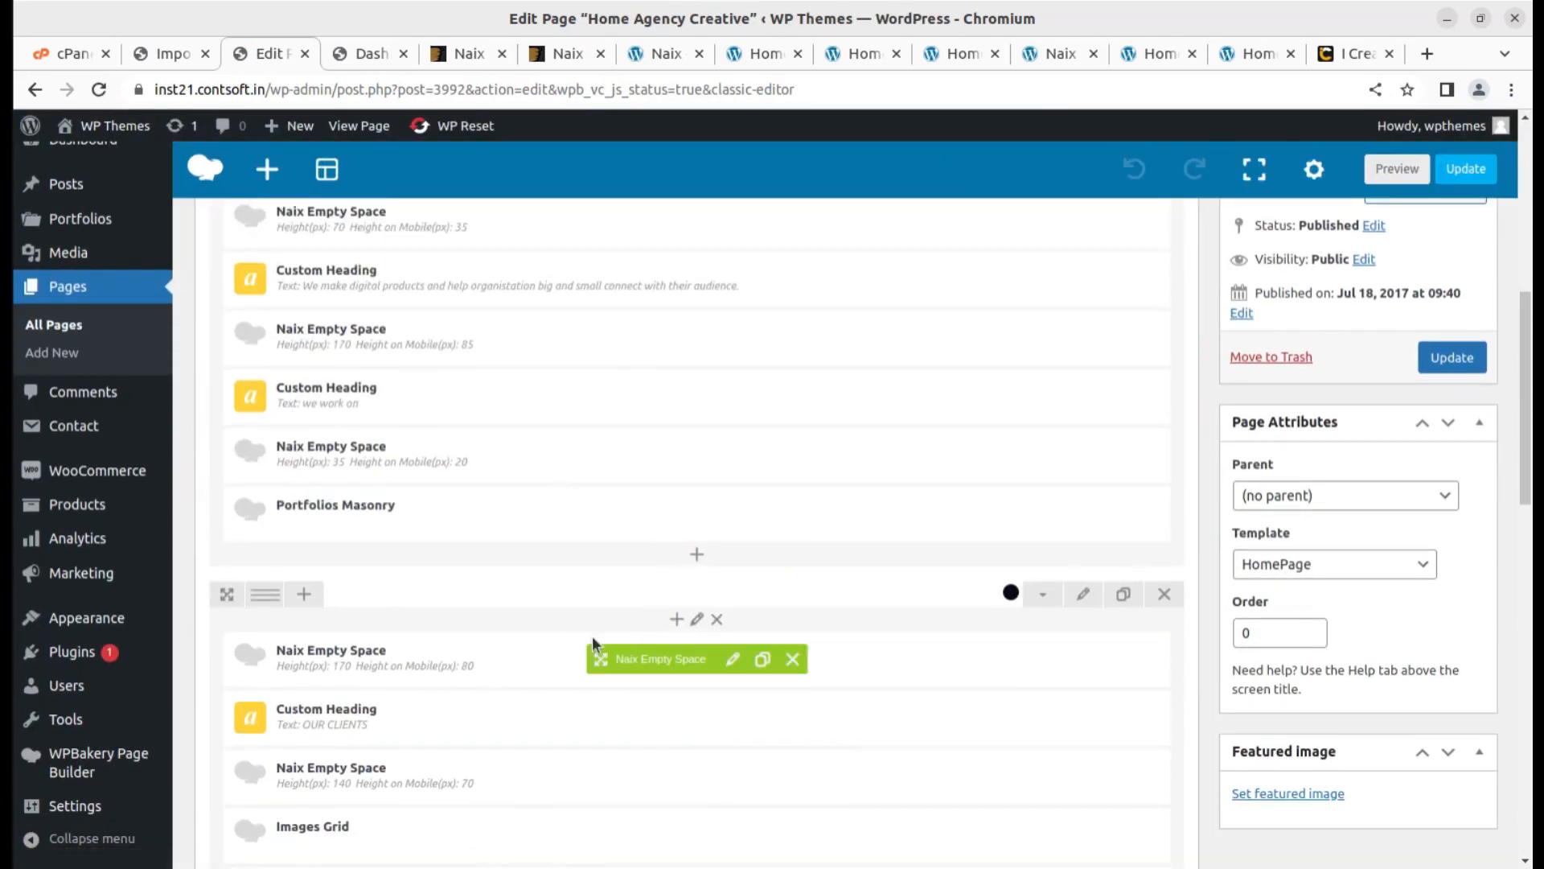
{"action": "scroll", "coordinate": [591, 635], "scroll_direction": "down", "scroll_amount": 2}
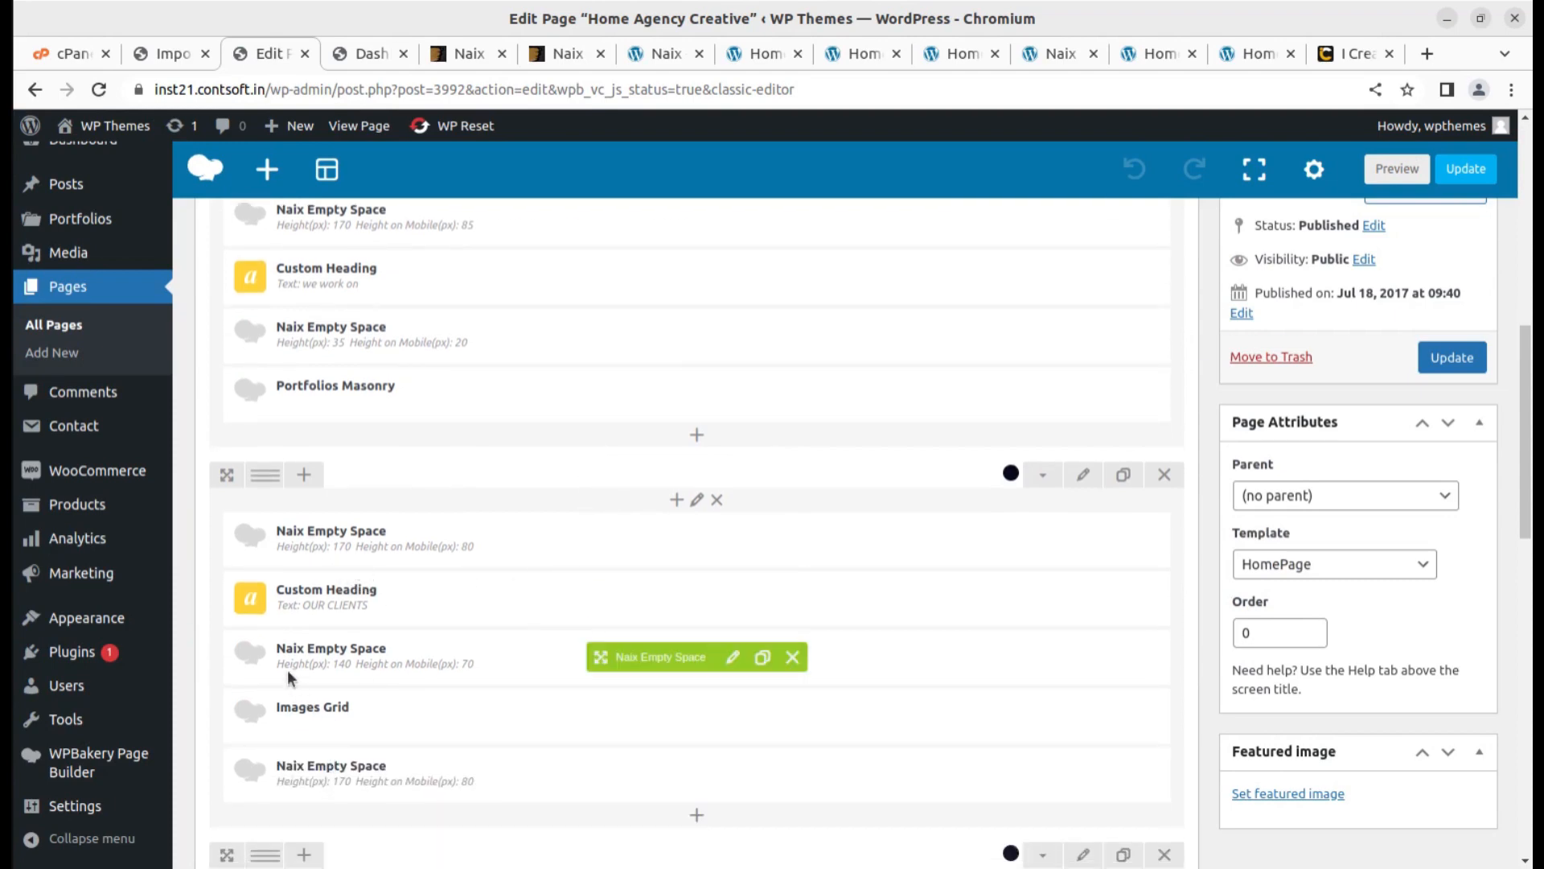
{"action": "scroll", "coordinate": [401, 600], "scroll_direction": "up", "scroll_amount": 10}
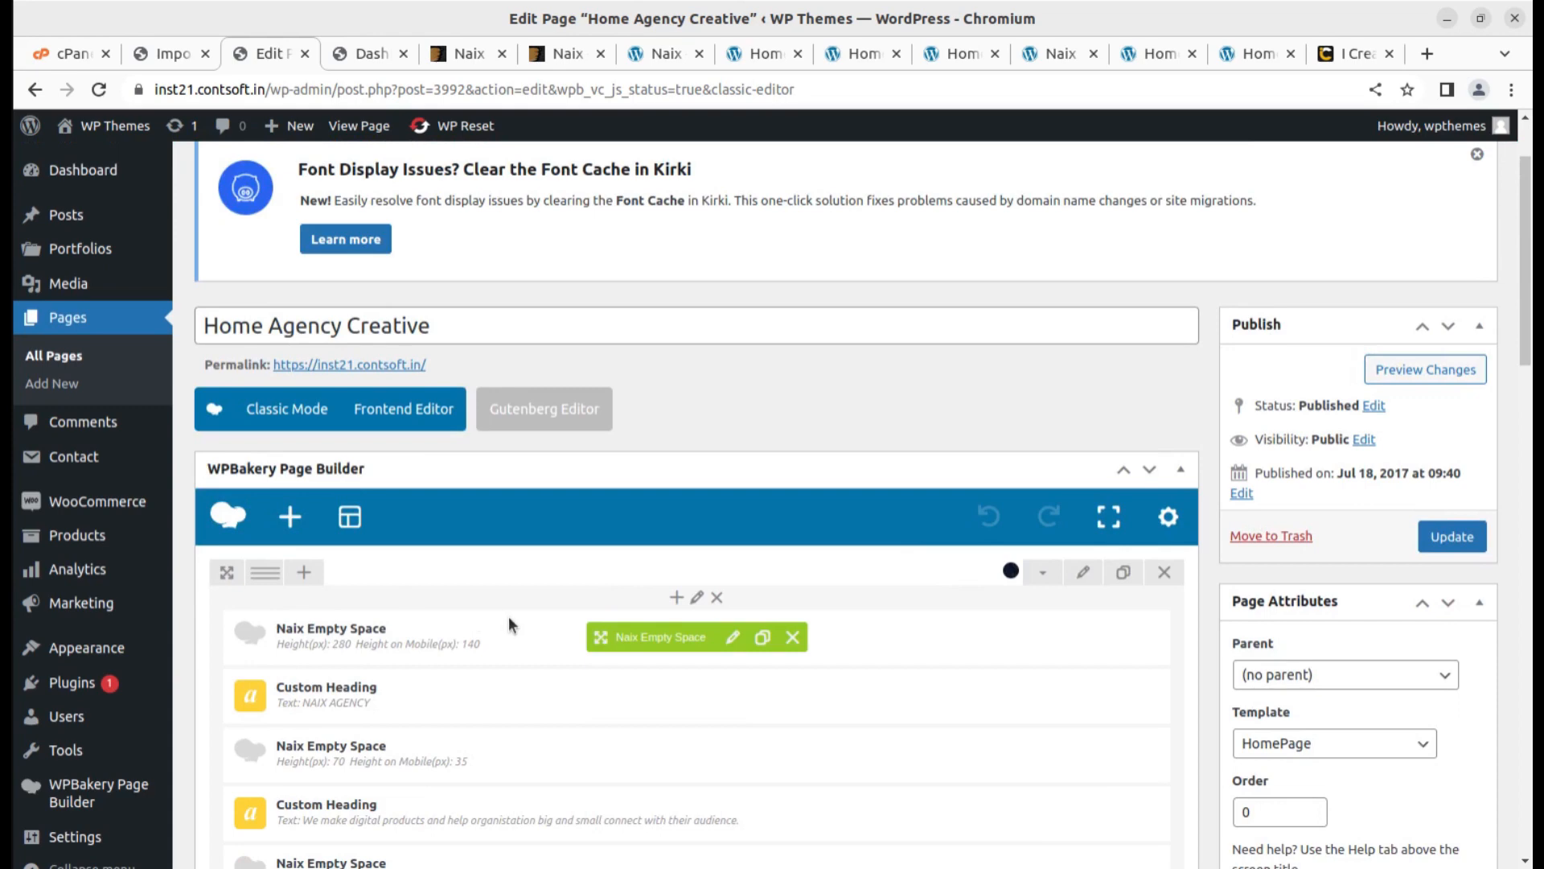
{"action": "scroll", "coordinate": [509, 616], "scroll_direction": "down", "scroll_amount": 12}
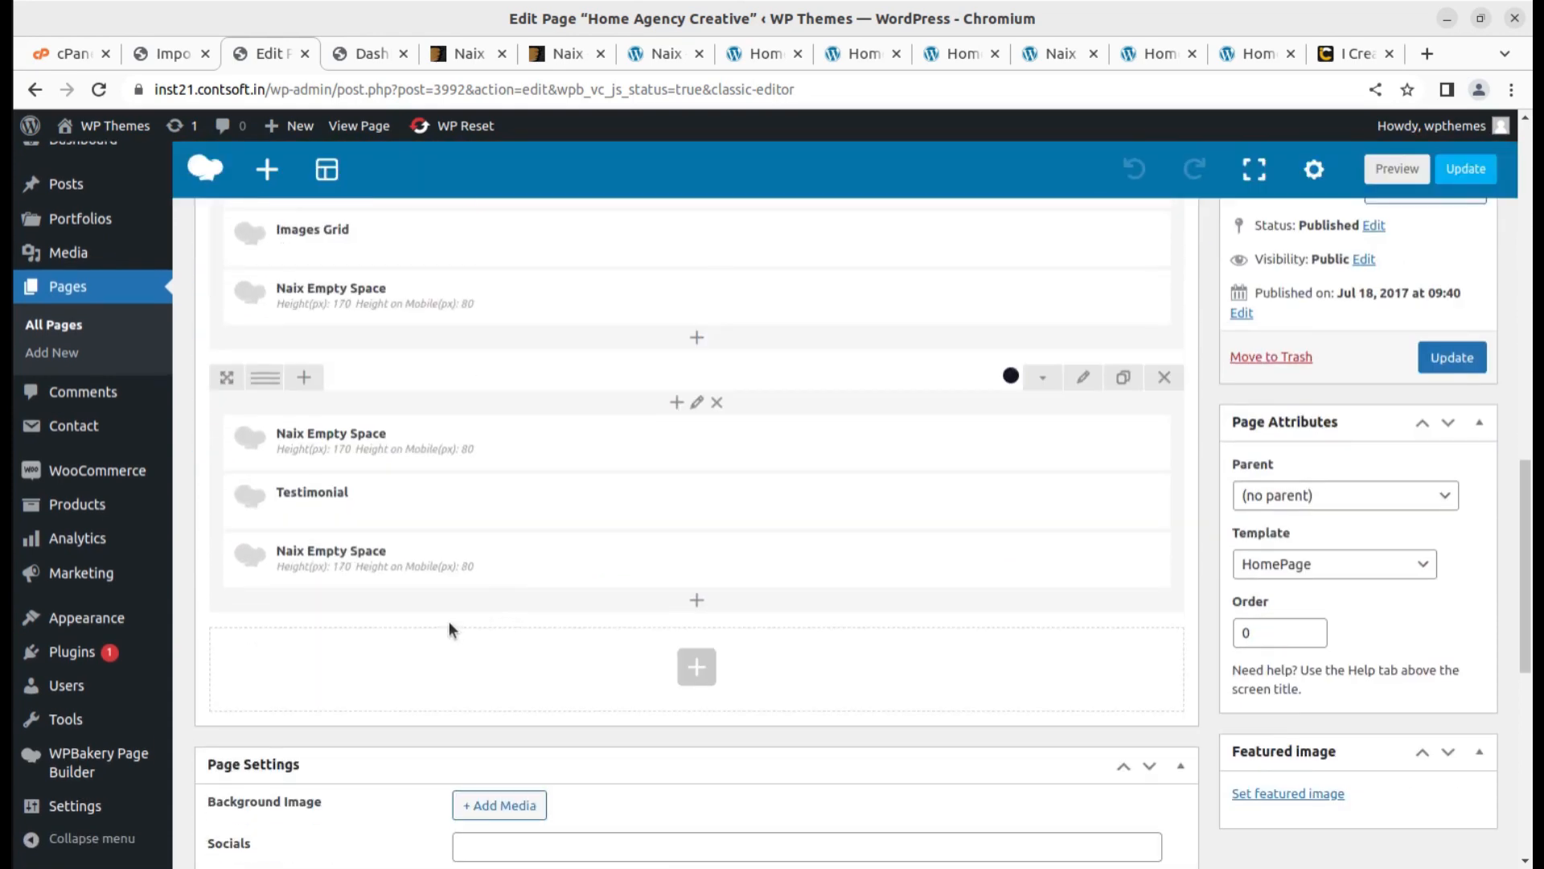
{"action": "scroll", "coordinate": [443, 621], "scroll_direction": "down", "scroll_amount": 2}
{"action": "scroll", "coordinate": [443, 621], "scroll_direction": "up", "scroll_amount": 5}
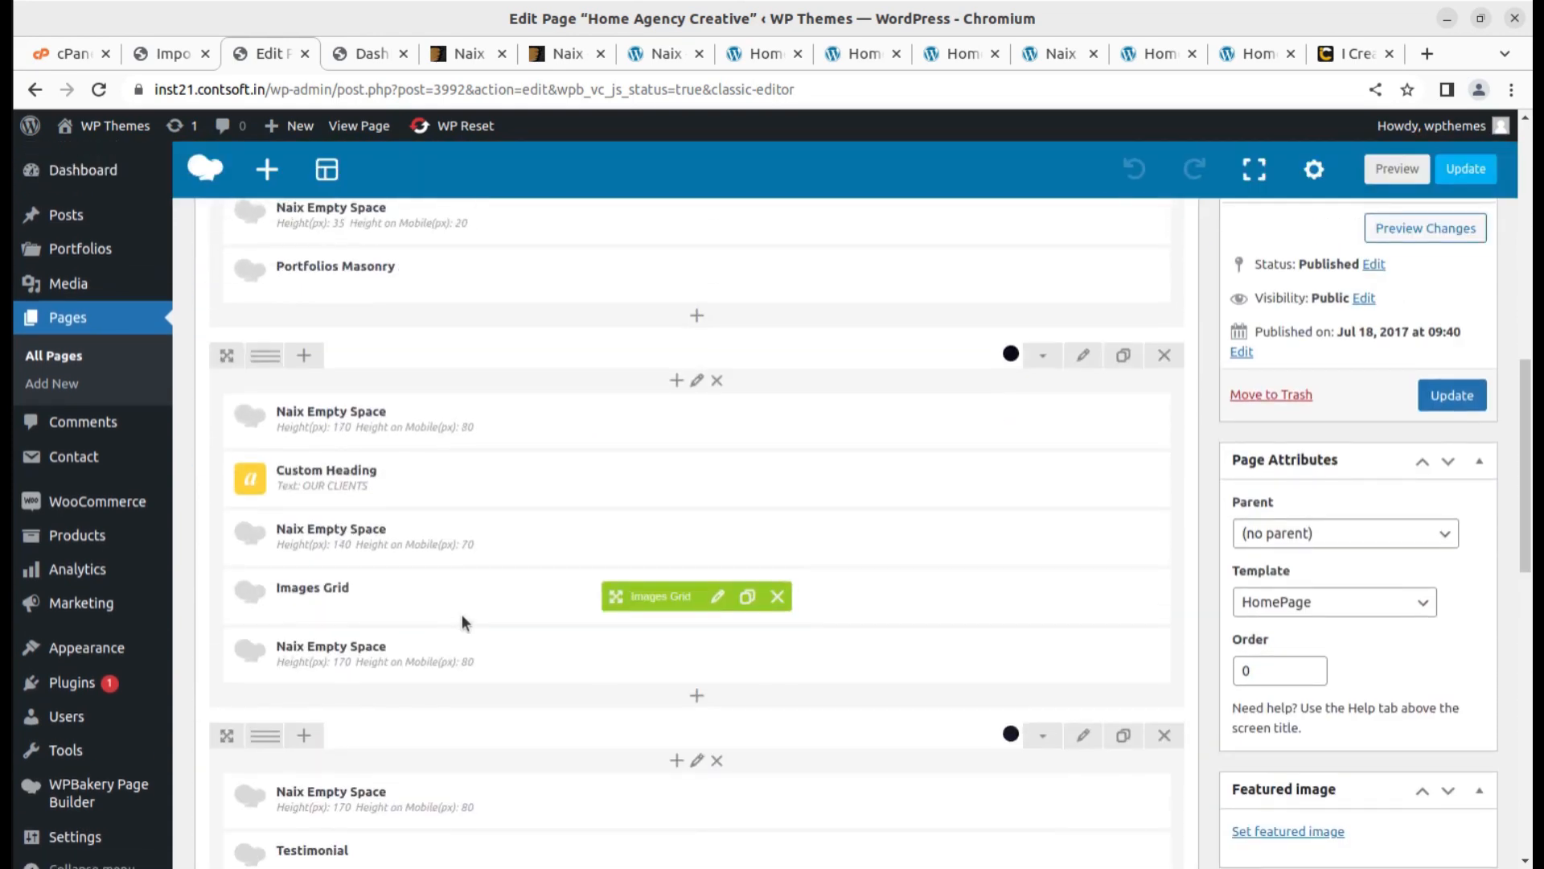
{"action": "scroll", "coordinate": [462, 614], "scroll_direction": "up", "scroll_amount": 3}
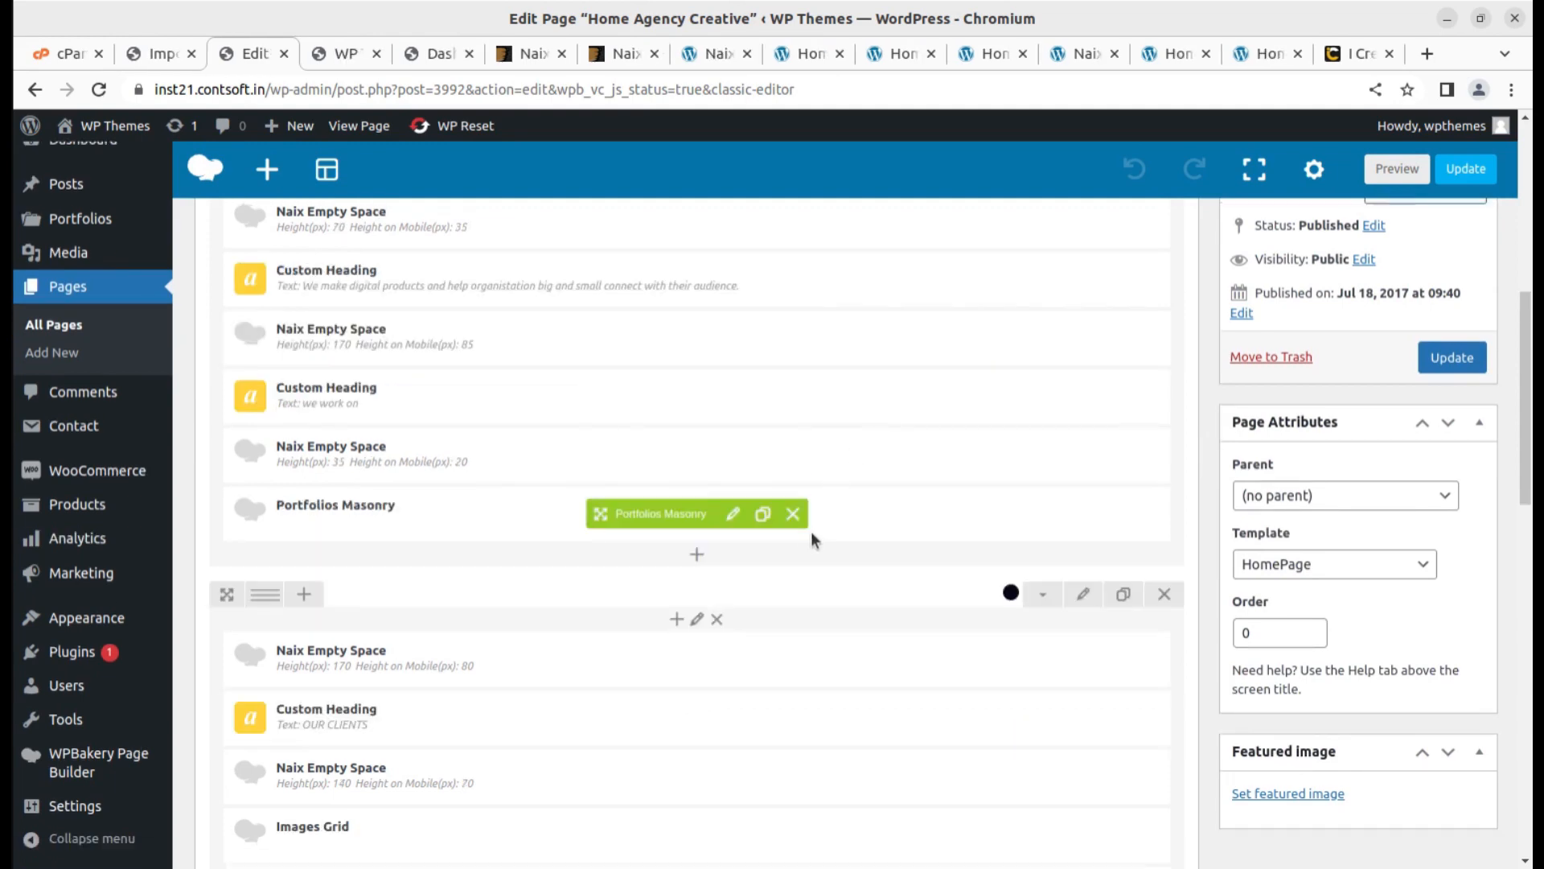
{"action": "scroll", "coordinate": [811, 531], "scroll_direction": "up", "scroll_amount": 4}
{"action": "scroll", "coordinate": [814, 528], "scroll_direction": "up", "scroll_amount": 3}
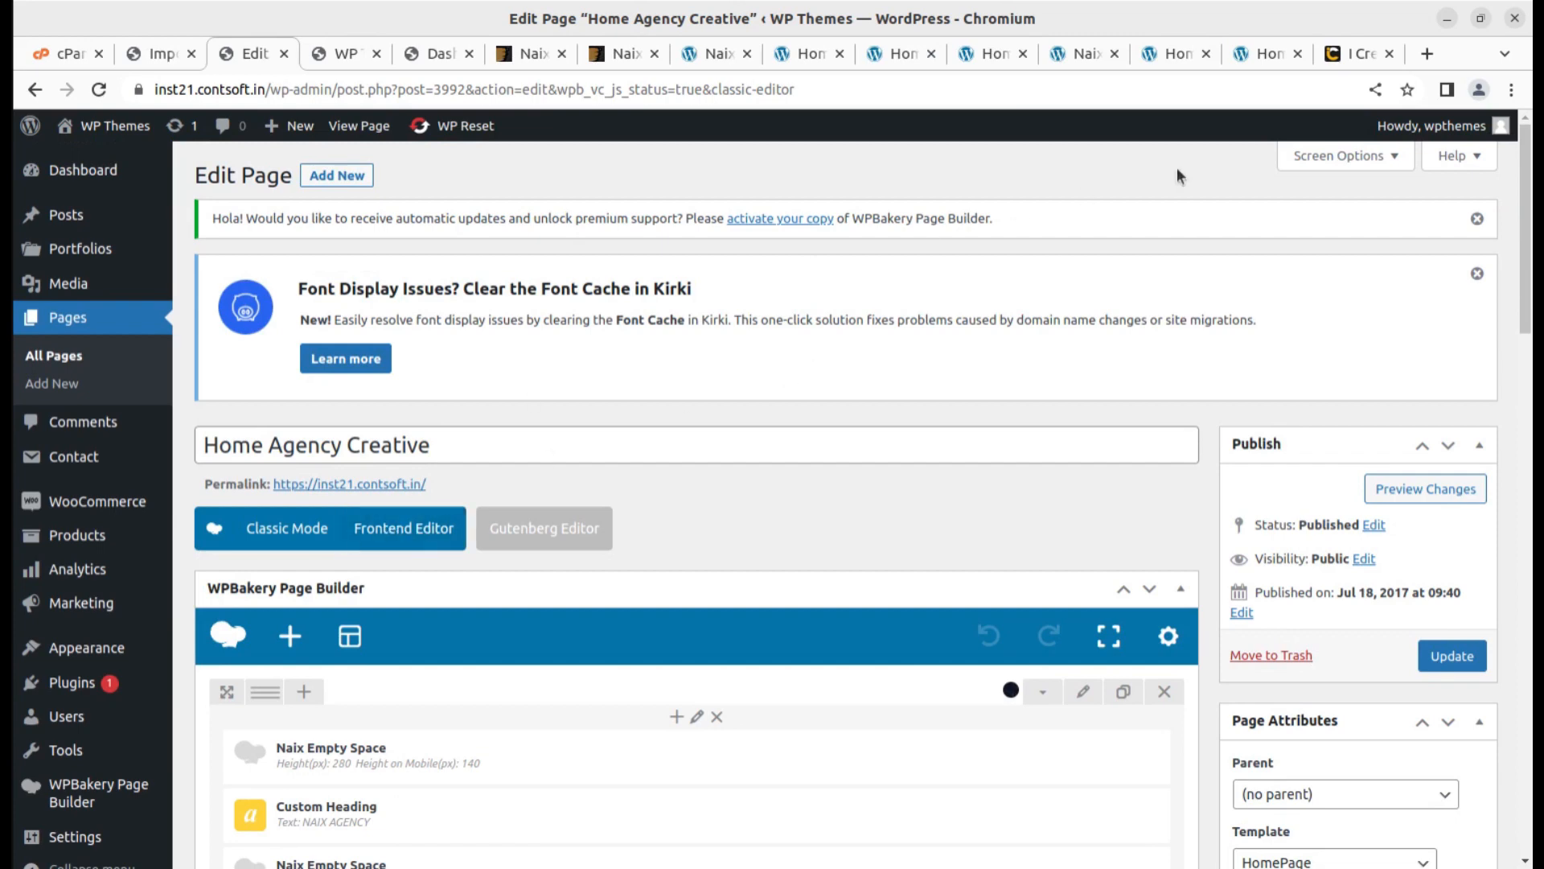
View the i-Create business website, then the Naix theme preview and its Digital Agency demo in the other open tabs.
{"action": "left_click", "coordinate": [1345, 54]}
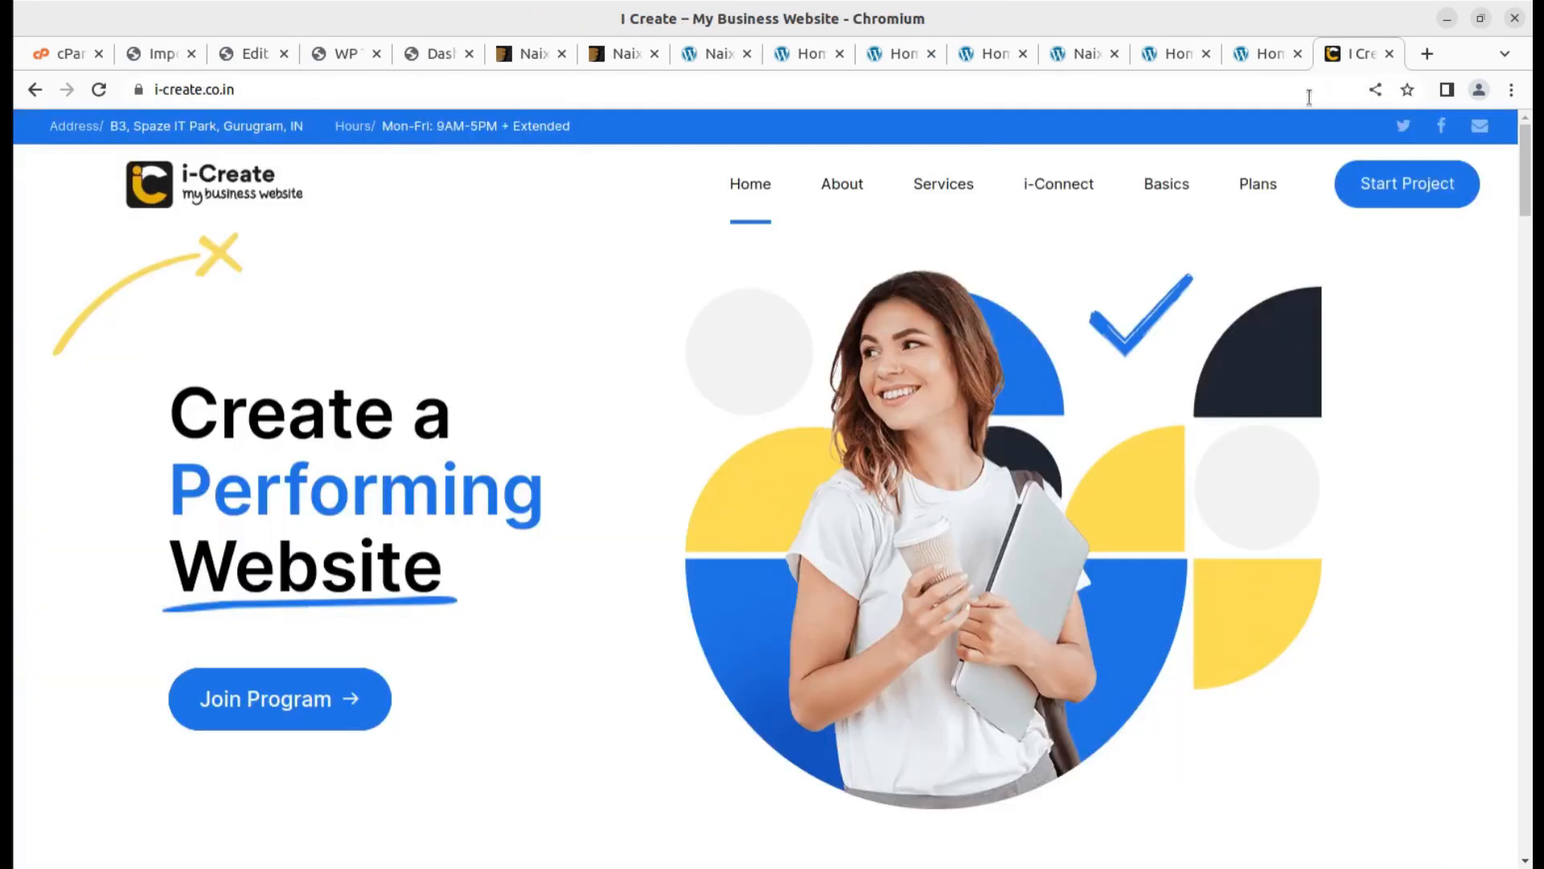
{"action": "mouse_move", "coordinate": [1031, 187]}
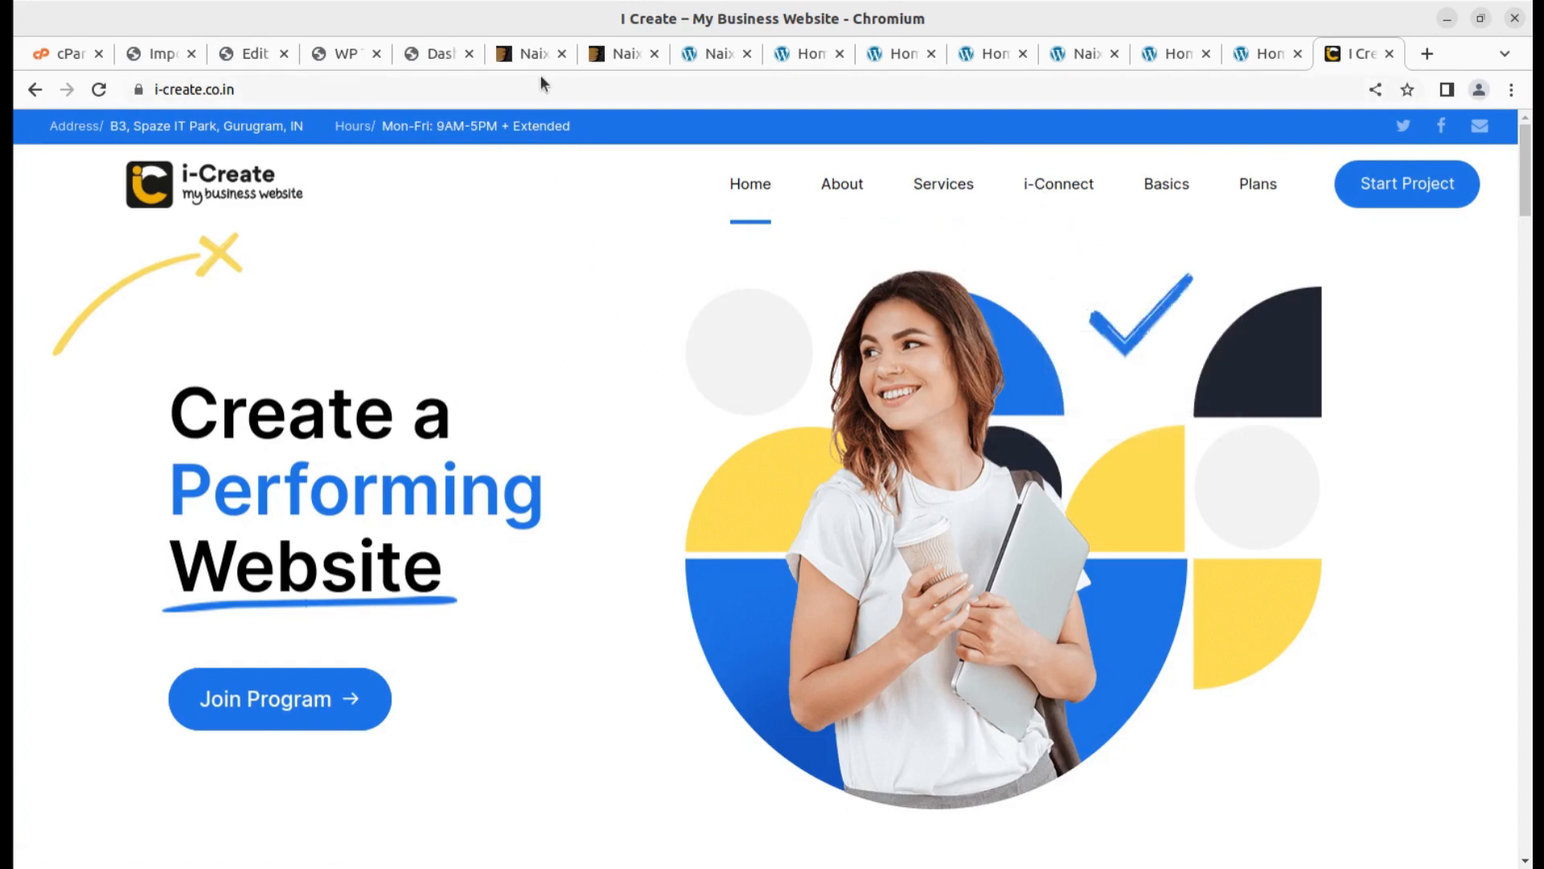
{"action": "left_click", "coordinate": [431, 54]}
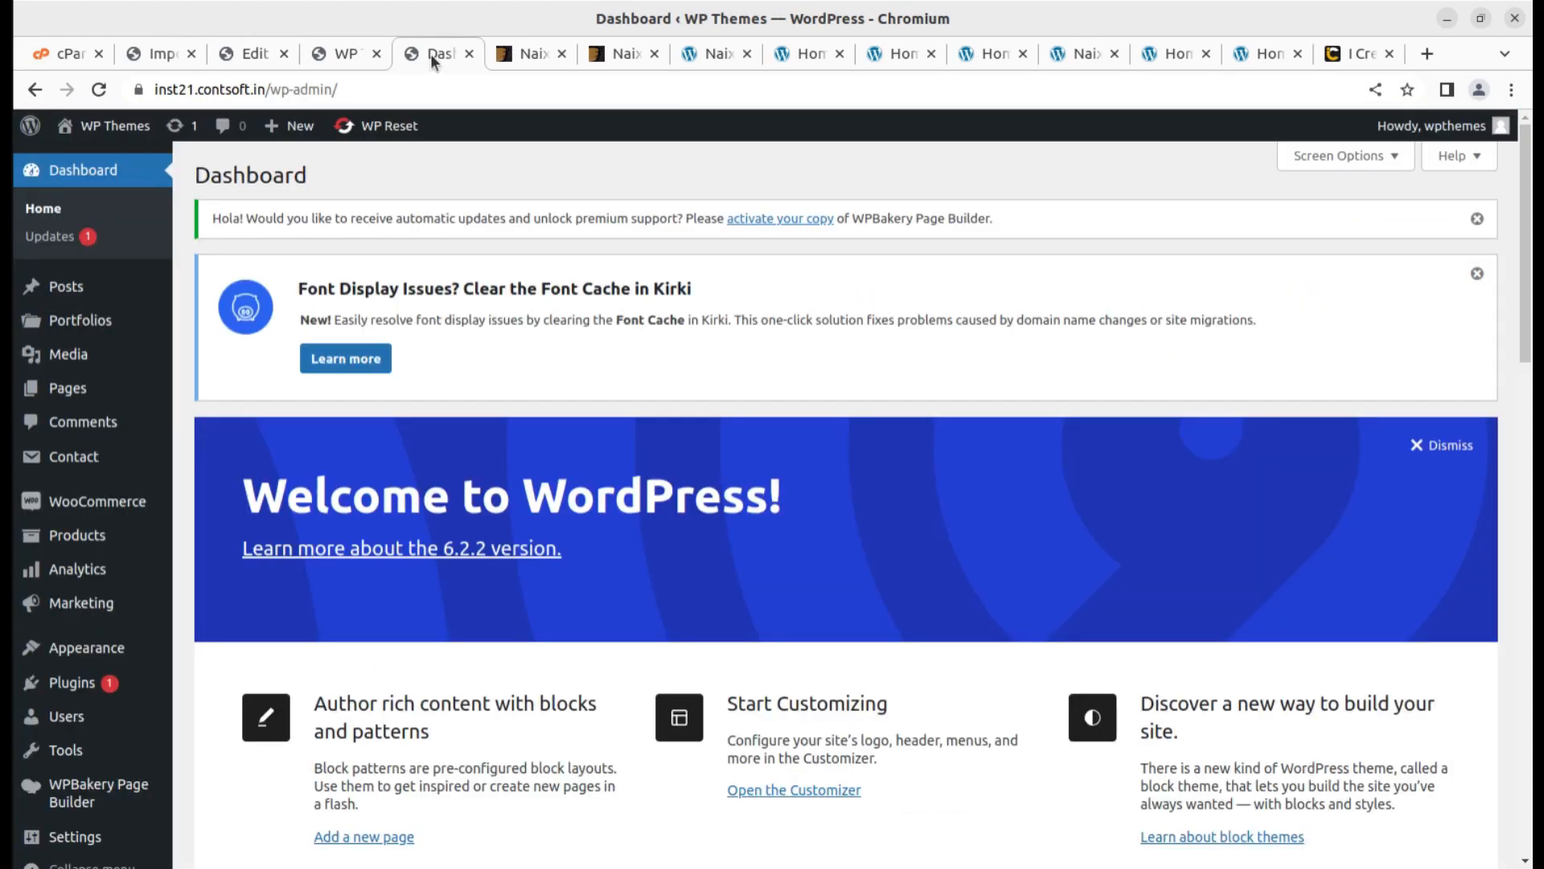
{"action": "left_click", "coordinate": [528, 53]}
{"action": "left_click", "coordinate": [625, 53]}
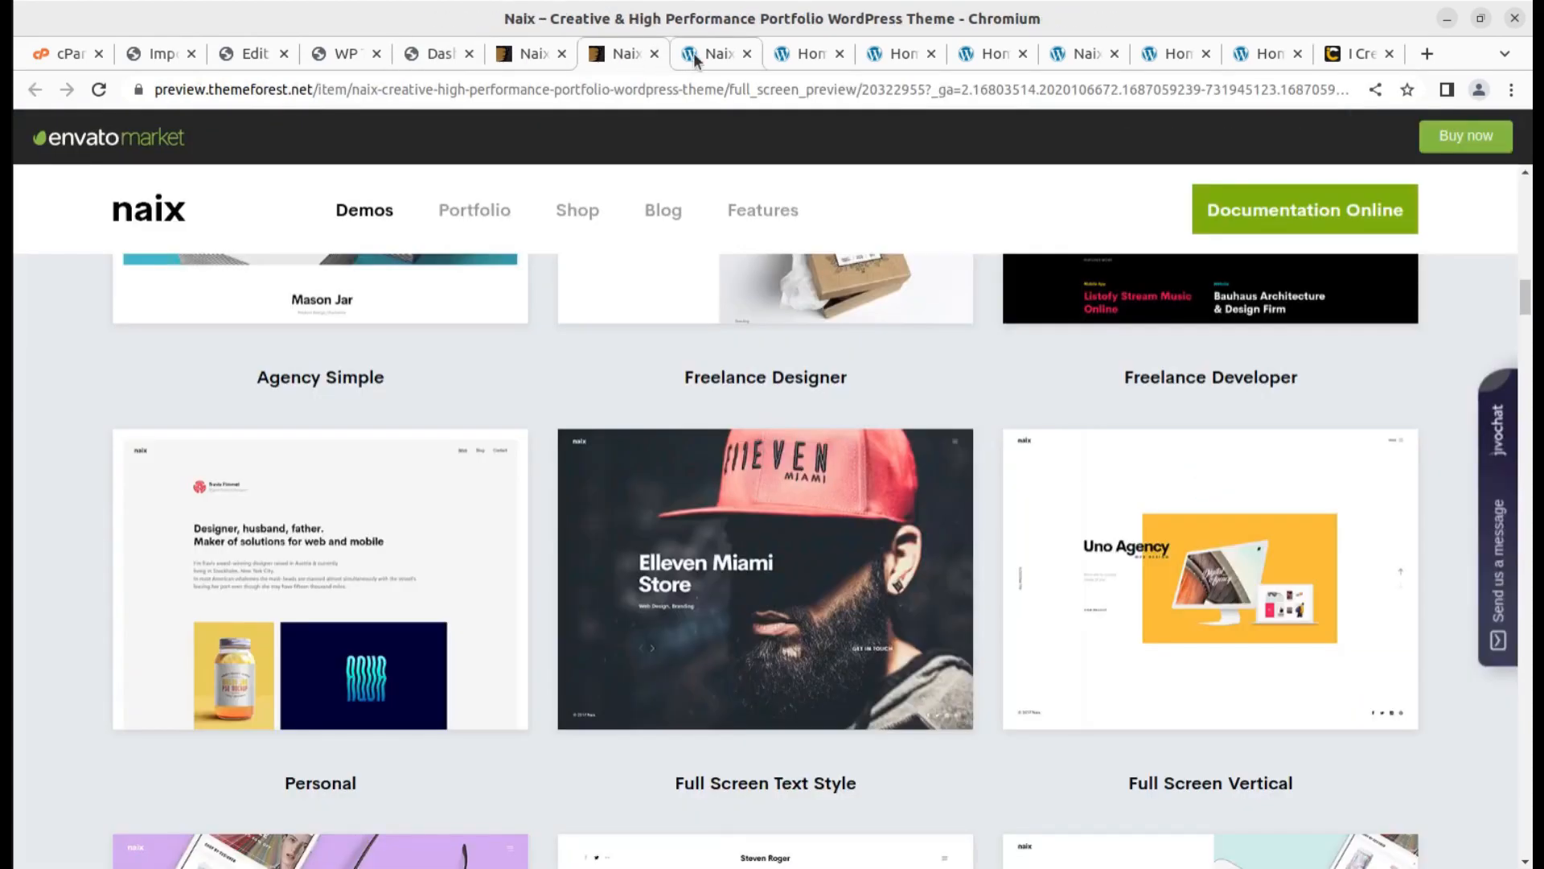
{"action": "left_click", "coordinate": [693, 53]}
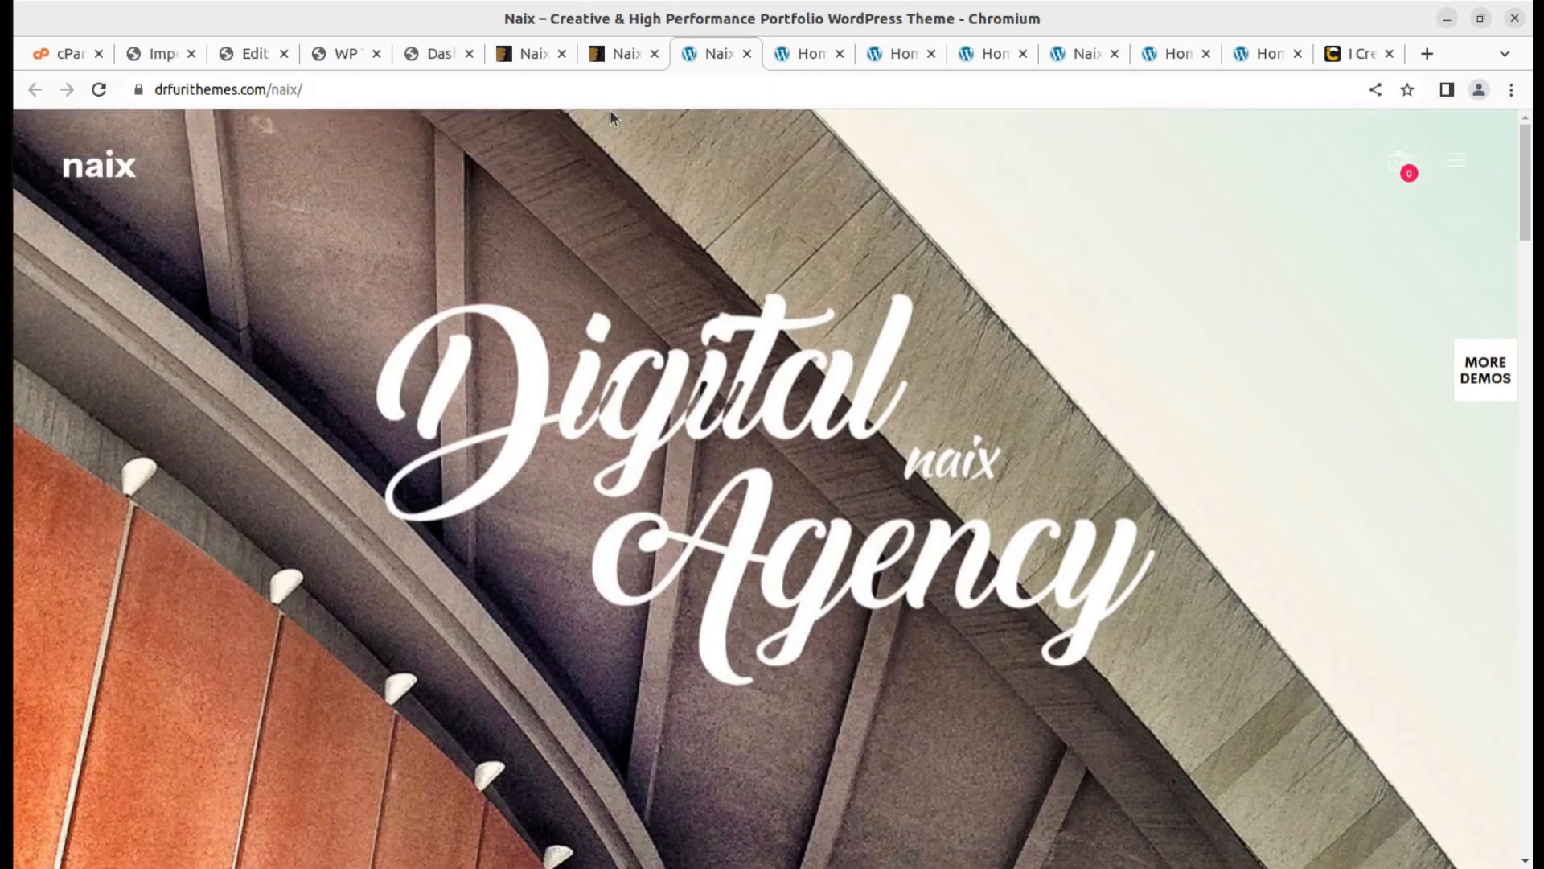
Return to the Home Agency Creative editor, open the live site in another tab and review the homepage down to the testimonial.
{"action": "left_click", "coordinate": [251, 55]}
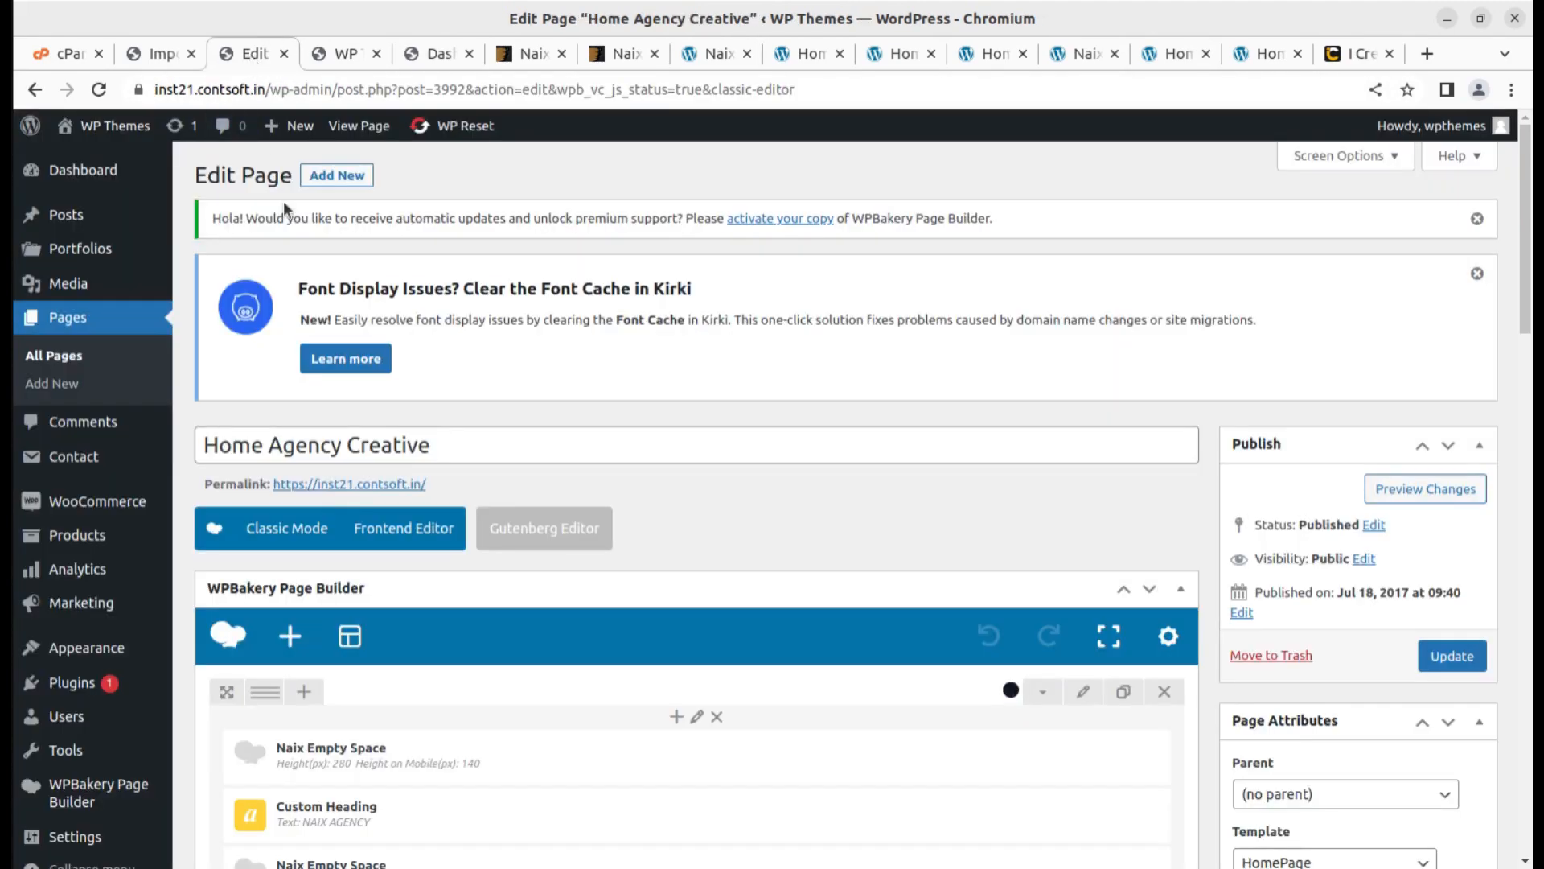
{"action": "mouse_move", "coordinate": [110, 127]}
{"action": "left_click", "coordinate": [86, 165], "text": "ctrl"}
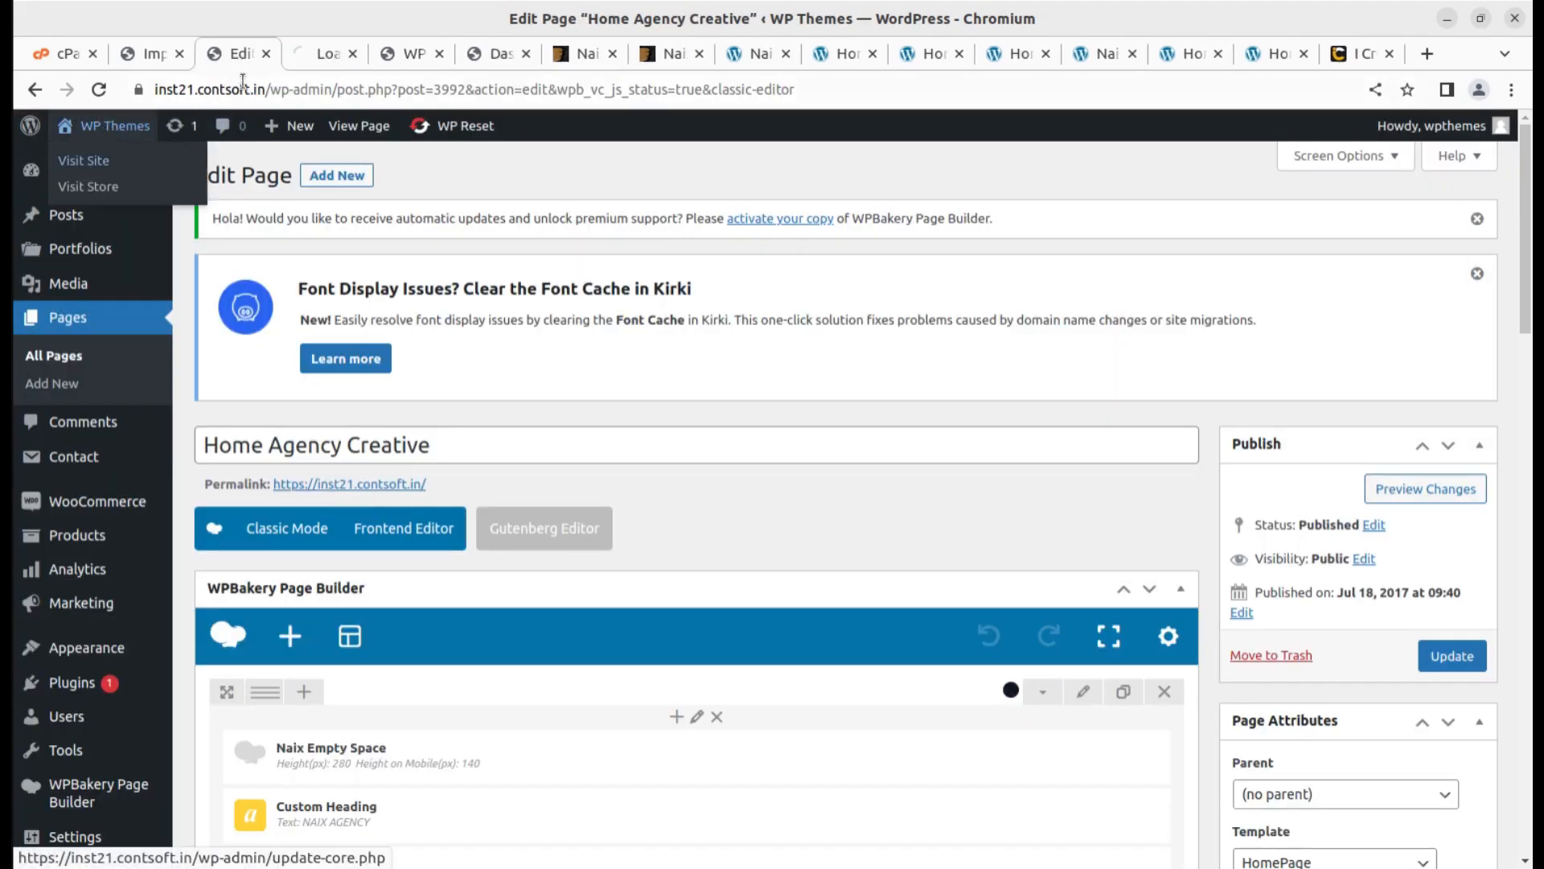
{"action": "left_click", "coordinate": [317, 55]}
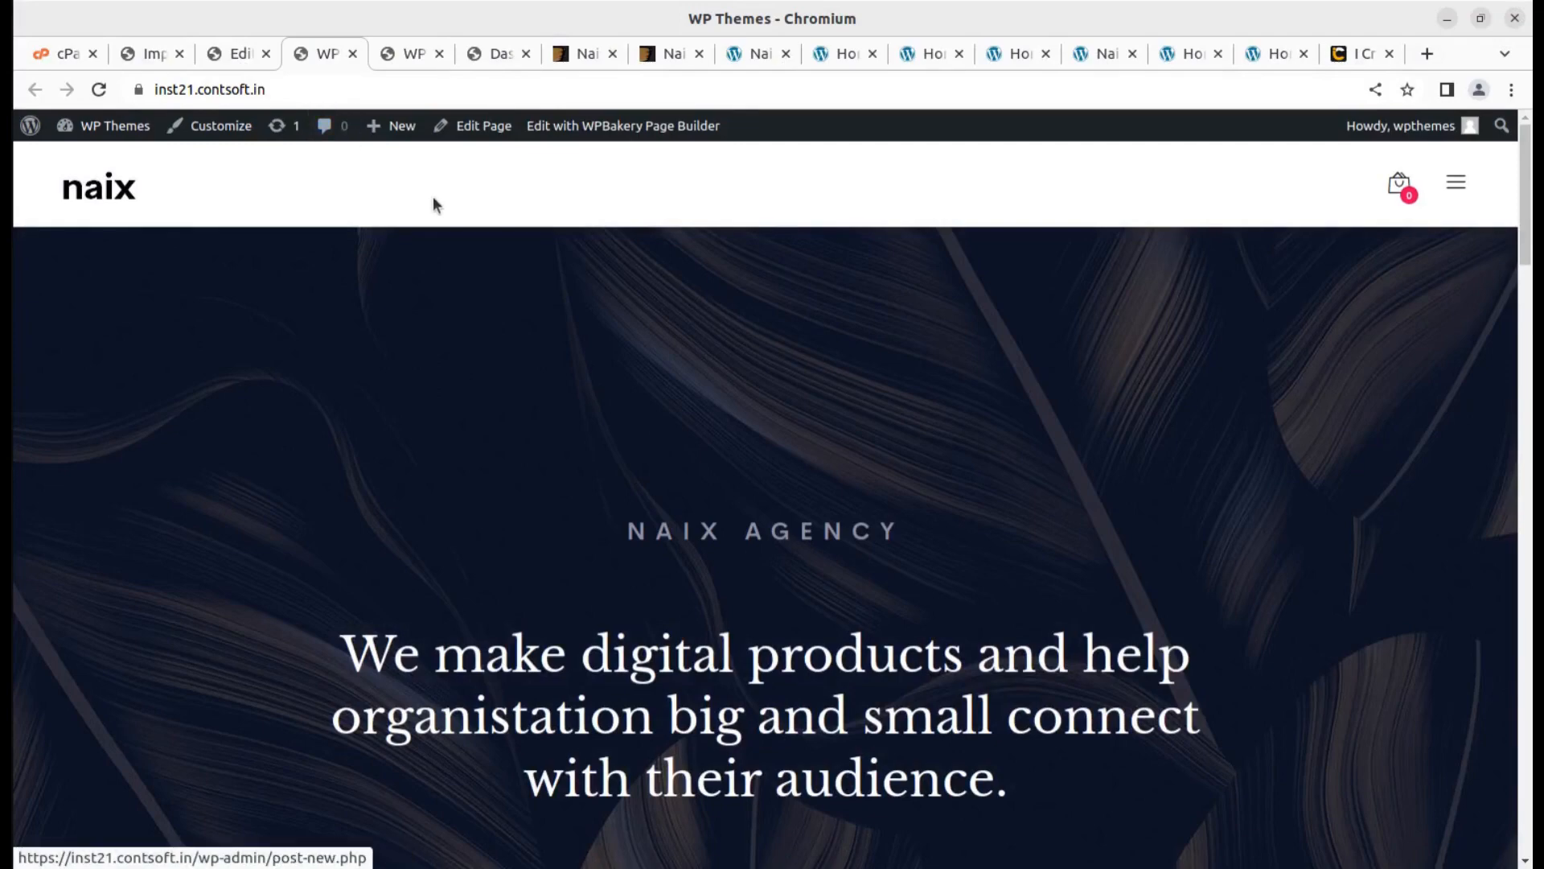
{"action": "scroll", "coordinate": [438, 219], "scroll_direction": "down", "scroll_amount": 2}
{"action": "scroll", "coordinate": [438, 220], "scroll_direction": "up", "scroll_amount": 2}
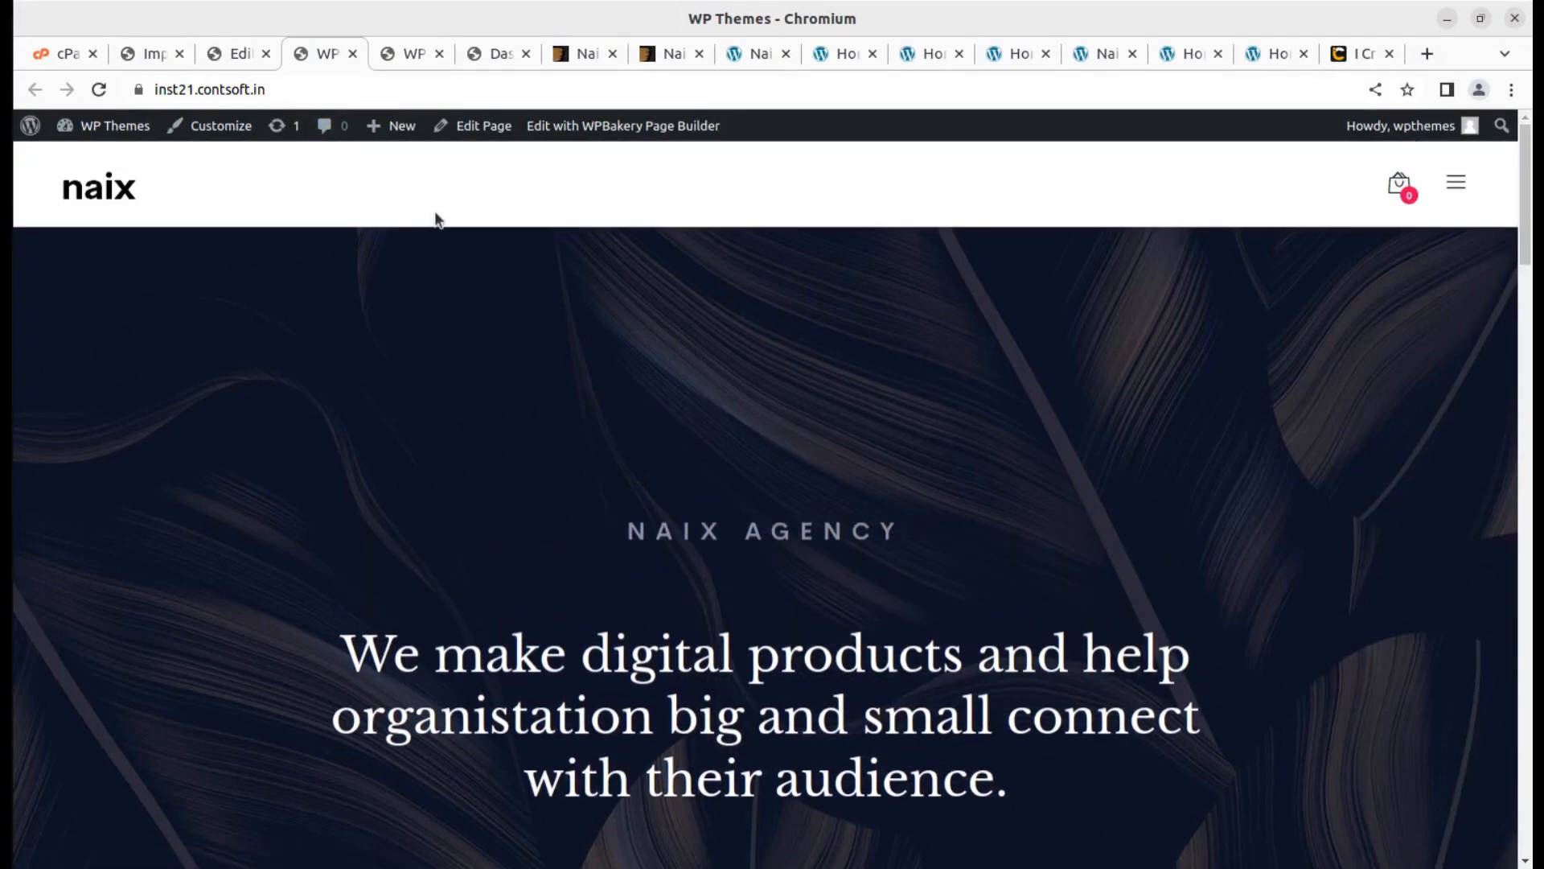
{"action": "scroll", "coordinate": [438, 220], "scroll_direction": "down", "scroll_amount": 20}
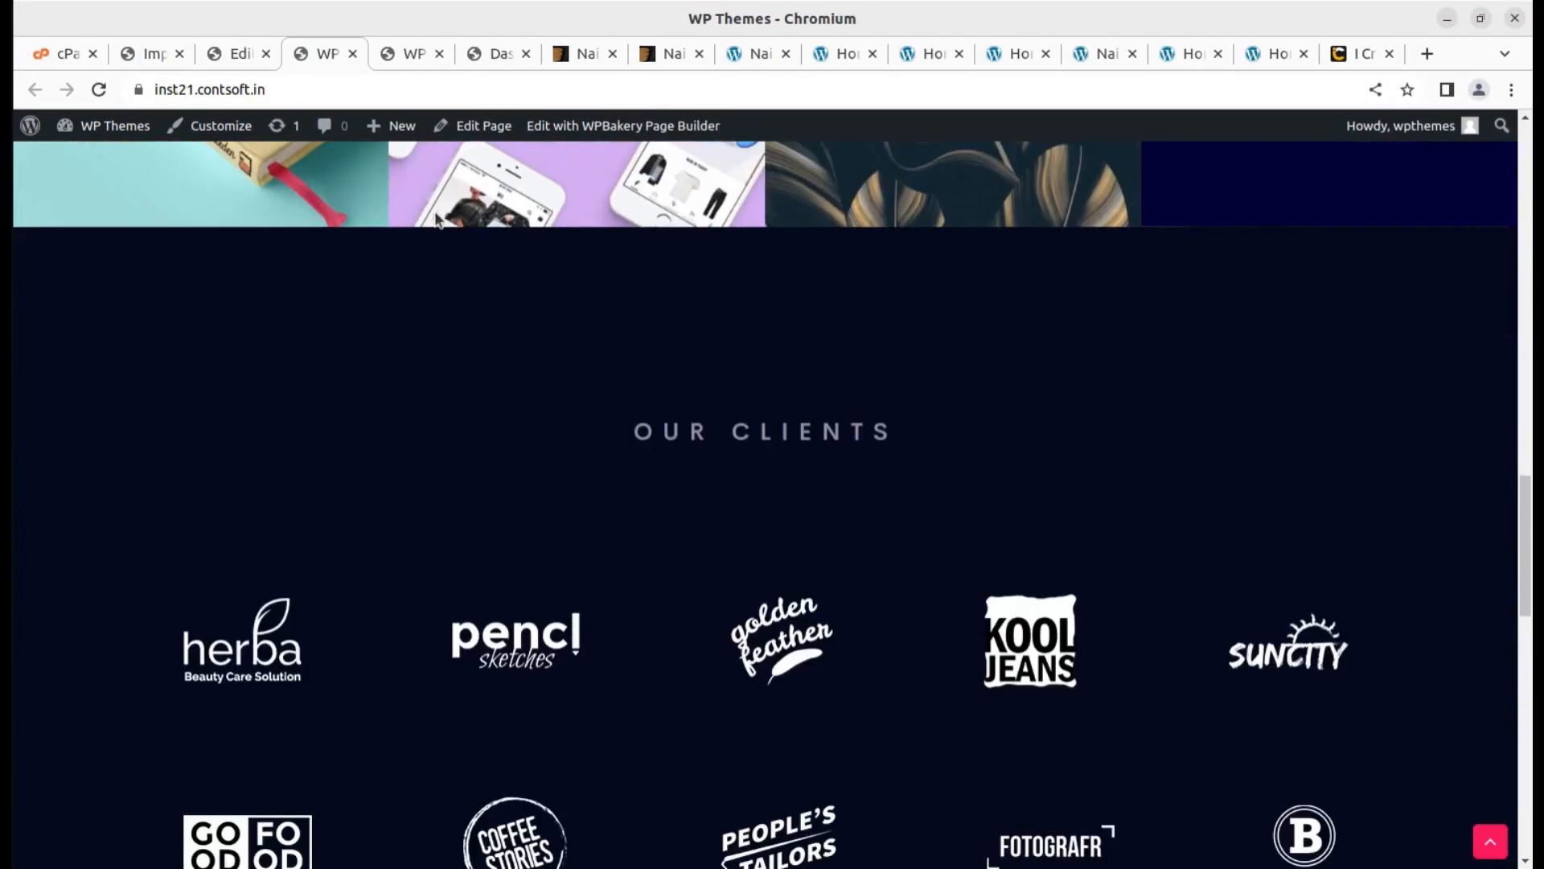
{"action": "scroll", "coordinate": [435, 219], "scroll_direction": "down", "scroll_amount": 10}
{"action": "scroll", "coordinate": [435, 219], "scroll_direction": "up", "scroll_amount": 15}
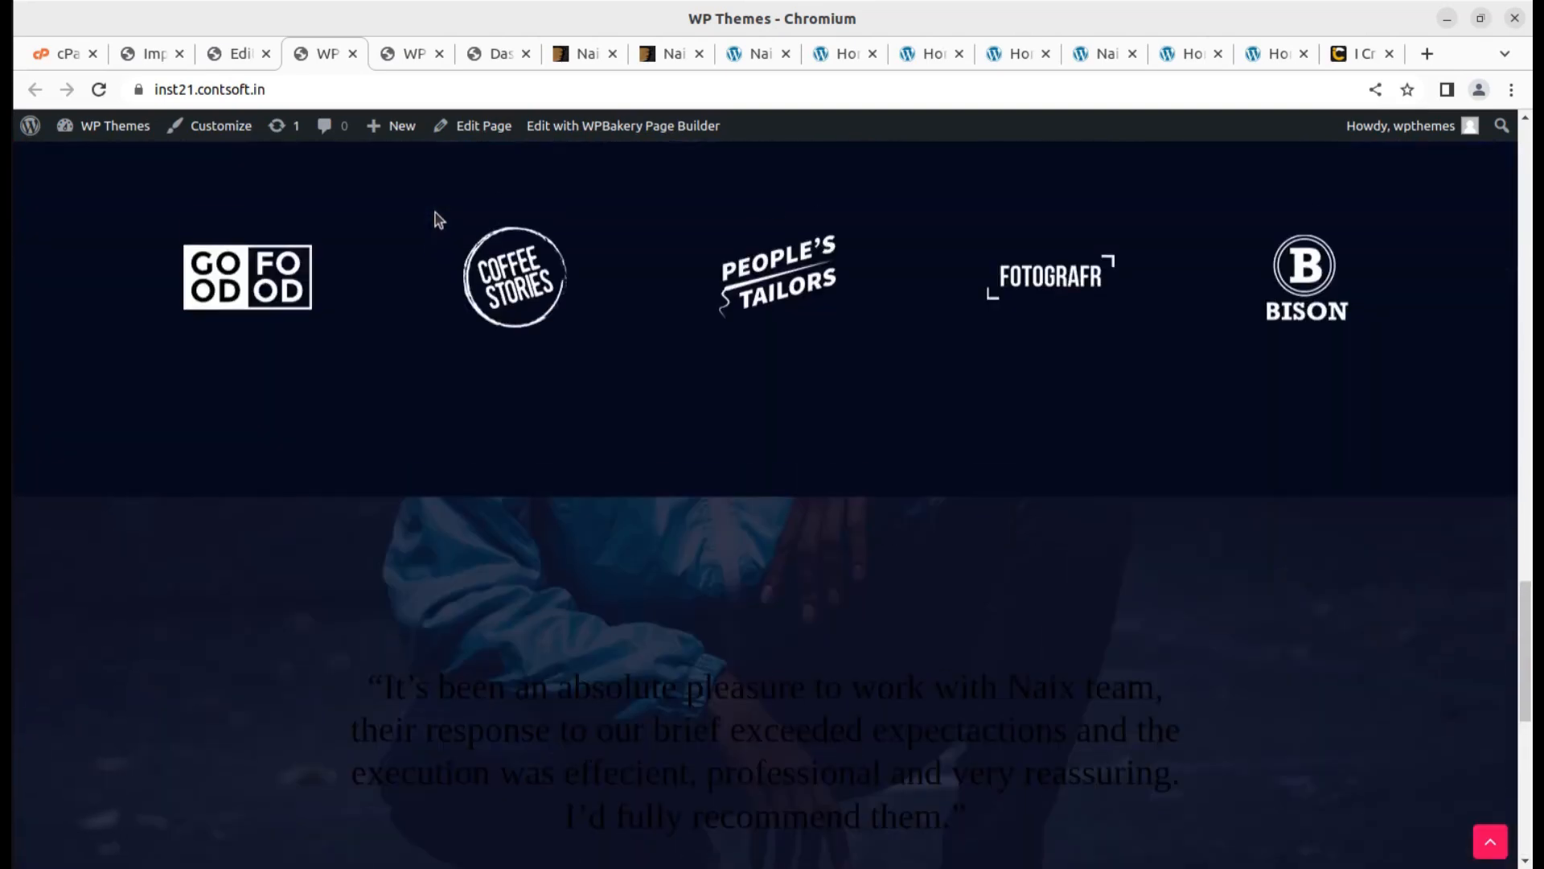
{"action": "scroll", "coordinate": [436, 215], "scroll_direction": "up", "scroll_amount": 20}
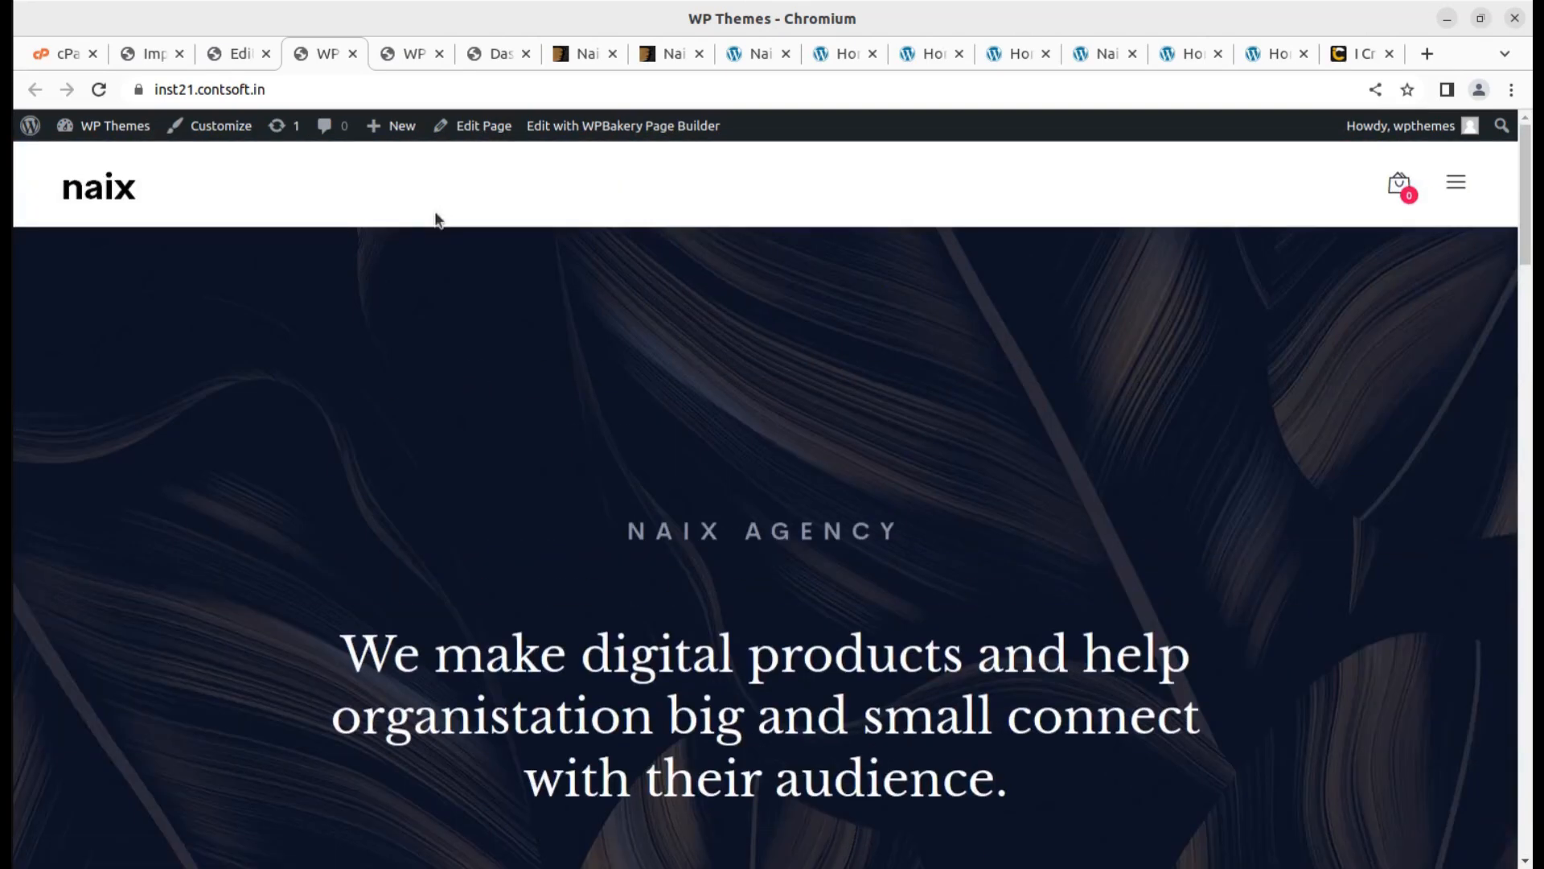